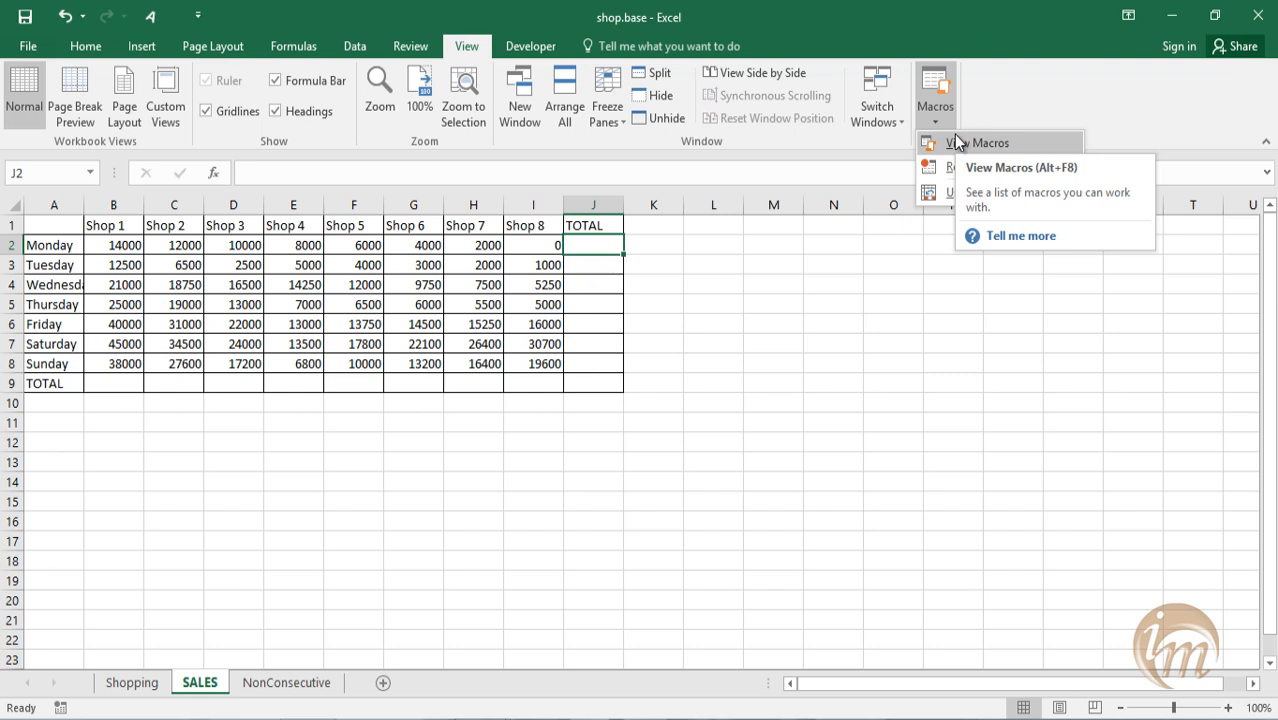
# Hide the Developer tab through the ribbon customization options.
pyautogui.click(532, 45)
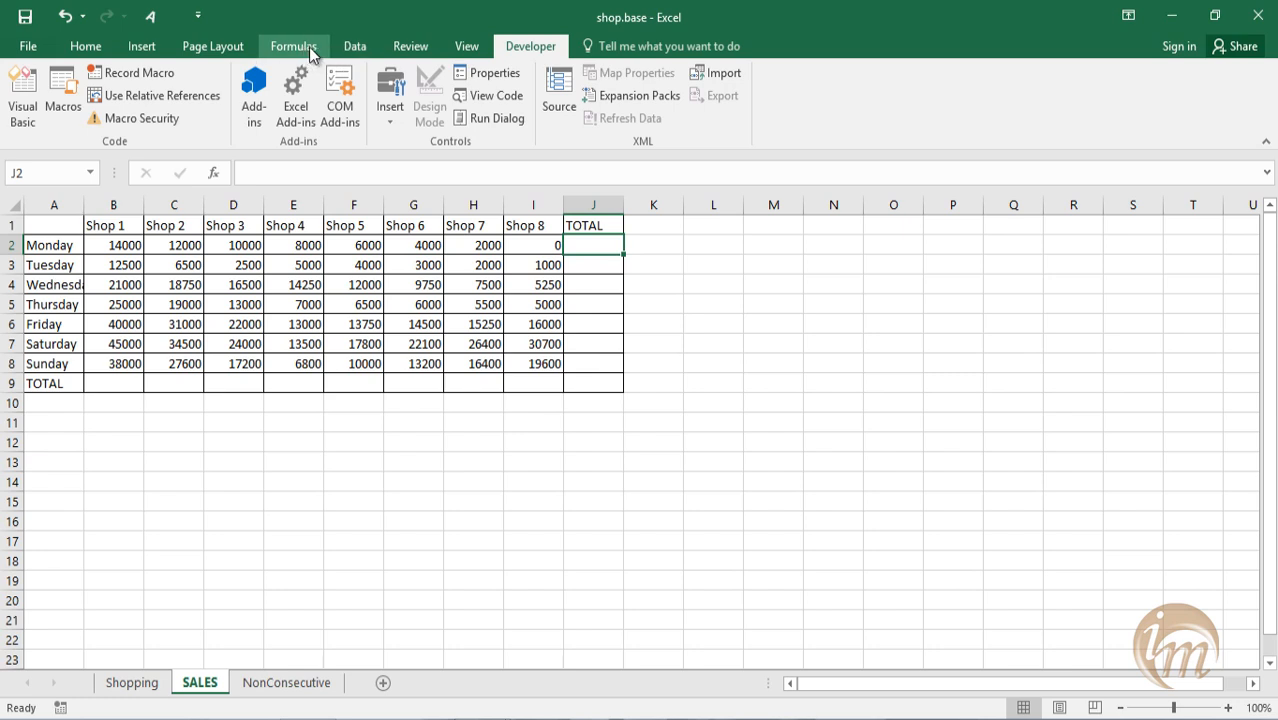
pyautogui.rightClick(336, 54)
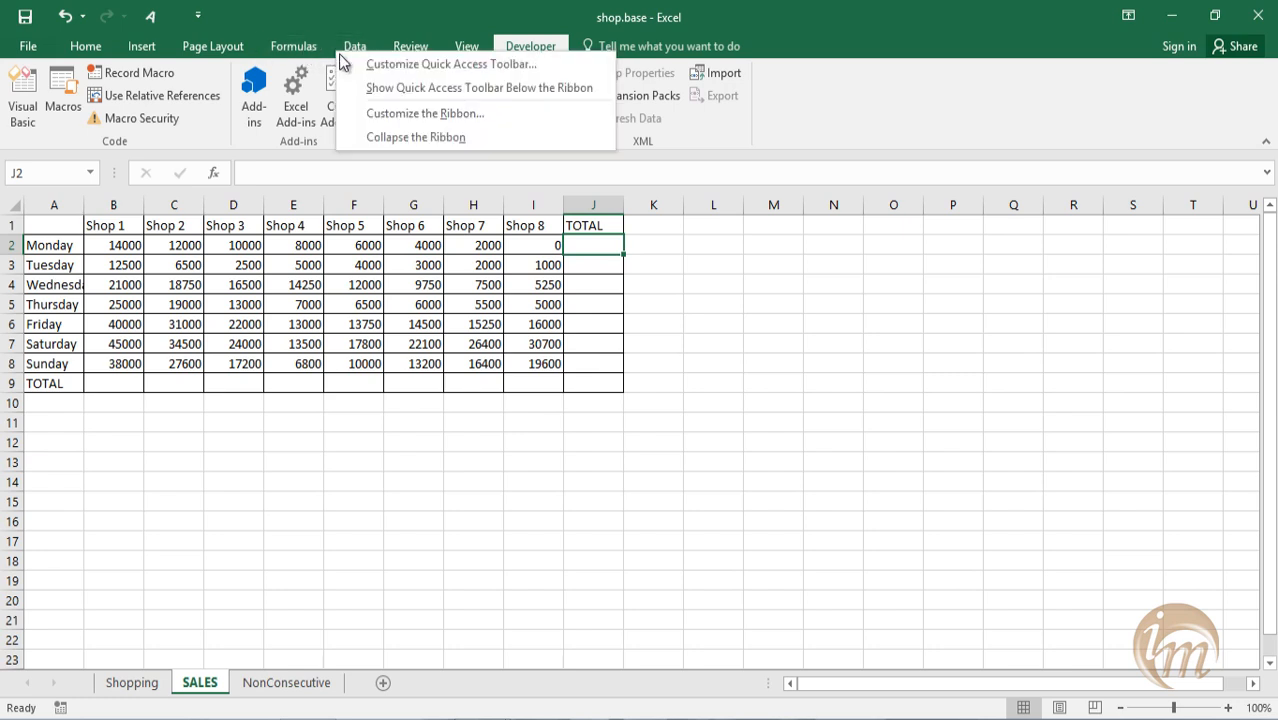
pyautogui.click(406, 113)
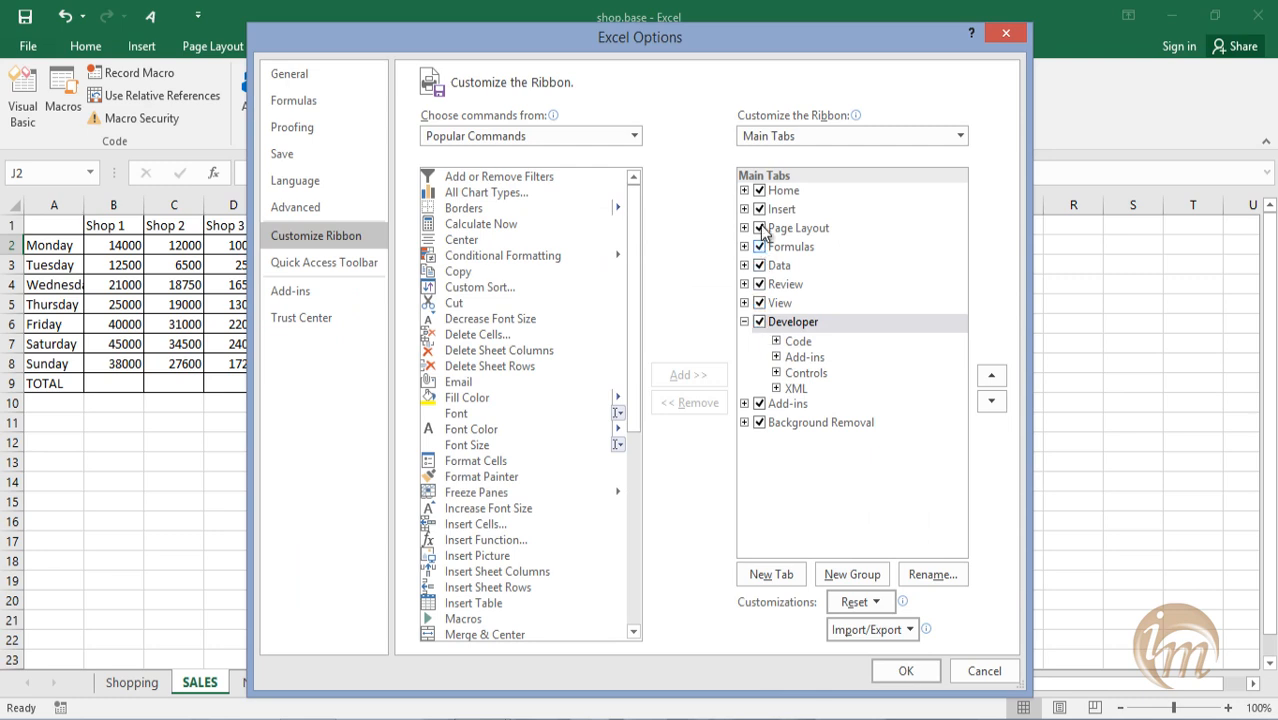
pyautogui.click(760, 322)
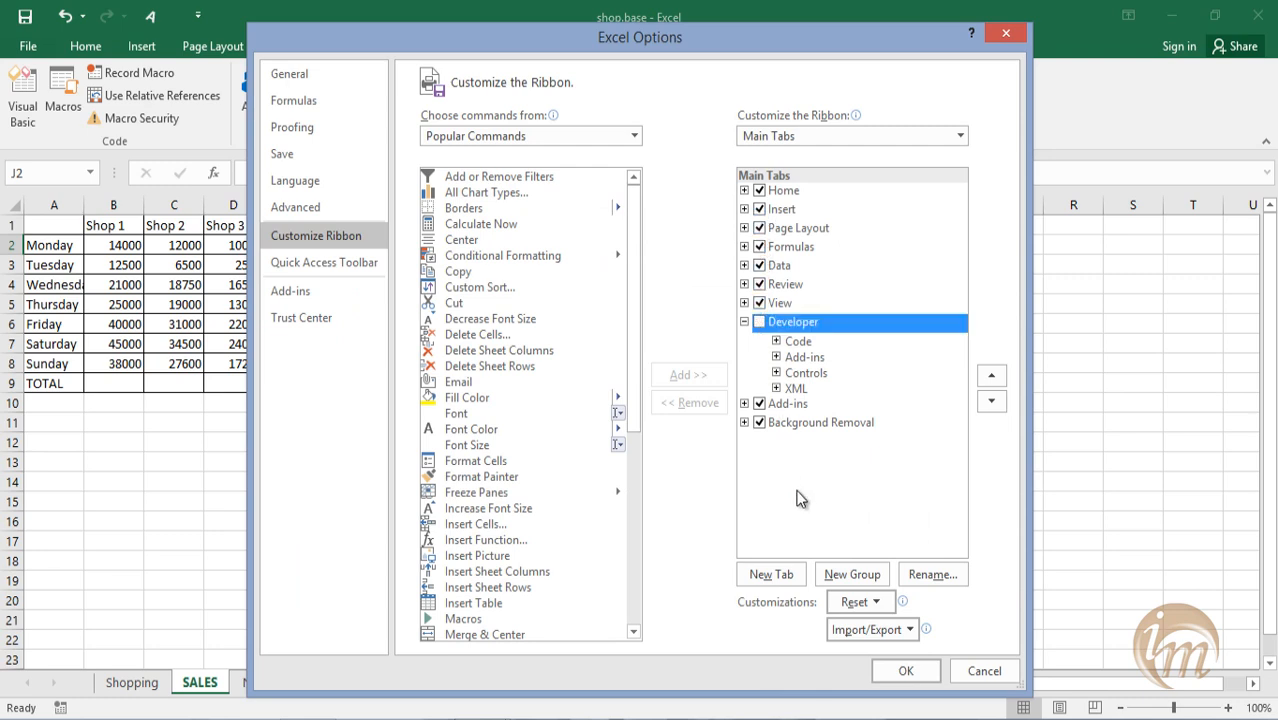
pyautogui.click(903, 671)
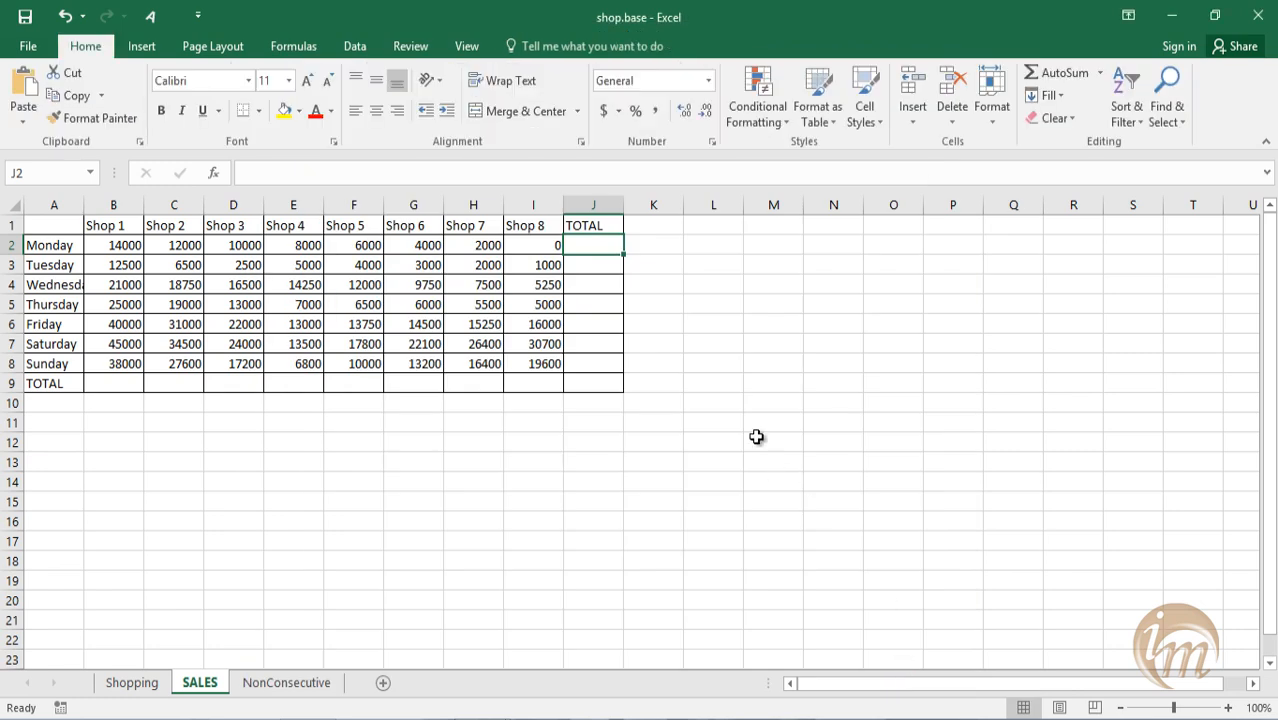
# Re-enable the Developer tab among the main tabs in the ribbon customization options.
pyautogui.rightClick(457, 48)
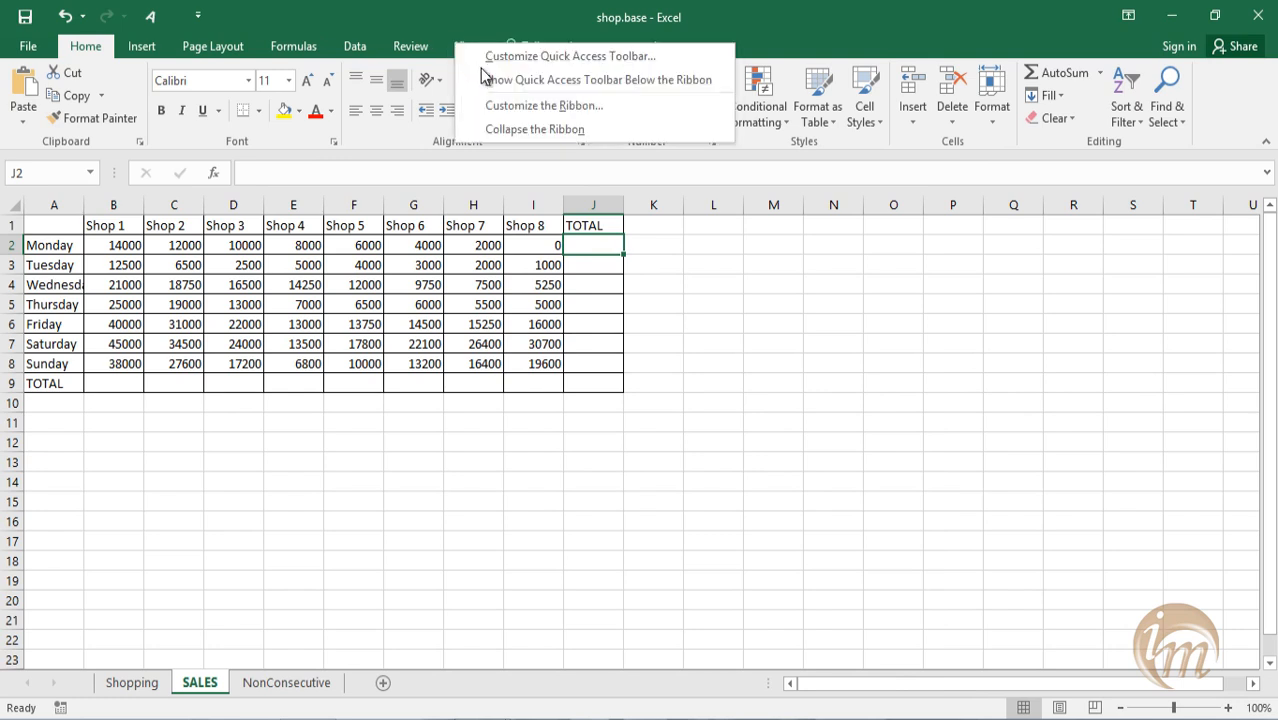
pyautogui.click(505, 106)
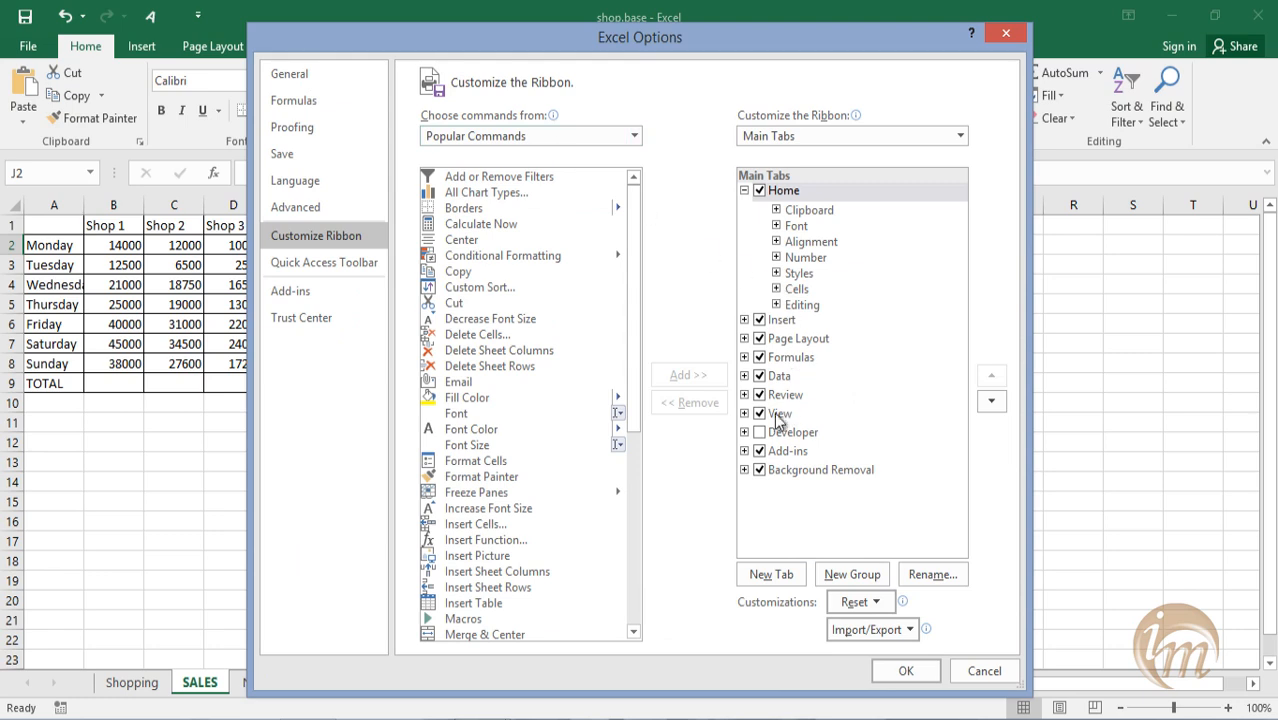
pyautogui.click(759, 432)
pyautogui.click(903, 670)
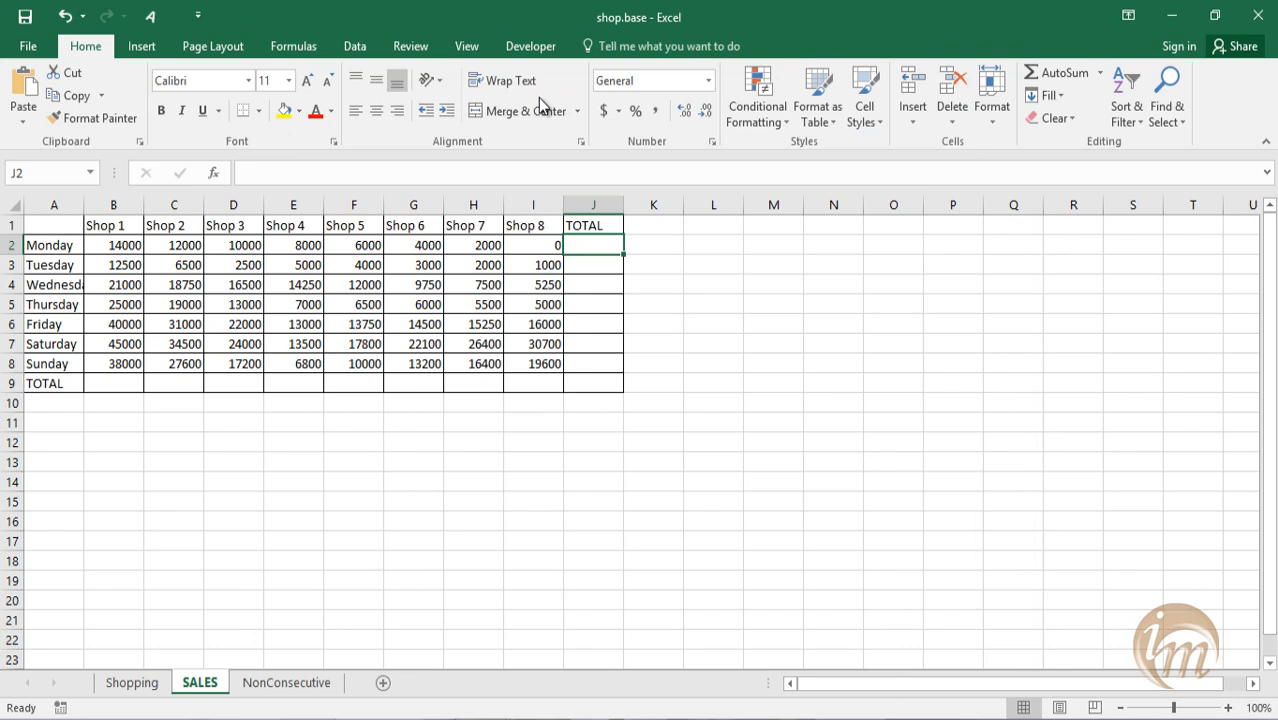
# Review the macros available in all open workbooks, then close the list without running any.
pyautogui.click(527, 49)
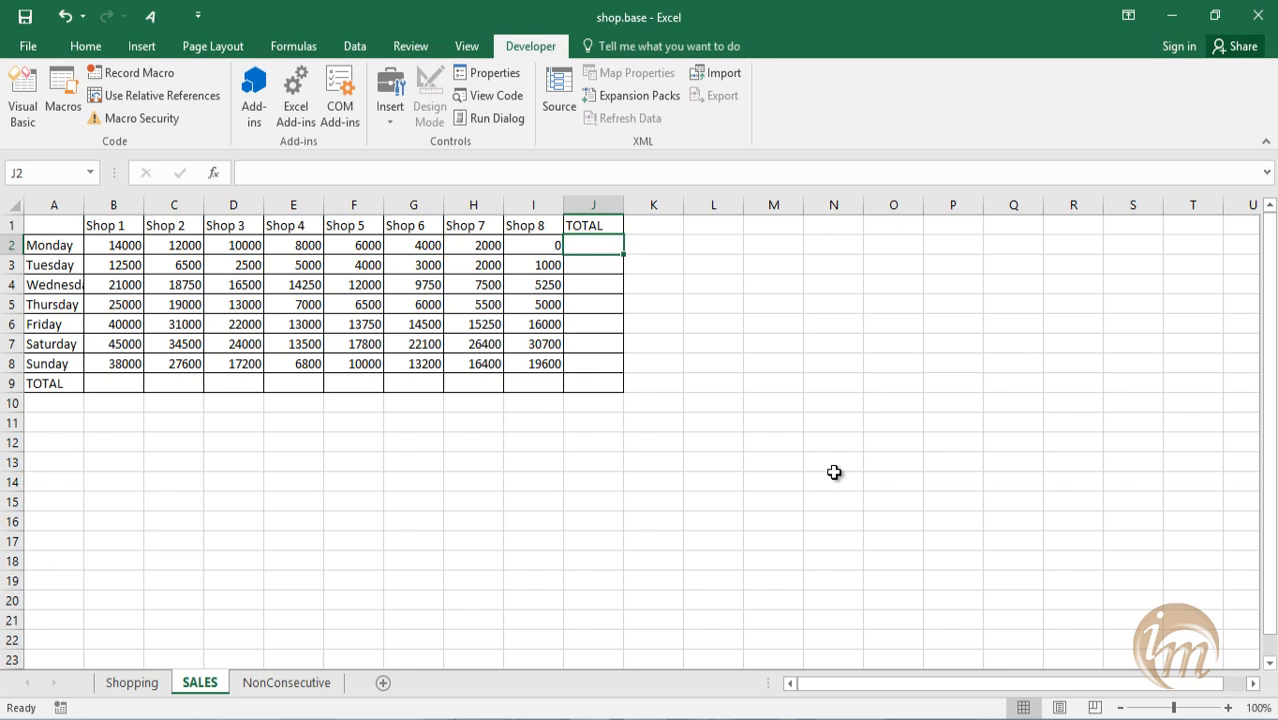
pyautogui.click(54, 119)
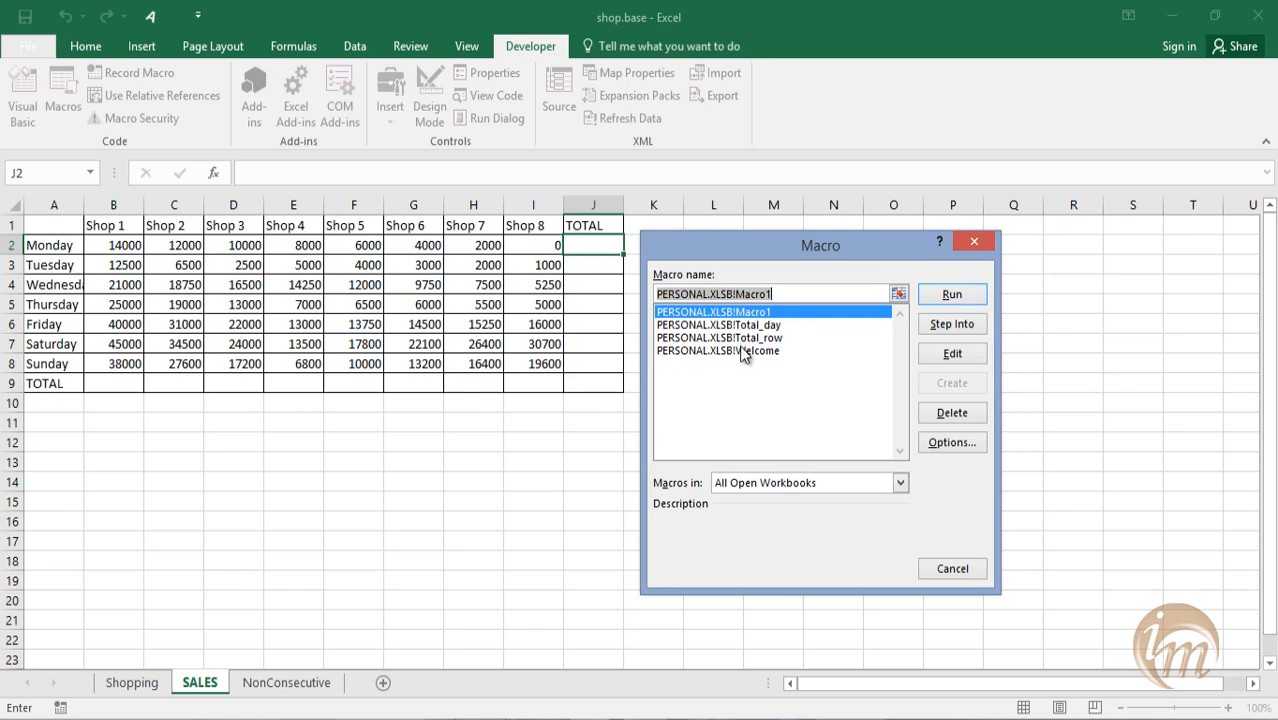
pyautogui.click(743, 351)
pyautogui.click(745, 338)
pyautogui.click(744, 325)
pyautogui.click(739, 313)
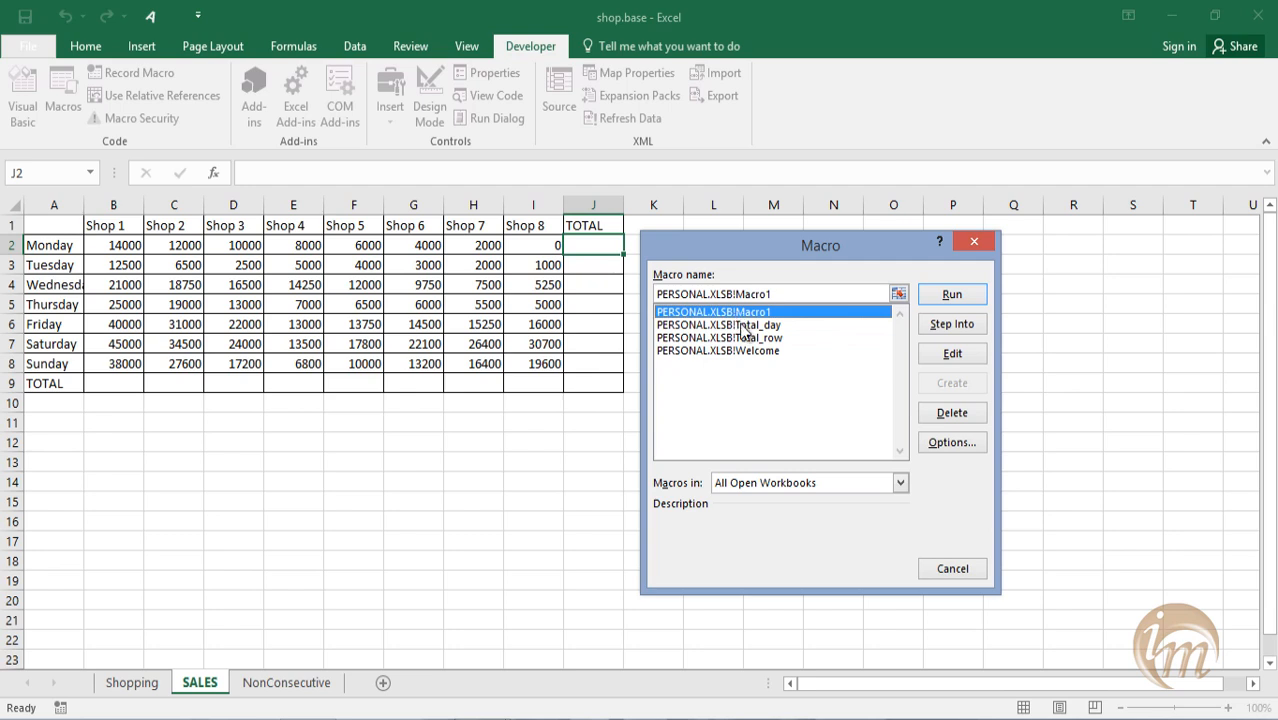
pyautogui.click(755, 338)
pyautogui.click(968, 569)
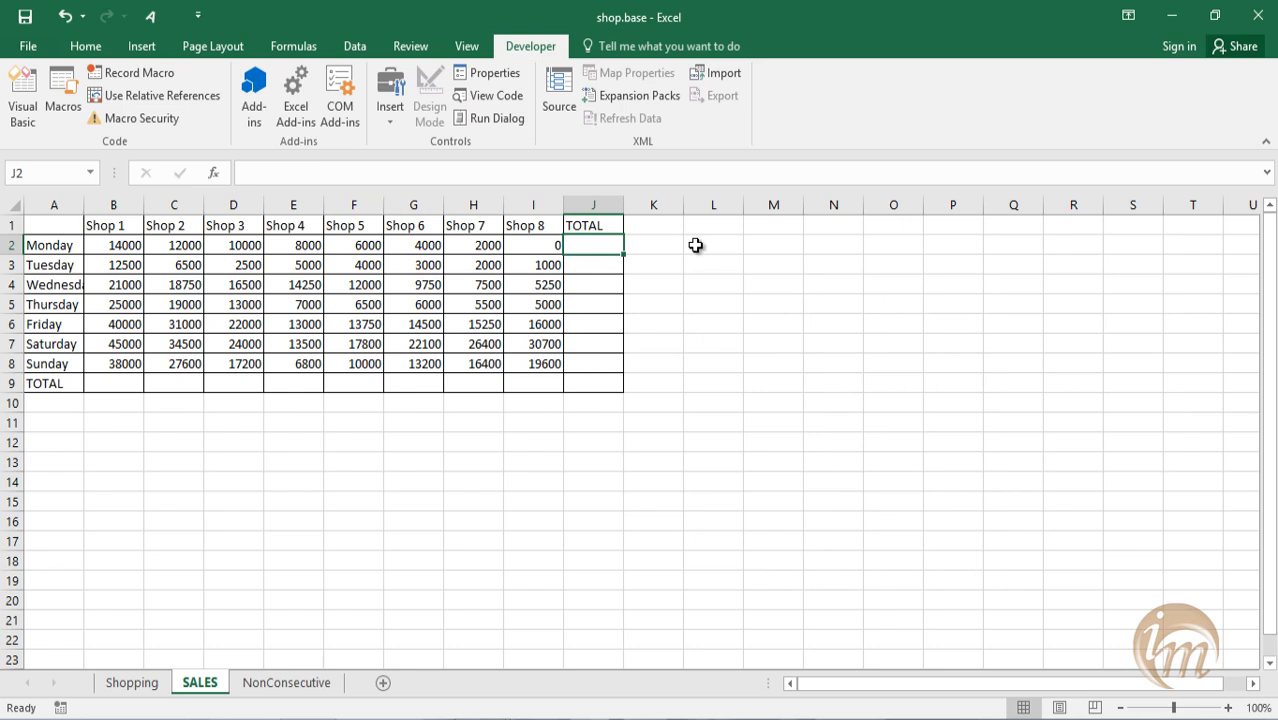
# Set up a new macro recording named shop_total with shortcut Ctrl+e, stored in the Personal Macro Workbook.
pyautogui.click(135, 76)
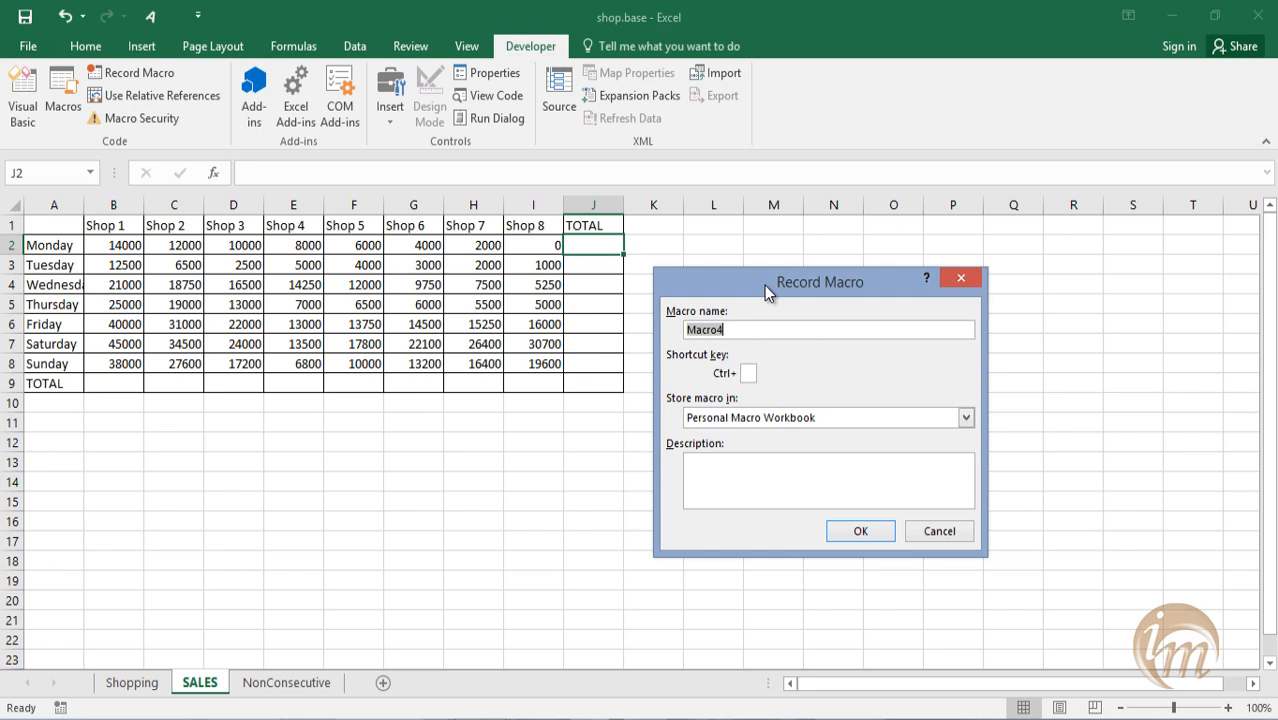
pyautogui.write('shop')
pyautogui.write('_total')
pyautogui.click(752, 370)
pyautogui.write('e')
pyautogui.click(967, 418)
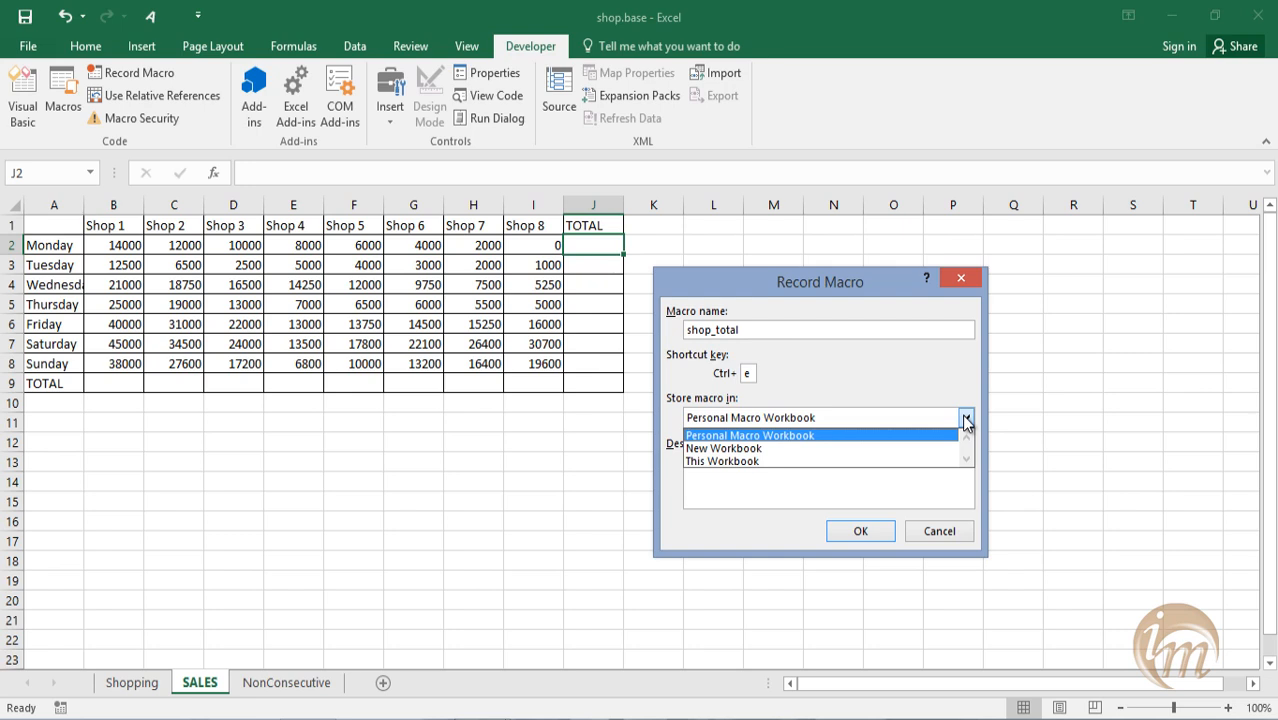
pyautogui.click(809, 439)
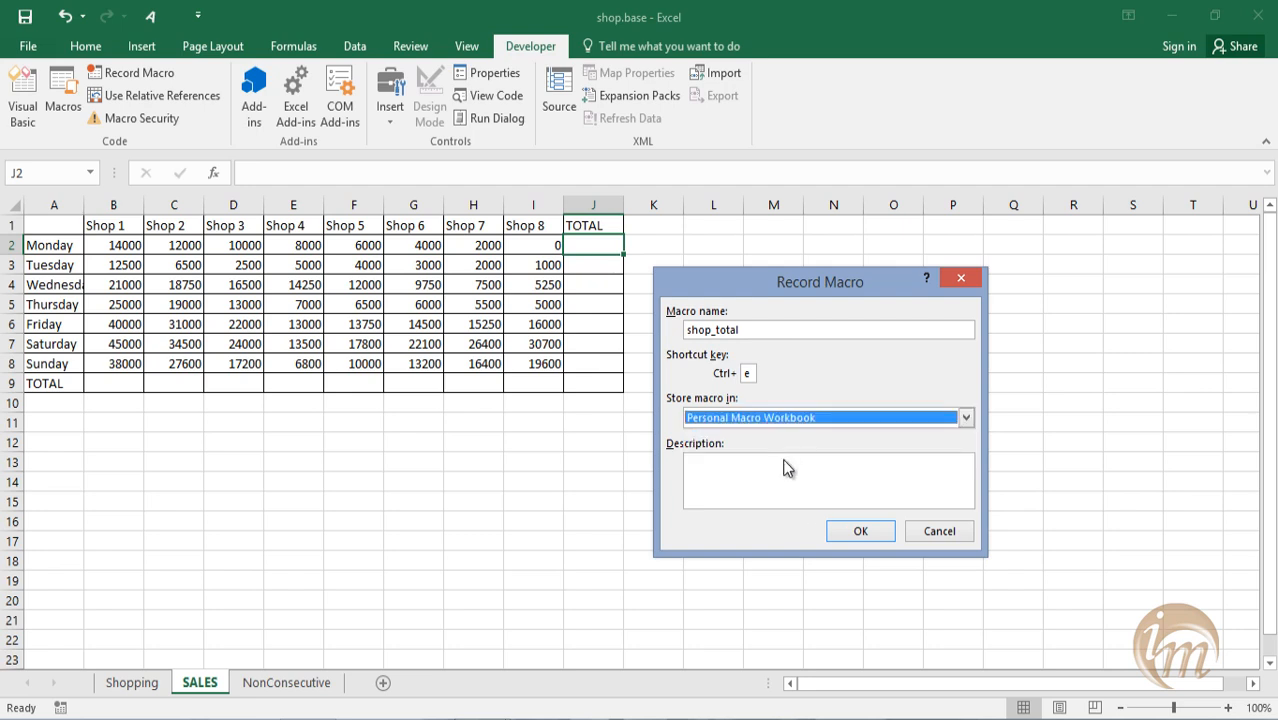
# Describe the shop_total macro as "row wise total only" and start recording it, dismissing any shortcut conflict.
pyautogui.click(701, 472)
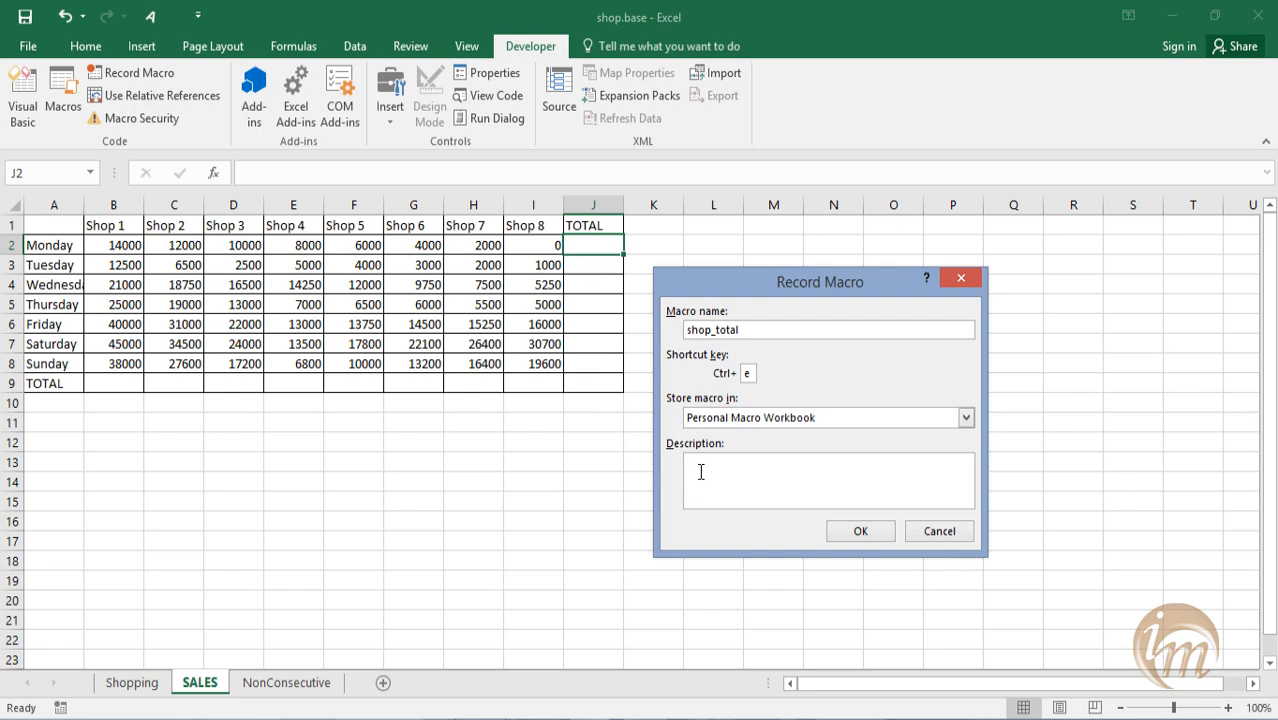
pyautogui.write('row ')
pyautogui.write('iwse ')
pyautogui.write('tota')
pyautogui.write('l onl')
pyautogui.write('y')
pyautogui.click(719, 463)
pyautogui.press('BackSpace')
pyautogui.press('BackSpace')
pyautogui.write('wi')
pyautogui.click(857, 538)
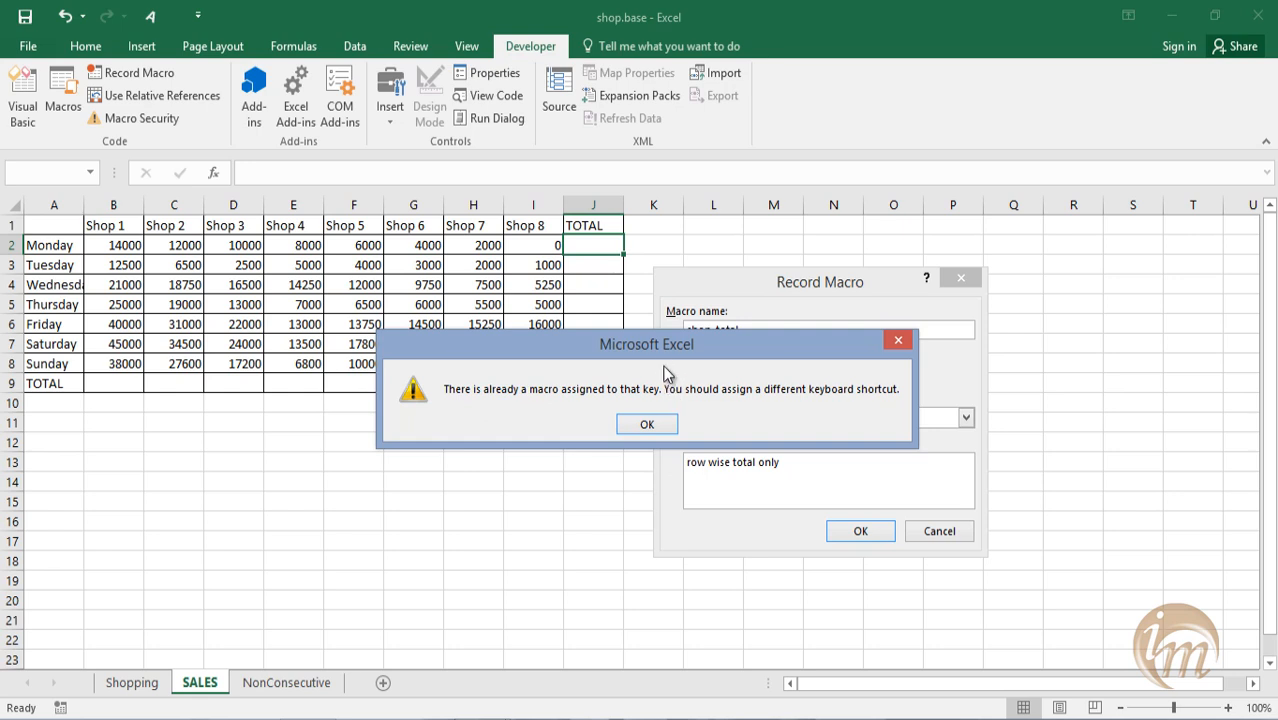
pyautogui.click(667, 454)
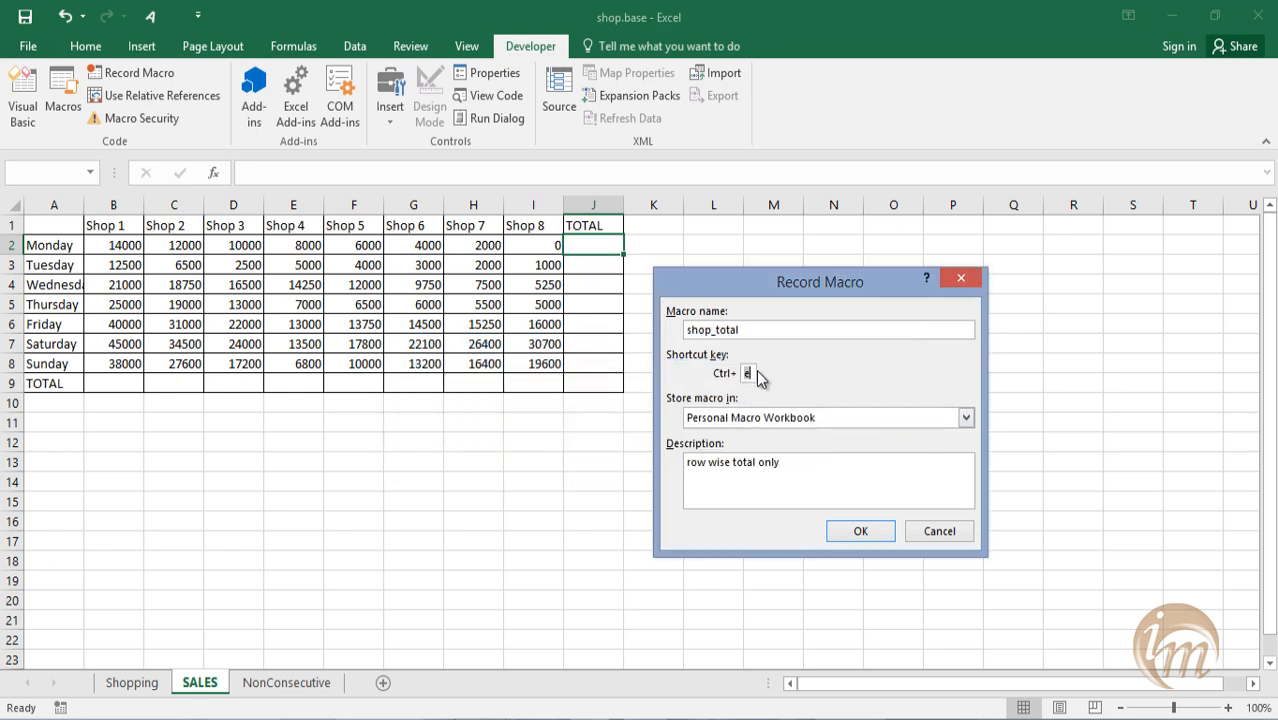
pyautogui.click(859, 531)
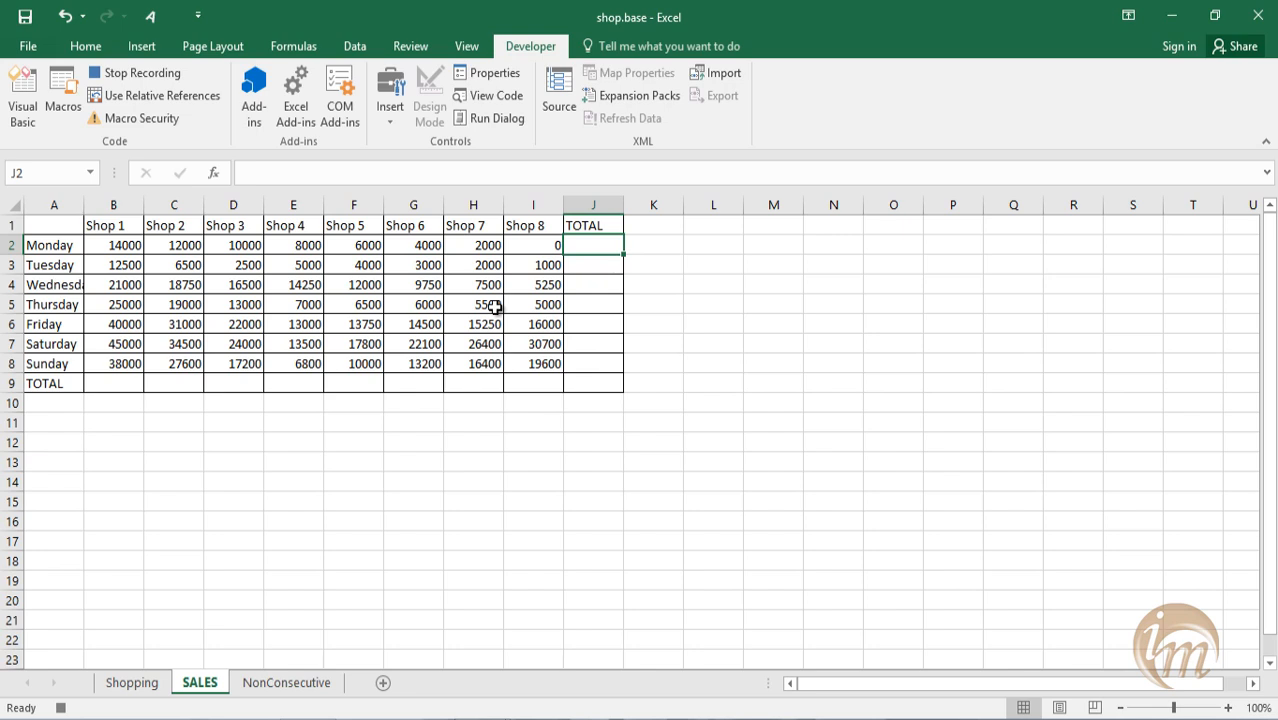
# Total Monday's sales in J2 with a SUM of B2:I2 and stop recording the macro.
pyautogui.write('=sum')
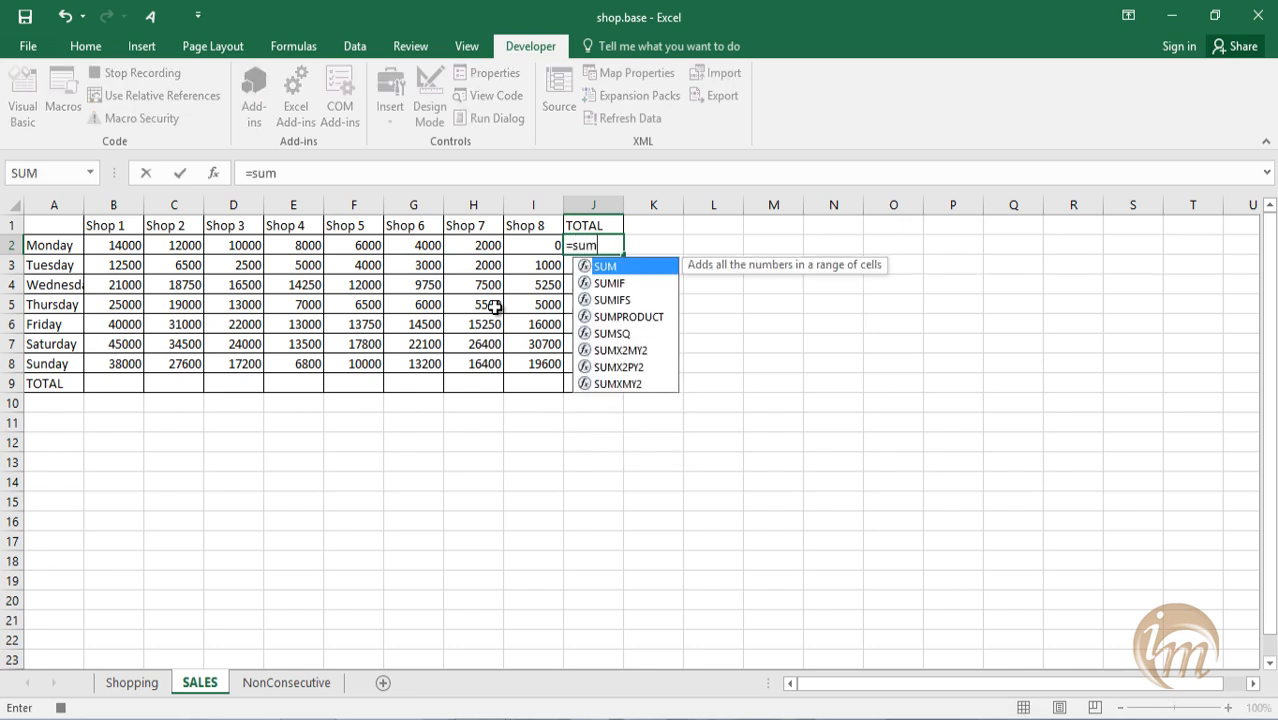
pyautogui.write('(')
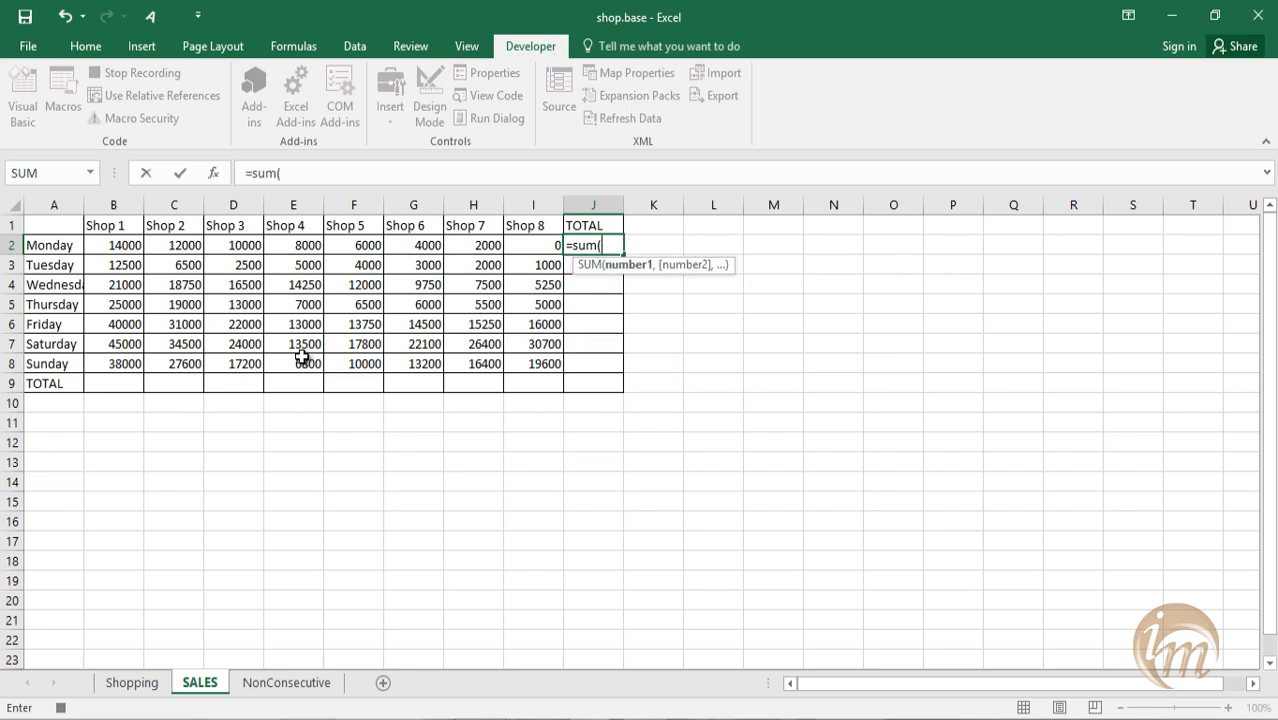
pyautogui.moveTo(118, 250); pyautogui.dragTo(532, 248)
pyautogui.press('Return')
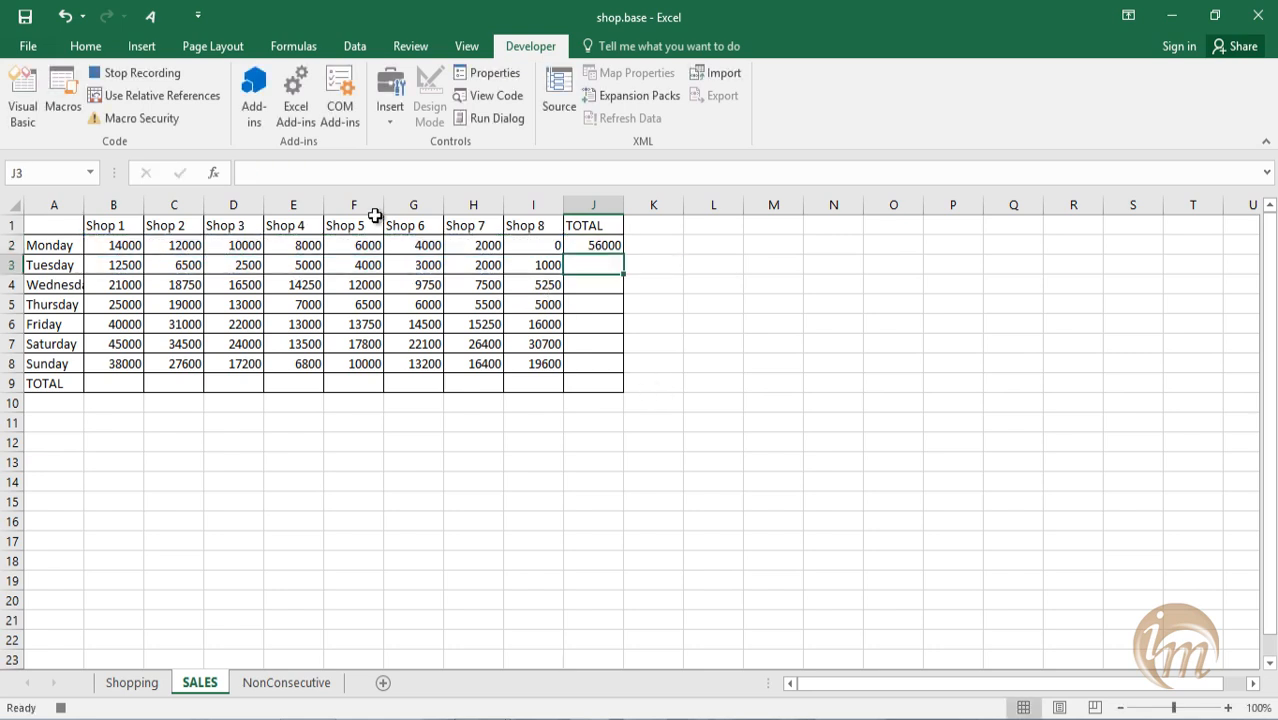
pyautogui.click(176, 73)
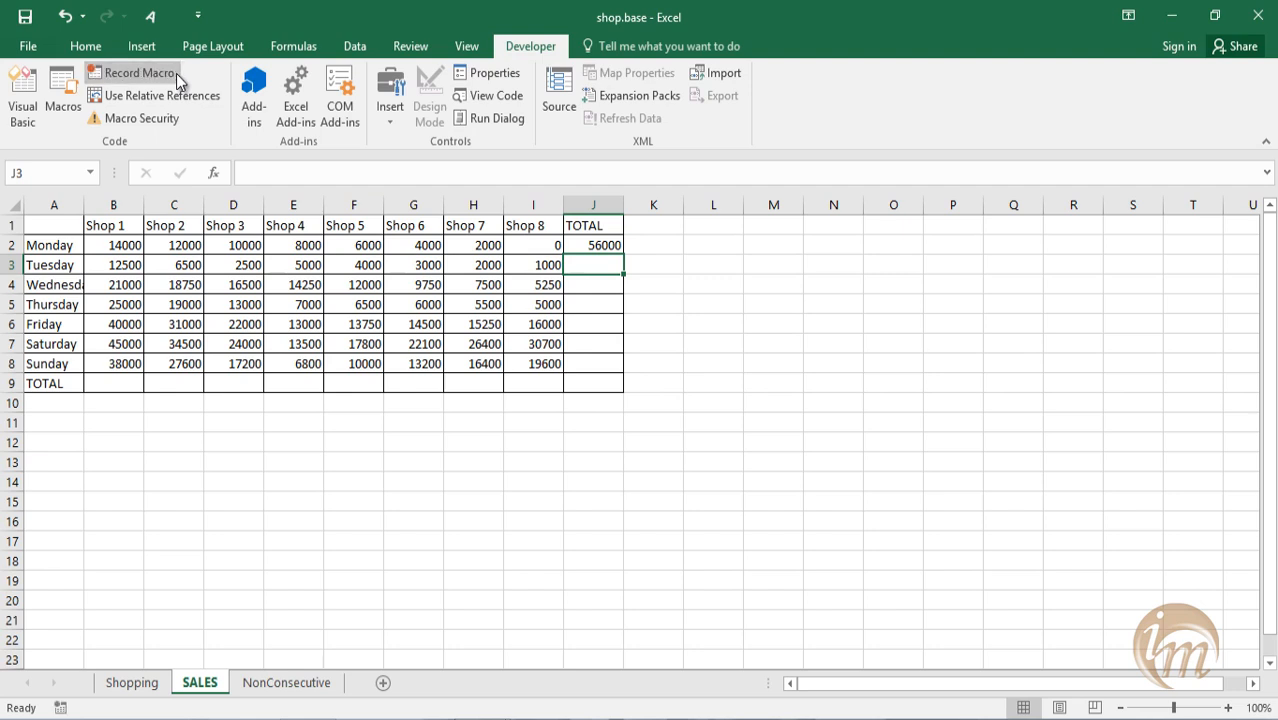
# With cell B9 selected, set up a new macro recording named day_total with shortcut Ctrl+b.
pyautogui.click(115, 383)
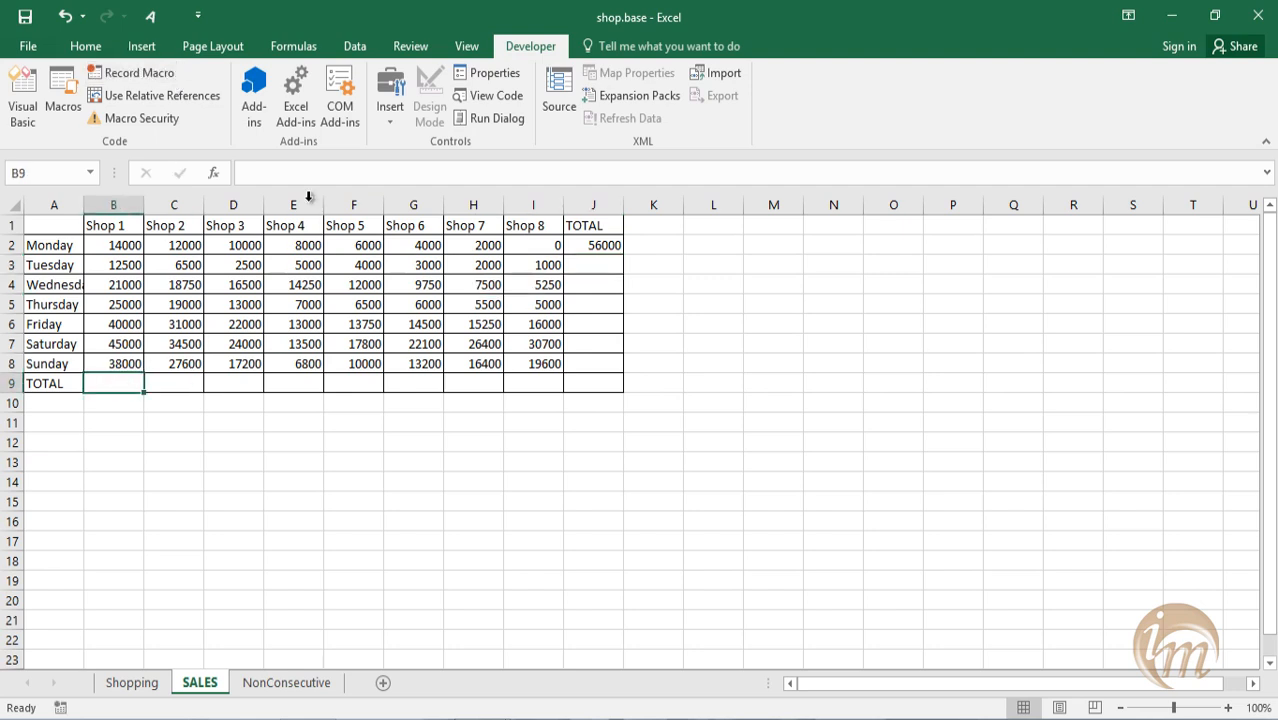
pyautogui.click(151, 72)
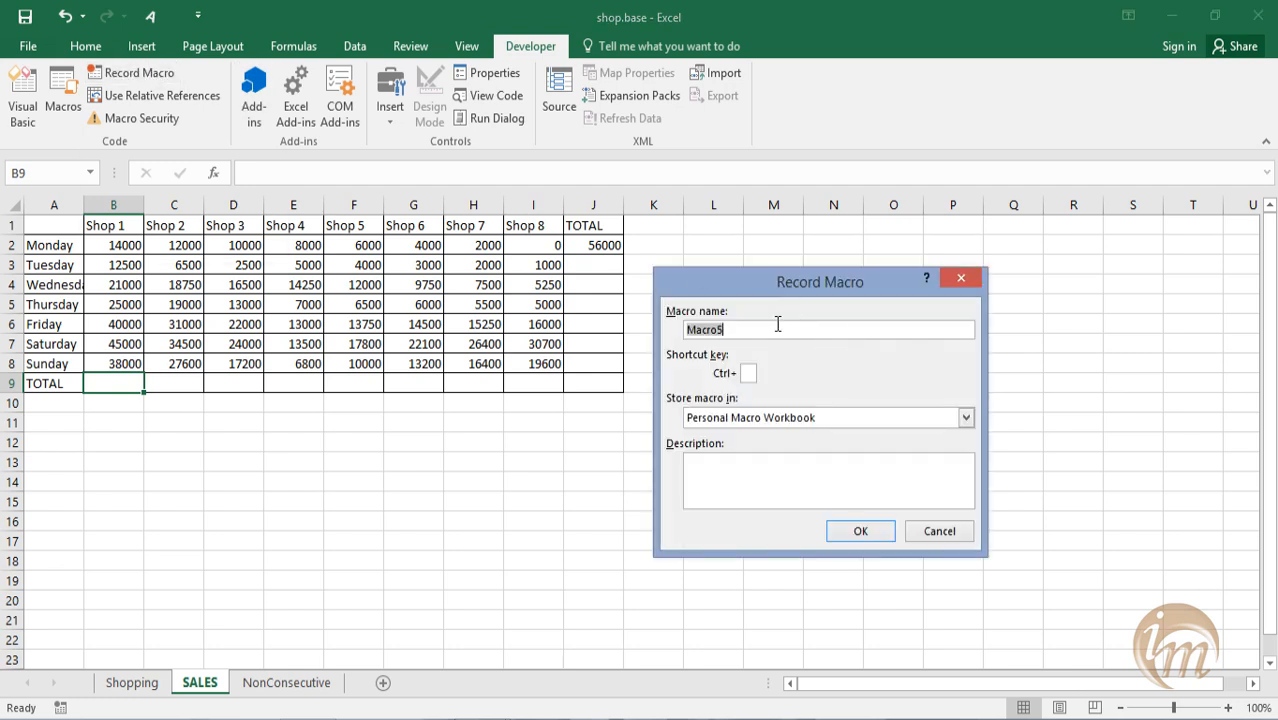
pyautogui.write('day_tota')
pyautogui.click(752, 374)
pyautogui.write('b')
# Describe the day_total macro as "day wise total only" and start recording it.
pyautogui.click(773, 482)
pyautogui.write('co')
pyautogui.press('BackSpace')
pyautogui.press('BackSpace')
pyautogui.write('day wise ')
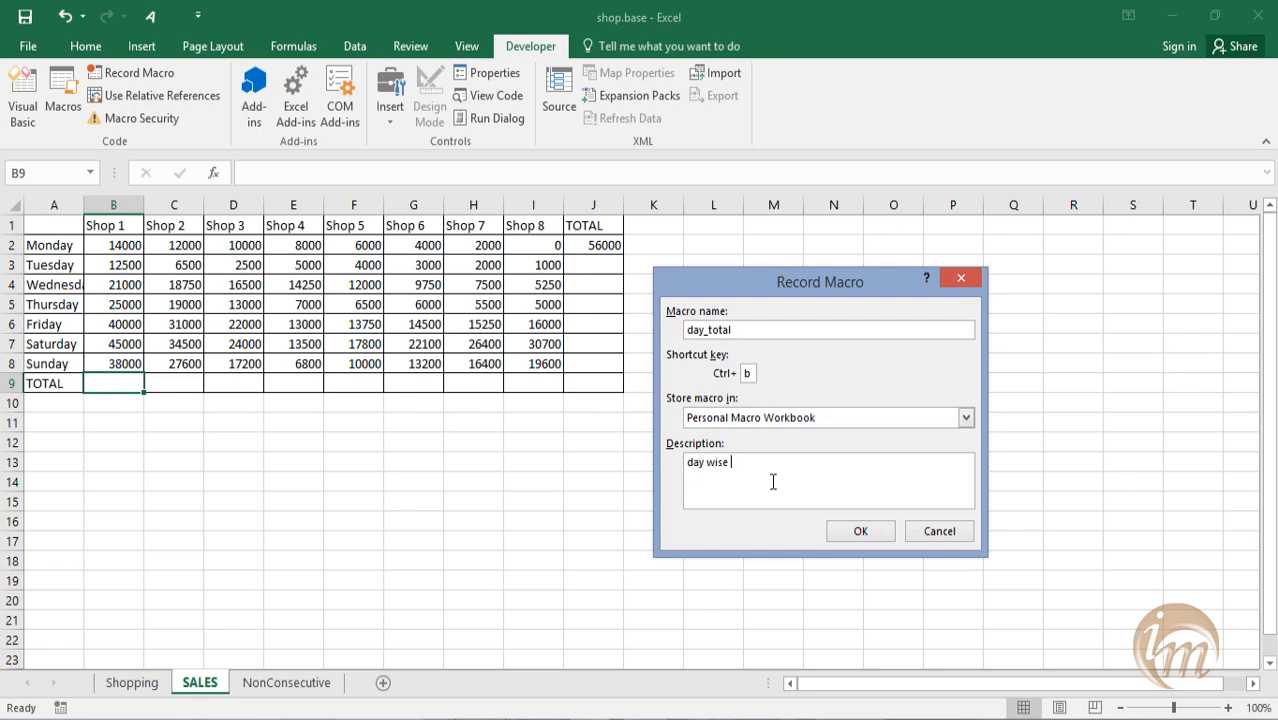
pyautogui.write('total only')
pyautogui.click(858, 531)
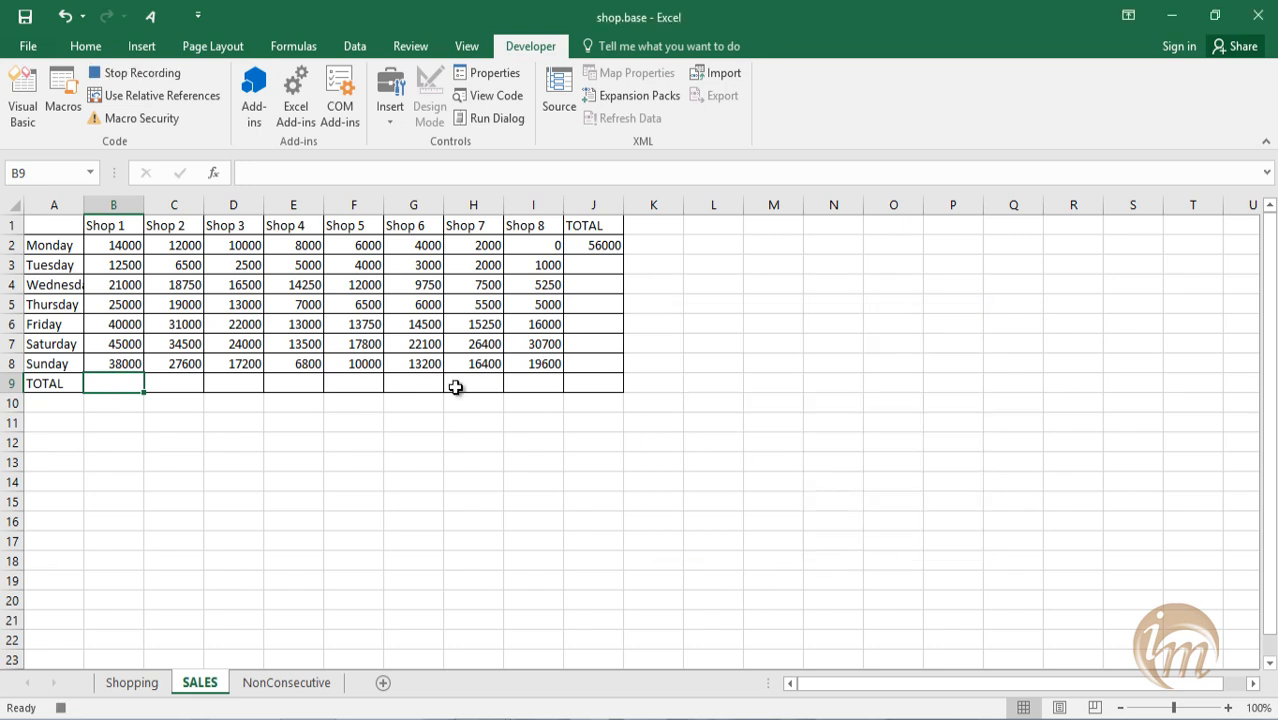
# Total the Shop 1 column in B9 with a SUM of B2:B8 and stop recording the macro.
pyautogui.write('=sum(')
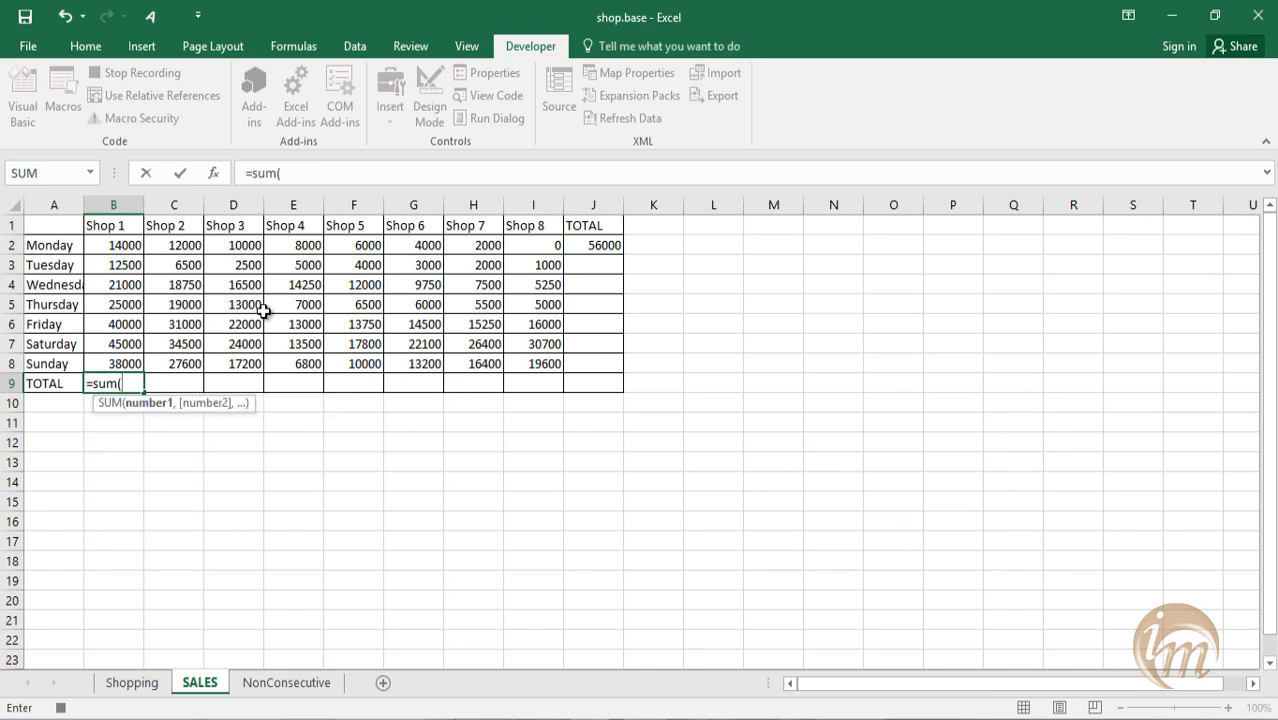
pyautogui.moveTo(125, 250); pyautogui.dragTo(135, 360)
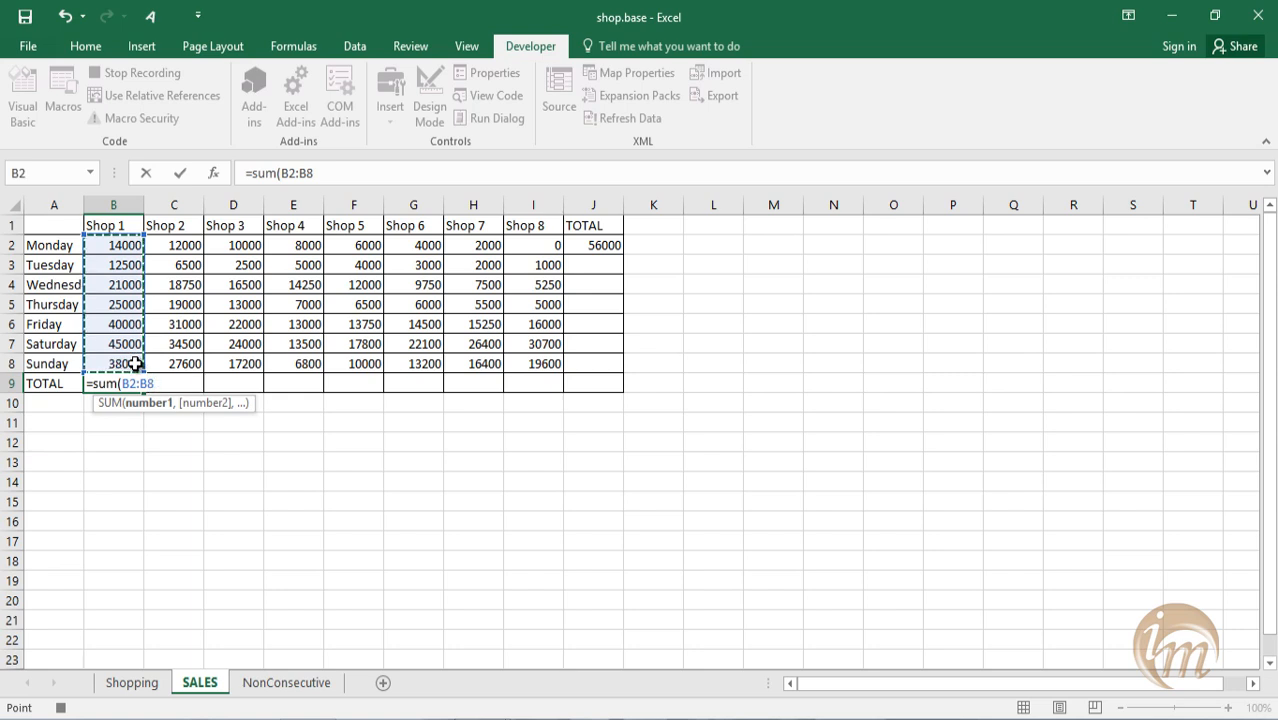
pyautogui.hotkey('ctrl', 'Return')
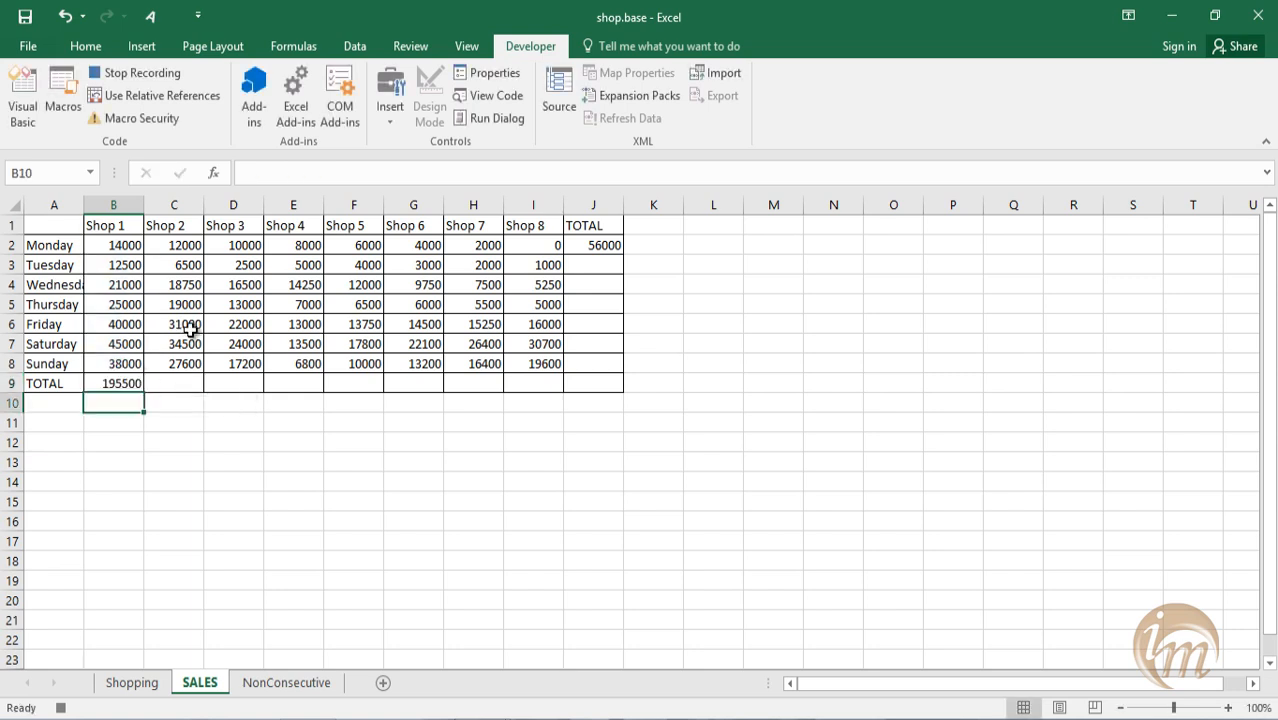
pyautogui.click(330, 478)
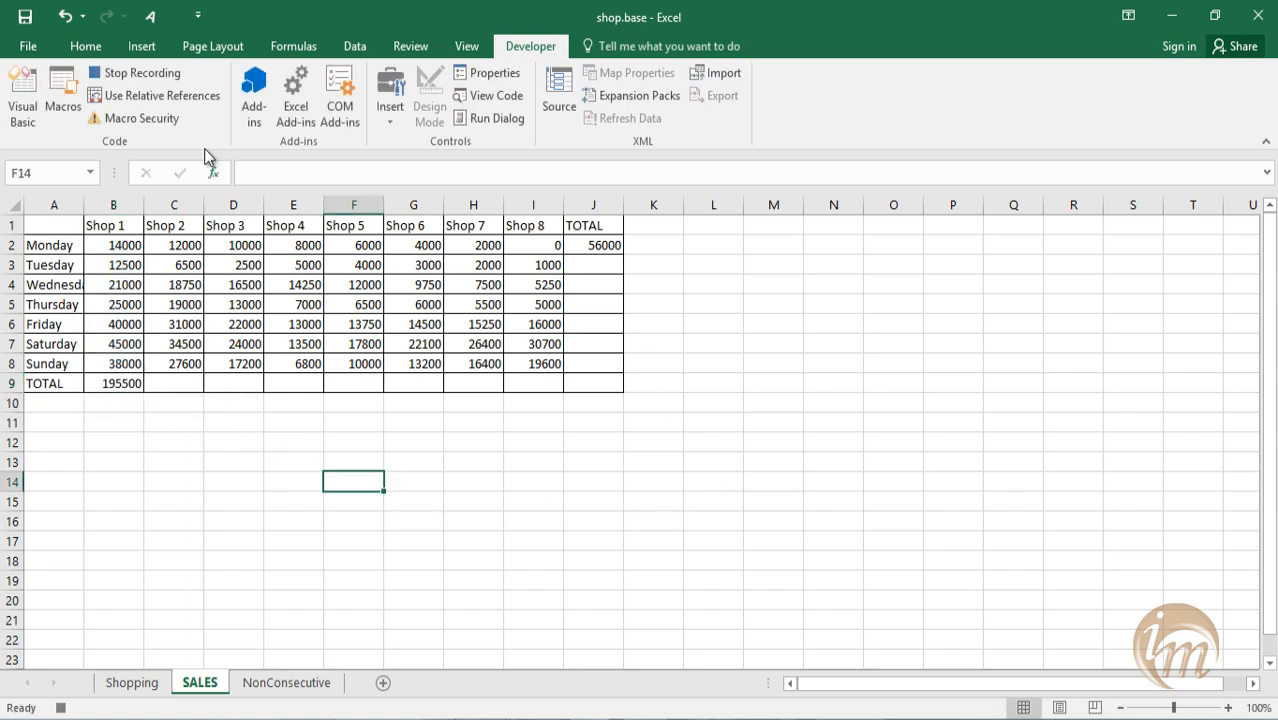
pyautogui.click(150, 76)
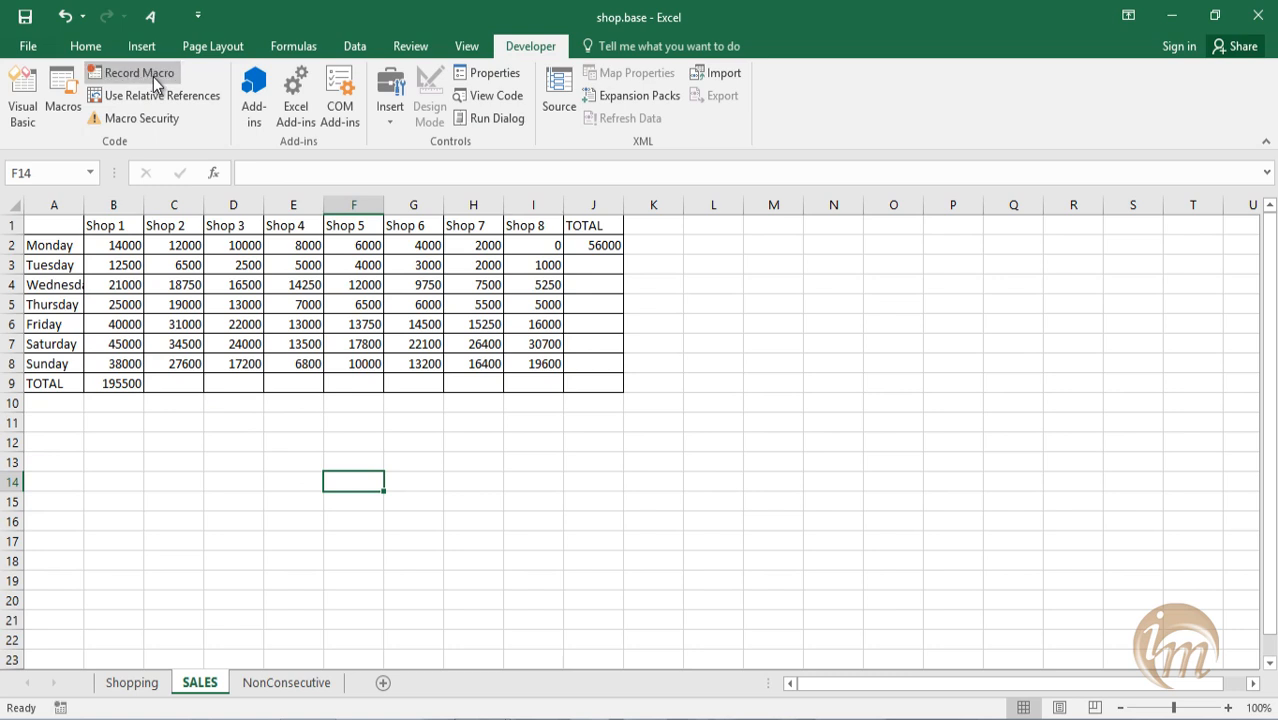
# Check the shop_total and day_total entries in the macro list, then close it without running either.
pyautogui.click(63, 106)
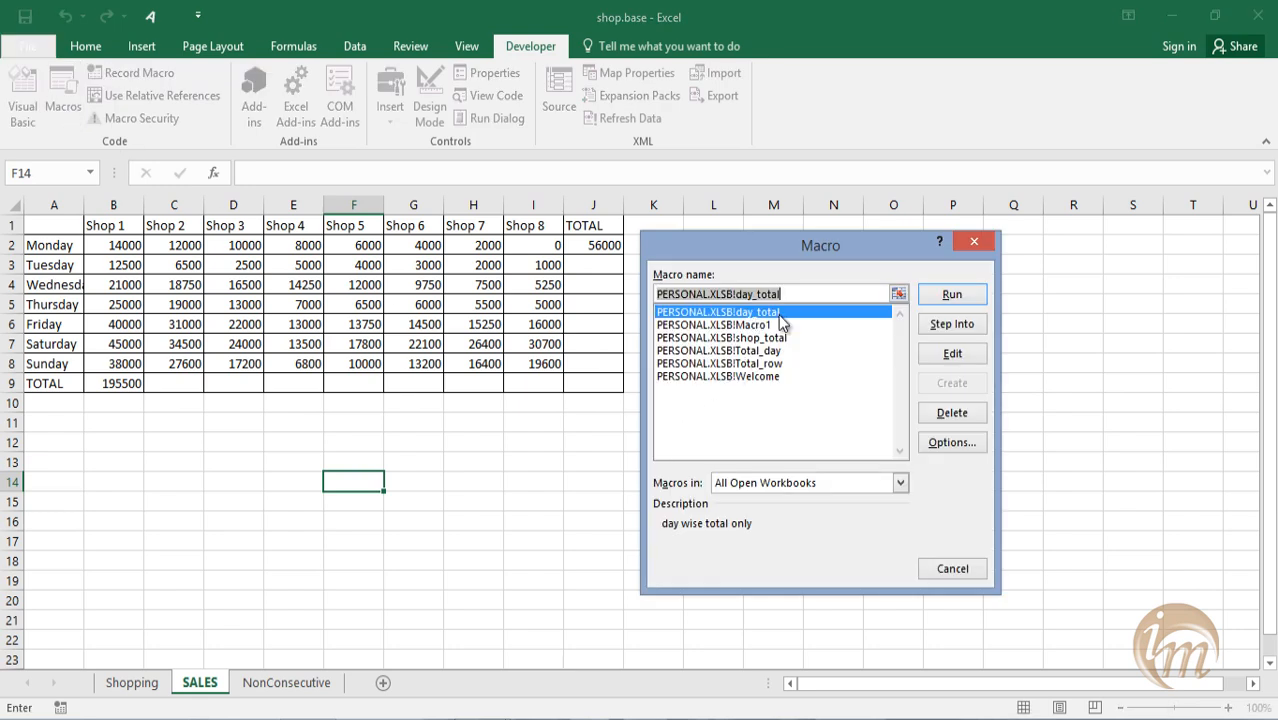
pyautogui.click(774, 339)
pyautogui.click(767, 313)
pyautogui.click(971, 567)
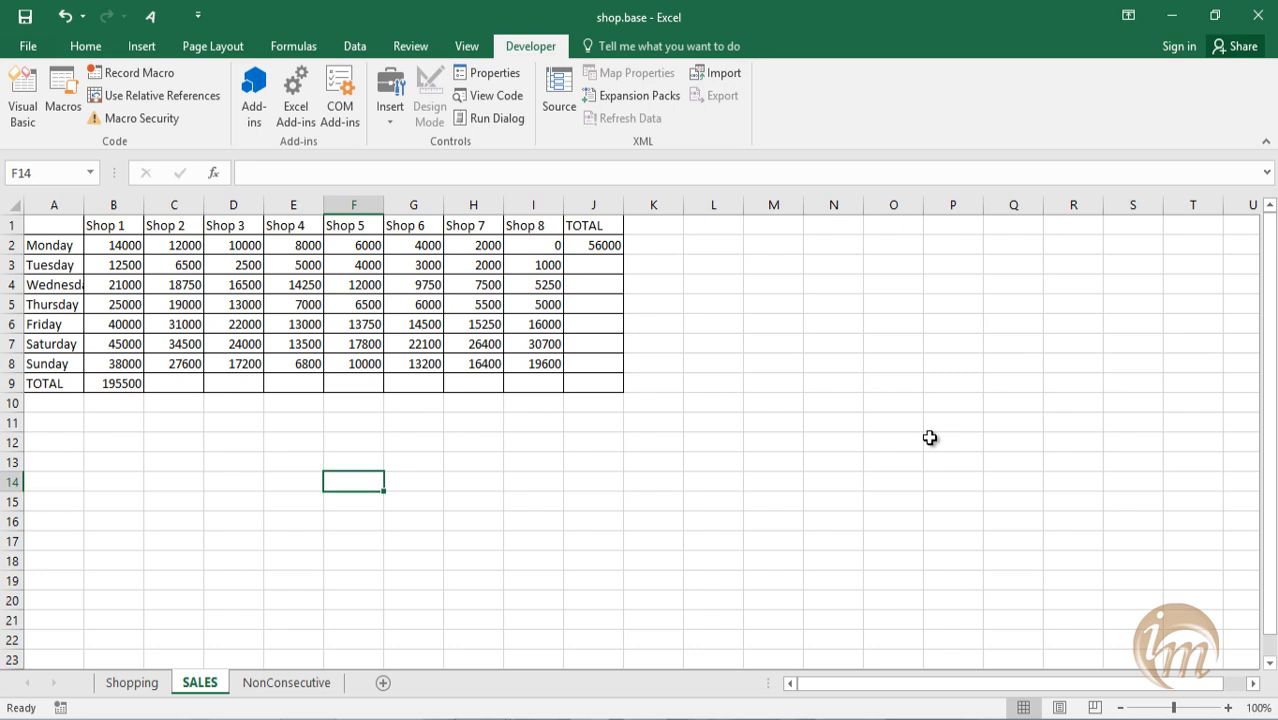
pyautogui.click(713, 501)
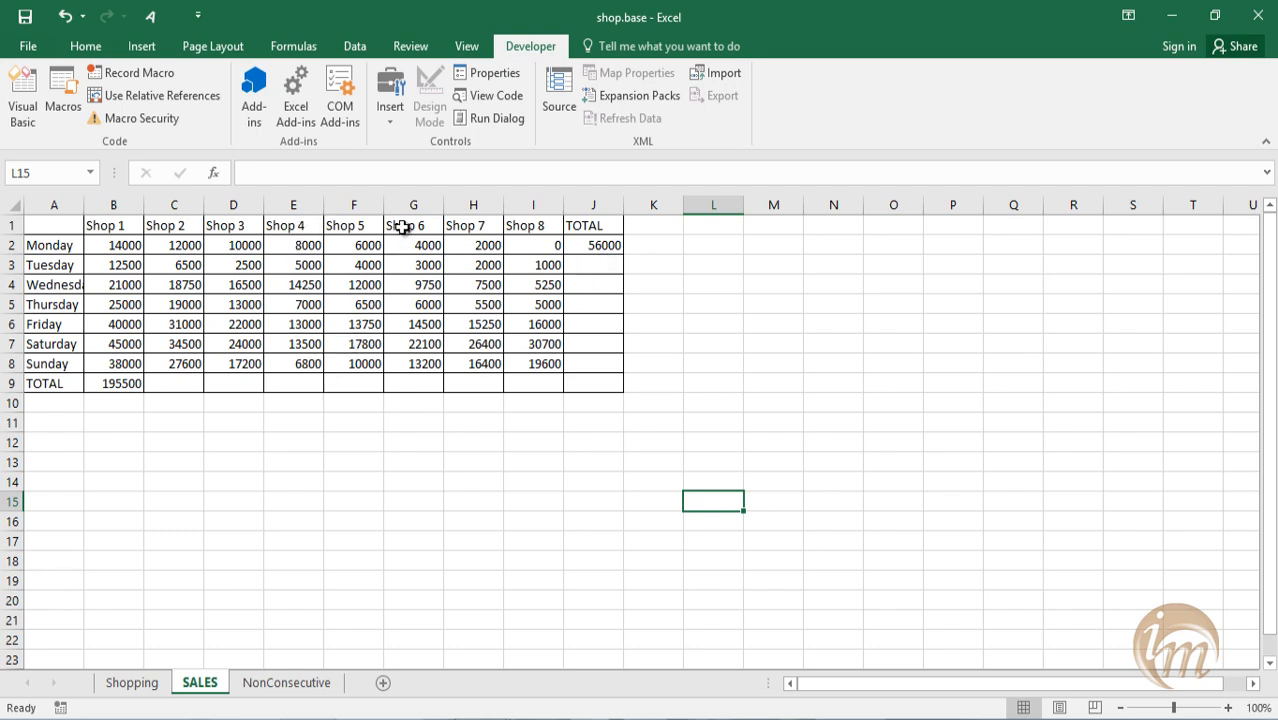
# Run the day_total macro on cell G9 from the macro list and check the formula it inserts.
pyautogui.click(419, 389)
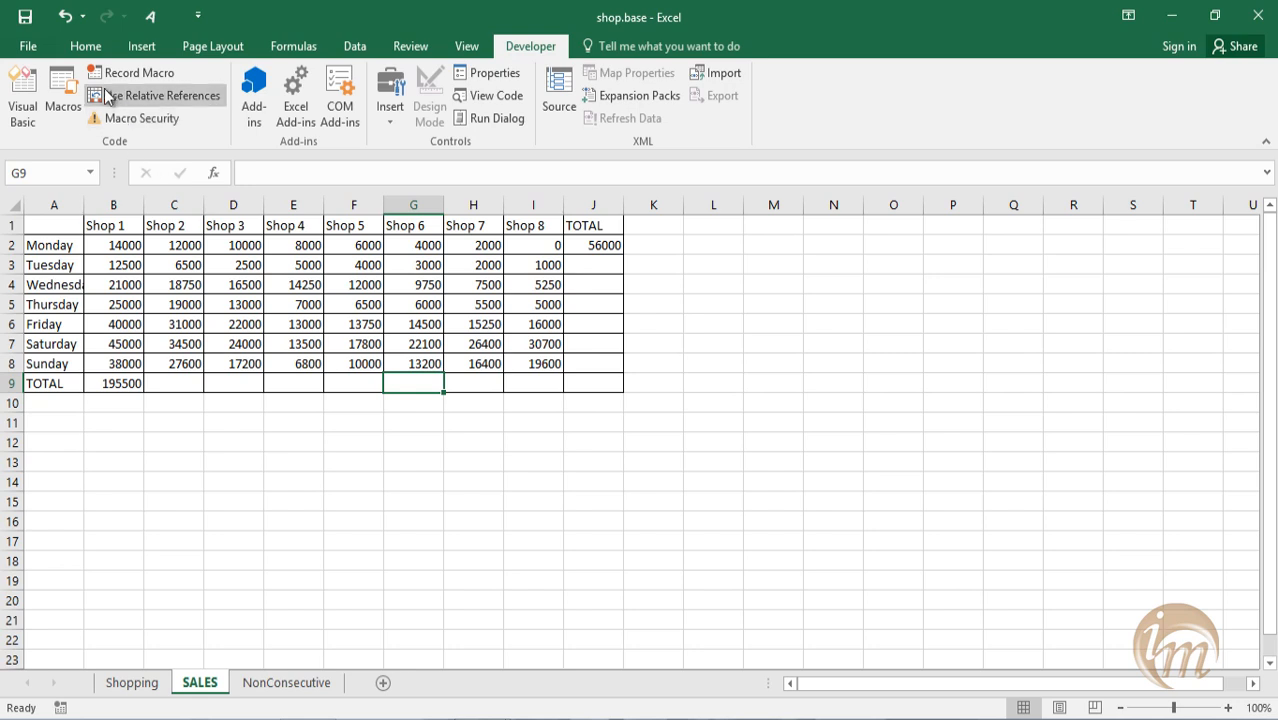
pyautogui.click(62, 95)
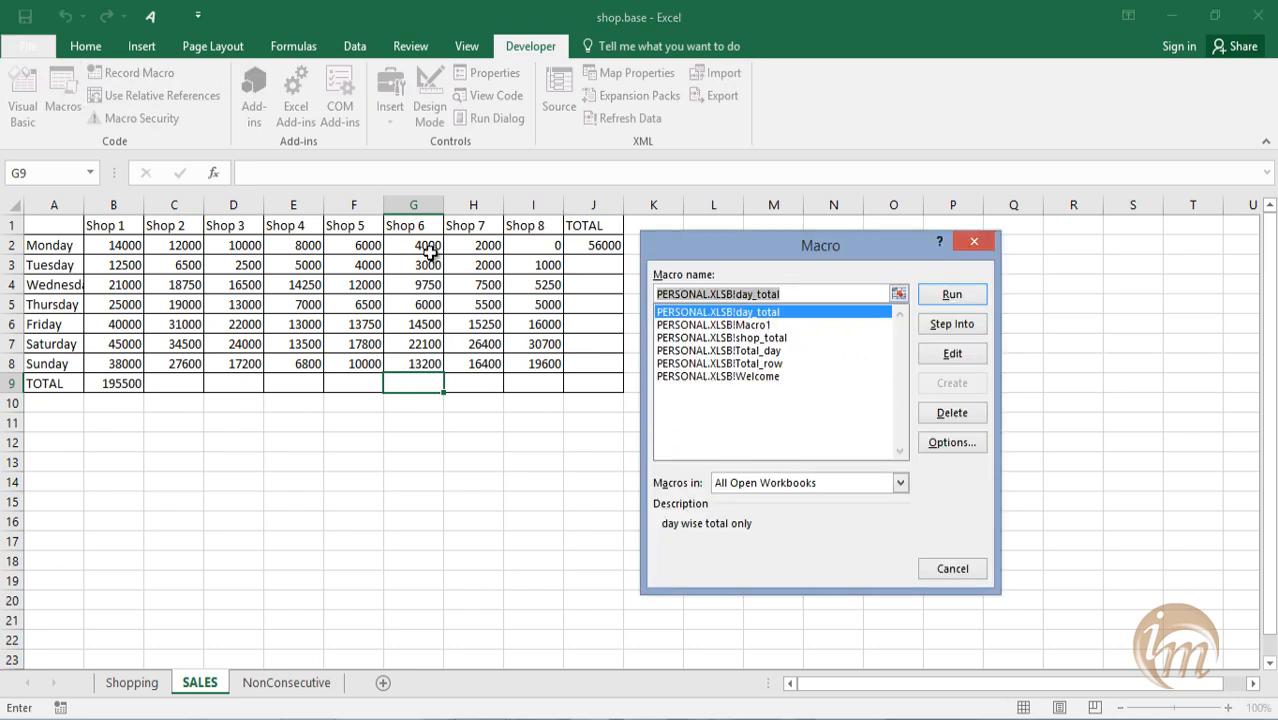
pyautogui.click(969, 294)
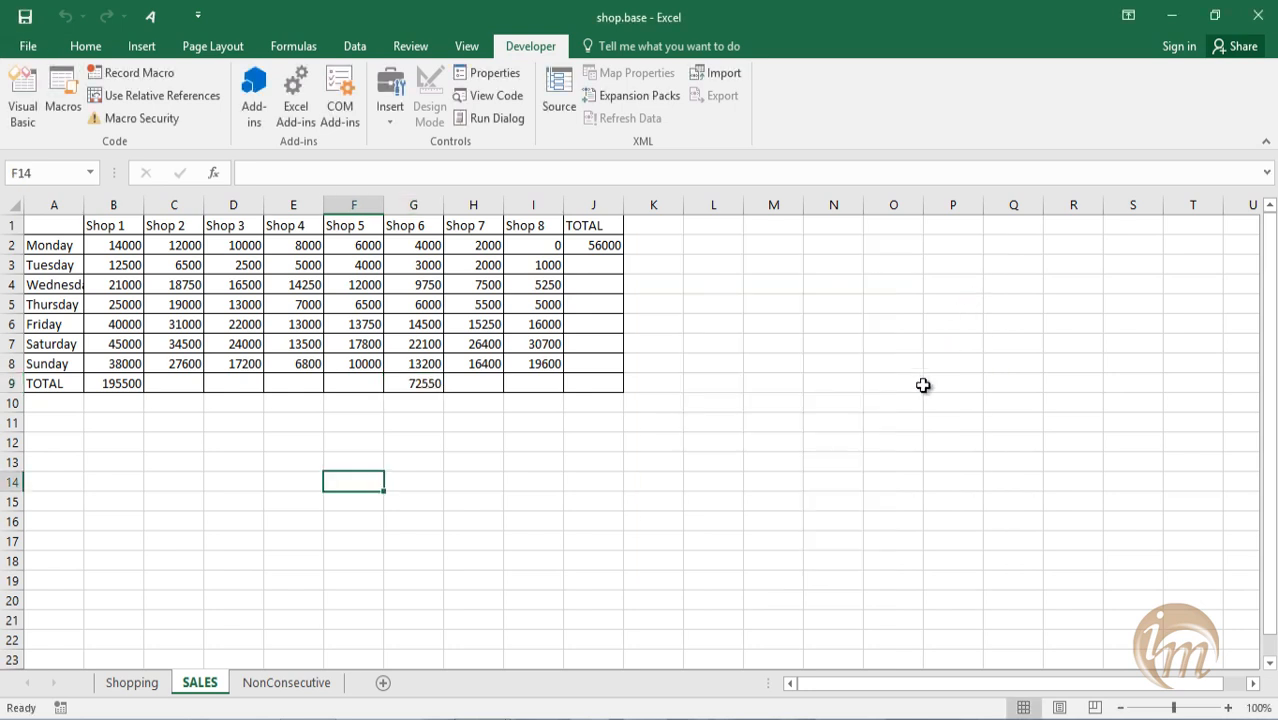
pyautogui.click(431, 382)
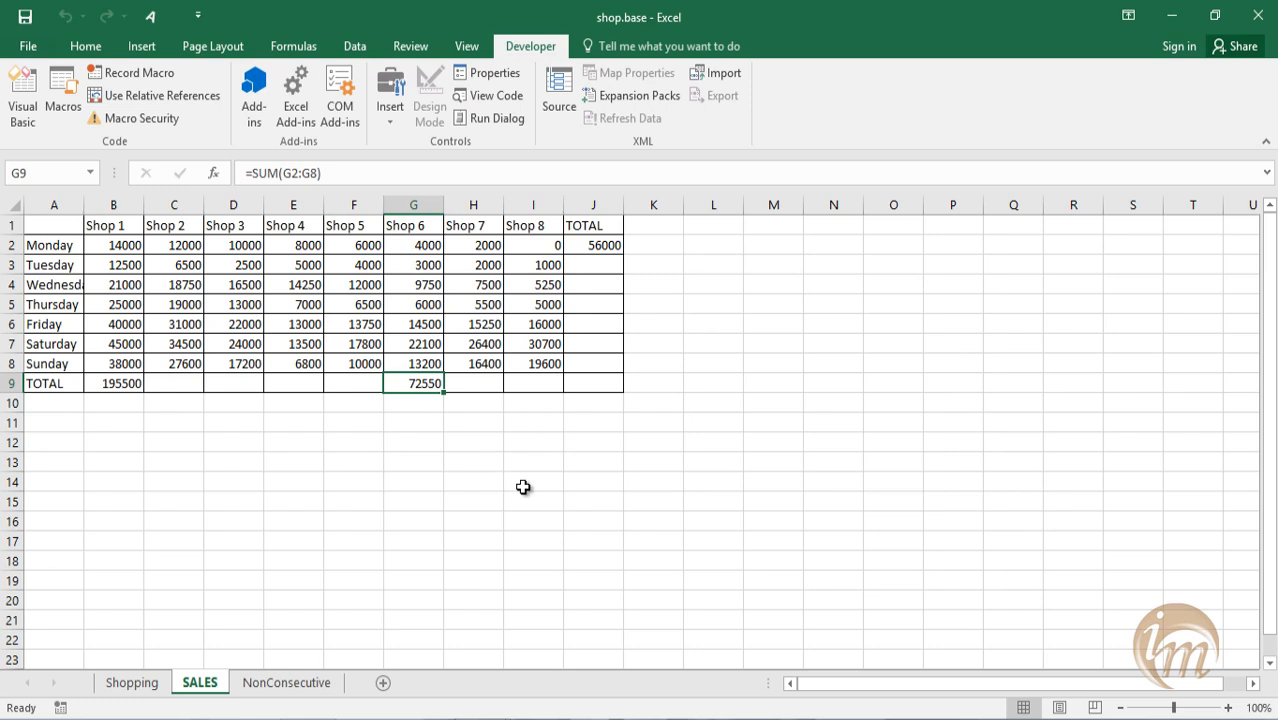
# Run the shop_total macro on cell J7 from the macro list to total the Saturday row.
pyautogui.click(593, 344)
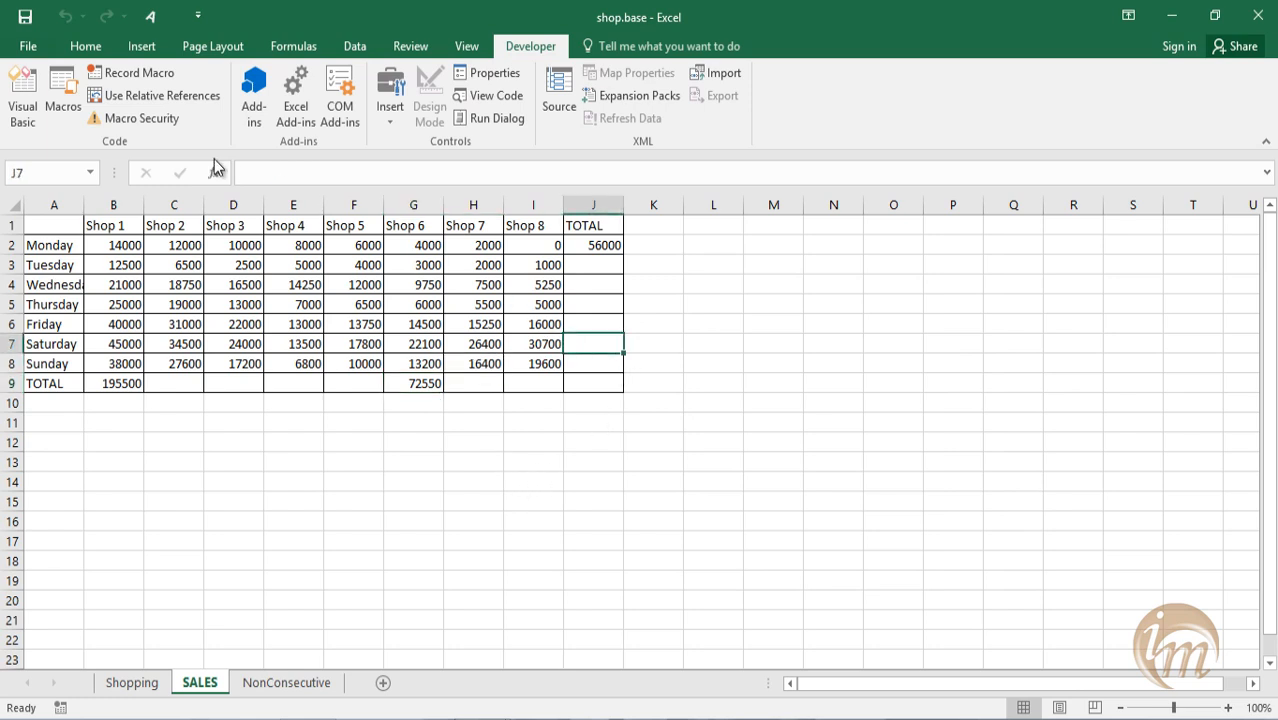
pyautogui.click(62, 95)
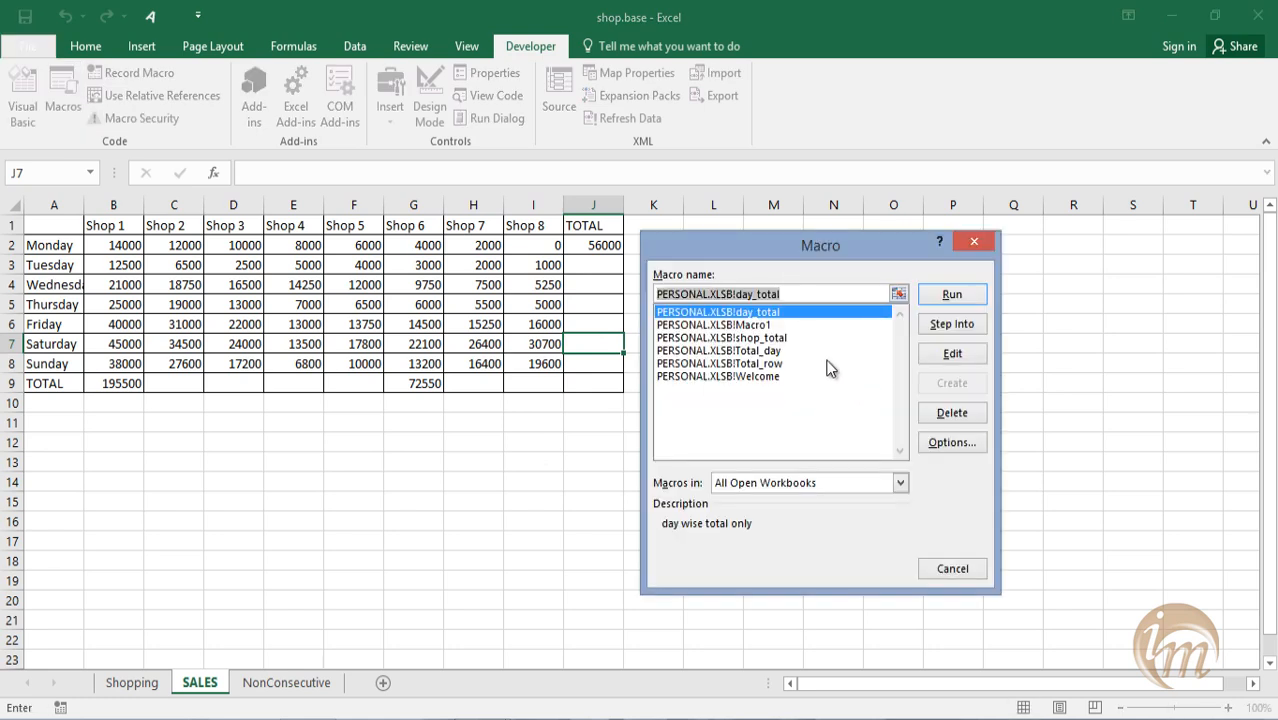
pyautogui.click(776, 339)
pyautogui.click(950, 295)
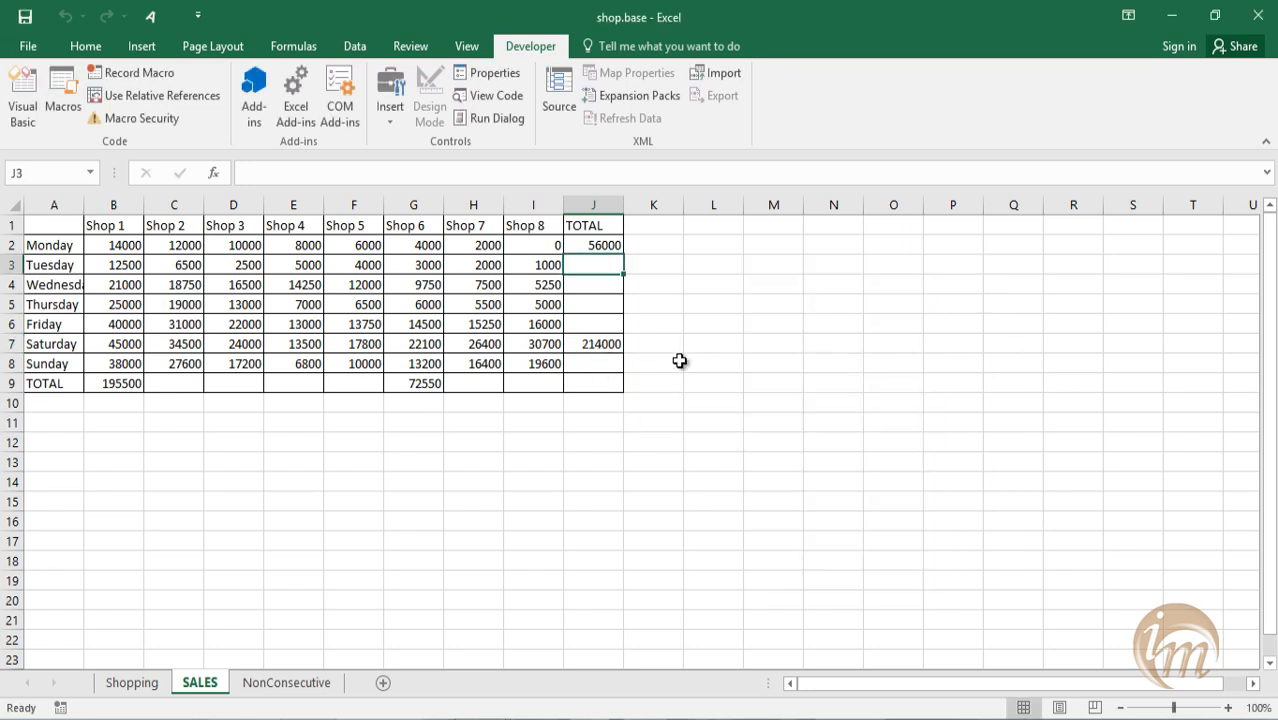
# Run shop_total on J3, J5 and J6, and run day_total on E9 and I9.
pyautogui.click(593, 309)
pyautogui.click(590, 322)
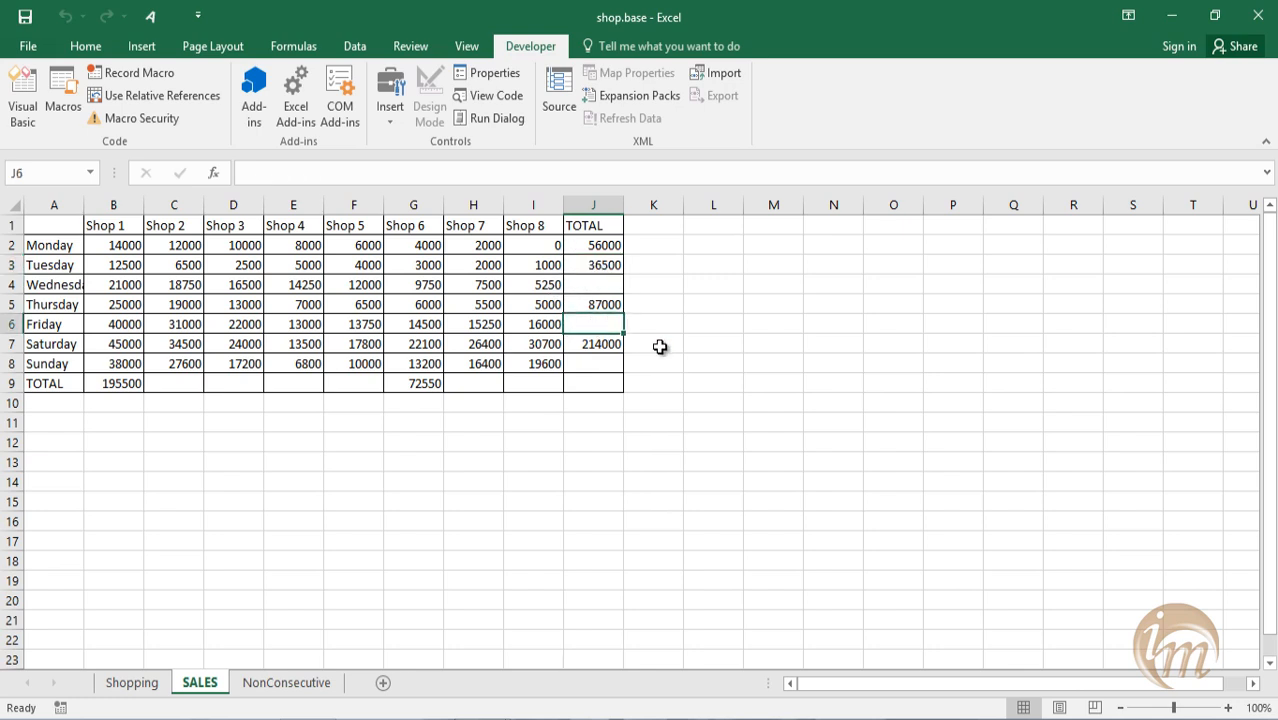
pyautogui.click(308, 382)
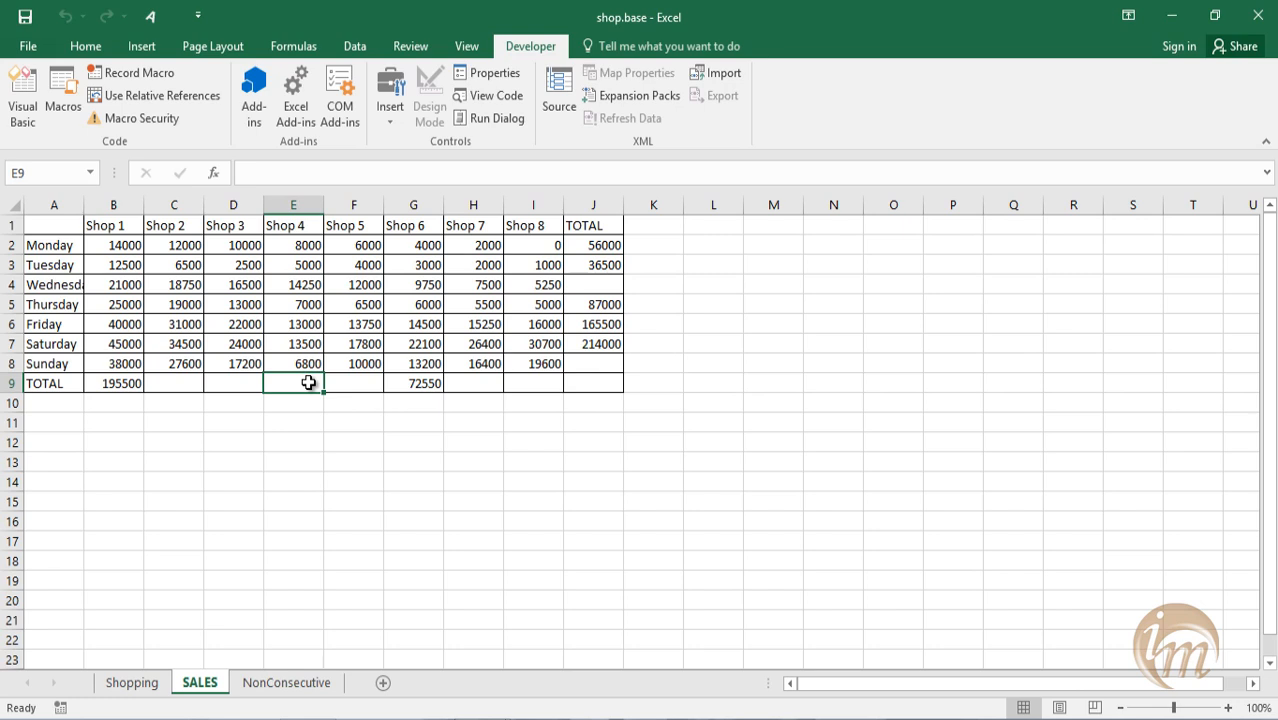
pyautogui.hotkey('ctrl', 'shift', 's')
pyautogui.click(522, 385)
pyautogui.hotkey('ctrl', 'shift', 's')
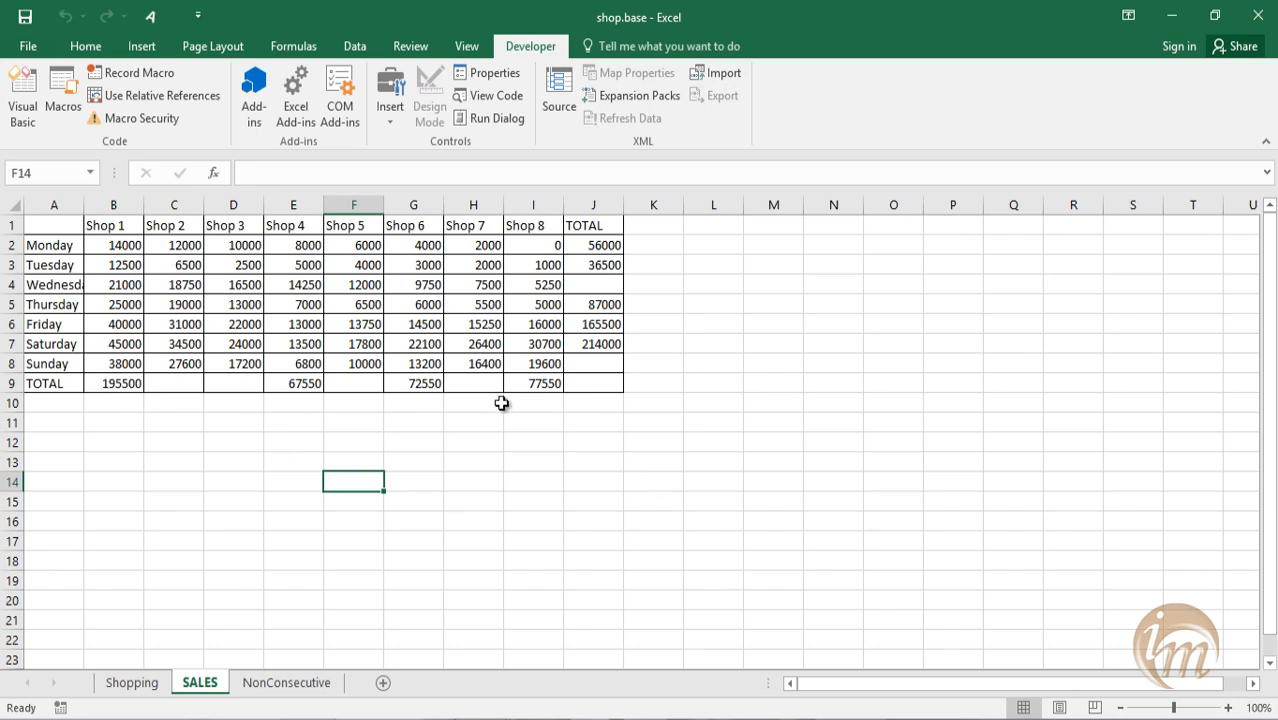
# Clear all totals from the TOTAL row B9:J9 and the TOTAL column J2:J9.
pyautogui.moveTo(576, 383); pyautogui.dragTo(215, 396)
pyautogui.moveTo(117, 391); pyautogui.dragTo(114, 386)
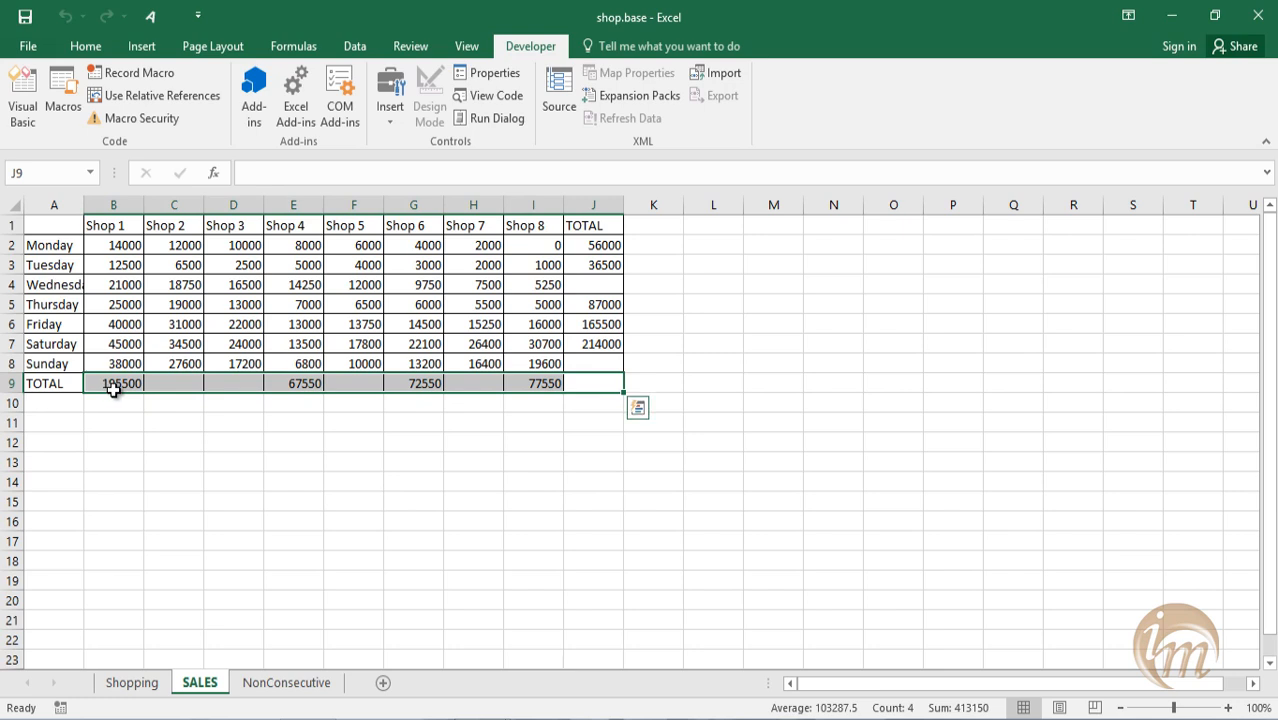
pyautogui.press('Delete')
pyautogui.moveTo(592, 383); pyautogui.dragTo(606, 247)
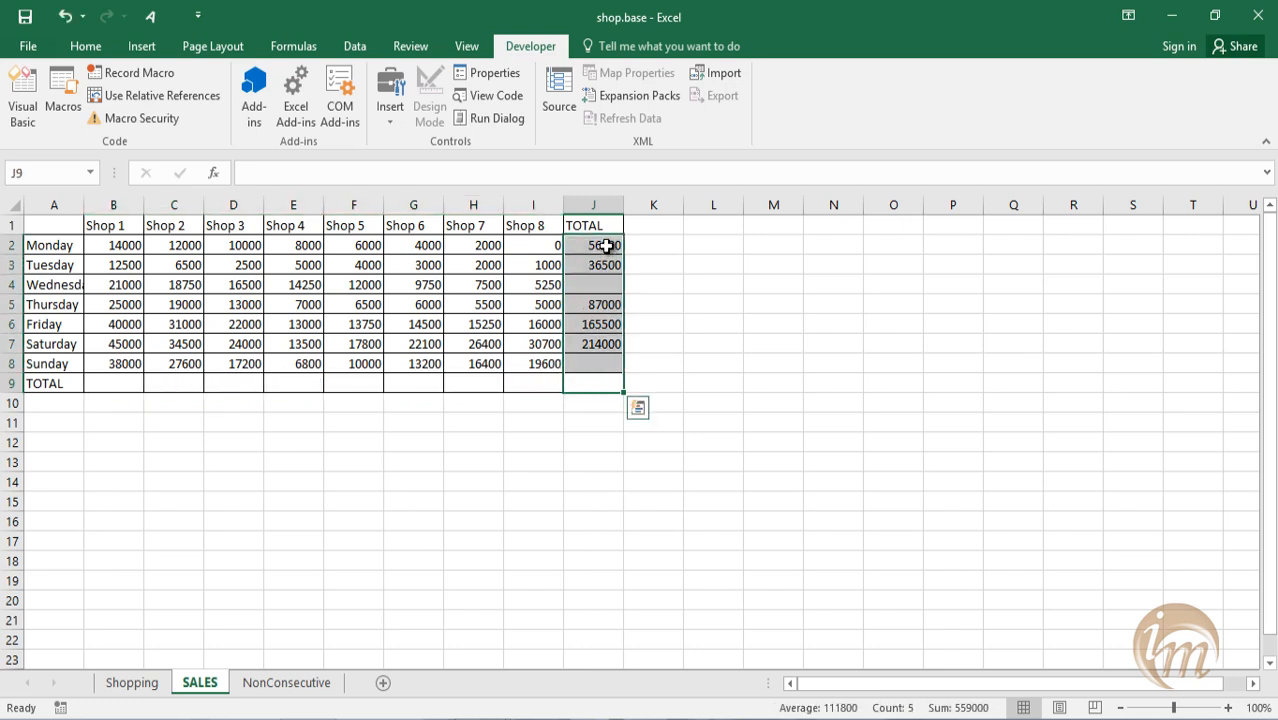
pyautogui.press('Delete')
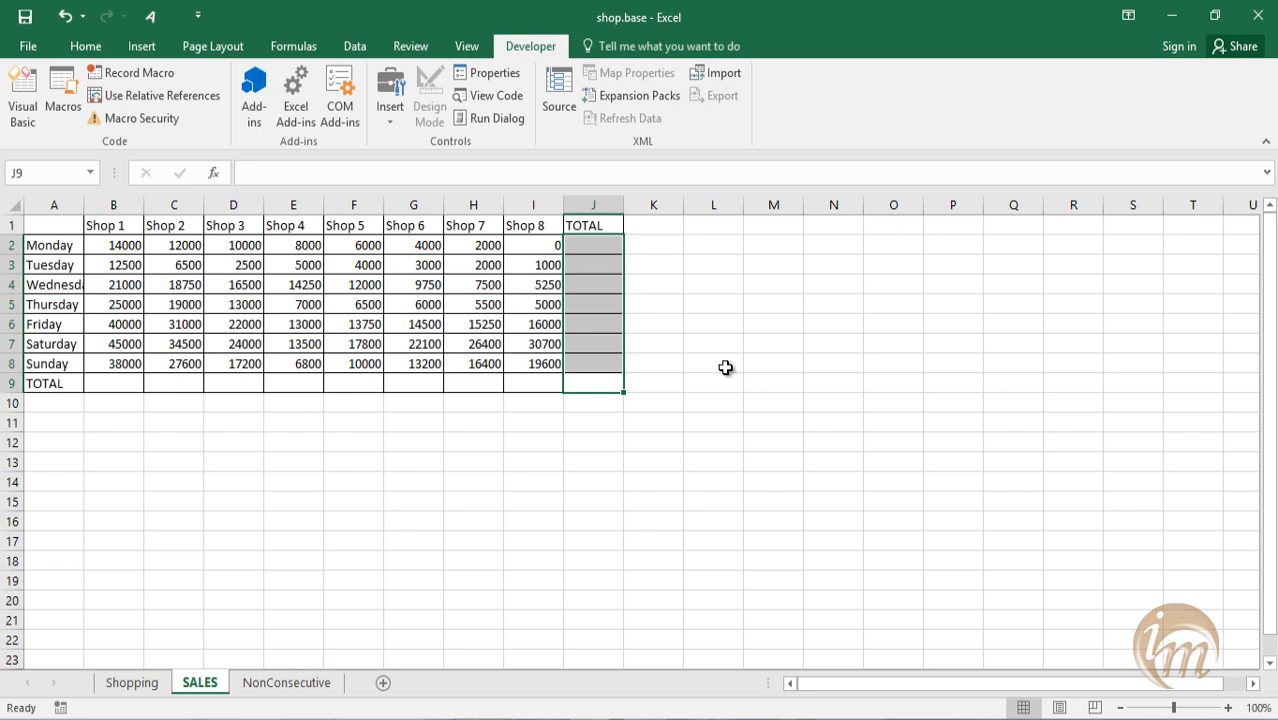
pyautogui.click(725, 368)
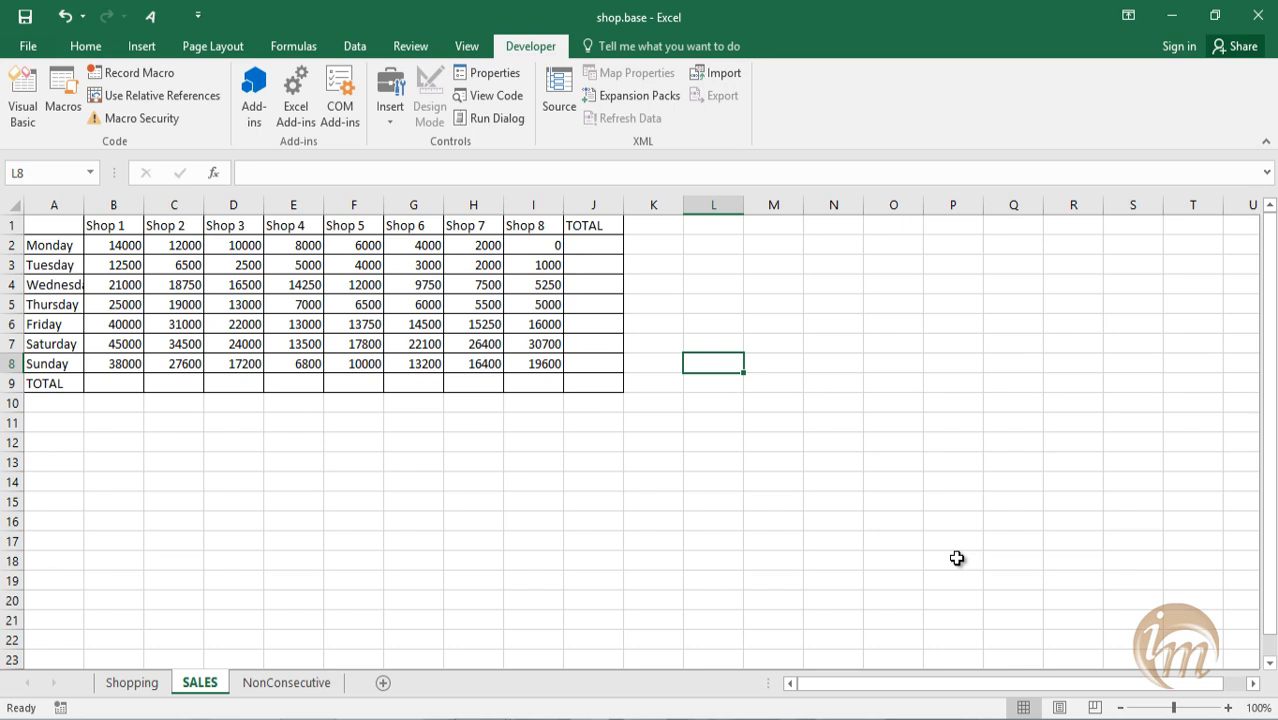
# Total Shop 6 in G9 with the day_total macro and Saturday in J7 with the shop_total macro.
pyautogui.click(428, 389)
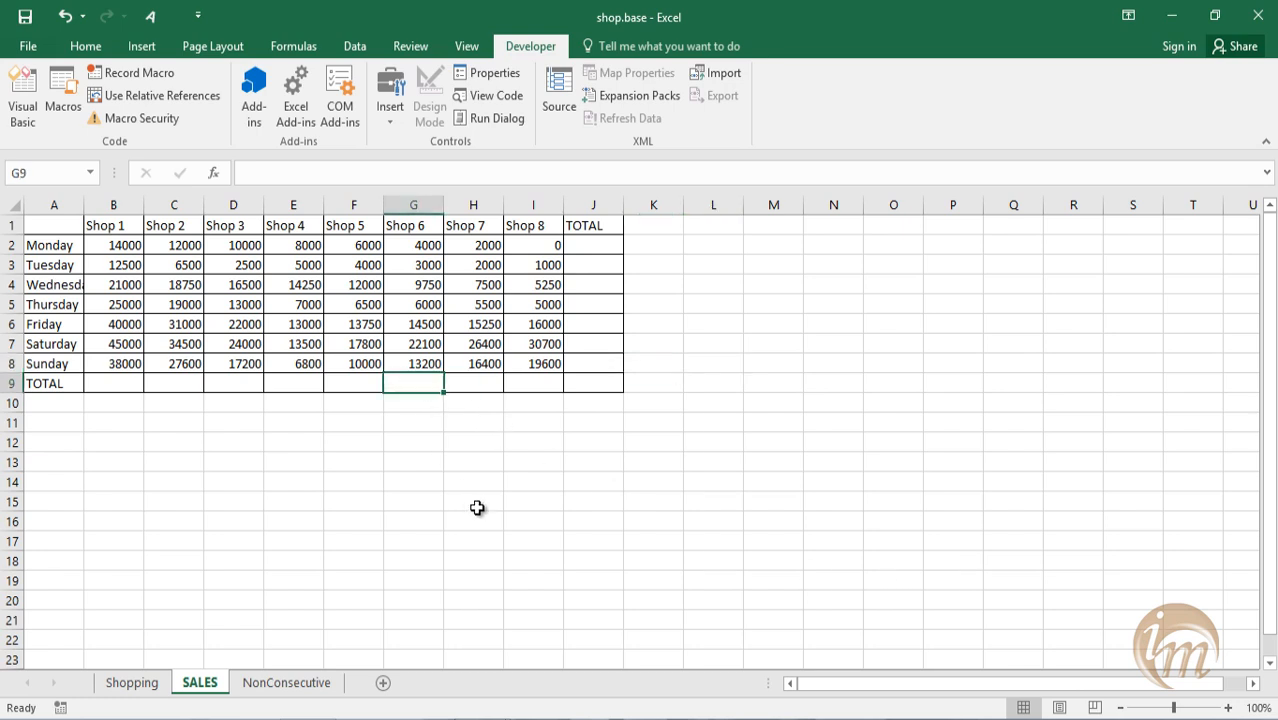
pyautogui.hotkey('ctrl', 'shift', 's')
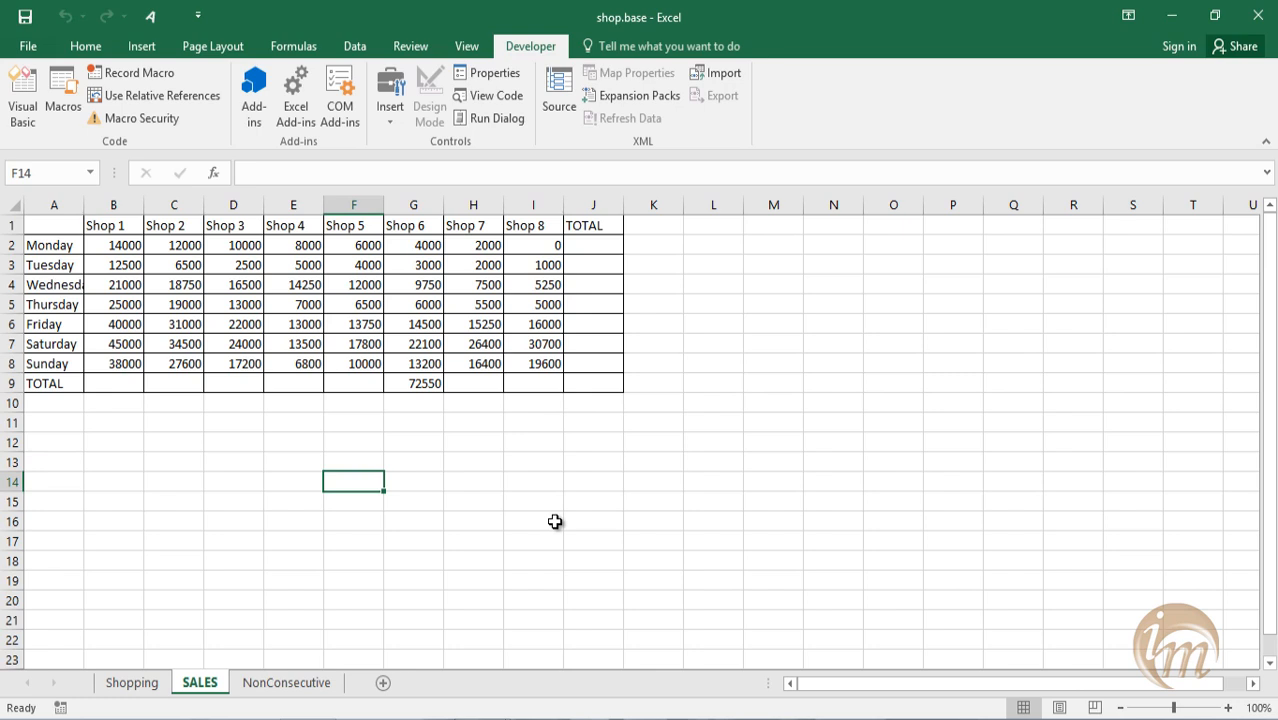
pyautogui.click(588, 347)
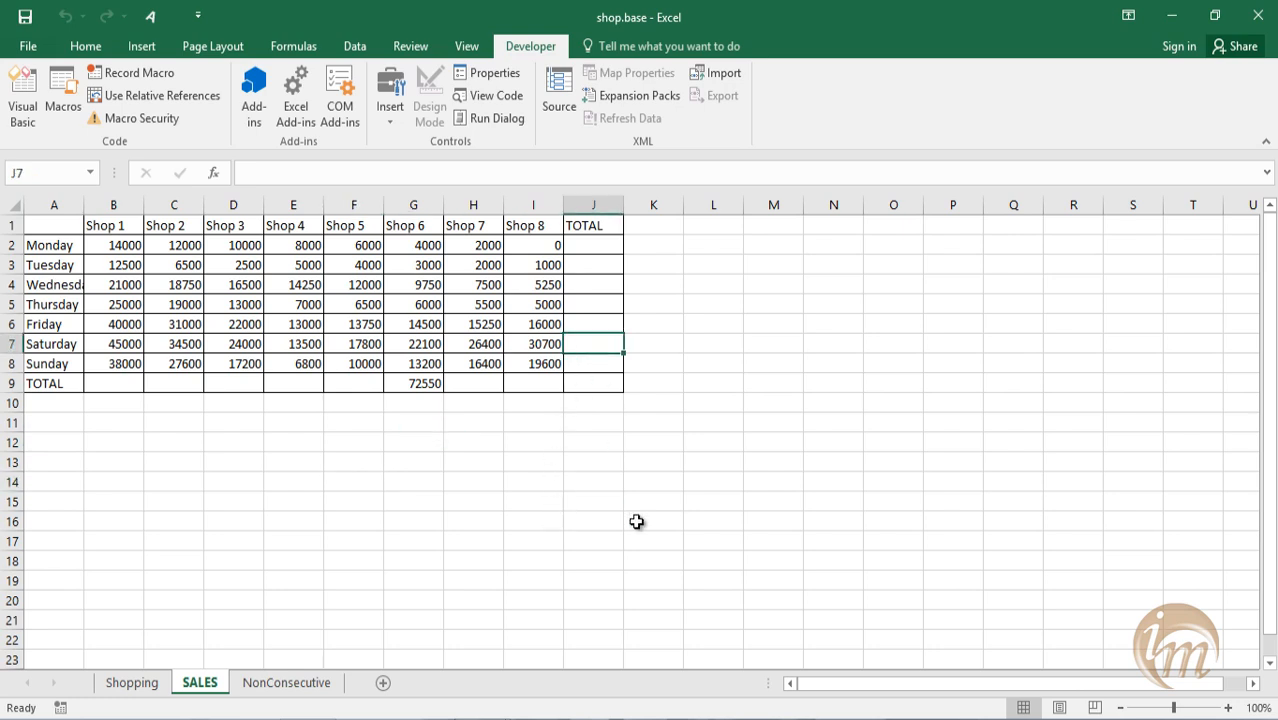
pyautogui.hotkey('ctrl', 'shift', 't')
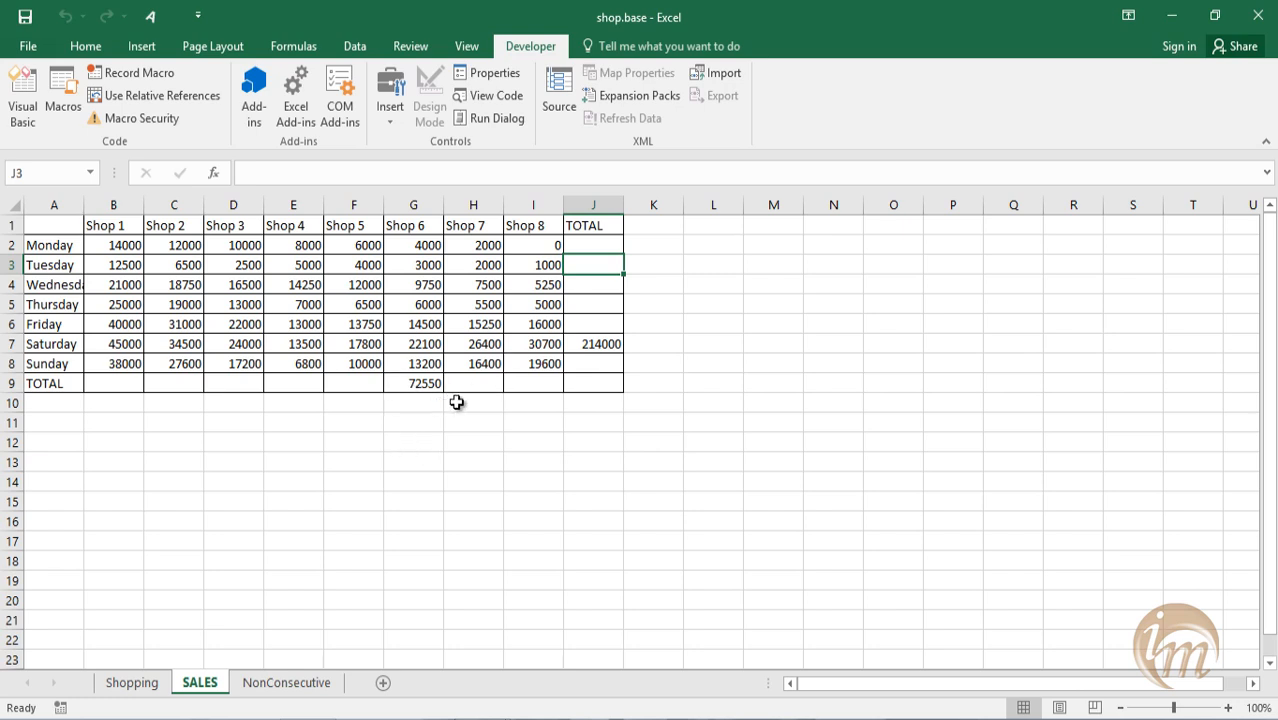
# Total Shop 2 in C9 and Shop 8 in I9 with the day_total macro.
pyautogui.click(188, 389)
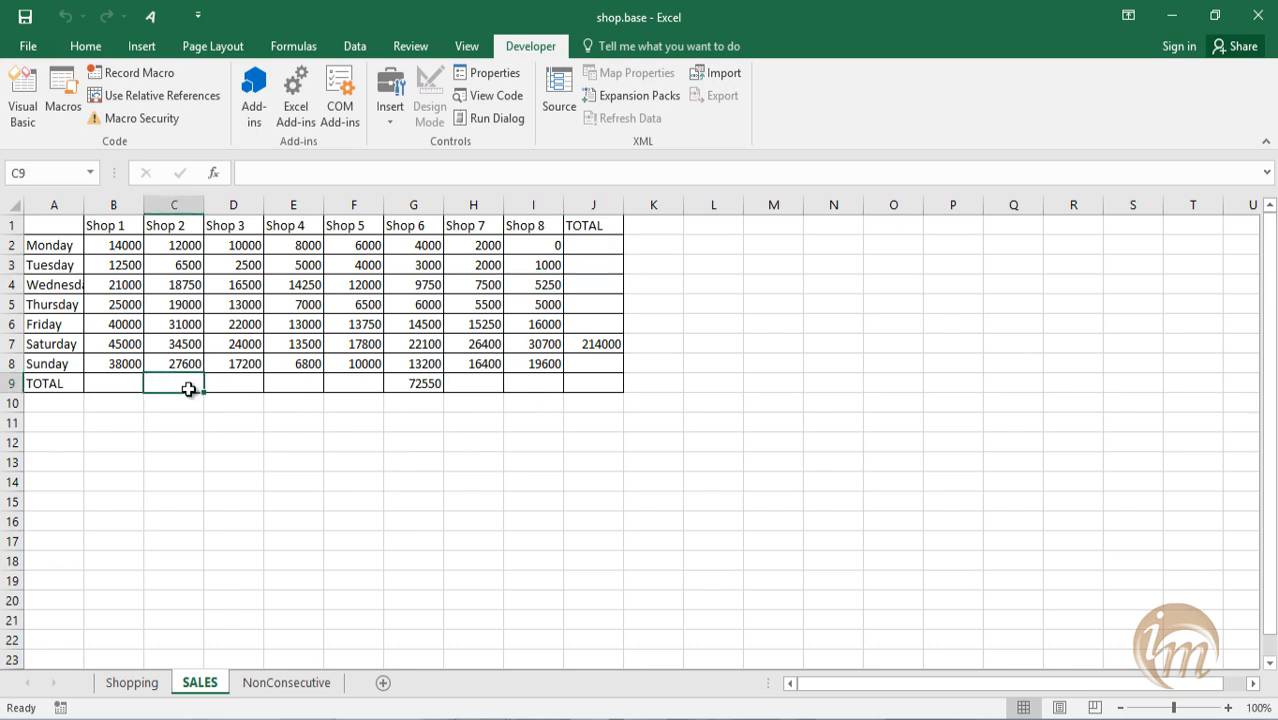
pyautogui.hotkey('ctrl', 'shift', 's')
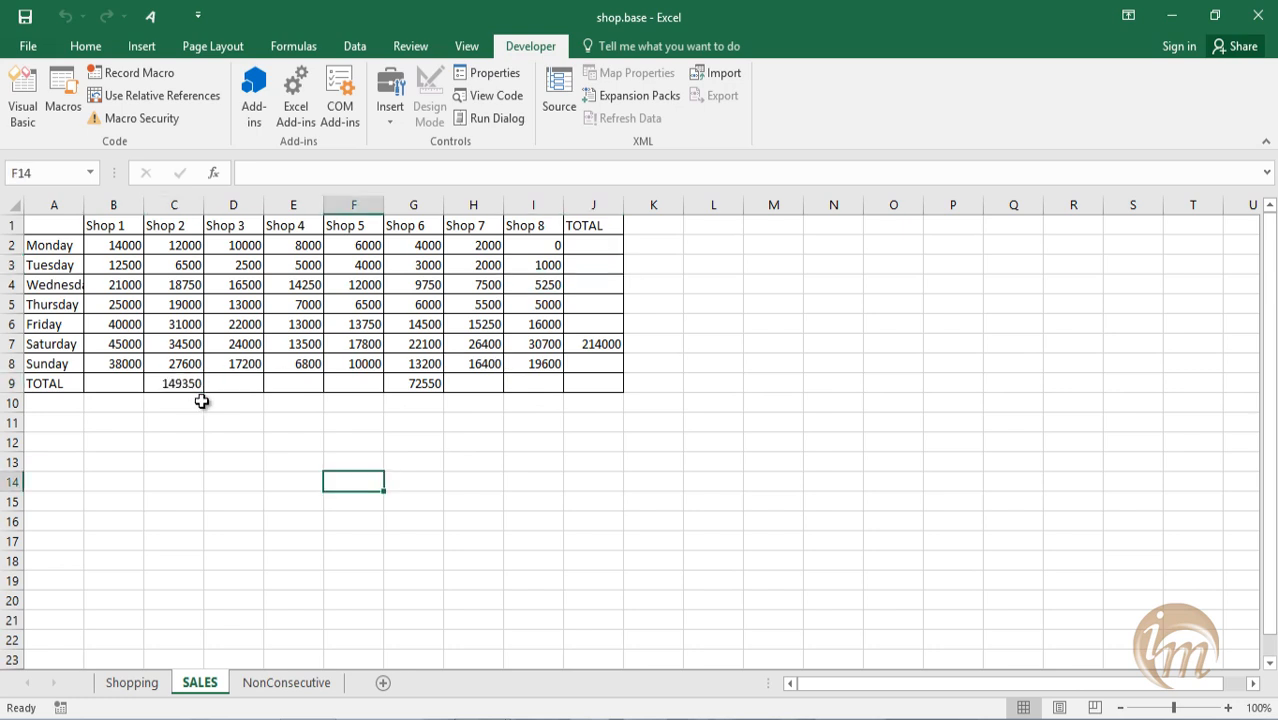
pyautogui.click(526, 381)
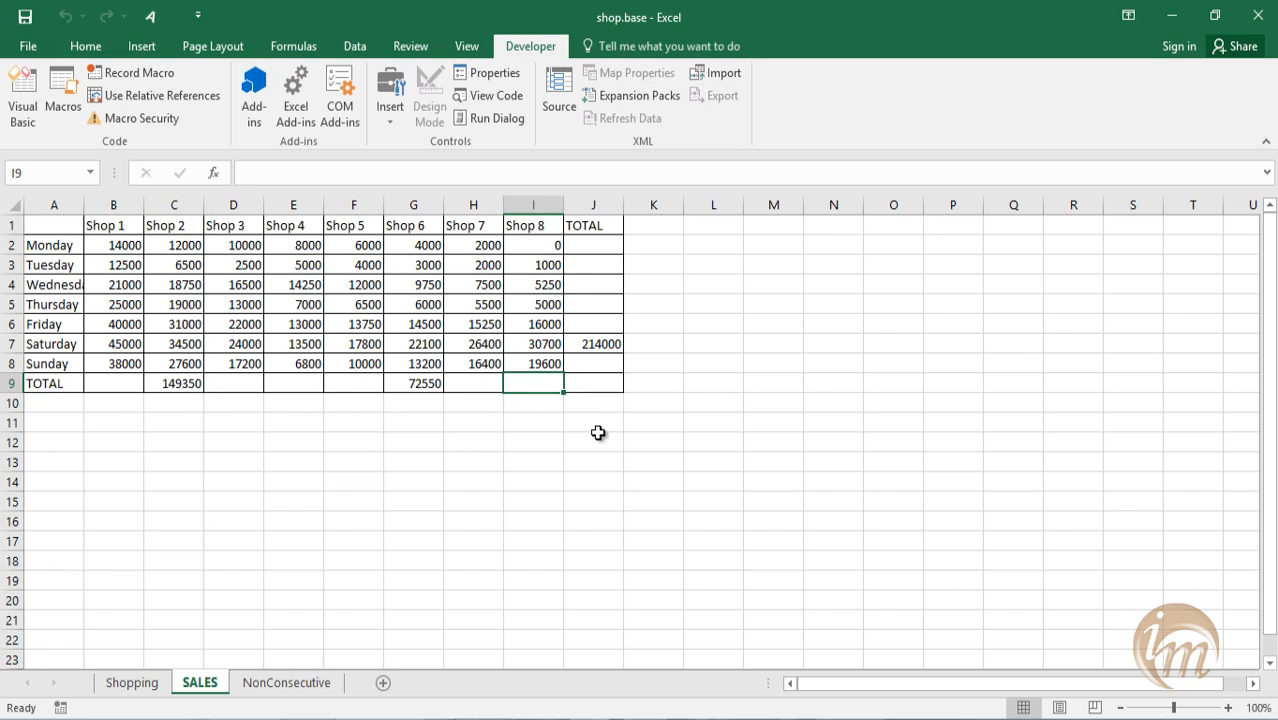
pyautogui.hotkey('ctrl', 'shift', 's')
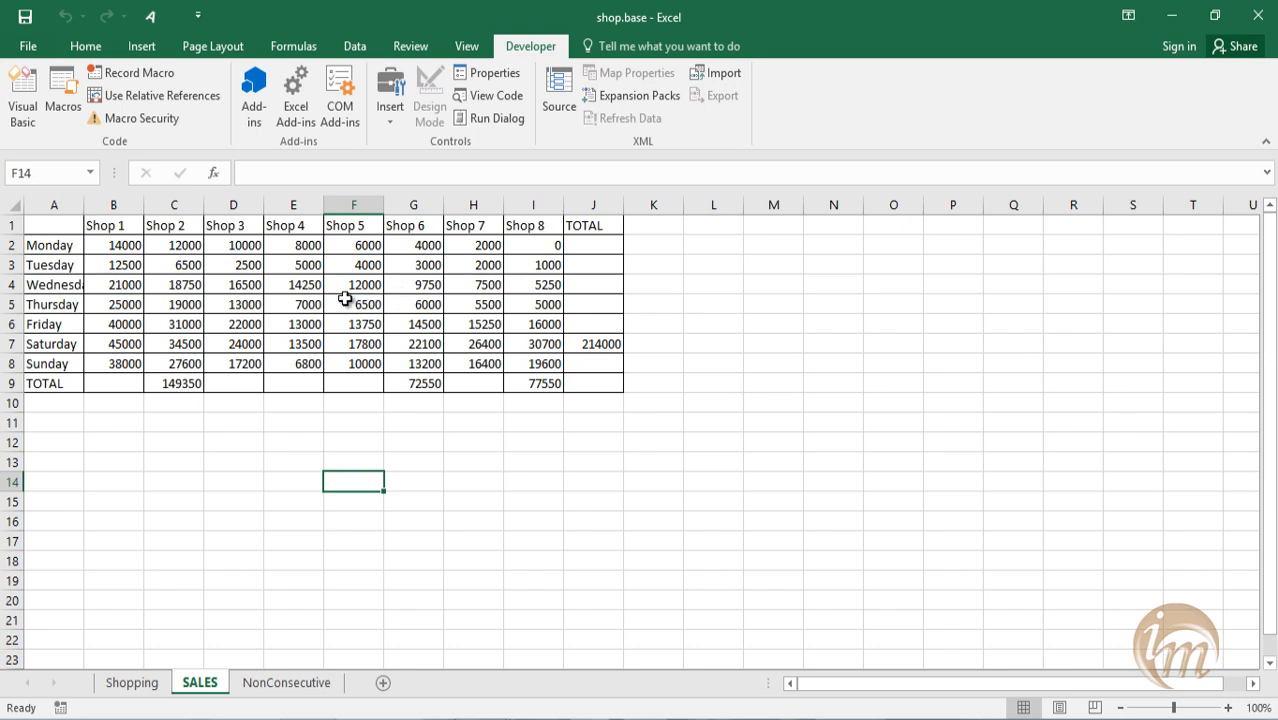
# Clear the whole range B2:J9 and undo the deletion.
pyautogui.moveTo(588, 383); pyautogui.dragTo(119, 243)
pyautogui.press('Delete')
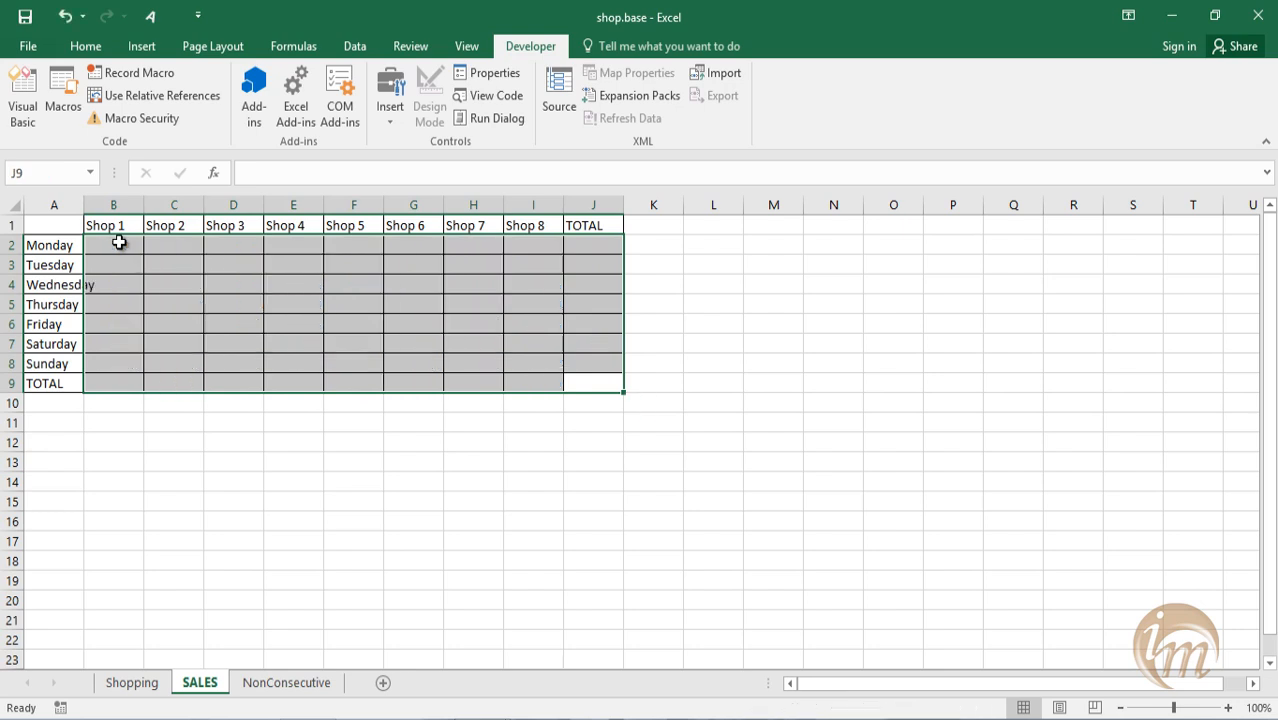
pyautogui.click(368, 434)
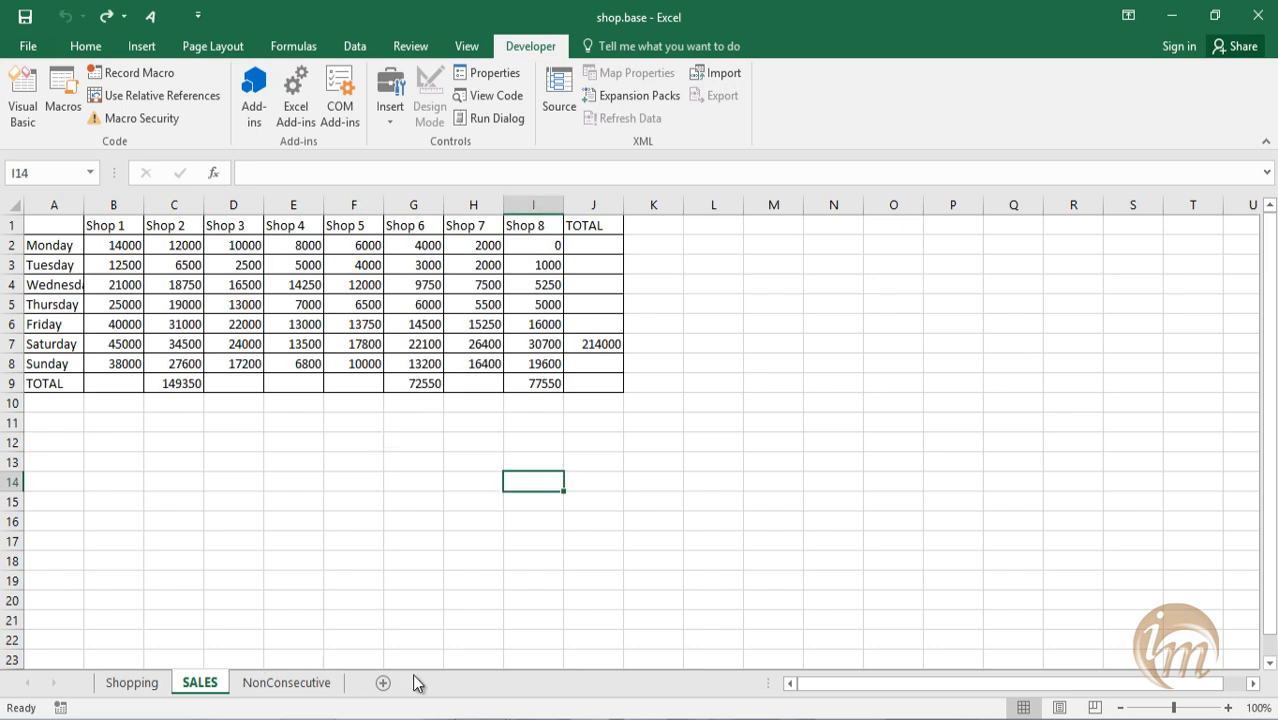
# Add a new sheet and start recording a macro named table with shortcut Ctrl+t in the Personal Macro Workbook.
pyautogui.click(380, 684)
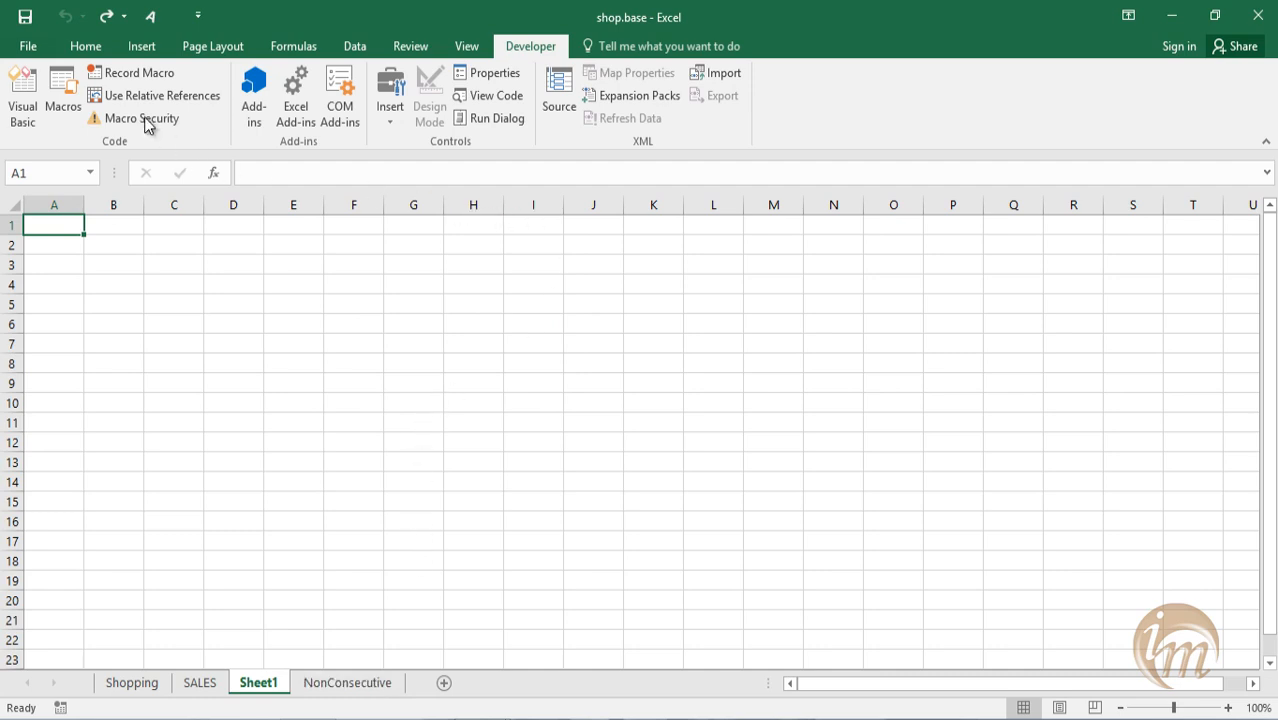
pyautogui.click(128, 76)
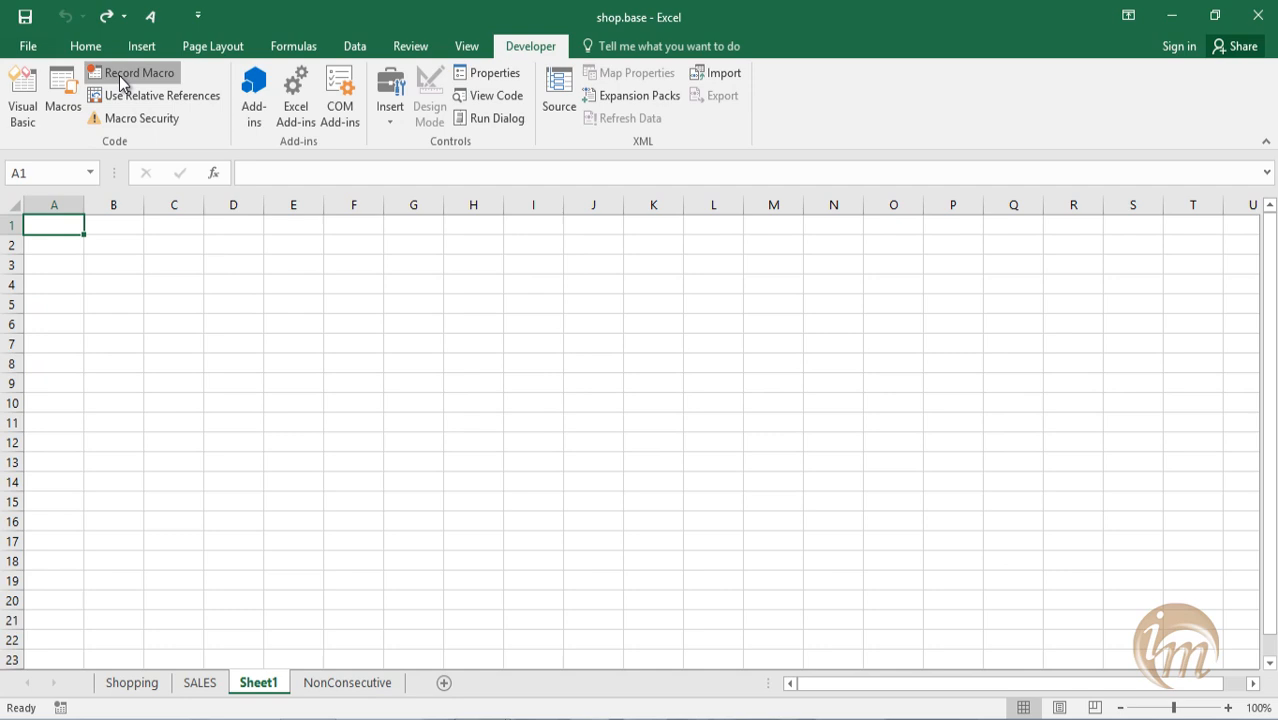
pyautogui.write('table')
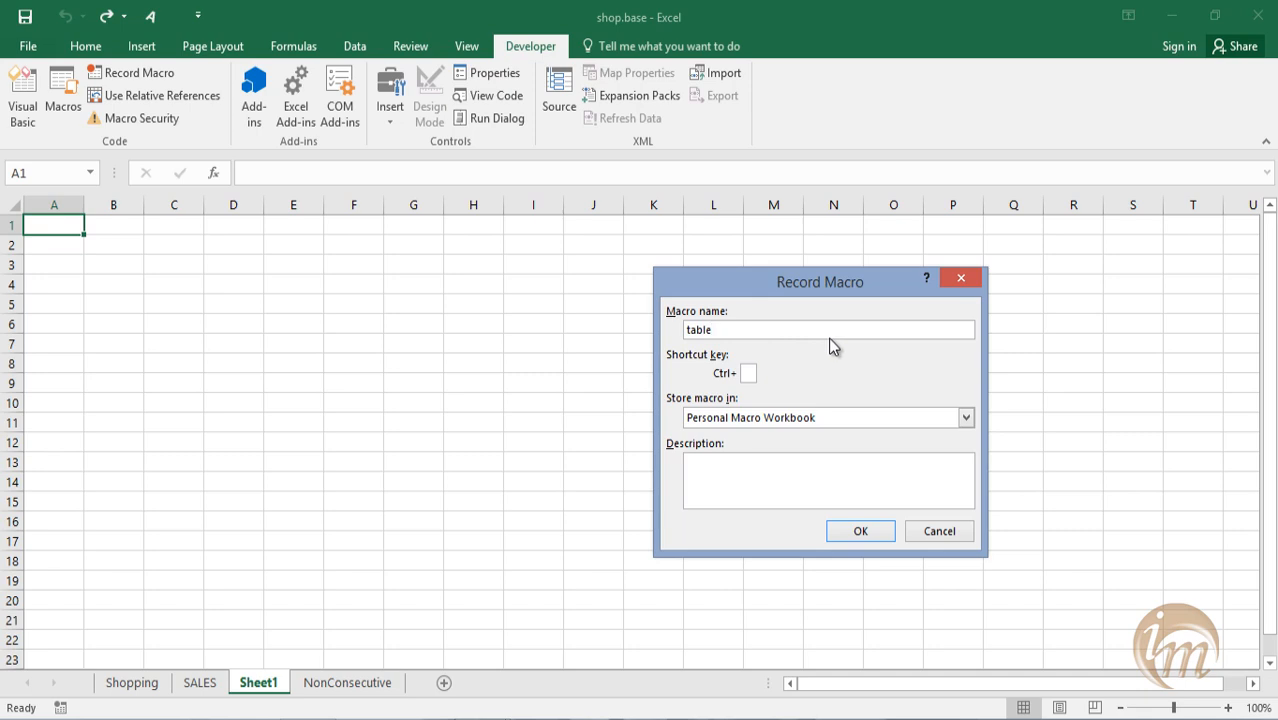
pyautogui.click(754, 373)
pyautogui.write('t')
pyautogui.click(858, 529)
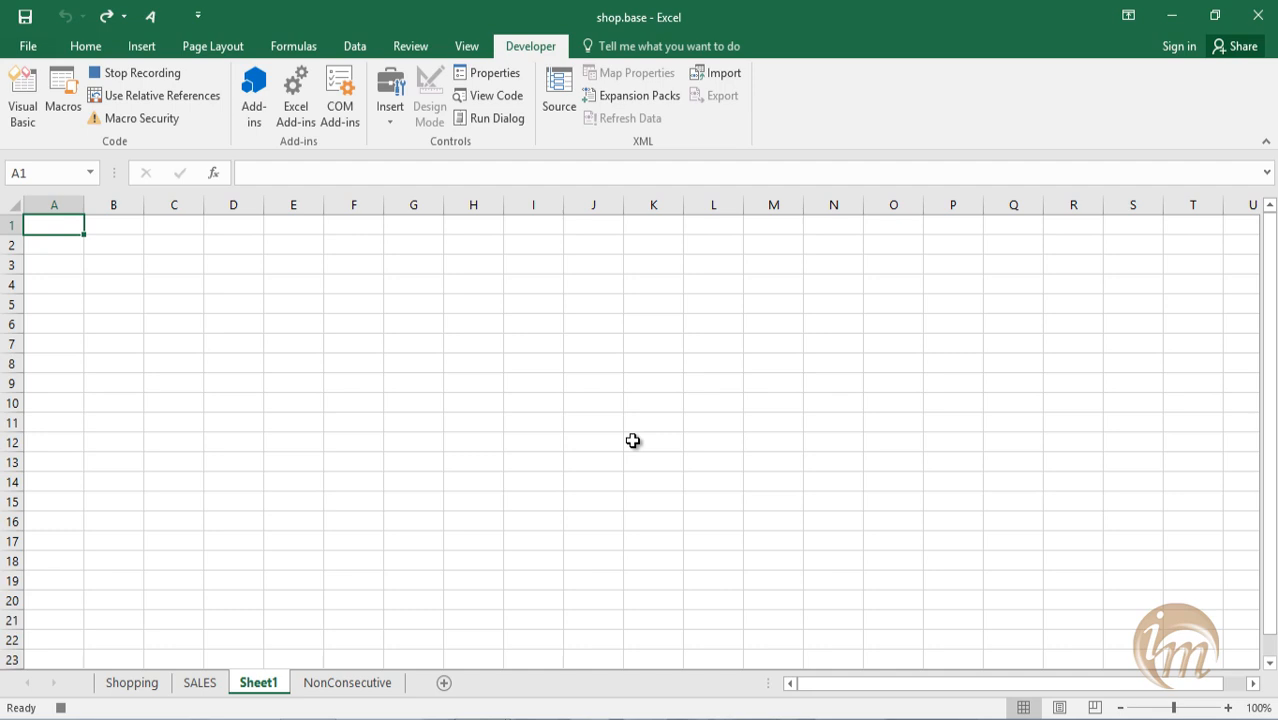
# Enter the headers Item, price, VAT and Total in cells A1:D1.
pyautogui.write('Item')
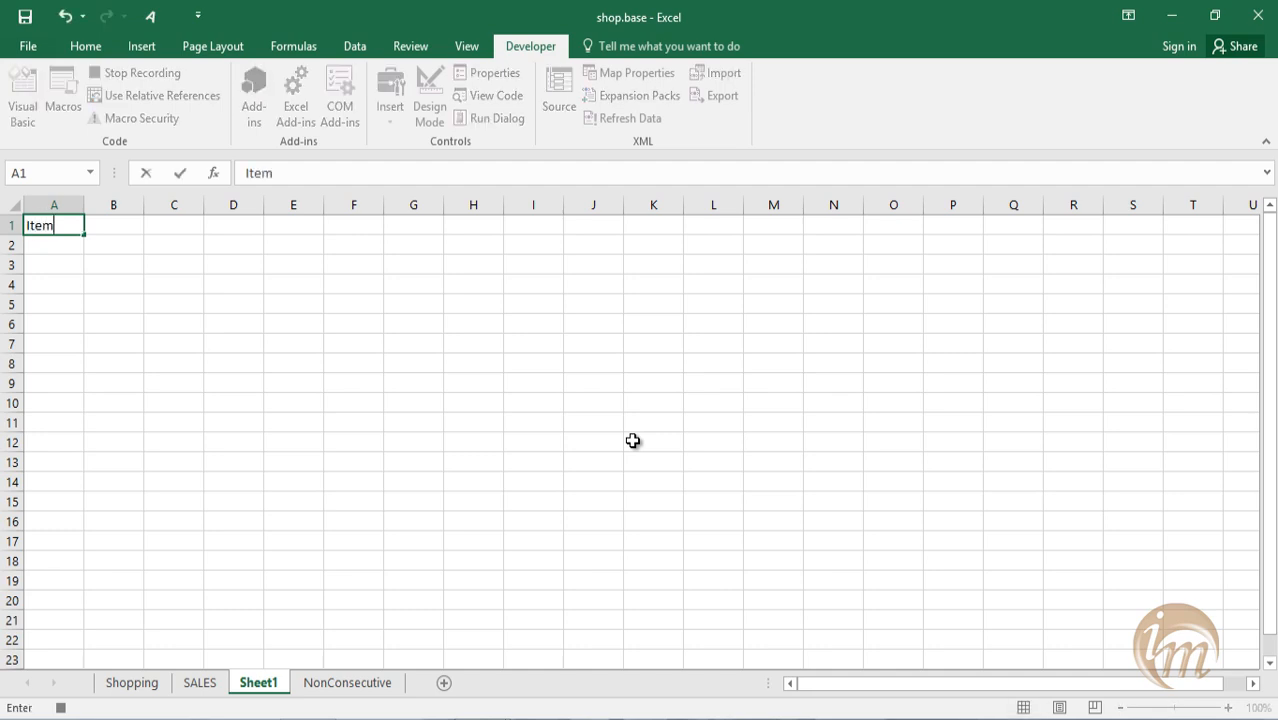
pyautogui.press('Tab')
pyautogui.write('price')
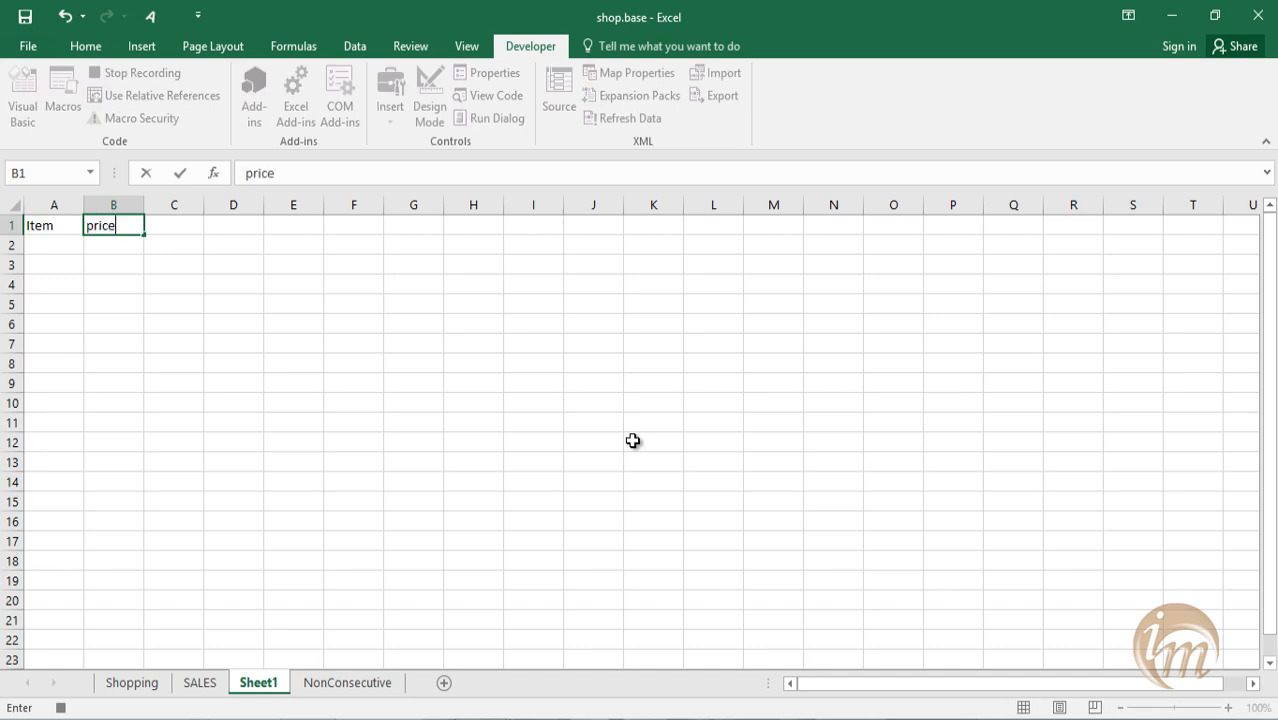
pyautogui.press('Tab')
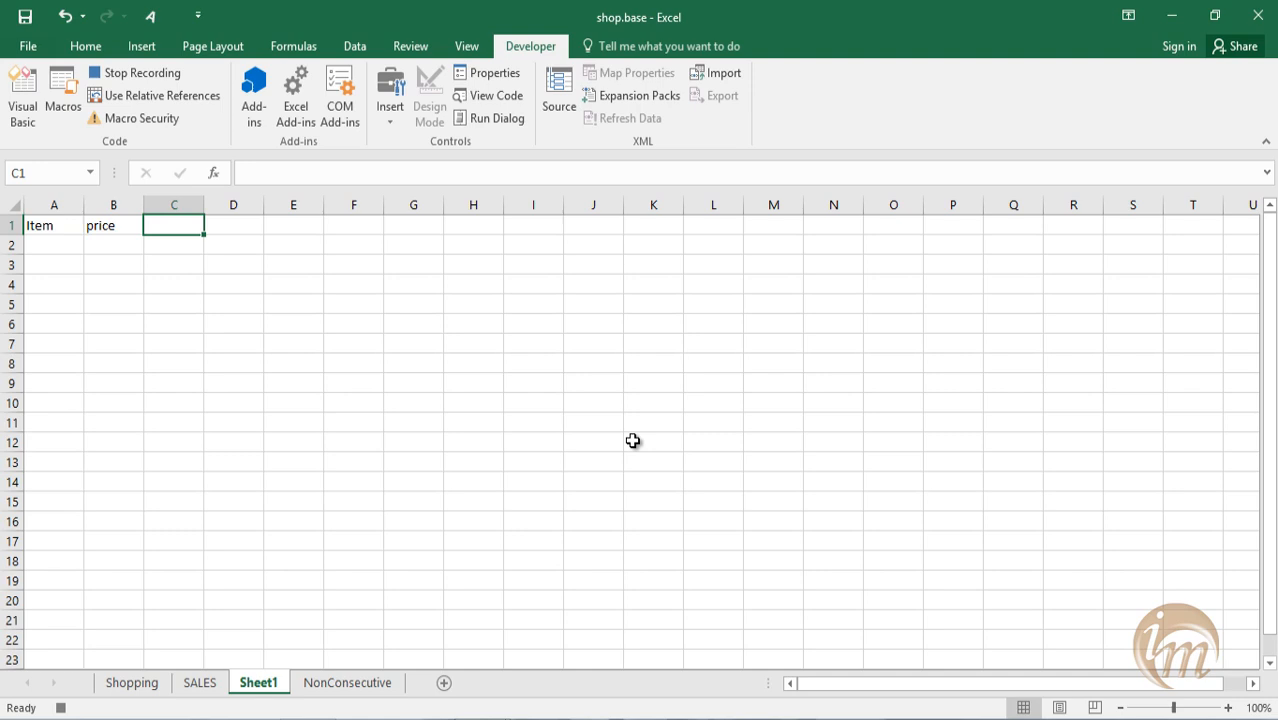
pyautogui.write('VAT')
pyautogui.press('Tab')
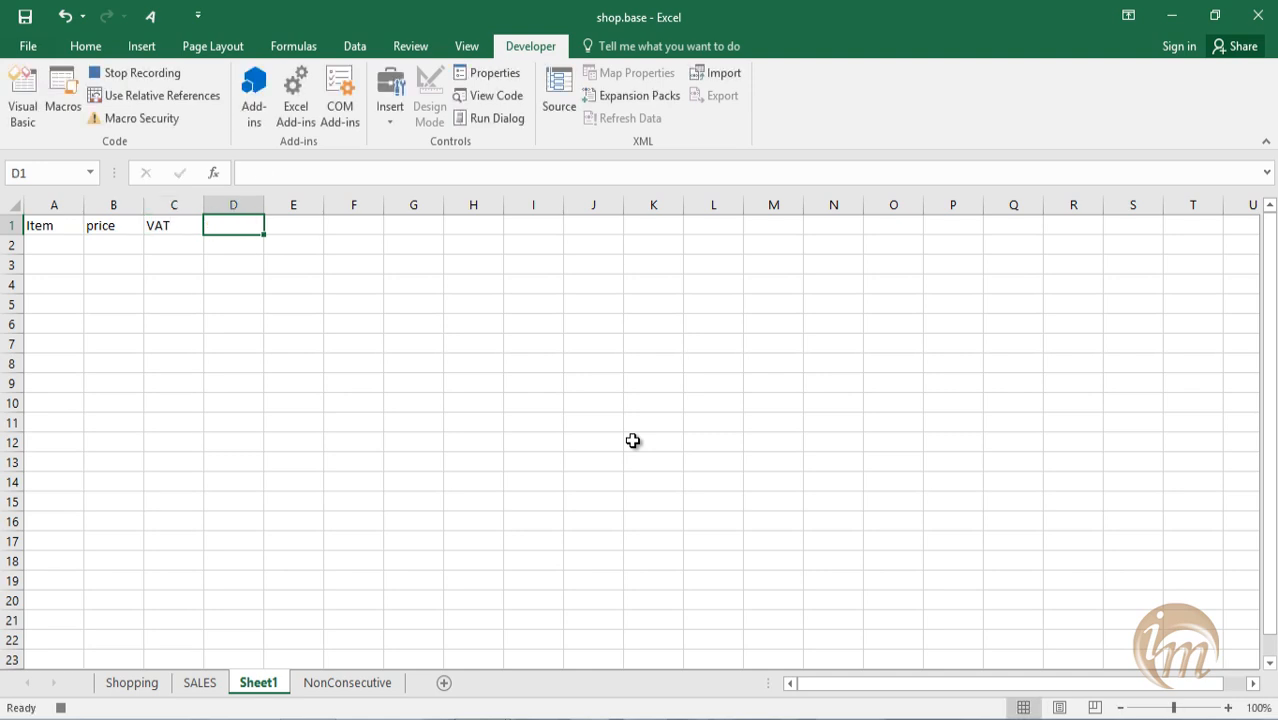
pyautogui.write('Total')
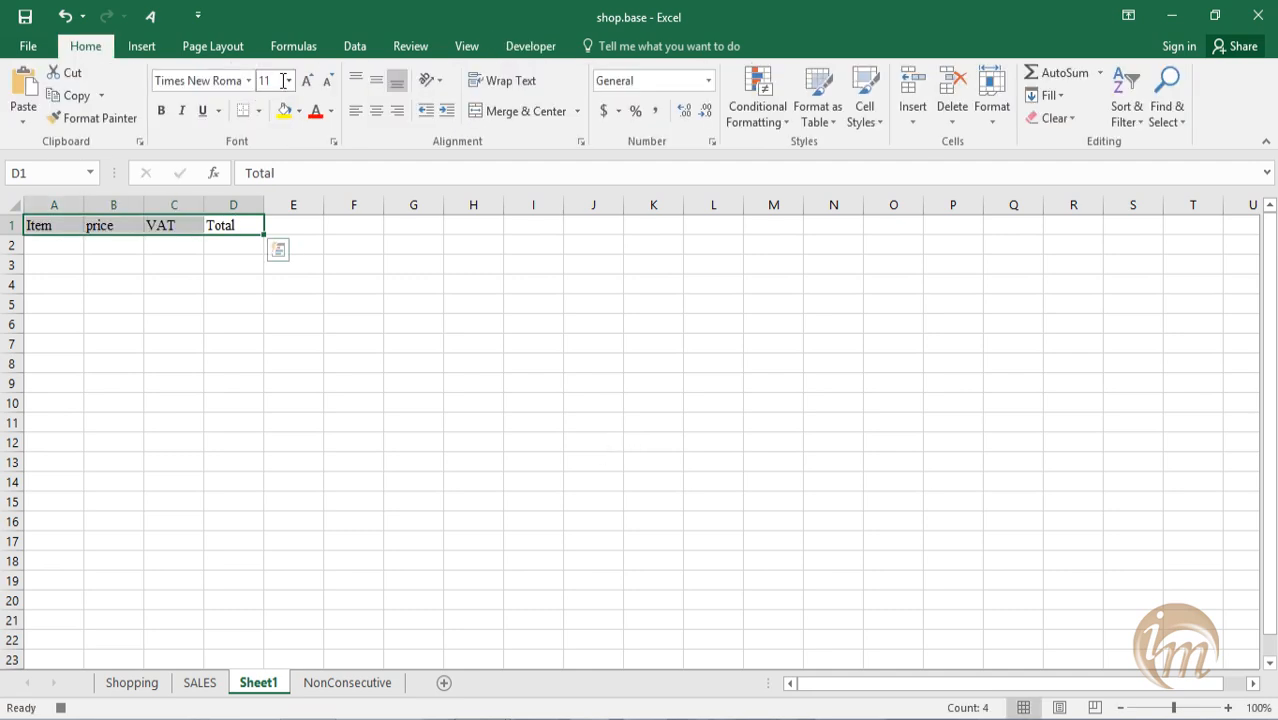
# Format the headers in A1:D1 as bold Times New Roman and select cell A2.
pyautogui.click(161, 111)
pyautogui.click(208, 291)
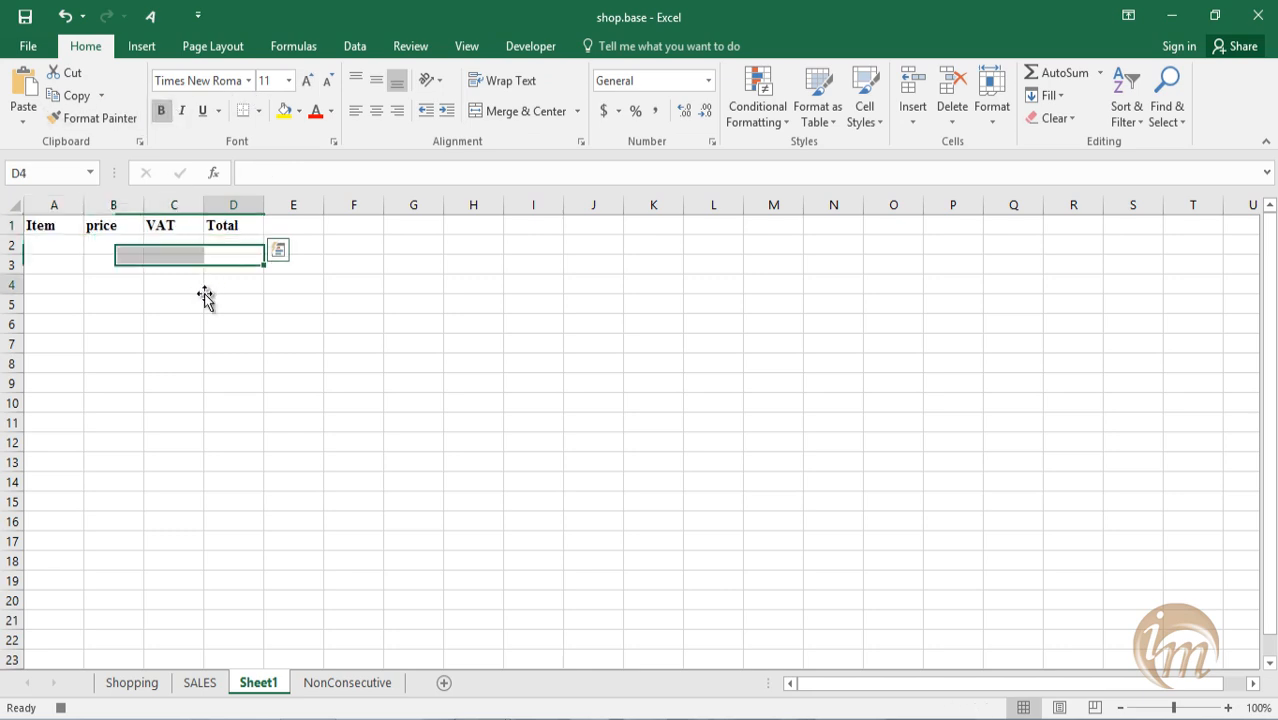
pyautogui.click(57, 251)
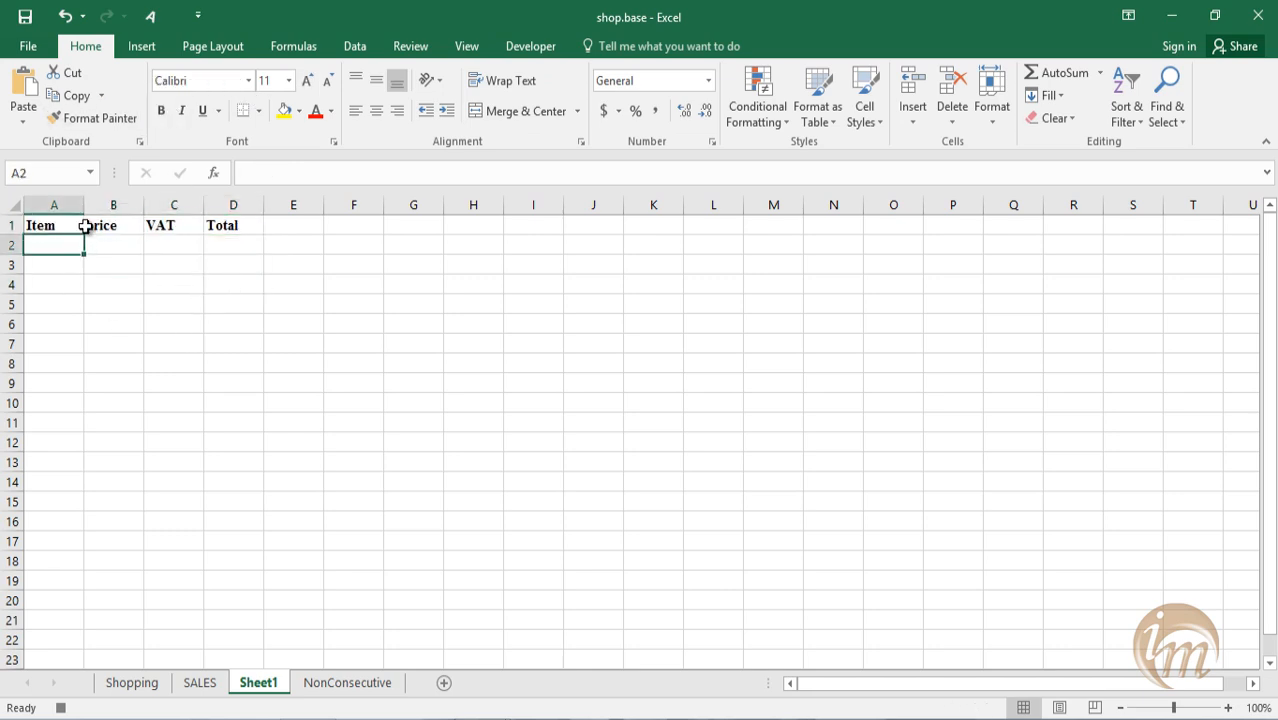
# Enter Hard disk, 2788 and .12 as the item, price and VAT in cells A2:C2.
pyautogui.click(505, 47)
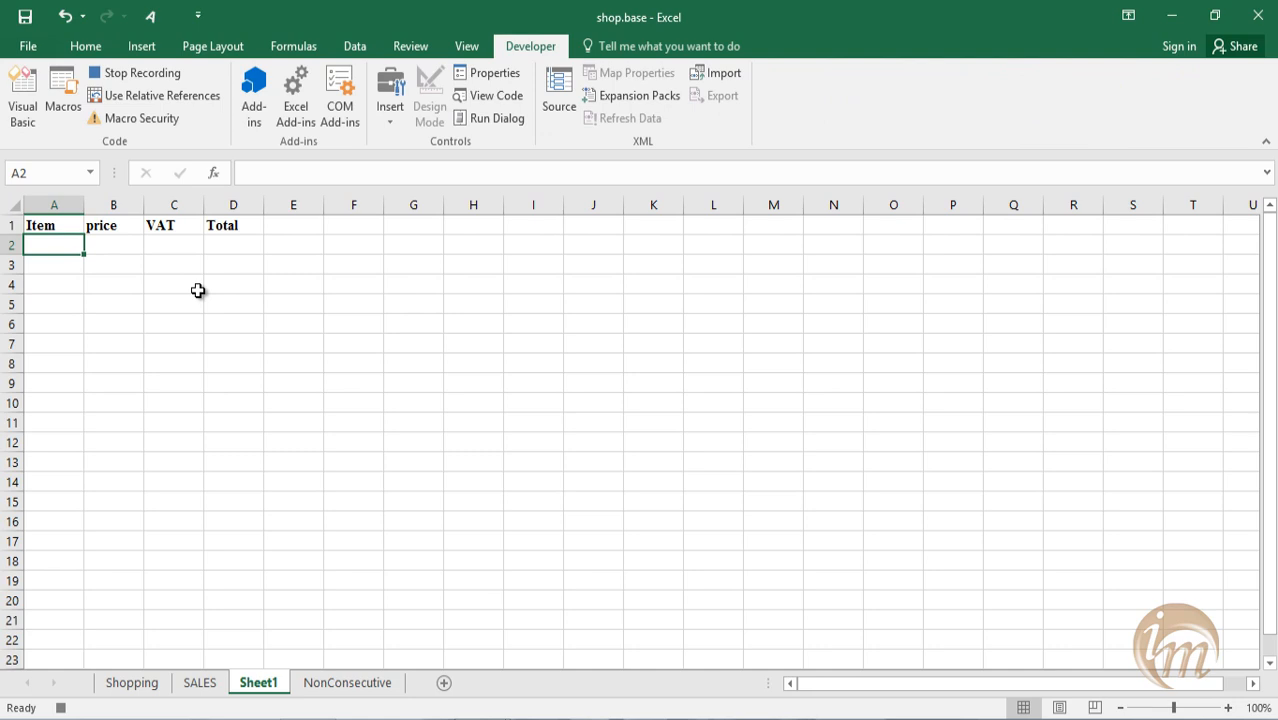
pyautogui.write('Hard disk')
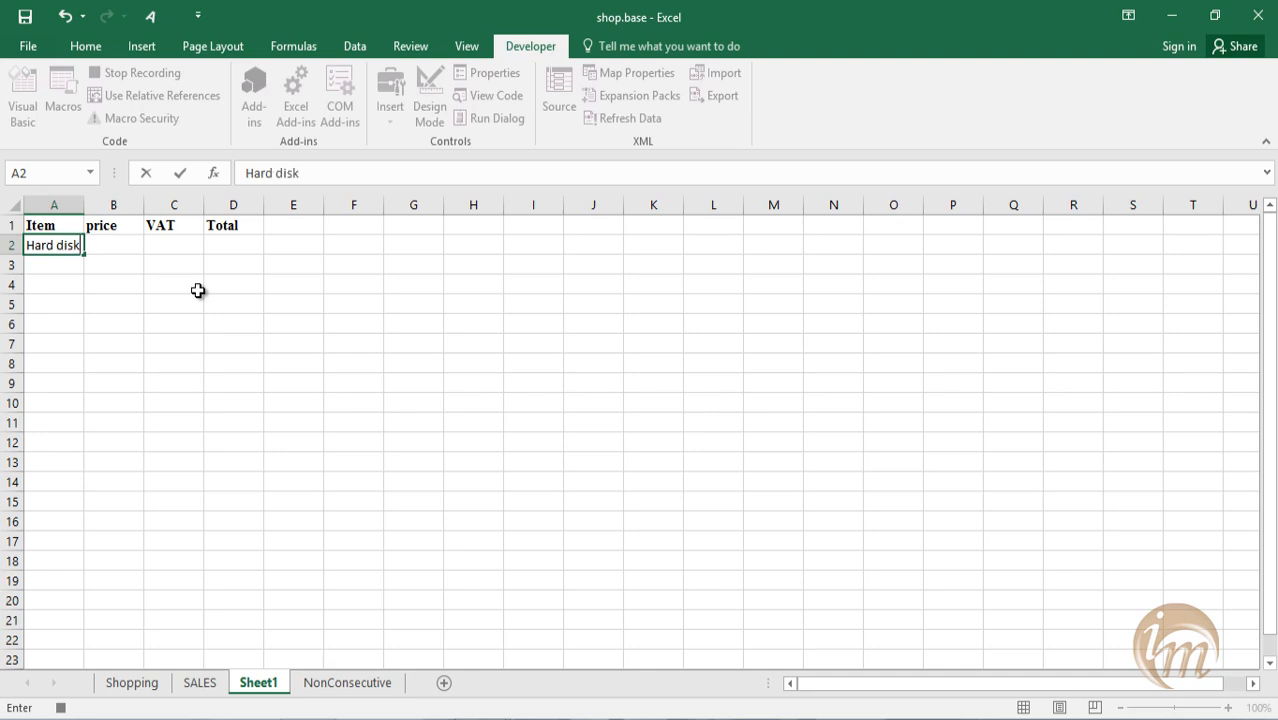
pyautogui.press('Tab')
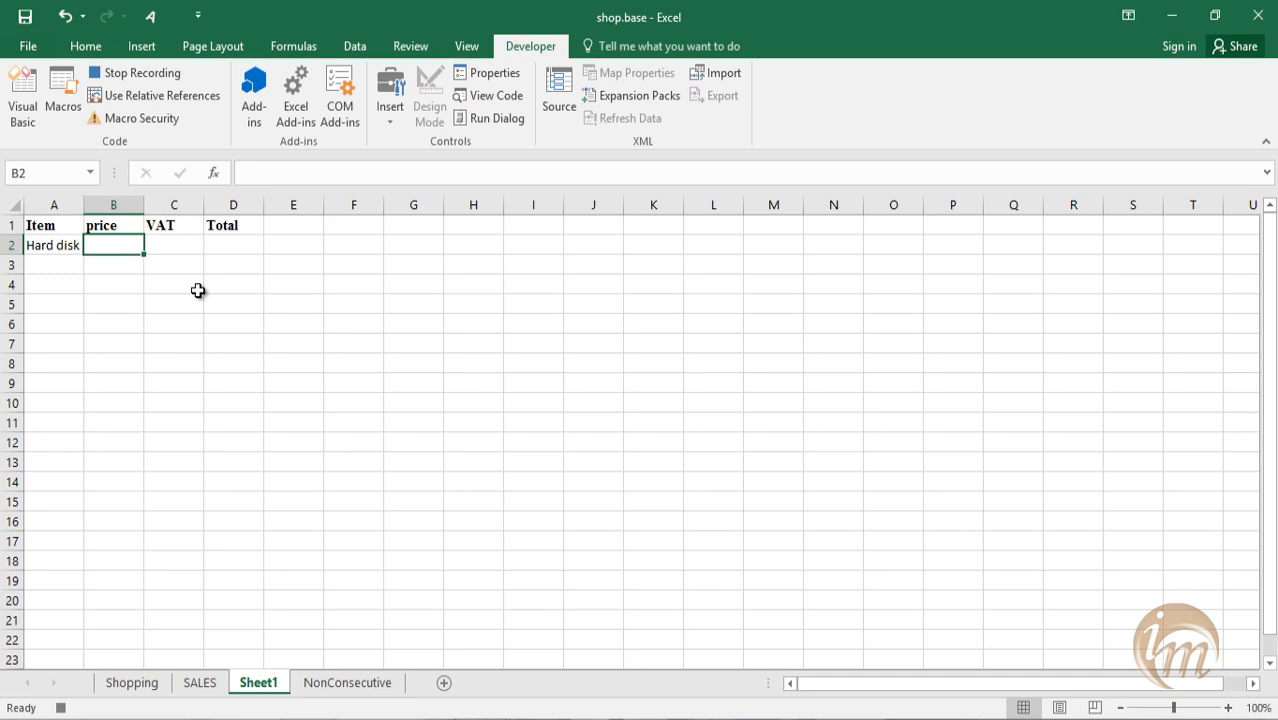
pyautogui.write('2788')
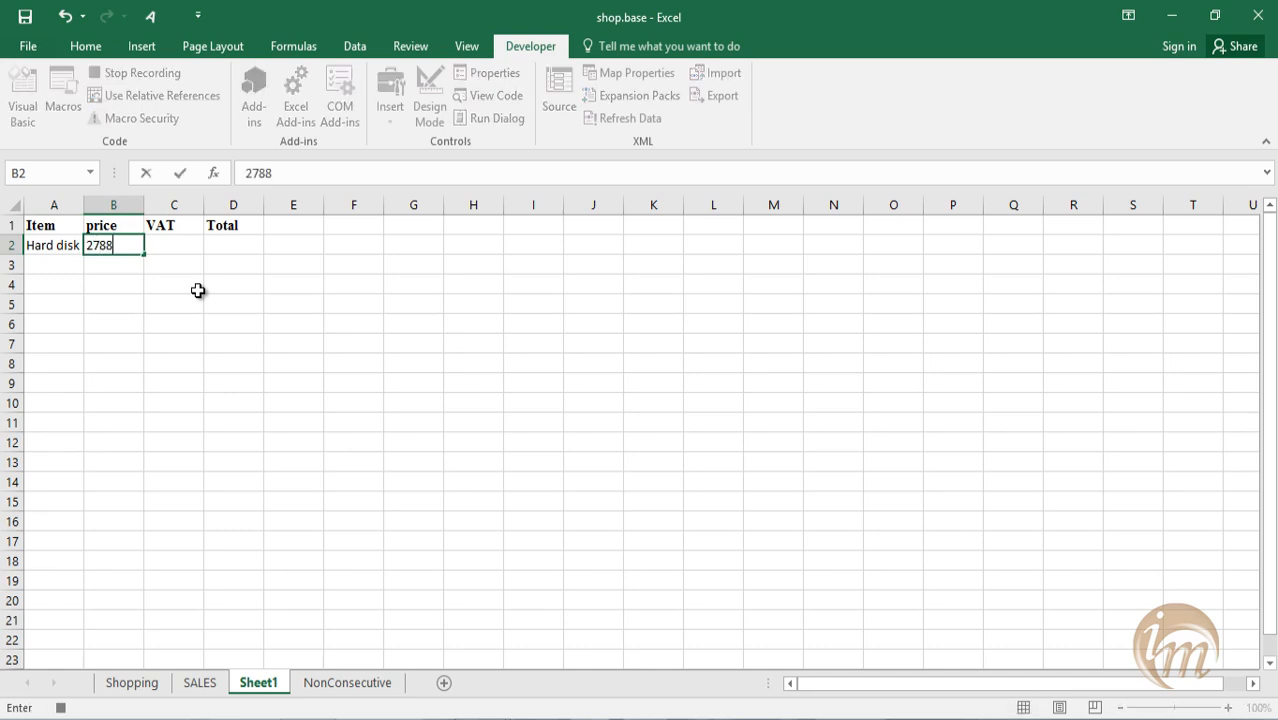
pyautogui.press('Tab')
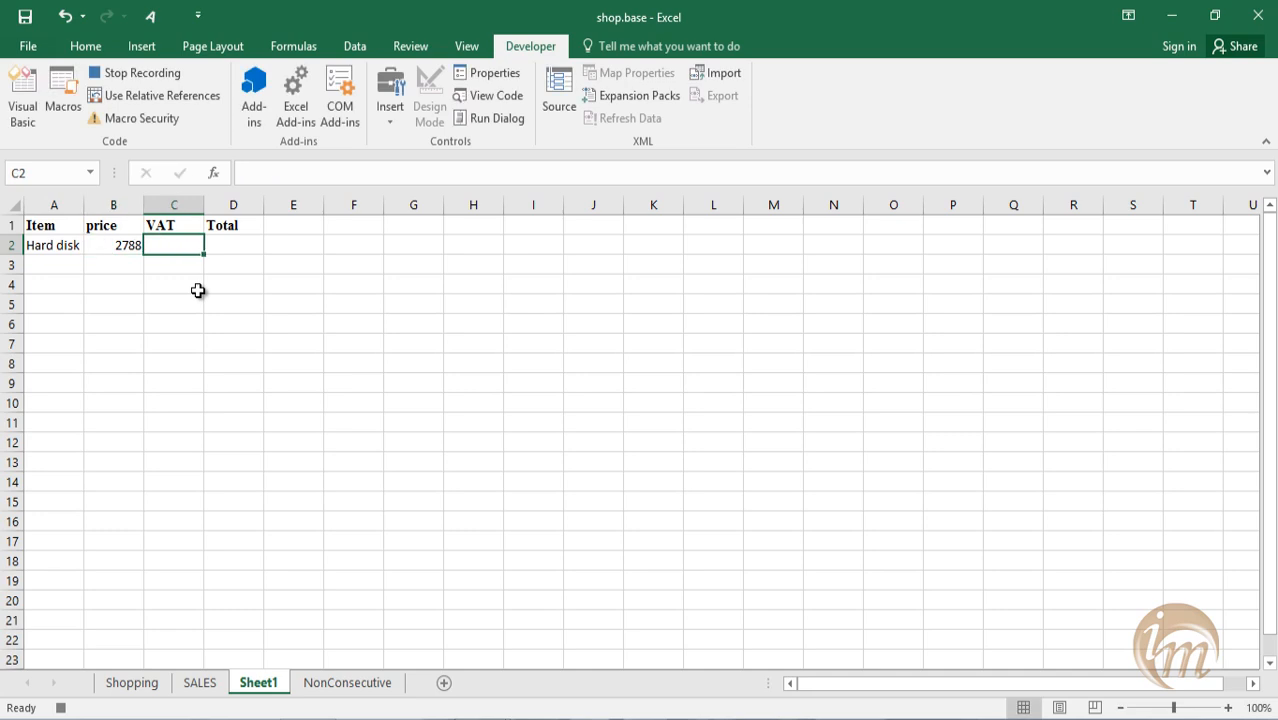
pyautogui.write('.12')
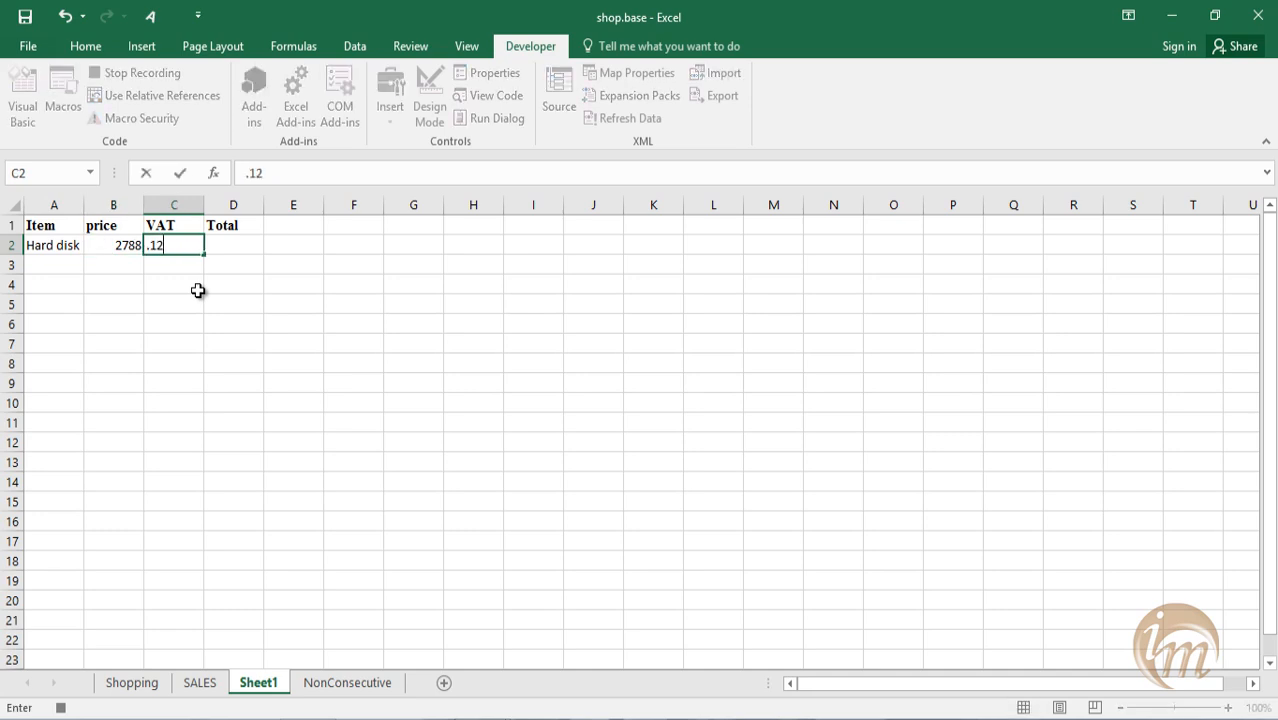
# Commit the VAT entry and format cell C2 as Percentage.
pyautogui.click(185, 241)
pyautogui.click(94, 47)
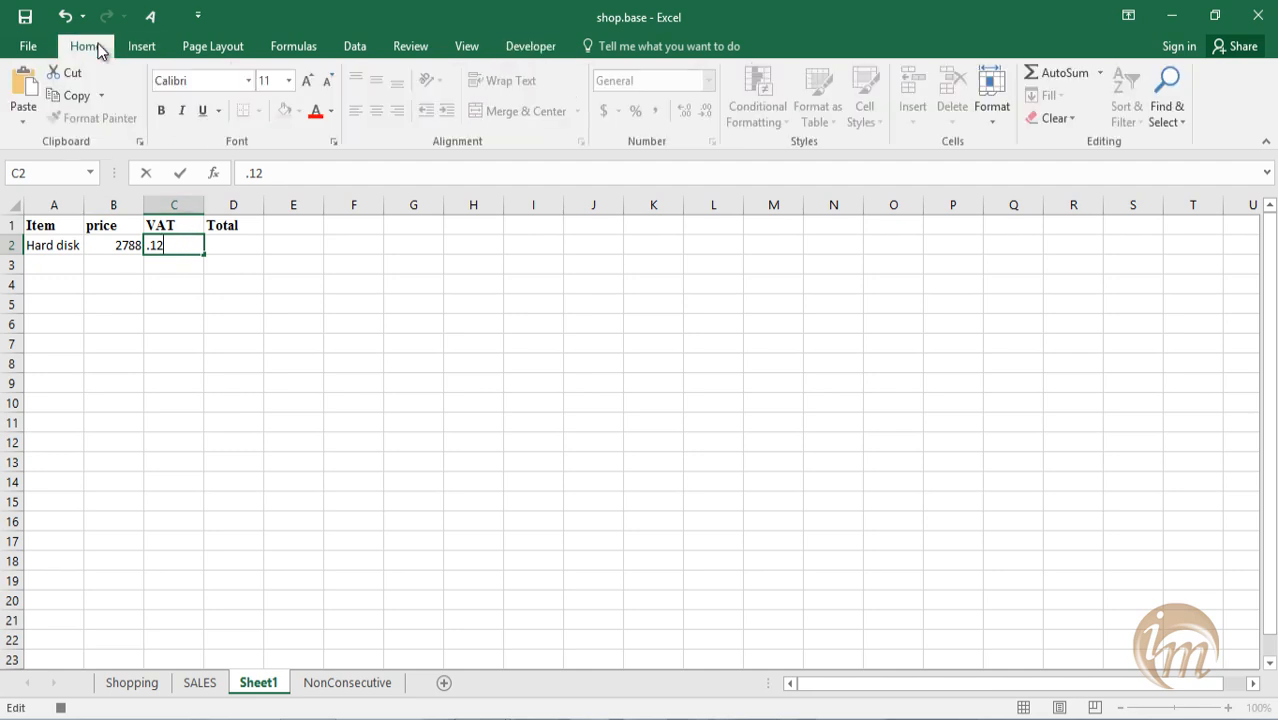
pyautogui.click(120, 341)
pyautogui.click(190, 244)
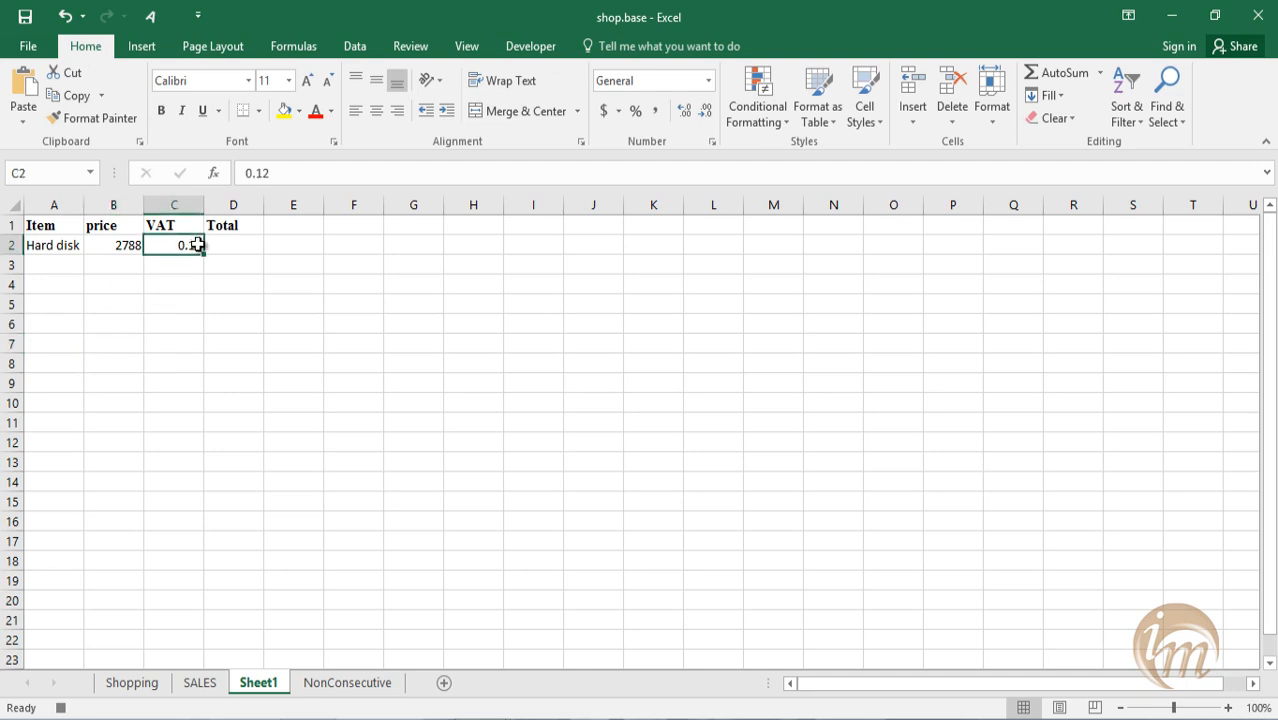
pyautogui.click(709, 80)
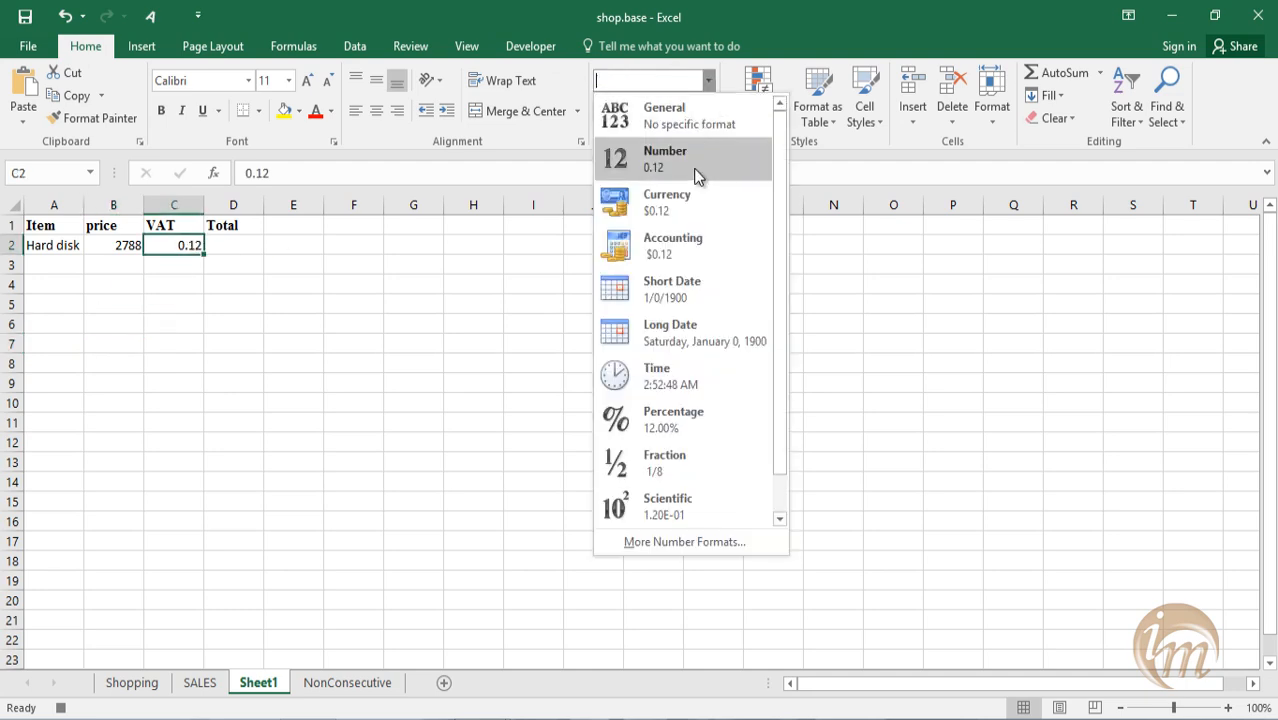
pyautogui.click(688, 414)
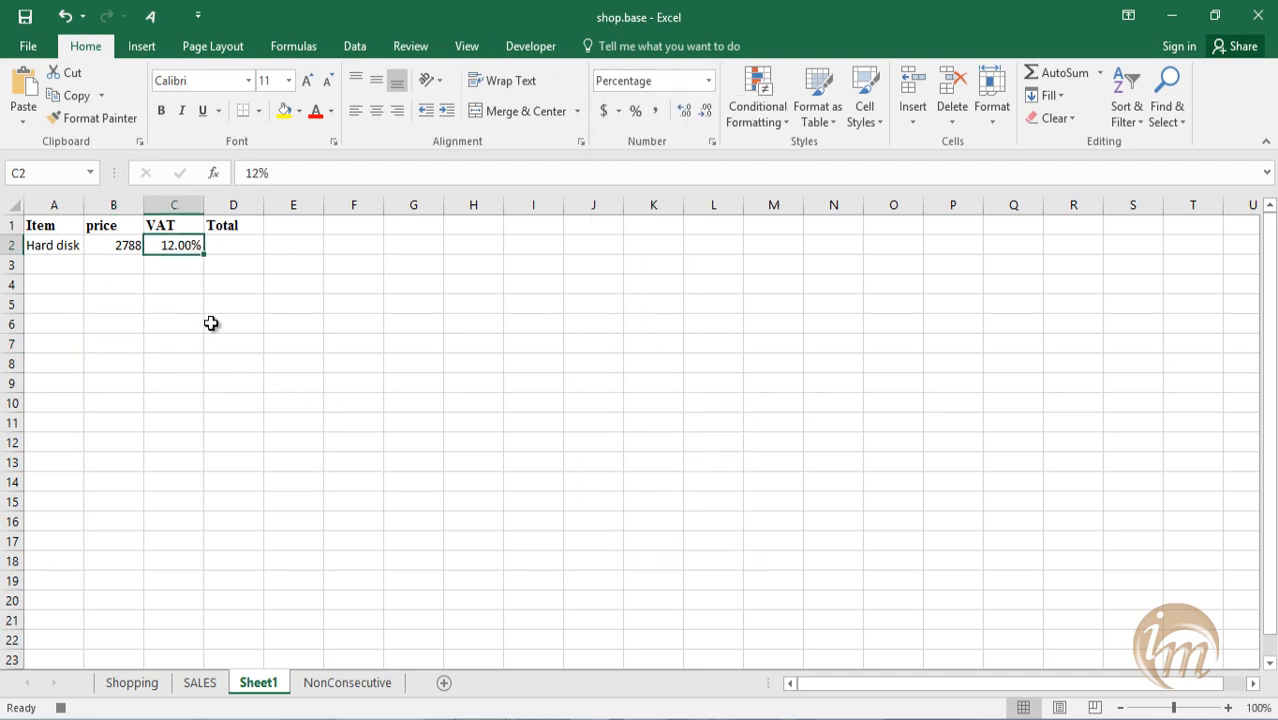
# Enter mobile, 8500 and 12.5 as the item, price and VAT in cells A3:C3.
pyautogui.click(80, 265)
pyautogui.write('mobile')
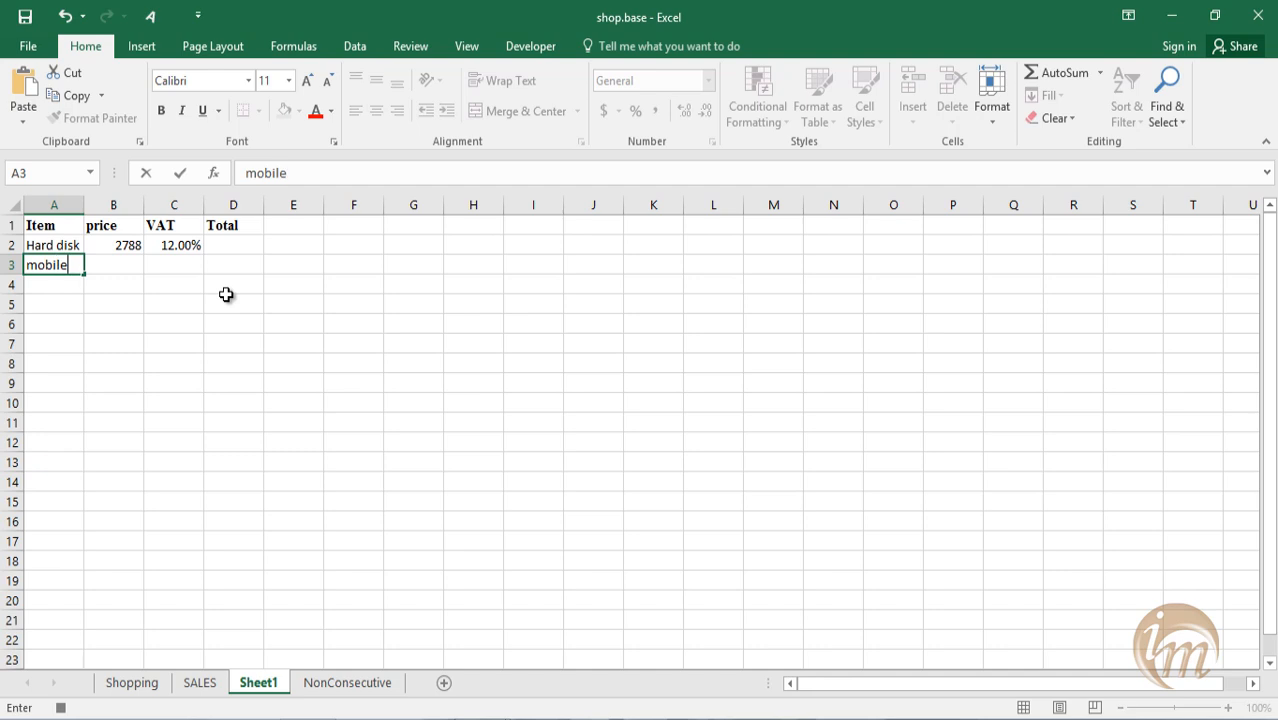
pyautogui.press('Tab')
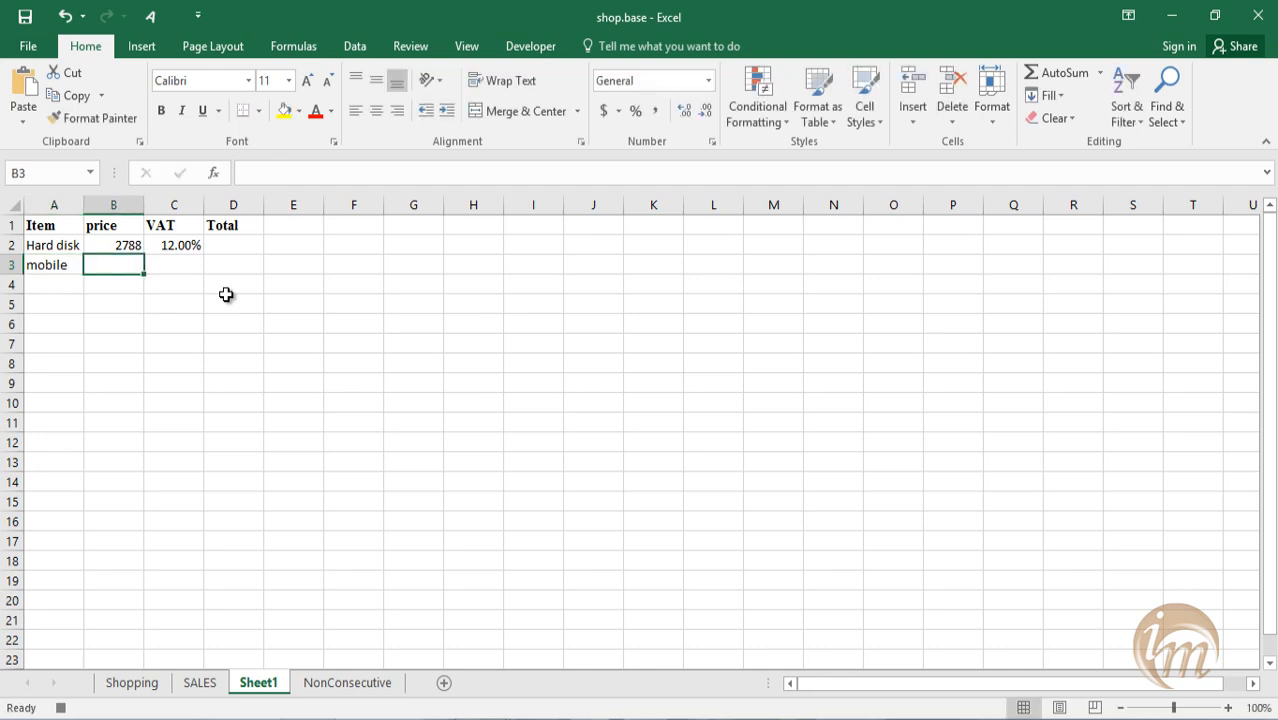
pyautogui.write('8500')
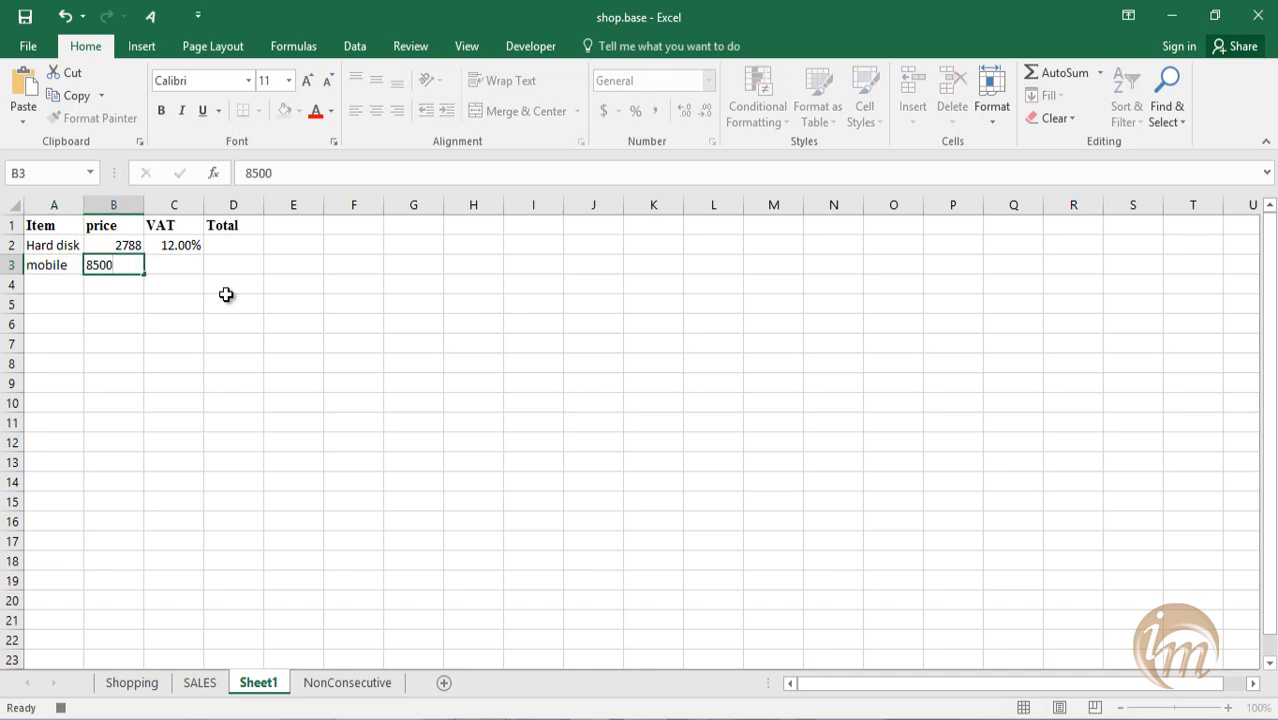
pyautogui.press('Tab')
pyautogui.write('12.5')
pyautogui.click(224, 297)
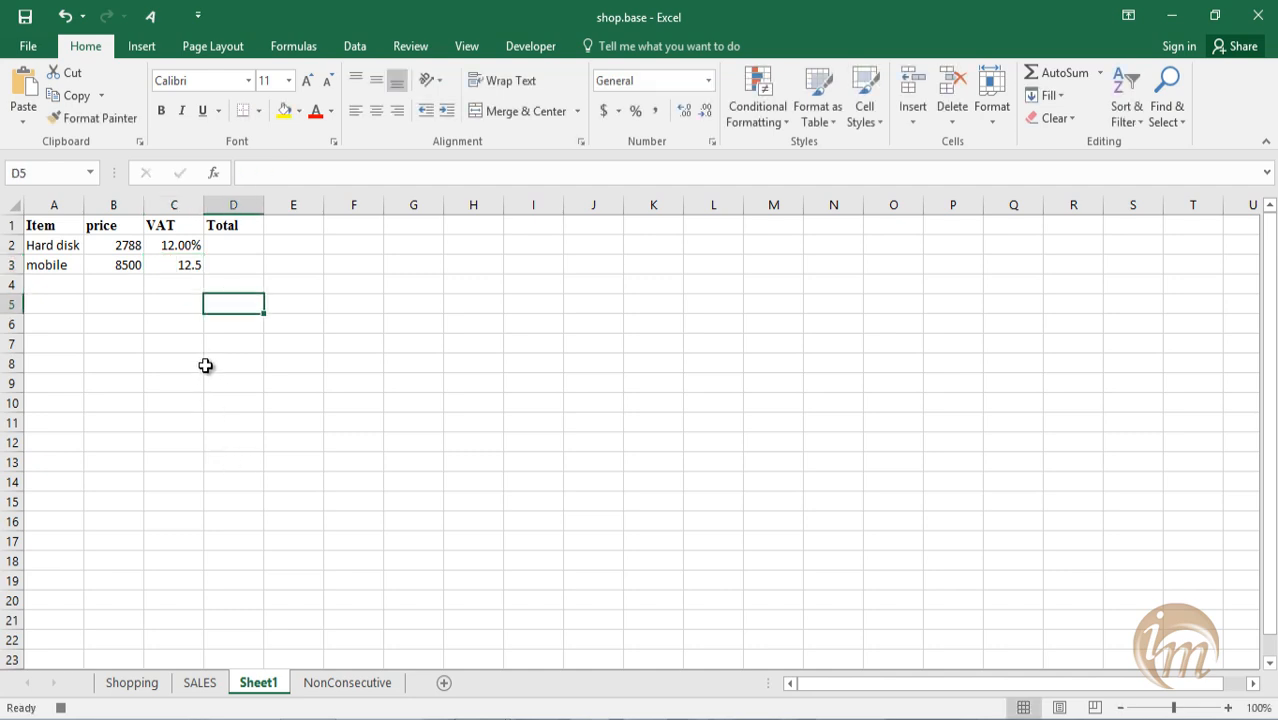
# Format cell C3 as Percentage and set the mobile's VAT to .125.
pyautogui.click(185, 265)
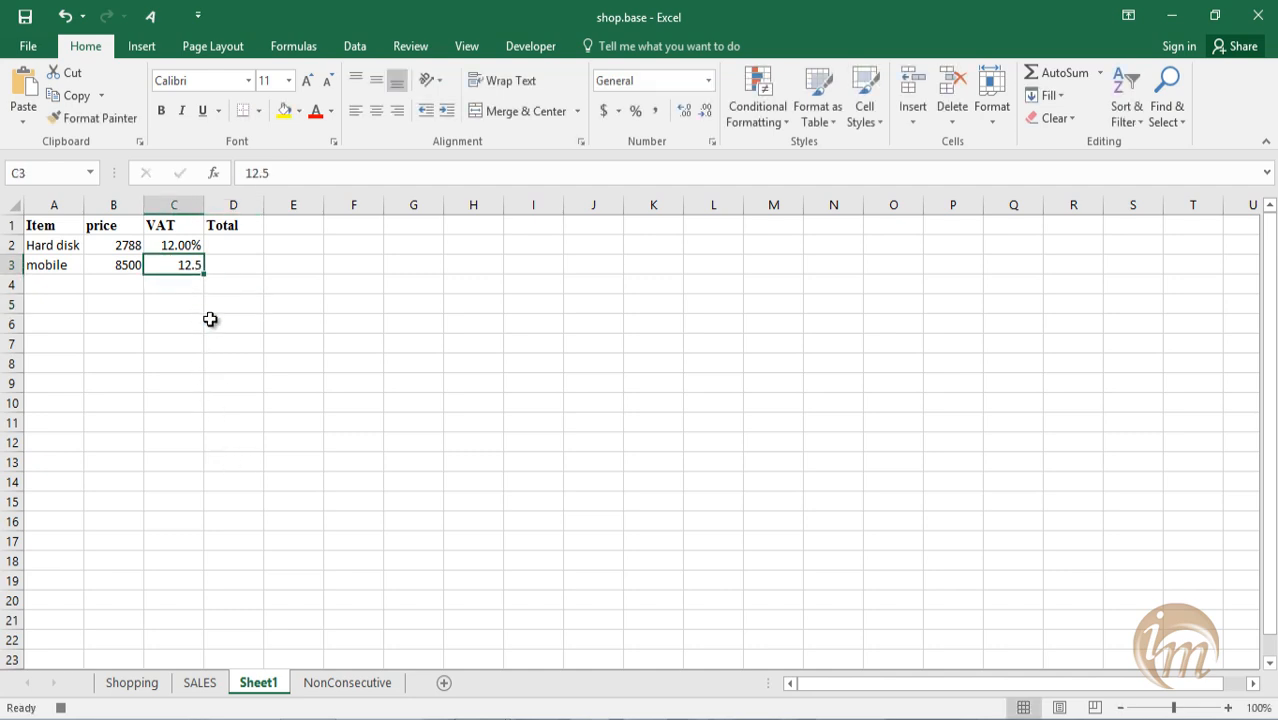
pyautogui.click(708, 81)
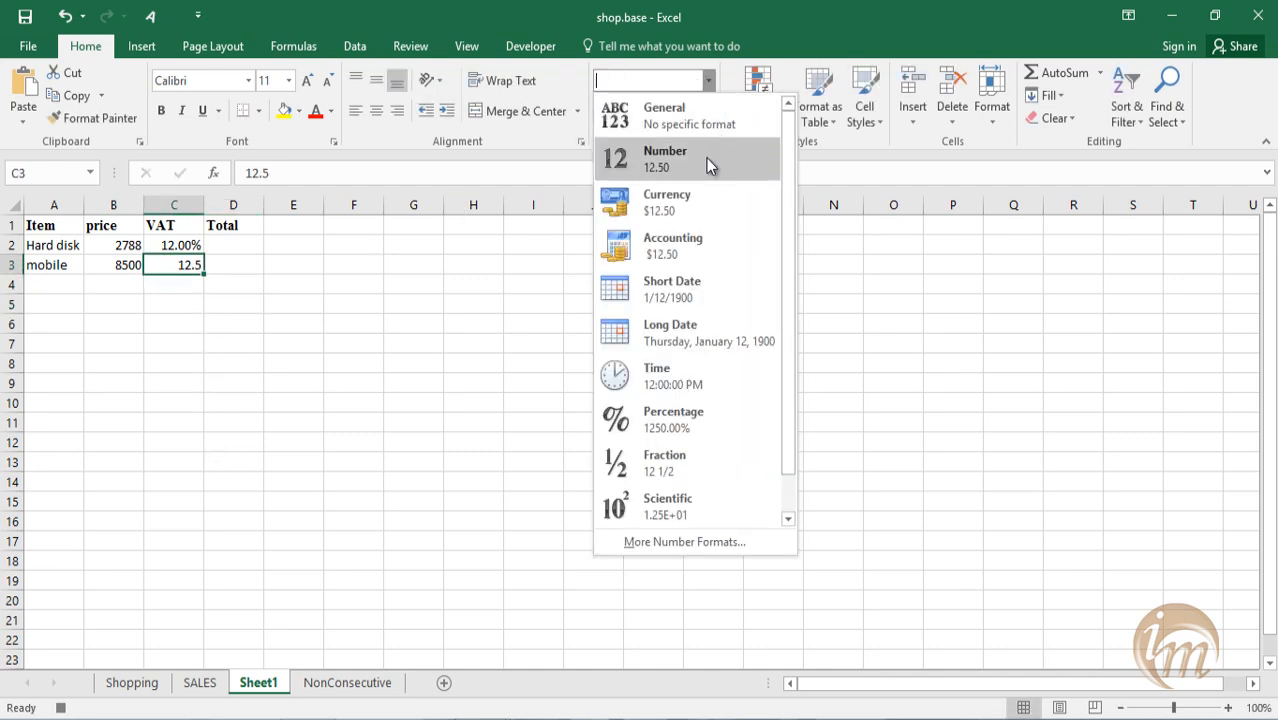
pyautogui.click(708, 413)
pyautogui.write('.125')
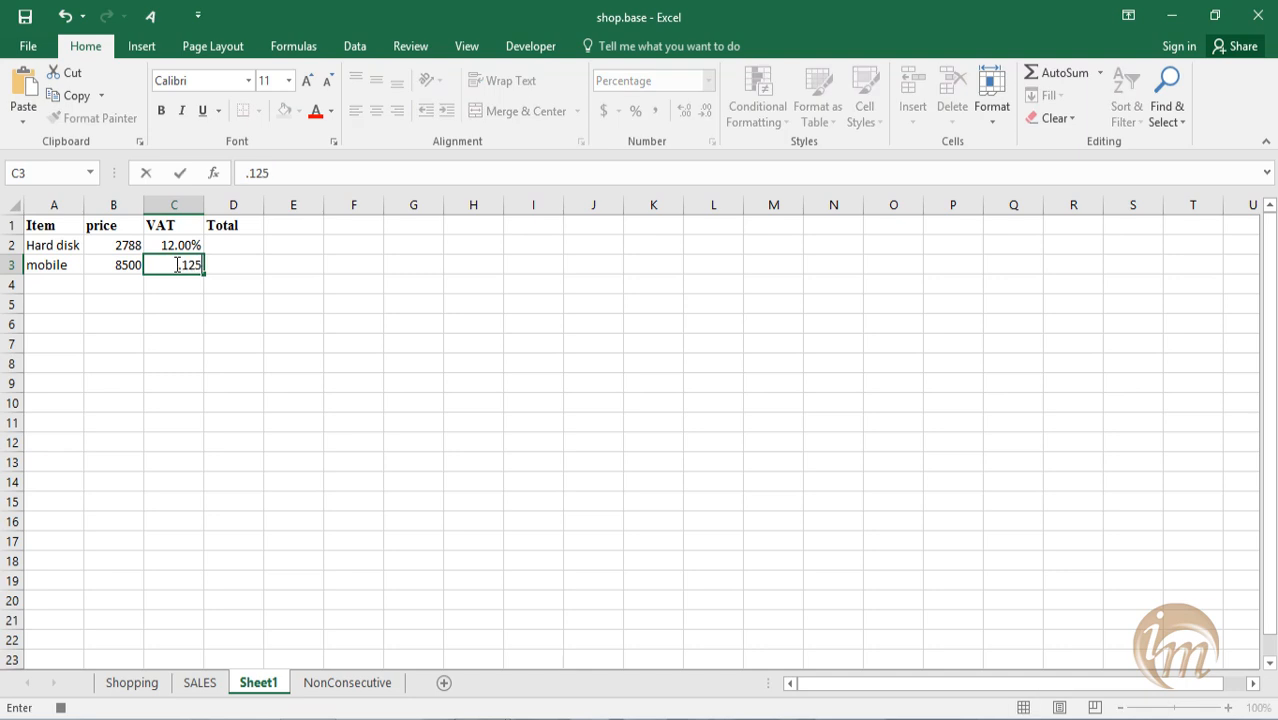
pyautogui.press('Return')
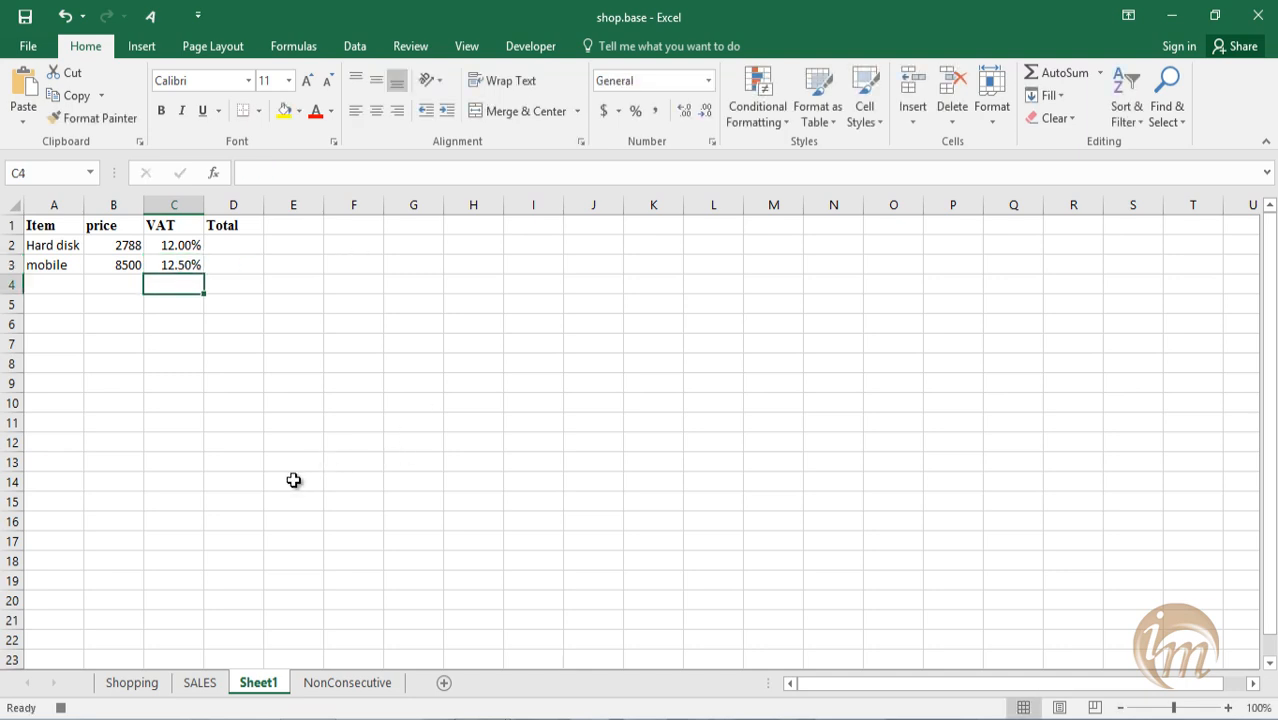
# Enter keyboard, 450 and .04 as the item, price and VAT in cells A4:C4.
pyautogui.click(53, 292)
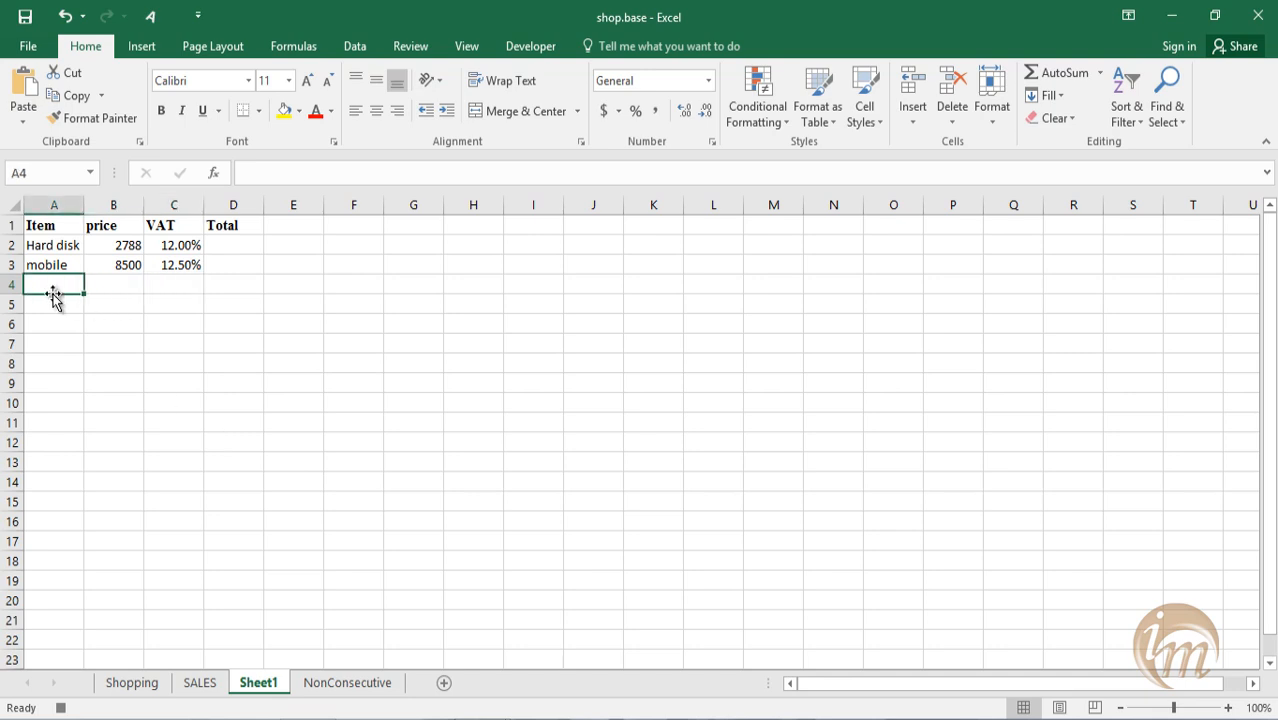
pyautogui.write('keyboard')
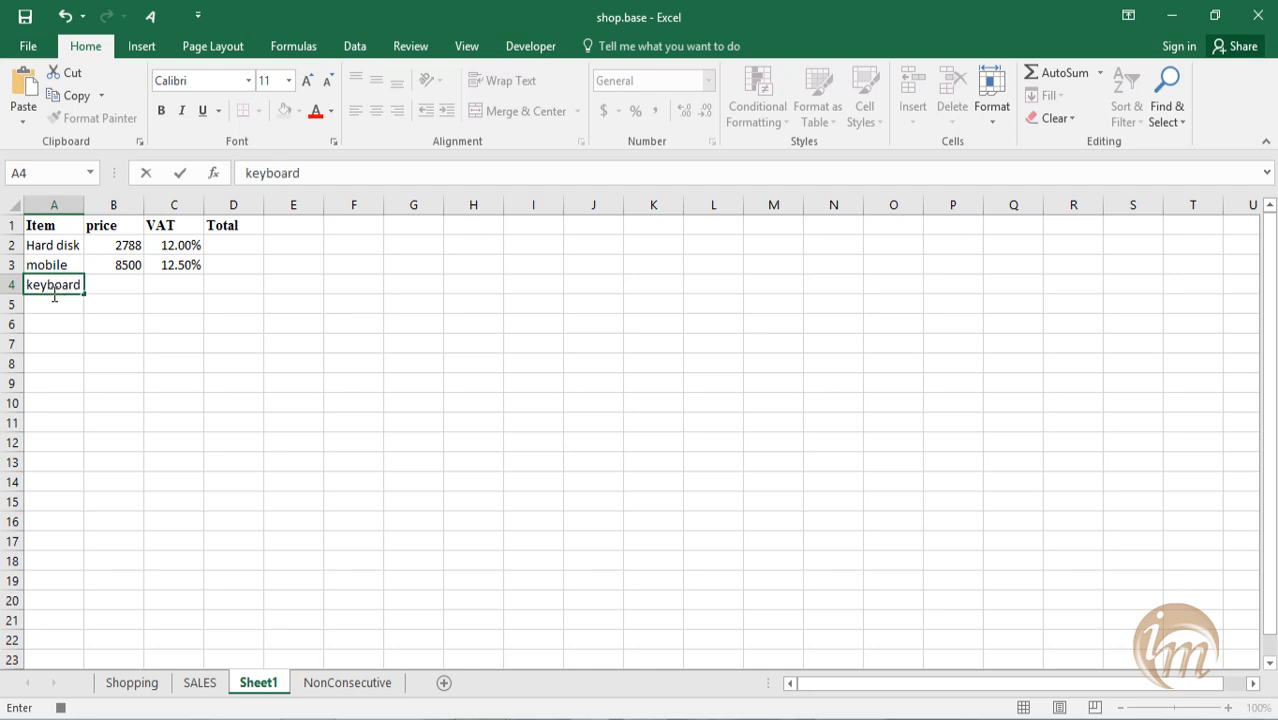
pyautogui.press('Tab')
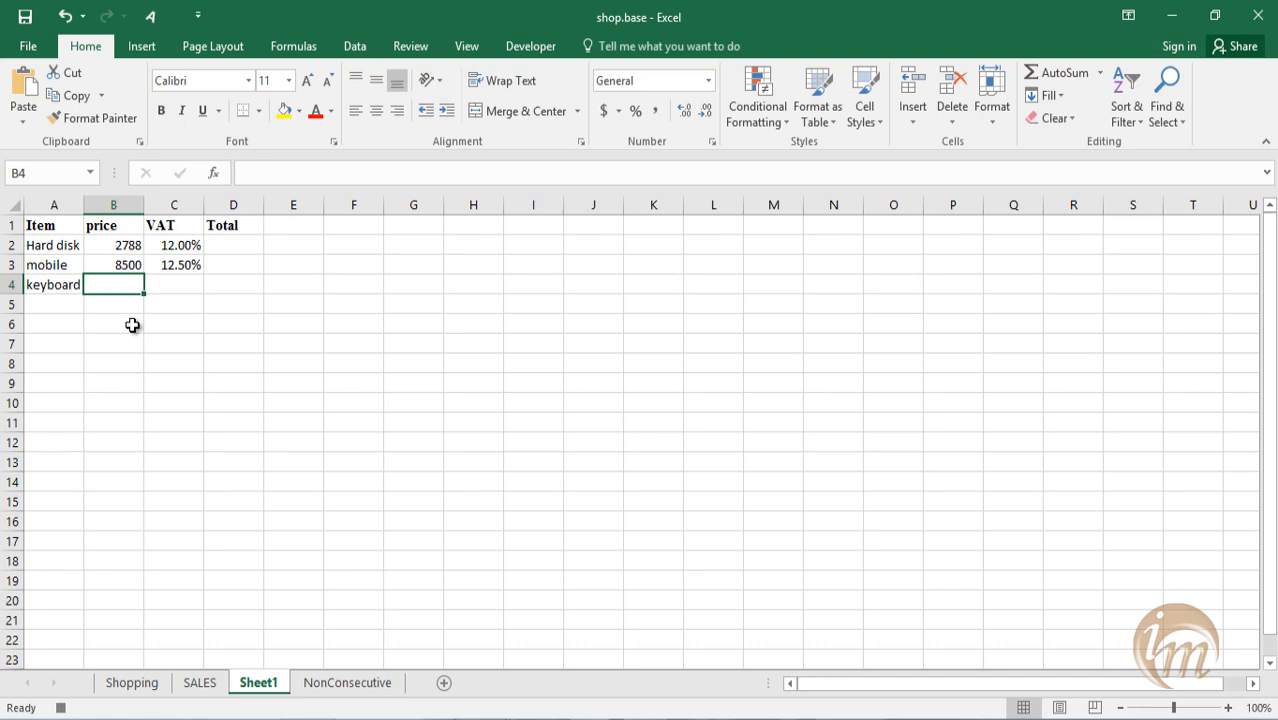
pyautogui.write('450')
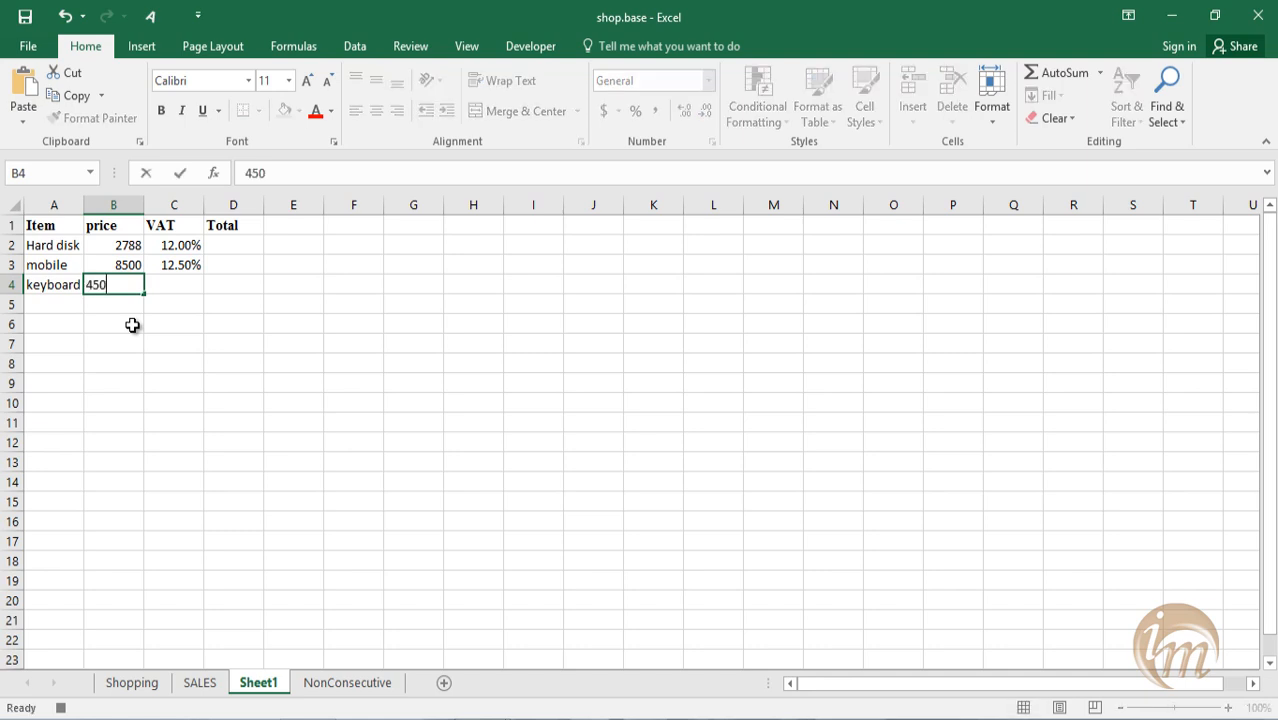
pyautogui.press('Tab')
pyautogui.write('.')
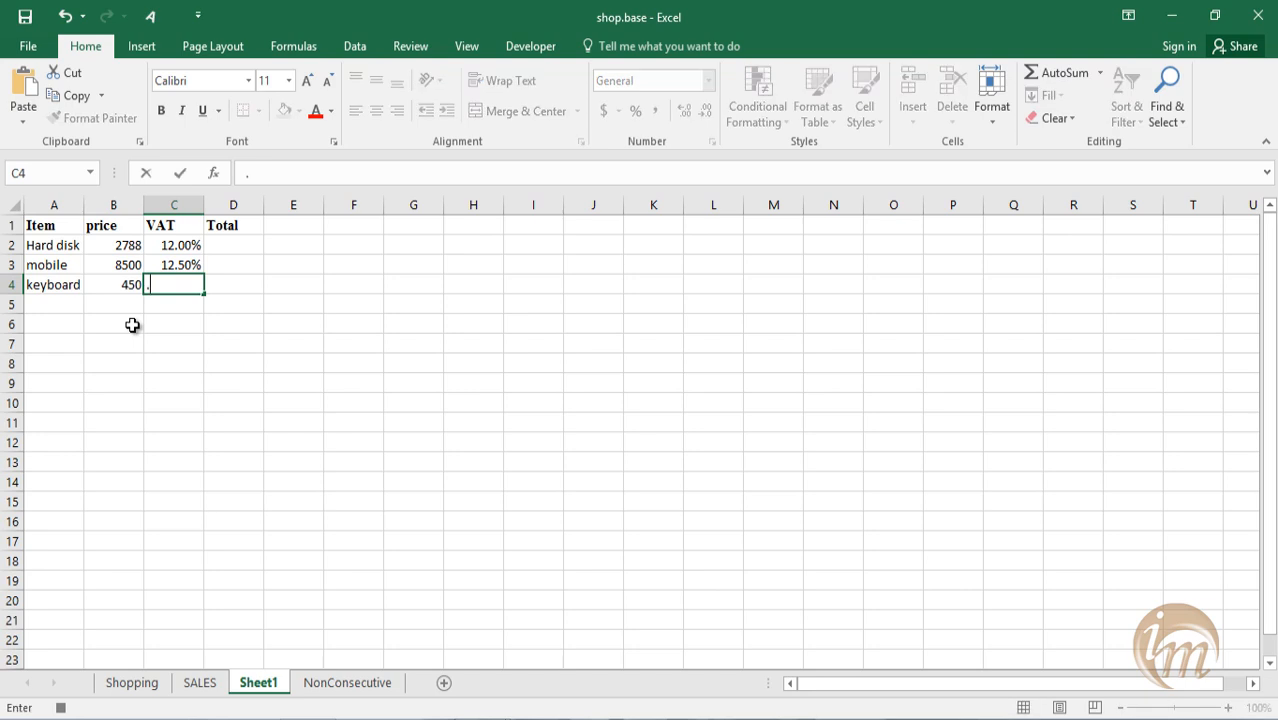
pyautogui.write('04')
pyautogui.press('Return')
# Format the keyboard's VAT in cell C4 as Percentage.
pyautogui.click(180, 286)
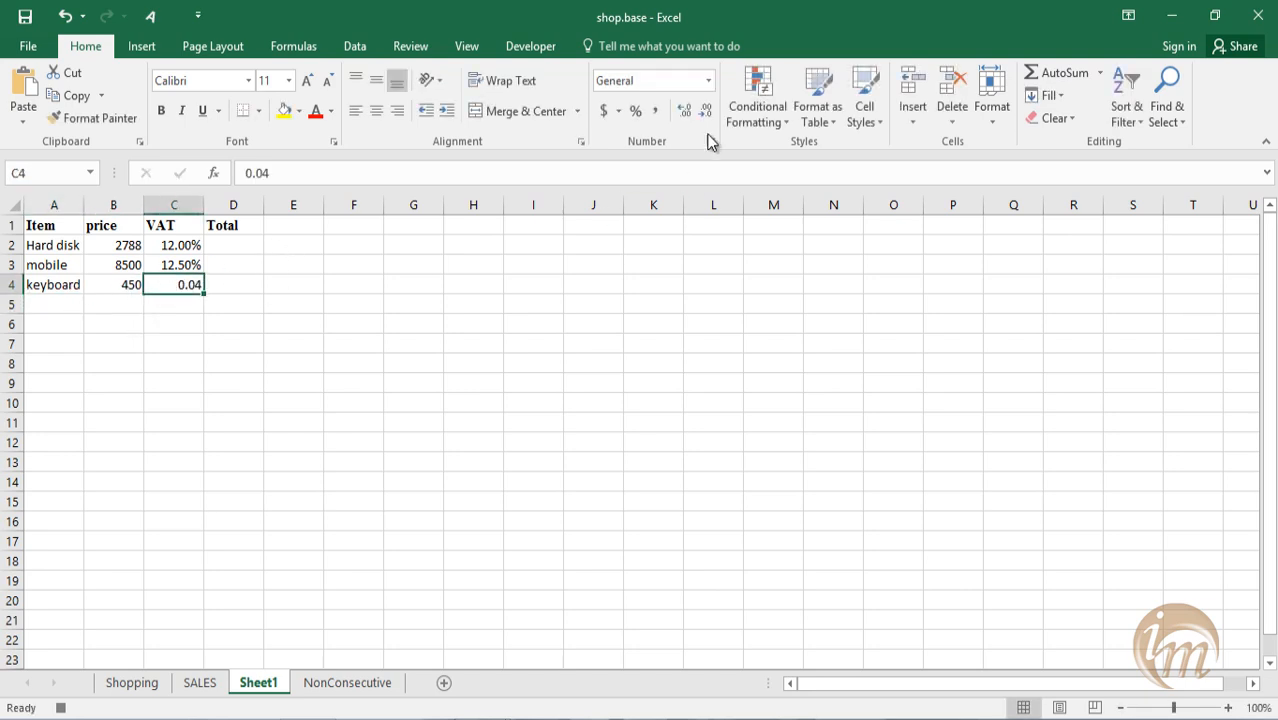
pyautogui.click(708, 80)
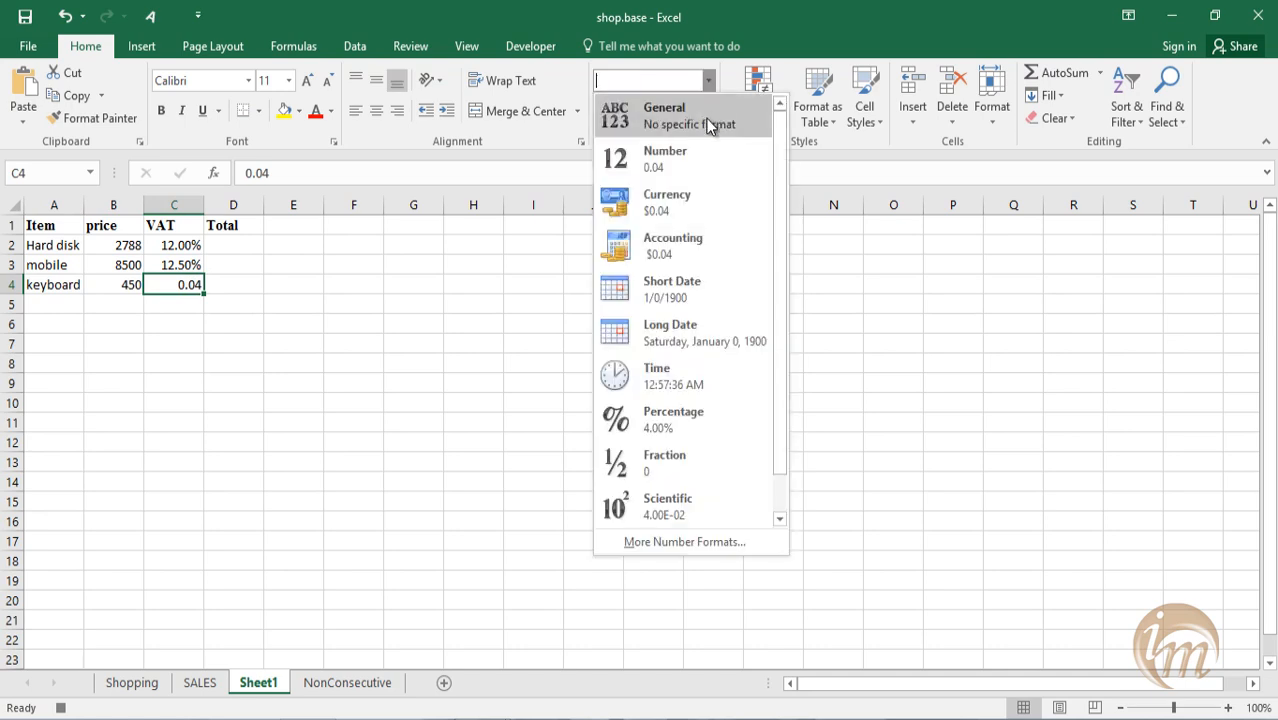
pyautogui.click(710, 418)
# Enter mouse, 186 and .04 as the item, price and VAT in cells A5:C5.
pyautogui.click(74, 305)
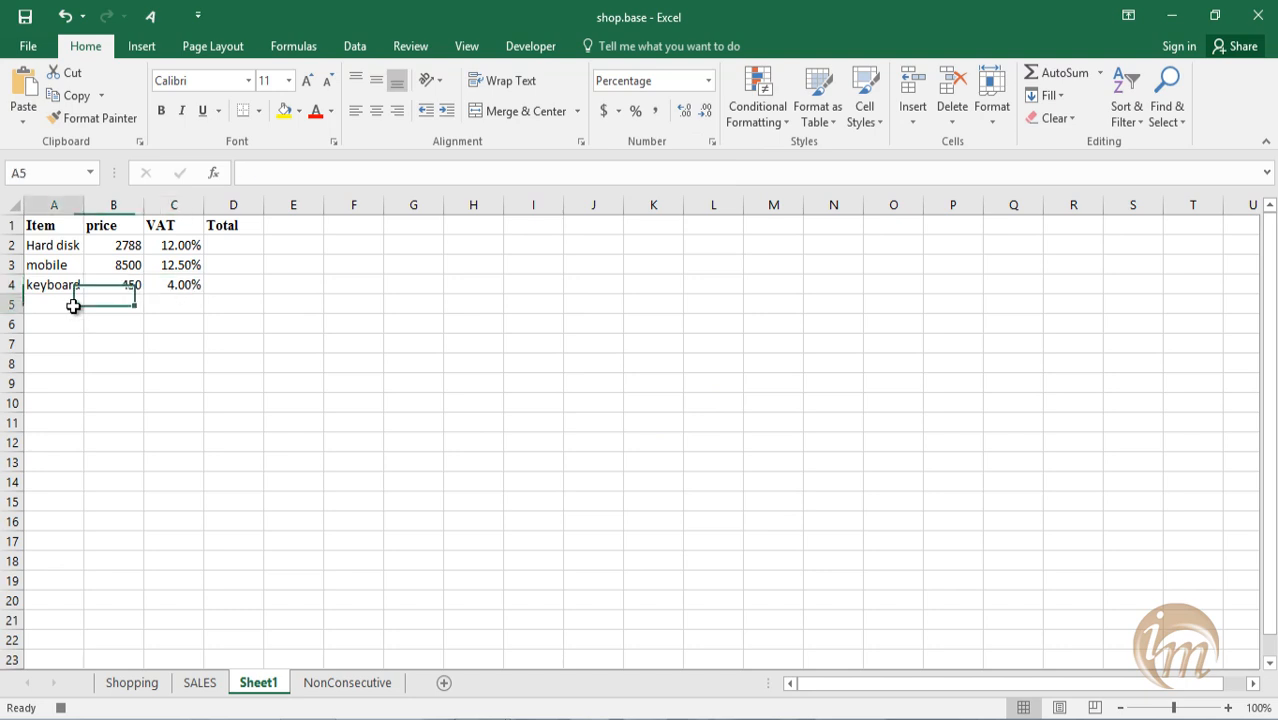
pyautogui.write('mouse')
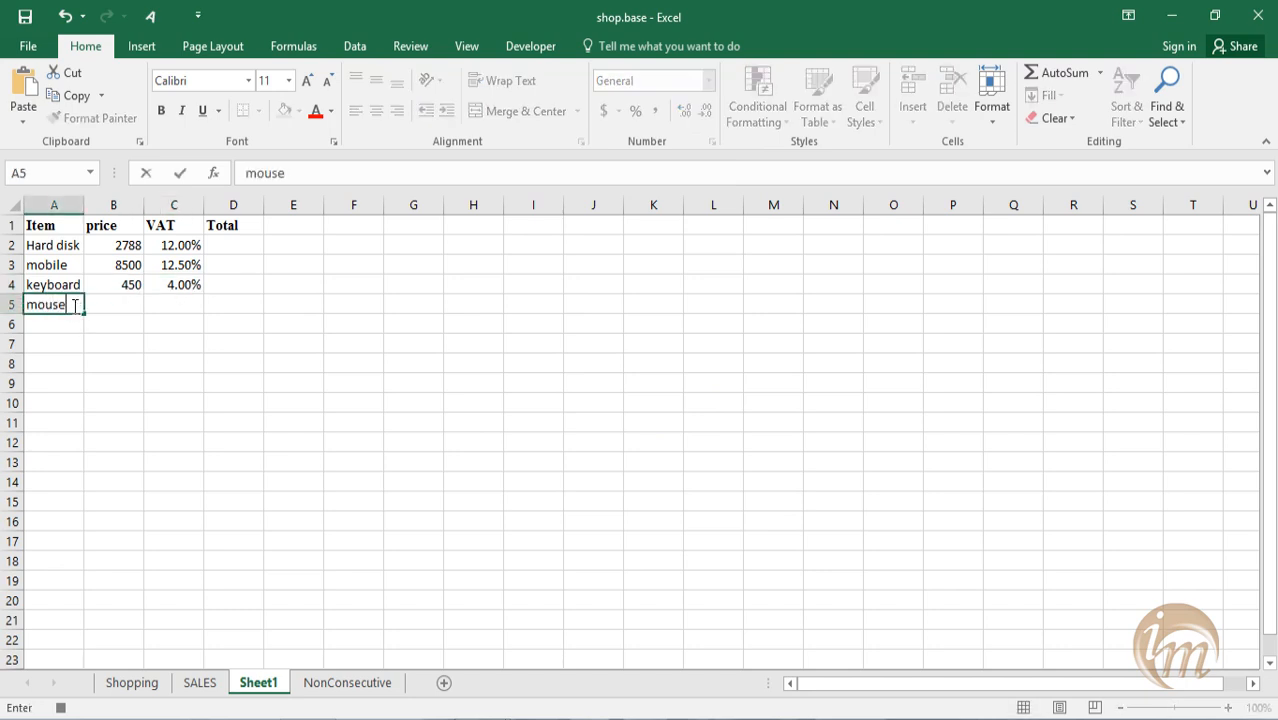
pyautogui.press('Tab')
pyautogui.write('186')
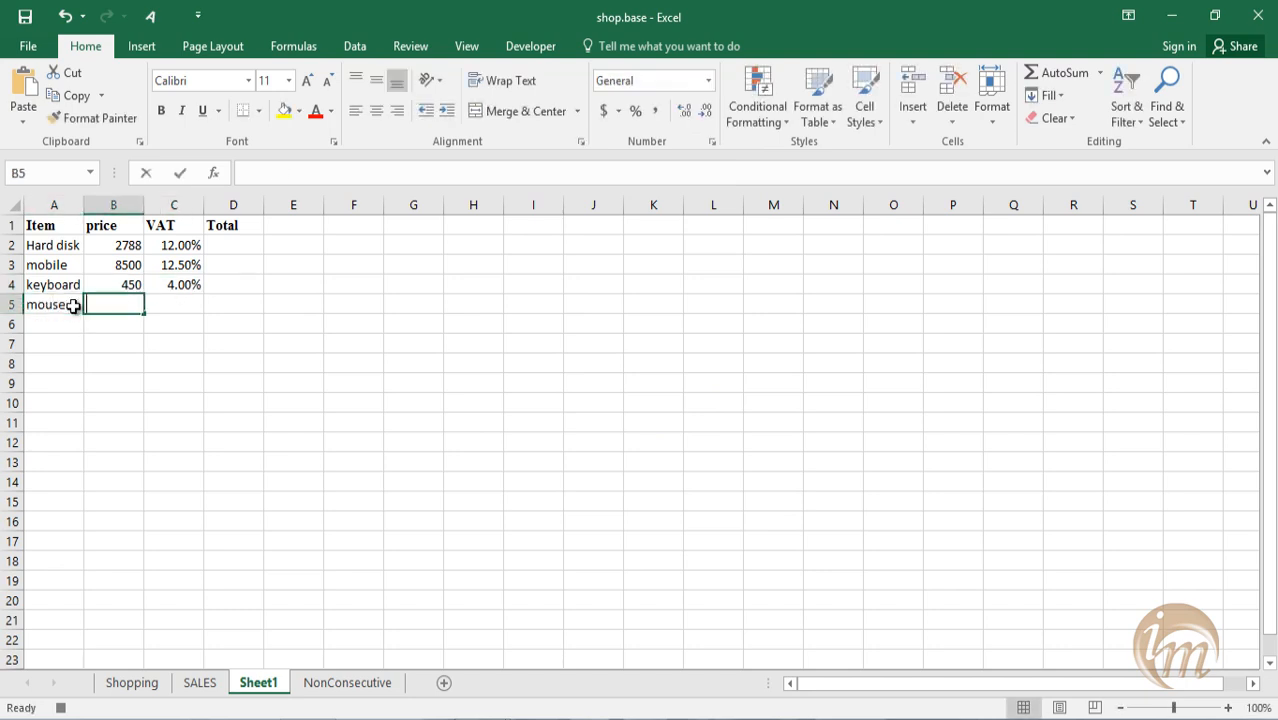
pyautogui.press('Tab')
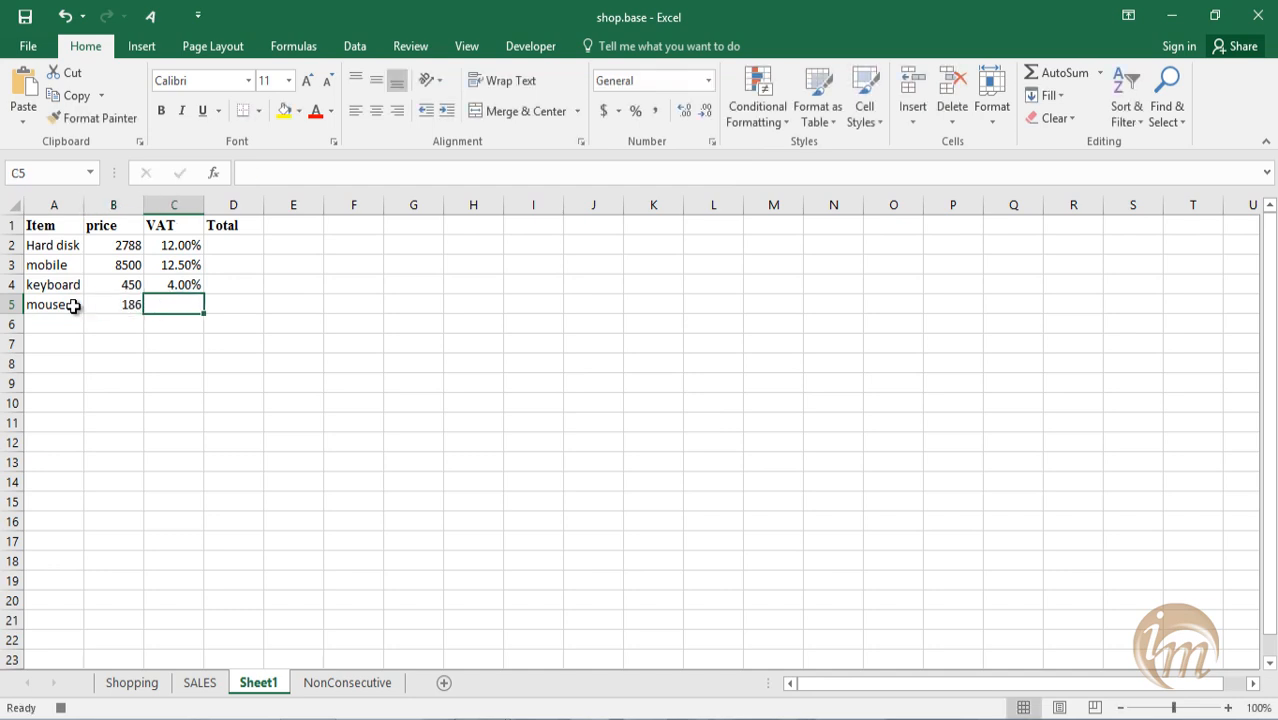
pyautogui.write('4')
pyautogui.press('BackSpace')
pyautogui.write('.04')
pyautogui.hotkey('ctrl', 'Return')
pyautogui.click(73, 318)
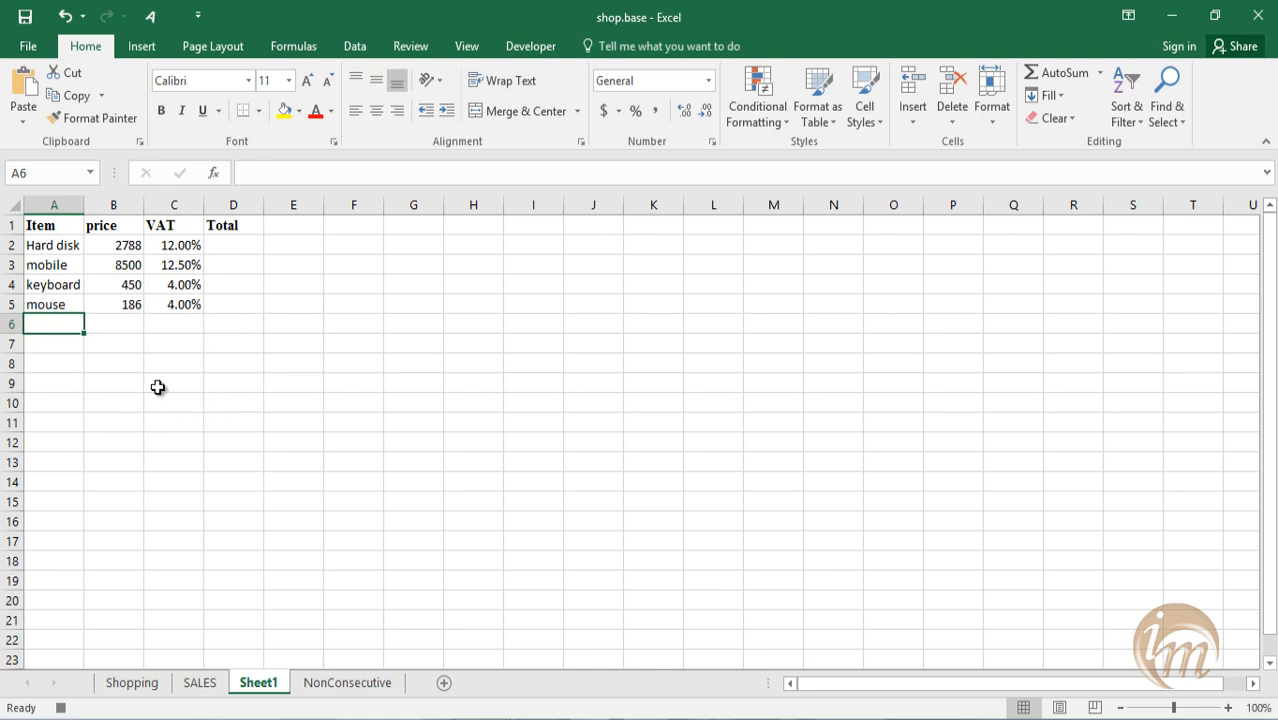
# Stop recording the table macro.
pyautogui.click(241, 242)
pyautogui.click(248, 264)
pyautogui.click(251, 287)
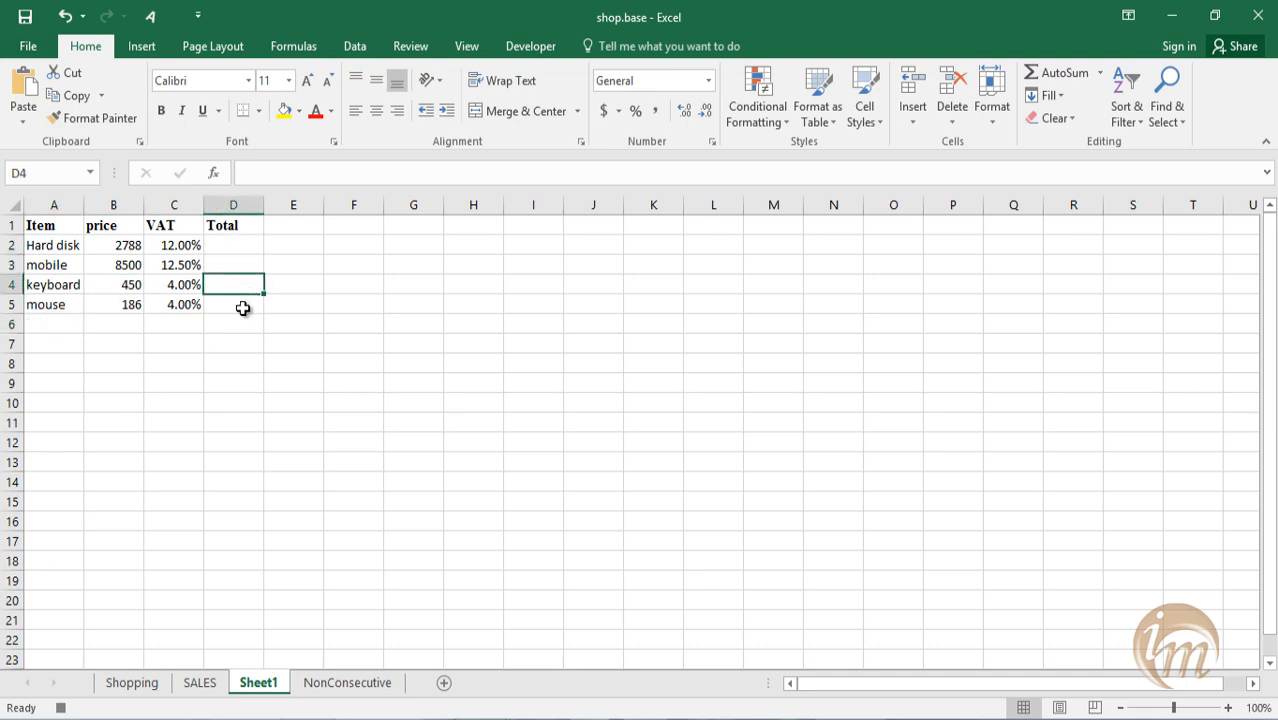
pyautogui.click(518, 48)
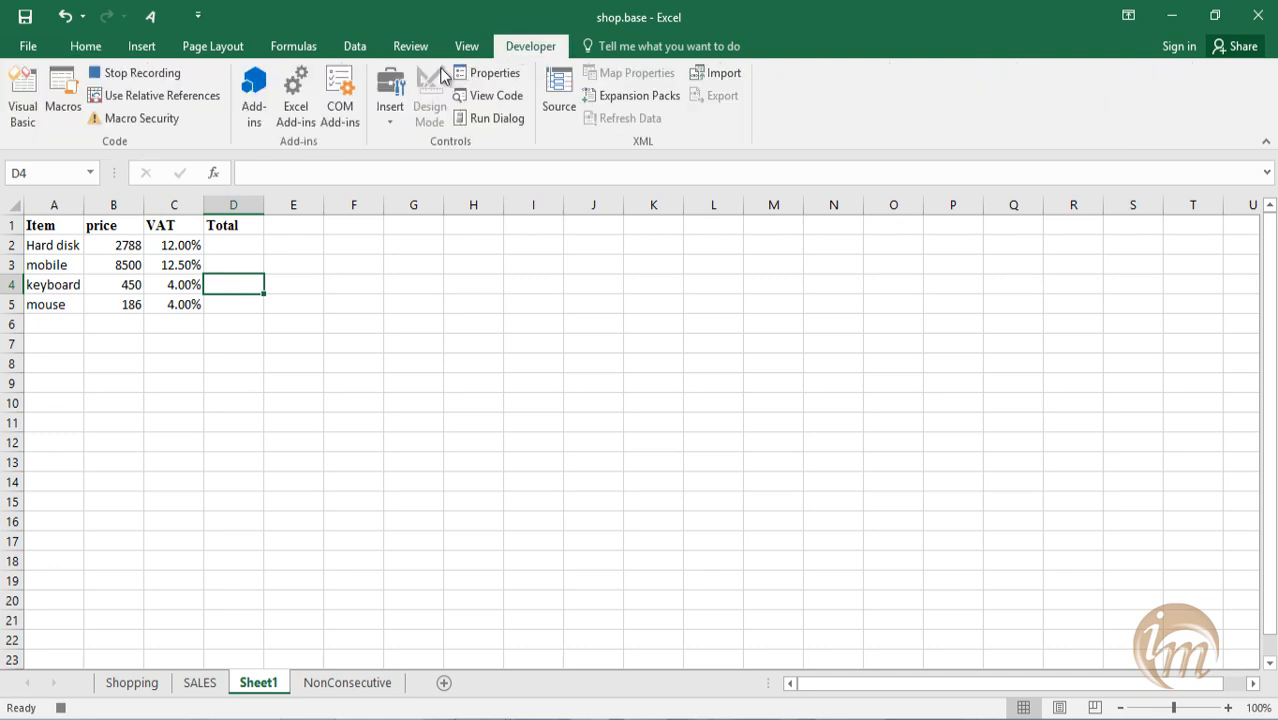
pyautogui.click(126, 75)
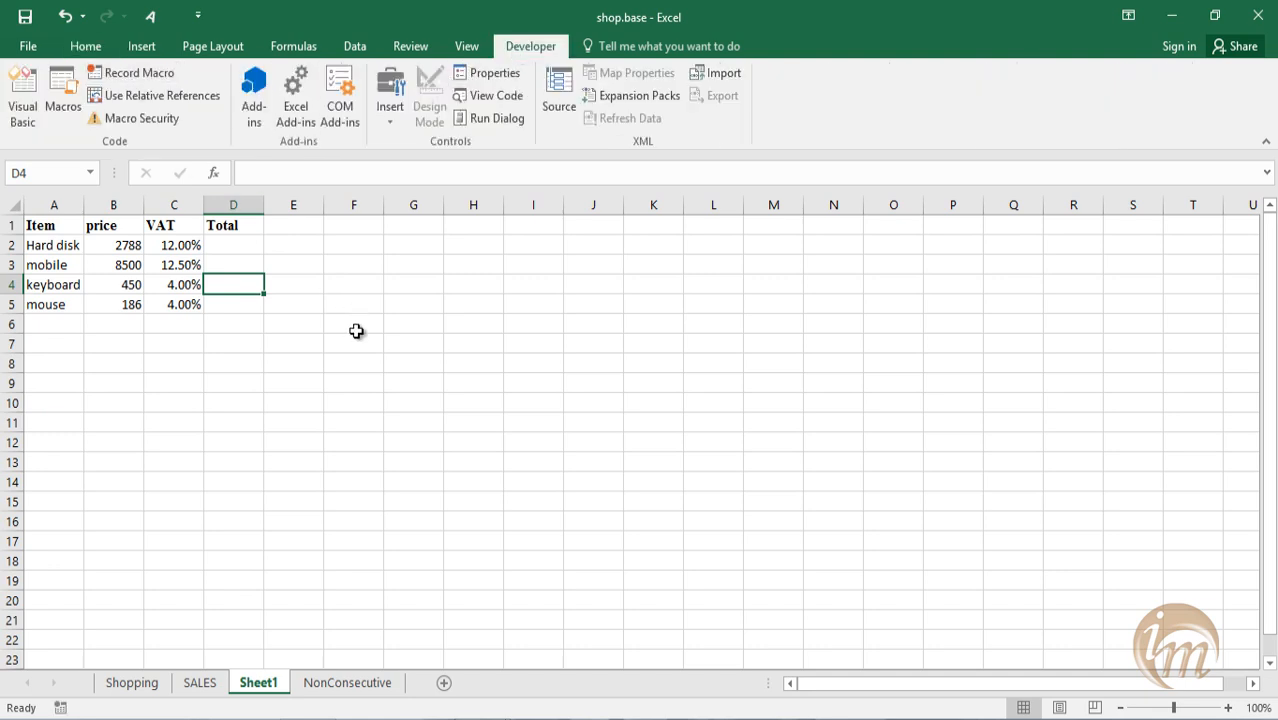
# Start recording a macro named sum from cell D2, with shortcut Ctrl+s, stored in the Personal Macro Workbook.
pyautogui.click(558, 388)
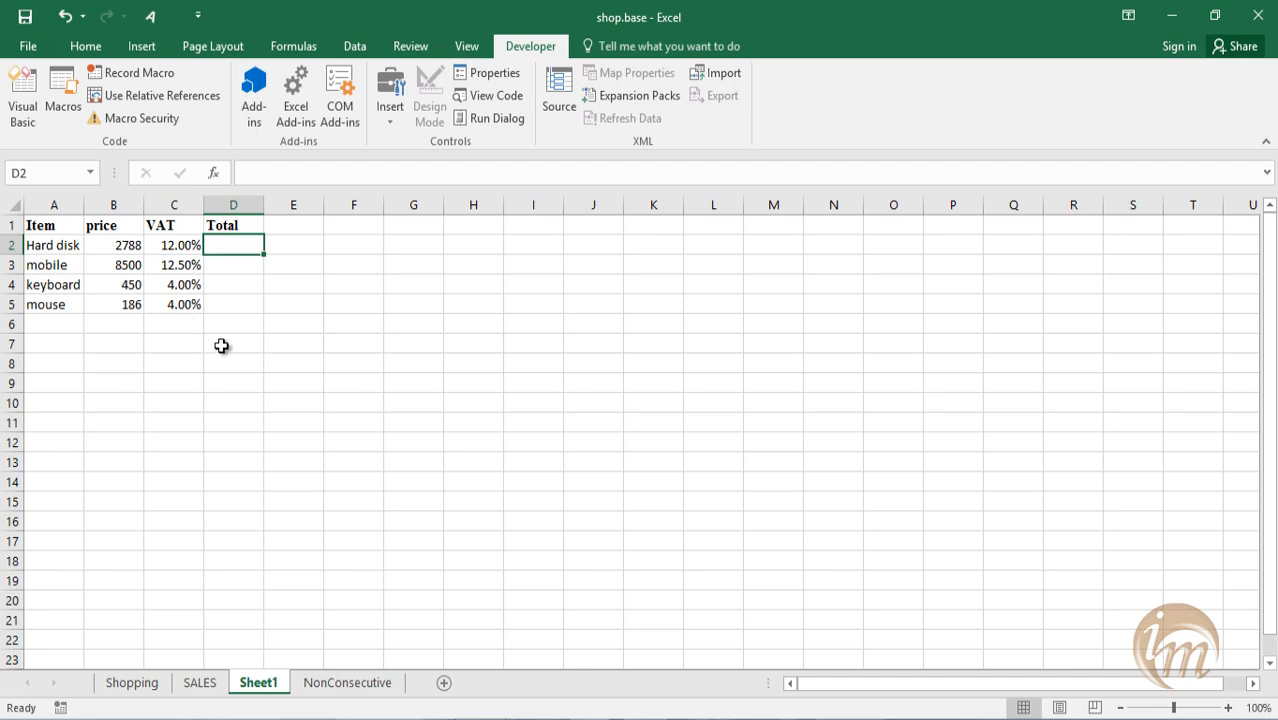
pyautogui.click(150, 74)
pyautogui.write('sum')
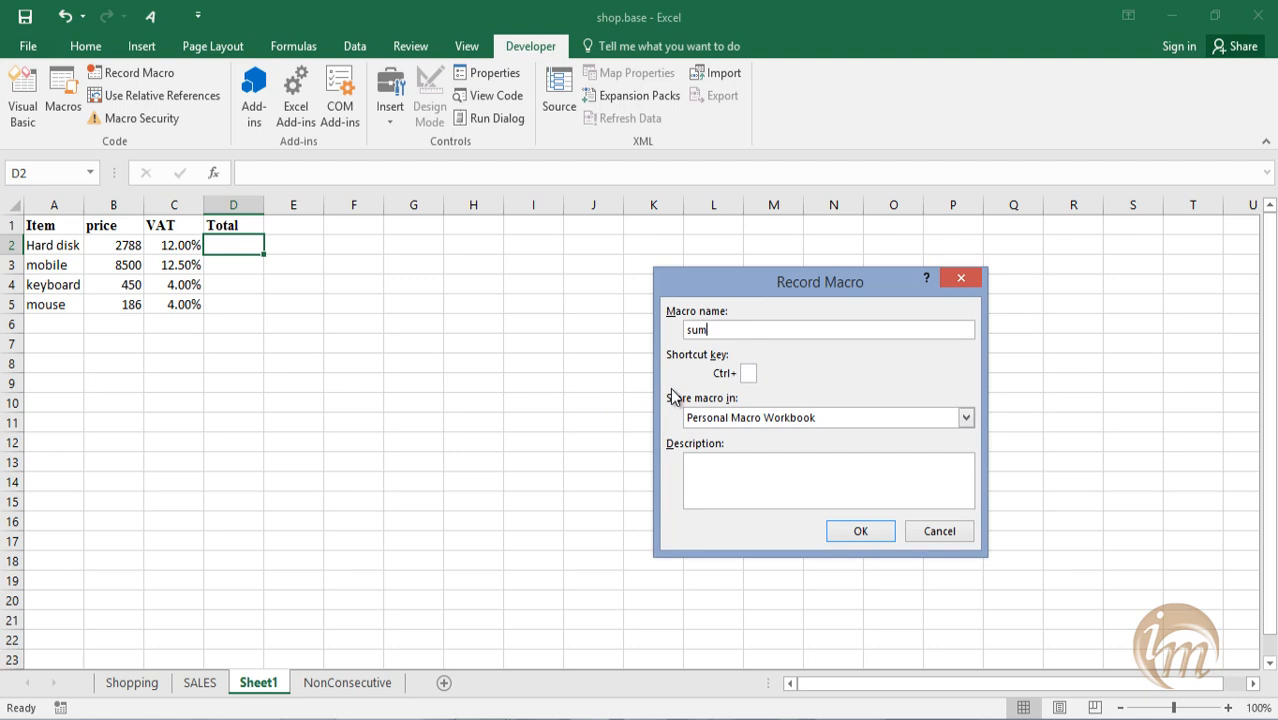
pyautogui.click(747, 374)
pyautogui.write('s')
pyautogui.click(730, 470)
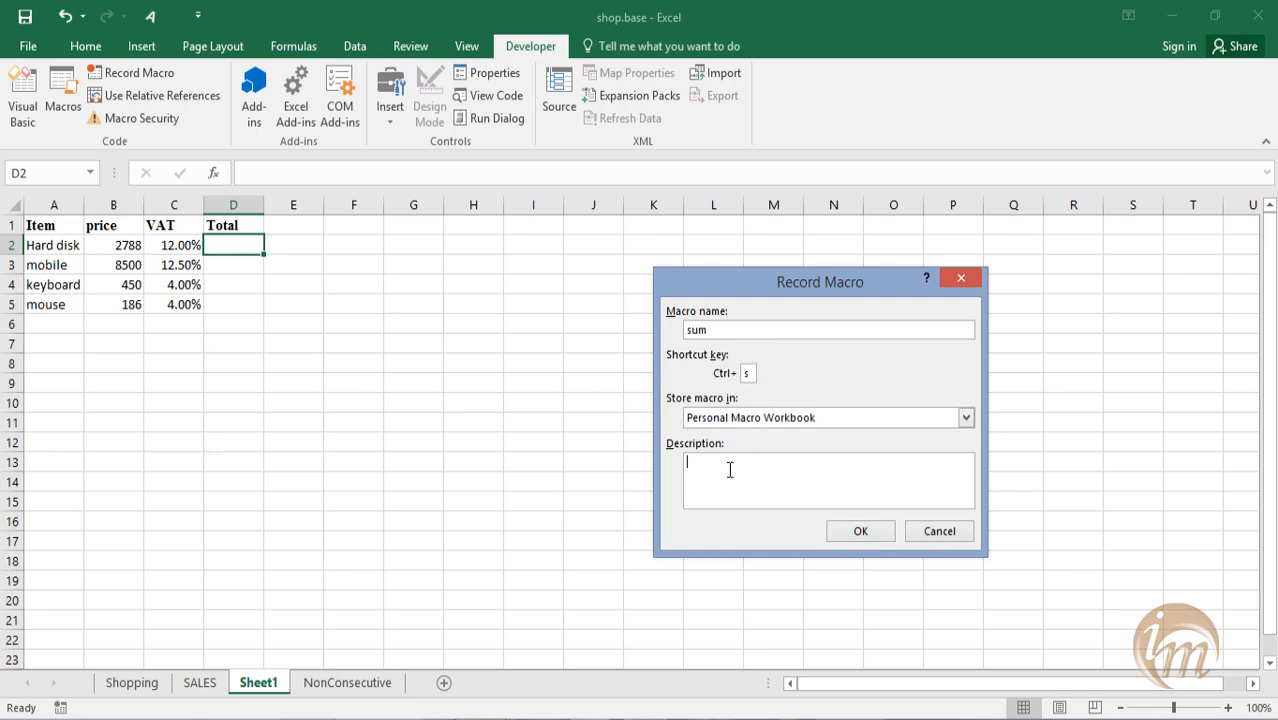
pyautogui.click(860, 529)
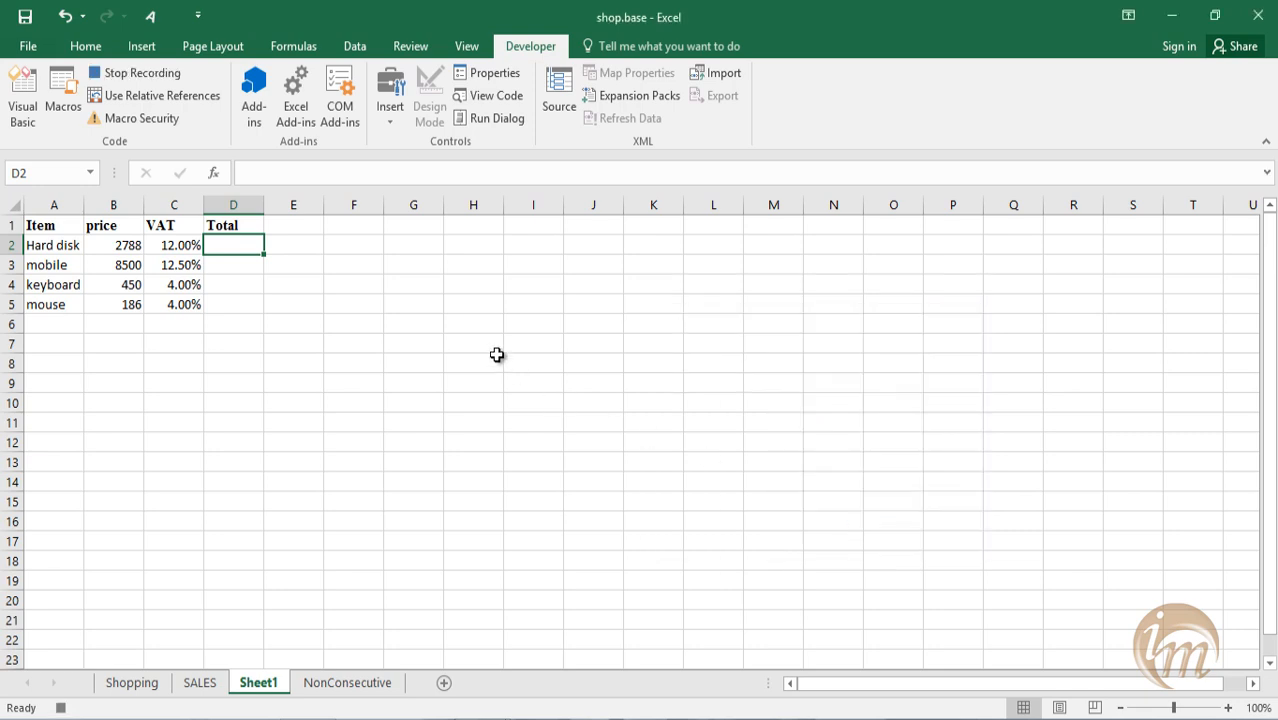
# Enter the formula =b2*c2 in cell D2 and stop recording the sum macro.
pyautogui.write('=')
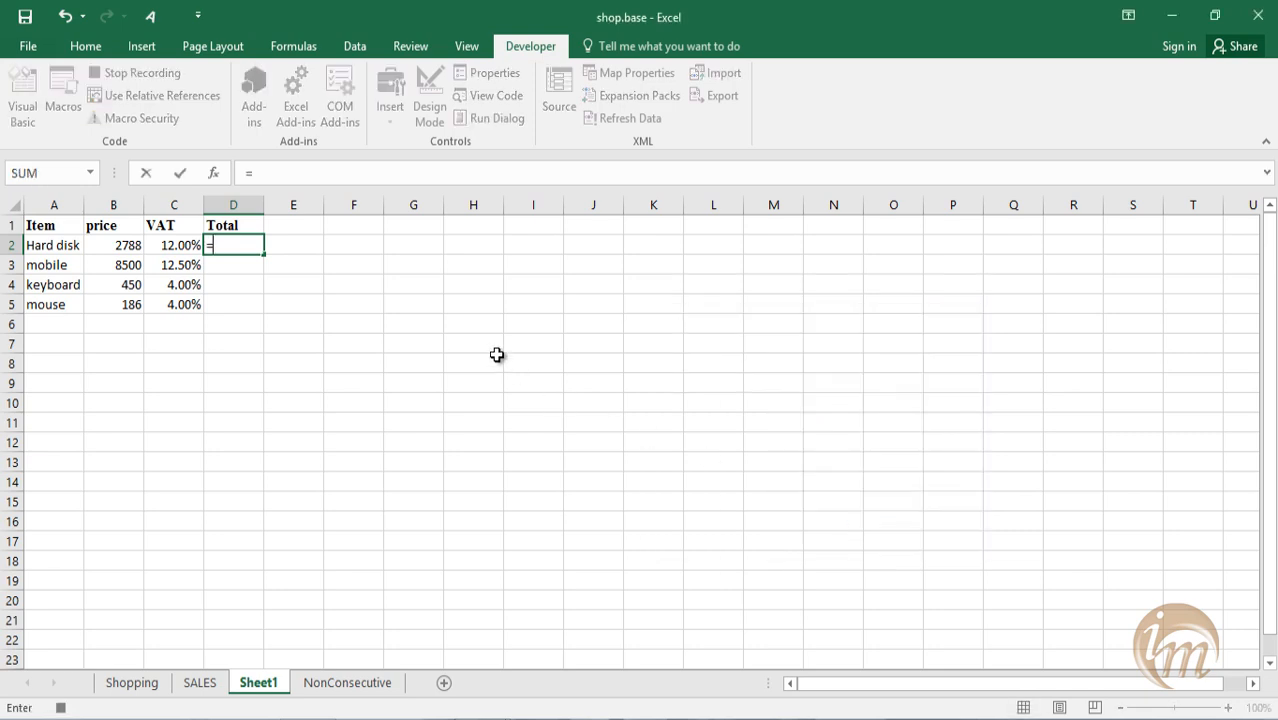
pyautogui.write('b')
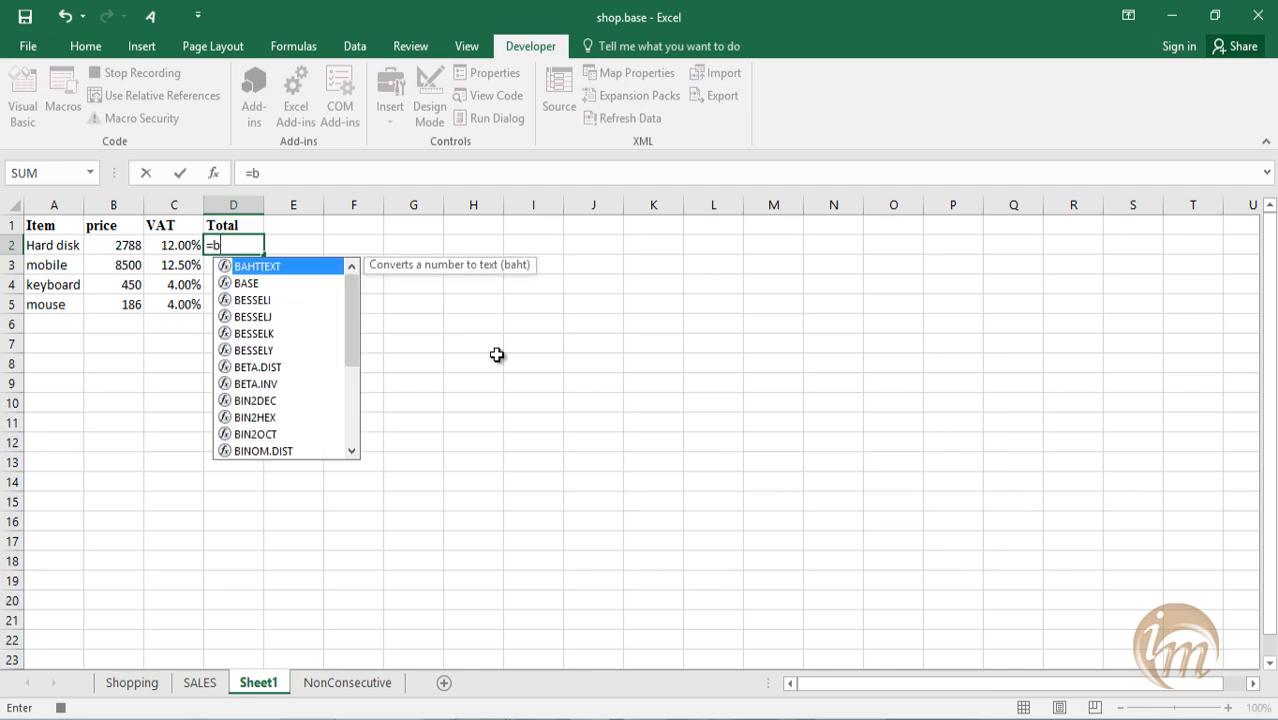
pyautogui.write('2*')
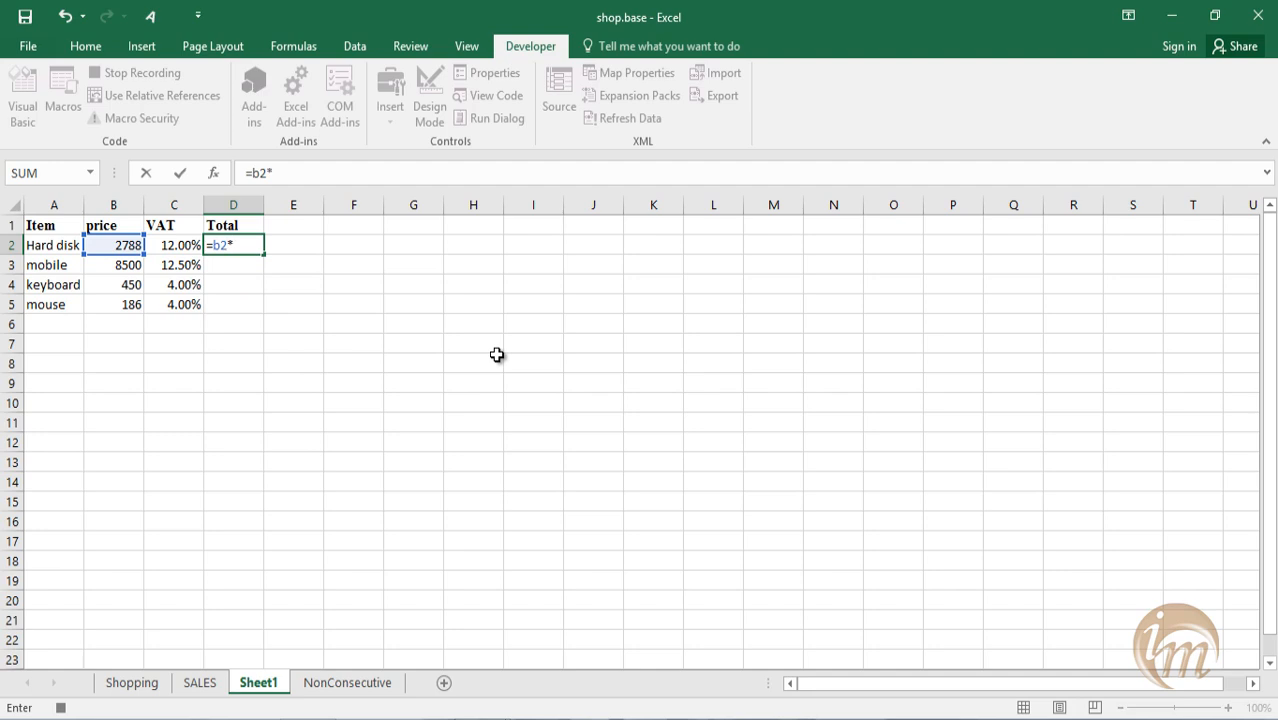
pyautogui.write('c2')
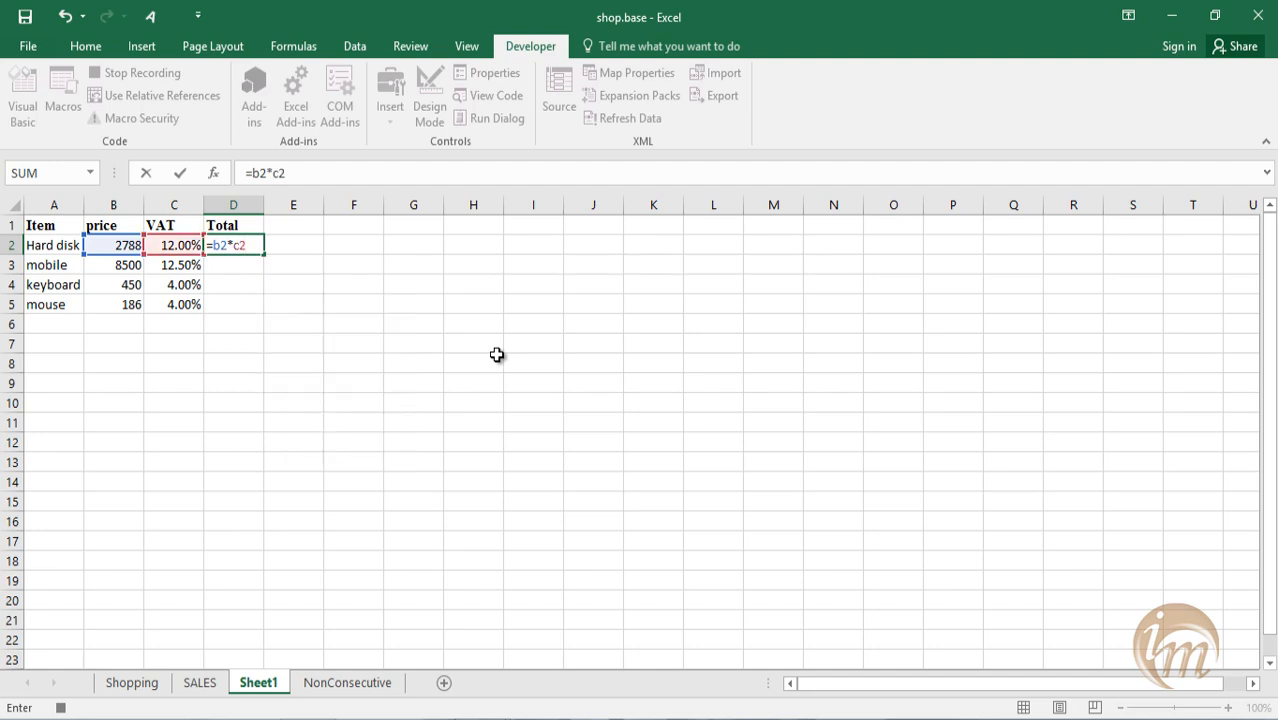
pyautogui.press('Return')
pyautogui.click(245, 250)
pyautogui.moveTo(263, 256)
pyautogui.mouseDown()
pyautogui.moveTo(262, 311)
pyautogui.moveTo(257, 252)
pyautogui.mouseUp()
pyautogui.click(345, 282)
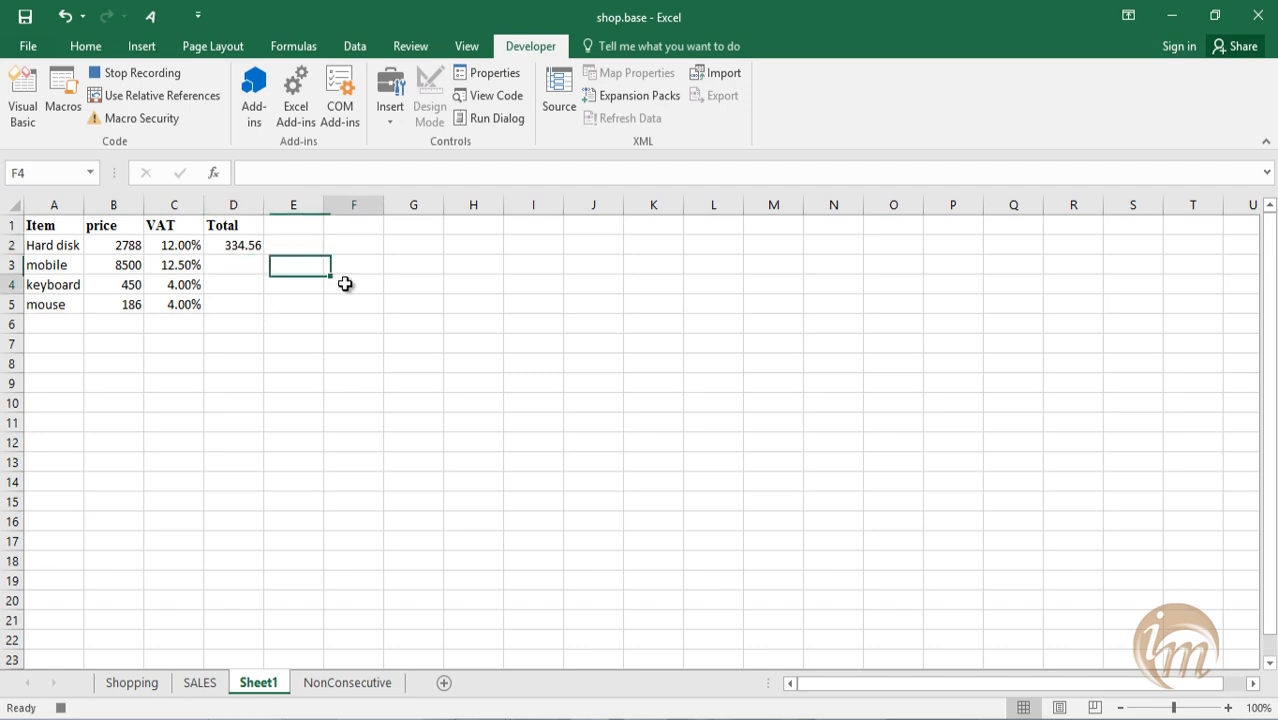
pyautogui.click(118, 78)
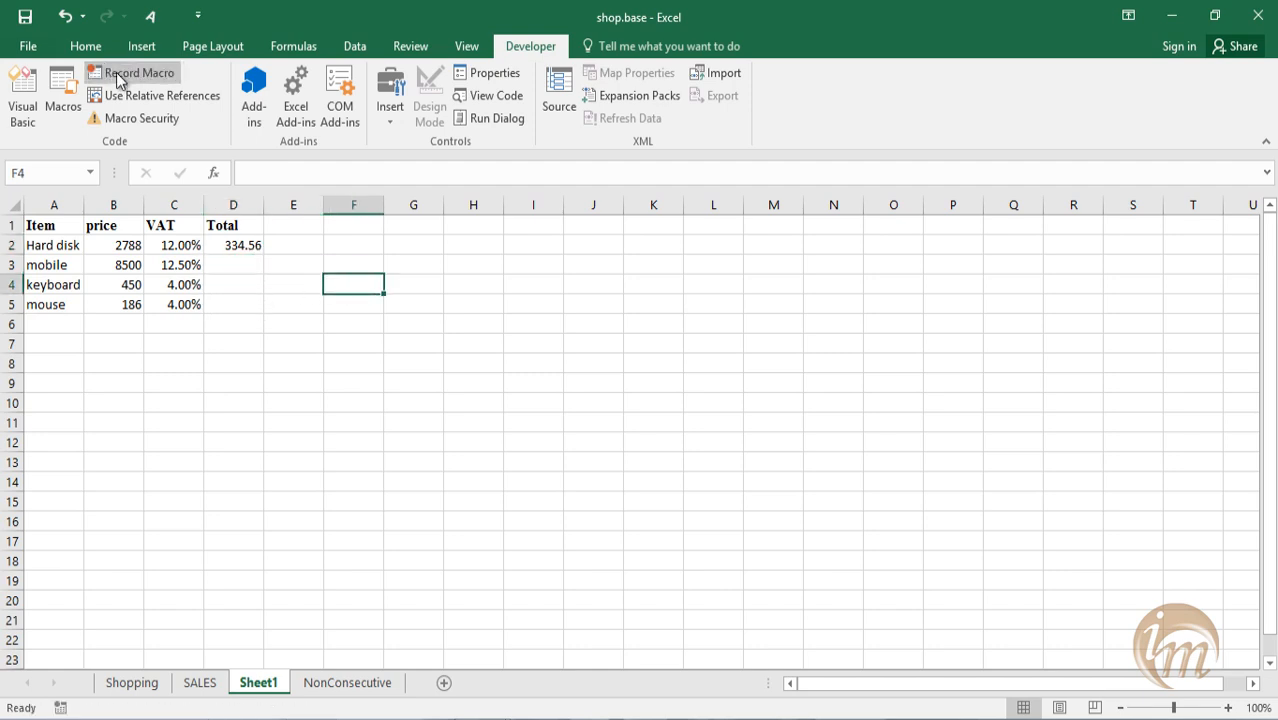
# Run the sum macro on cell D5 for the mouse and on cell D3 for the mobile.
pyautogui.click(233, 304)
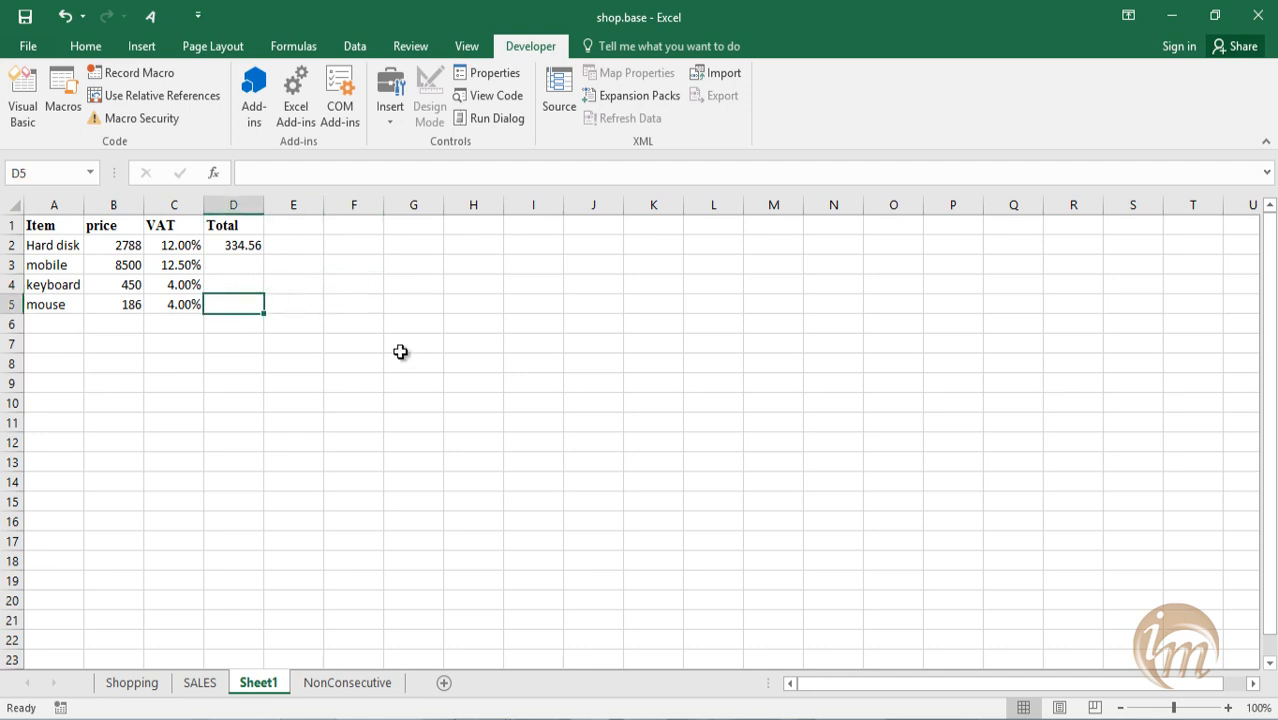
pyautogui.hotkey('ctrl', 'm')
pyautogui.click(241, 265)
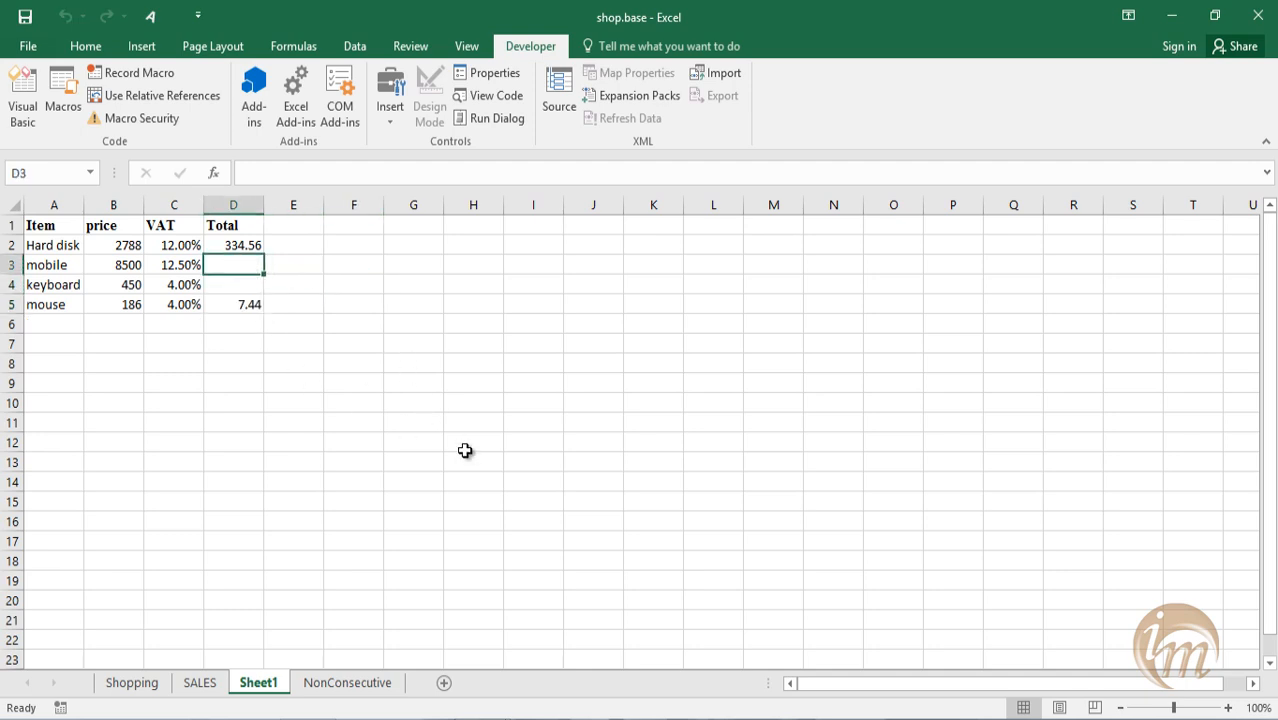
pyautogui.hotkey('ctrl', 'm')
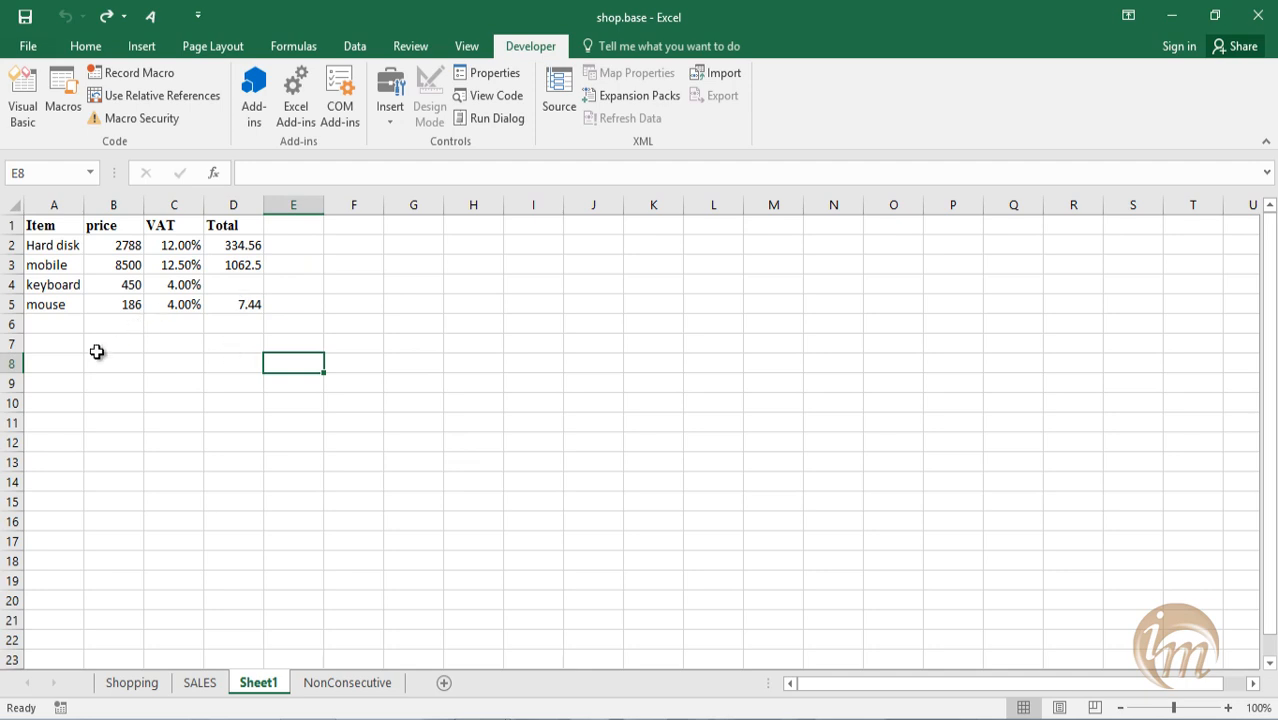
# Enter battery, 650 and 8.5 as the item, price and VAT in A6:C6, and run the sum macro on D6.
pyautogui.click(41, 324)
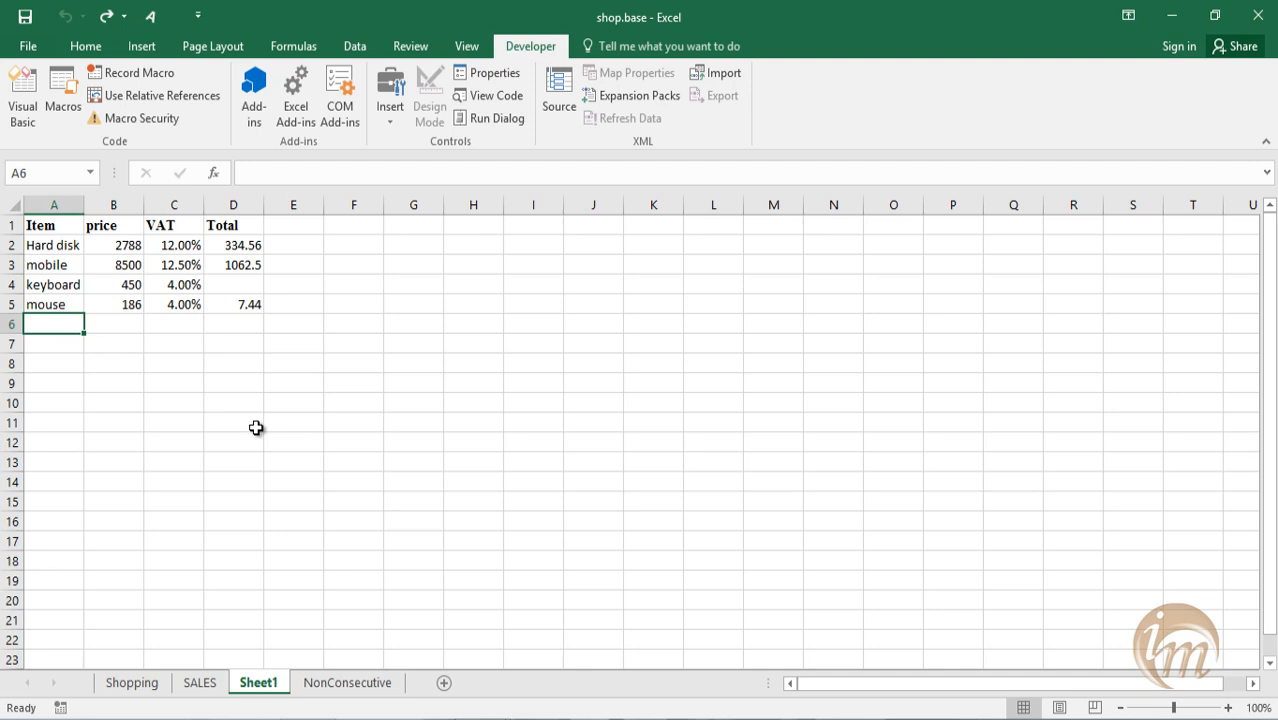
pyautogui.write('battery')
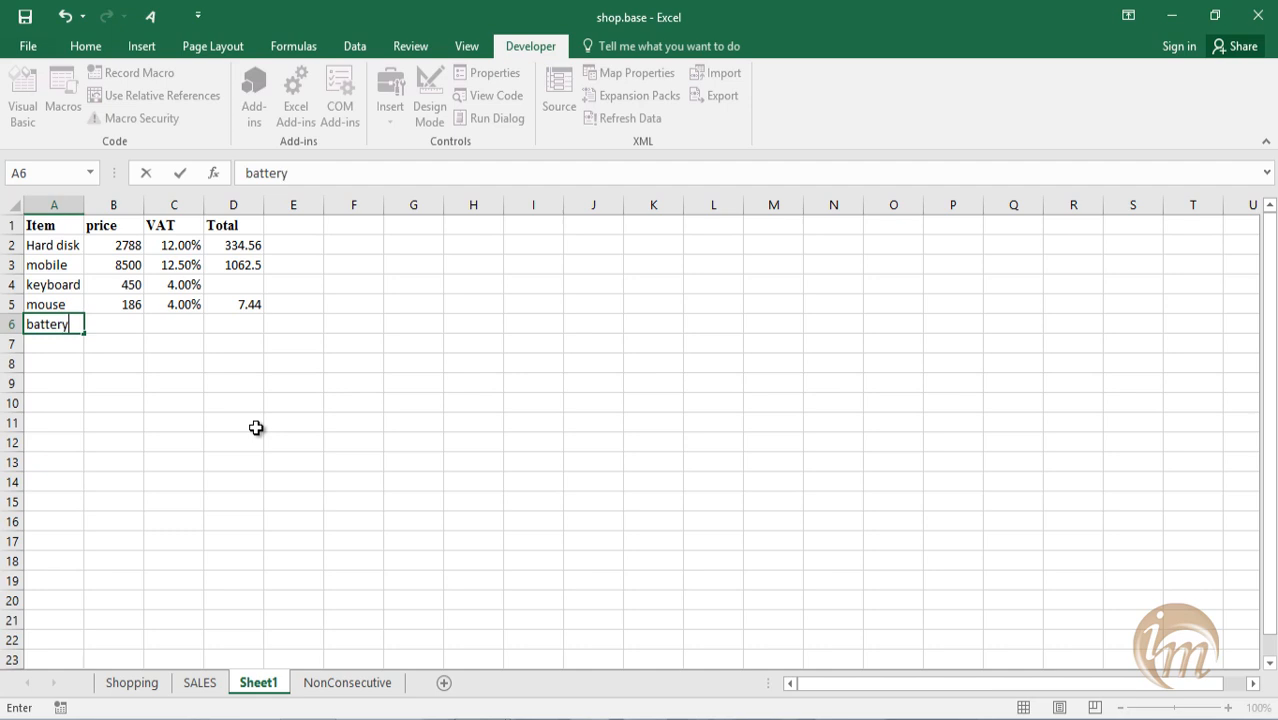
pyautogui.press('Tab')
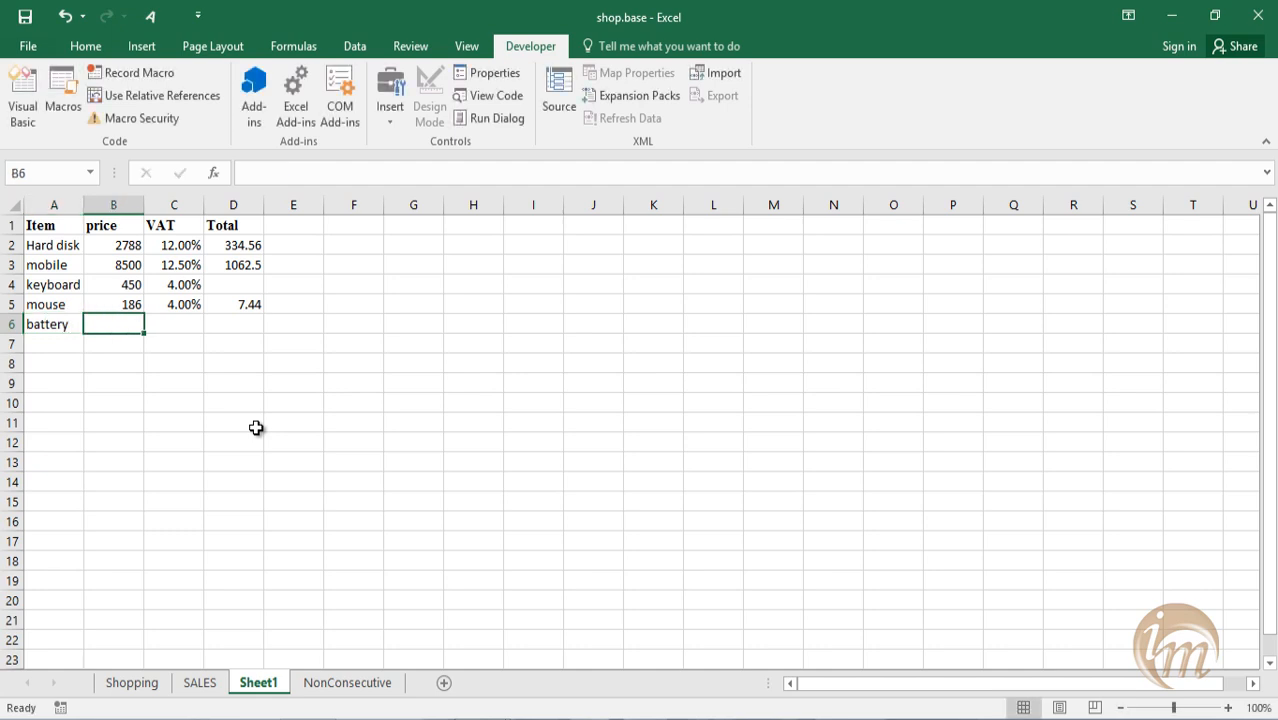
pyautogui.write('650')
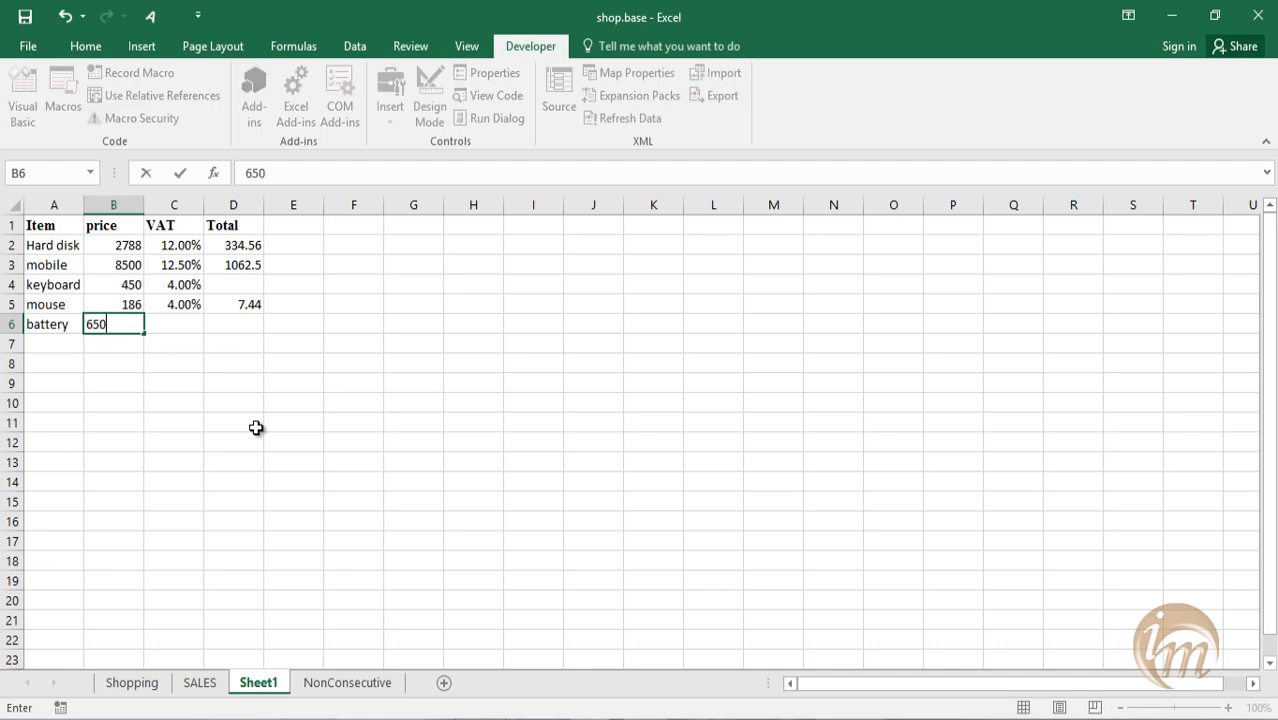
pyautogui.press('Tab')
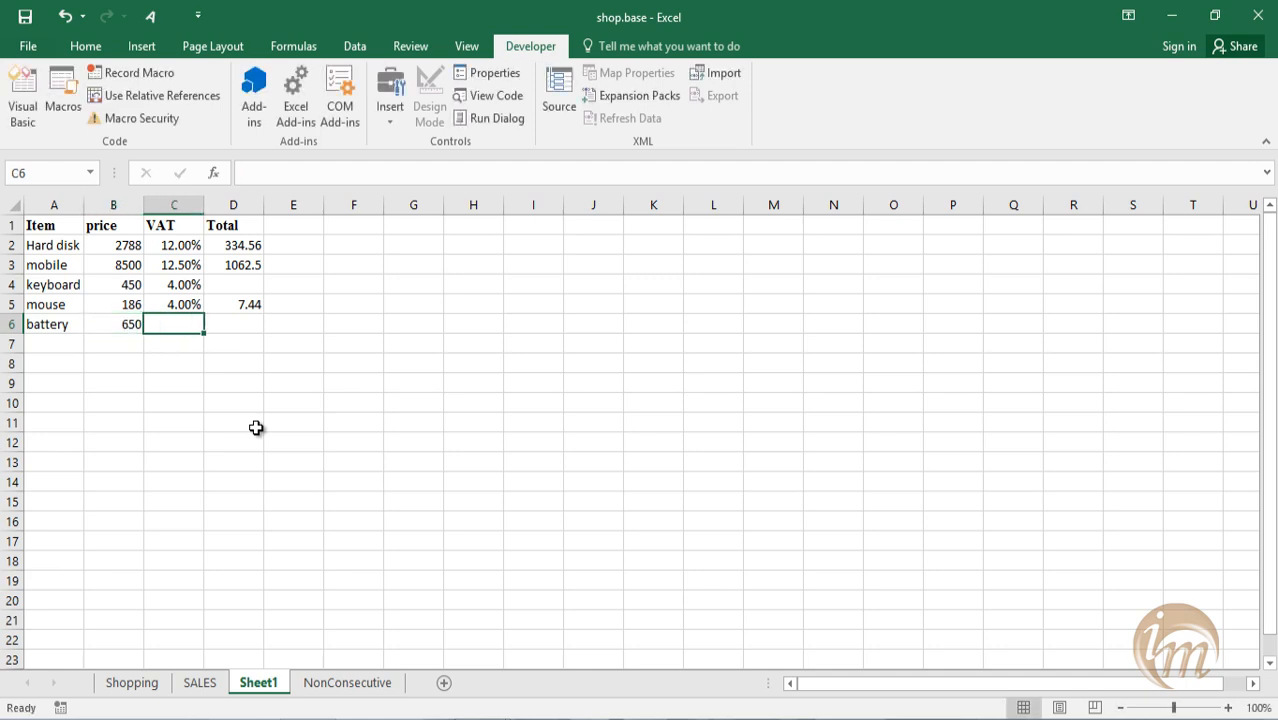
pyautogui.write('85')
pyautogui.press('Return')
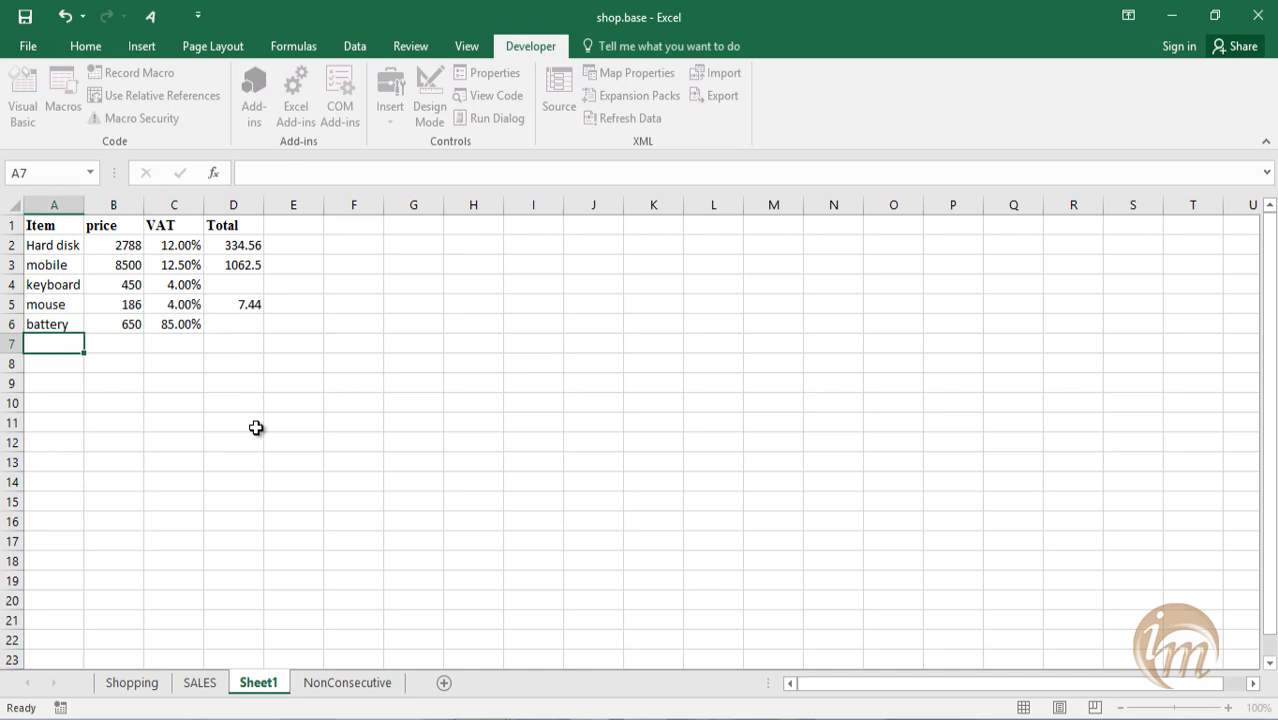
pyautogui.click(168, 324)
pyautogui.write('8.5')
pyautogui.press('Return')
pyautogui.click(231, 322)
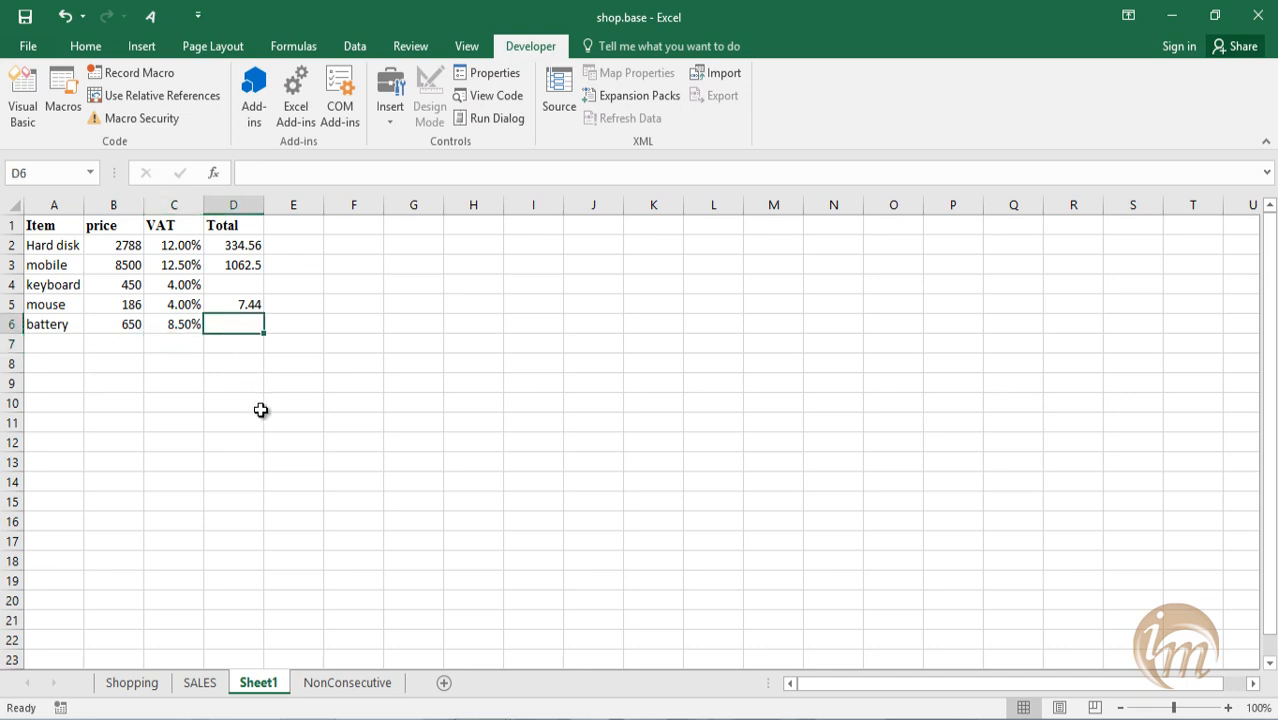
pyautogui.hotkey('ctrl', 'q')
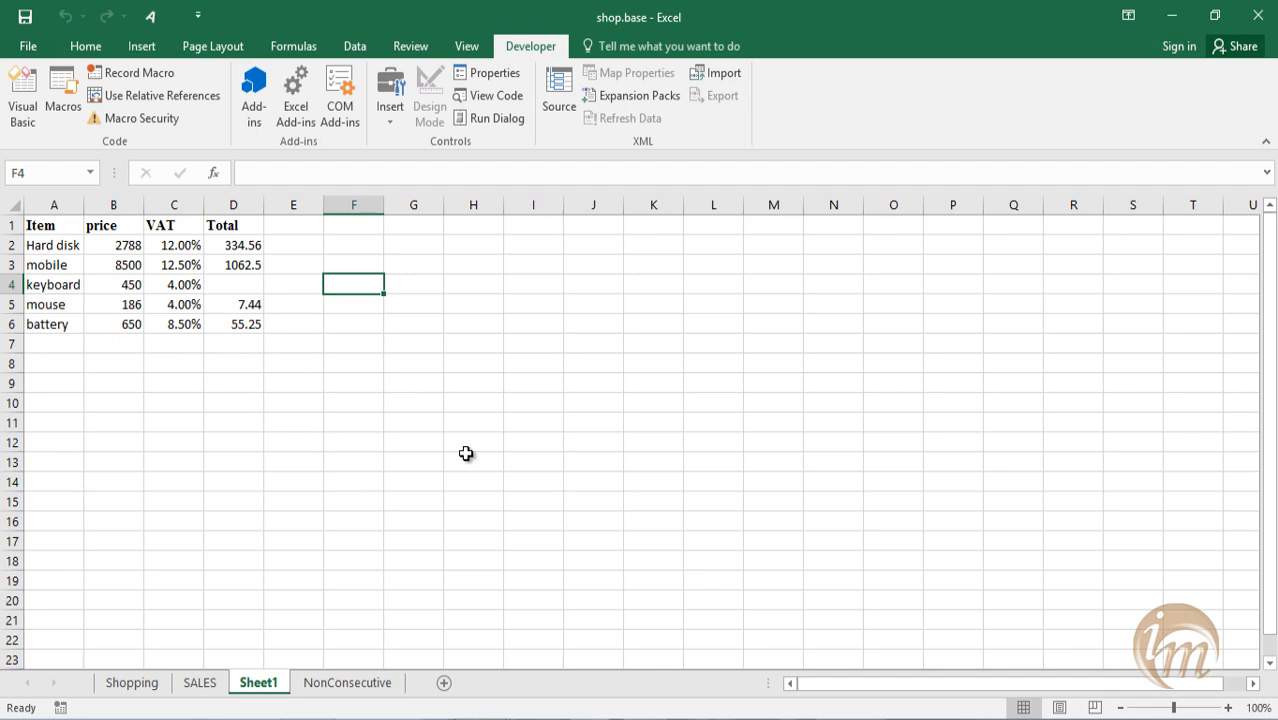
# Clear the mouse and battery rows and the totals in D2:D4.
pyautogui.moveTo(293, 344); pyautogui.dragTo(12, 314)
pyautogui.press('Delete')
pyautogui.click(316, 418)
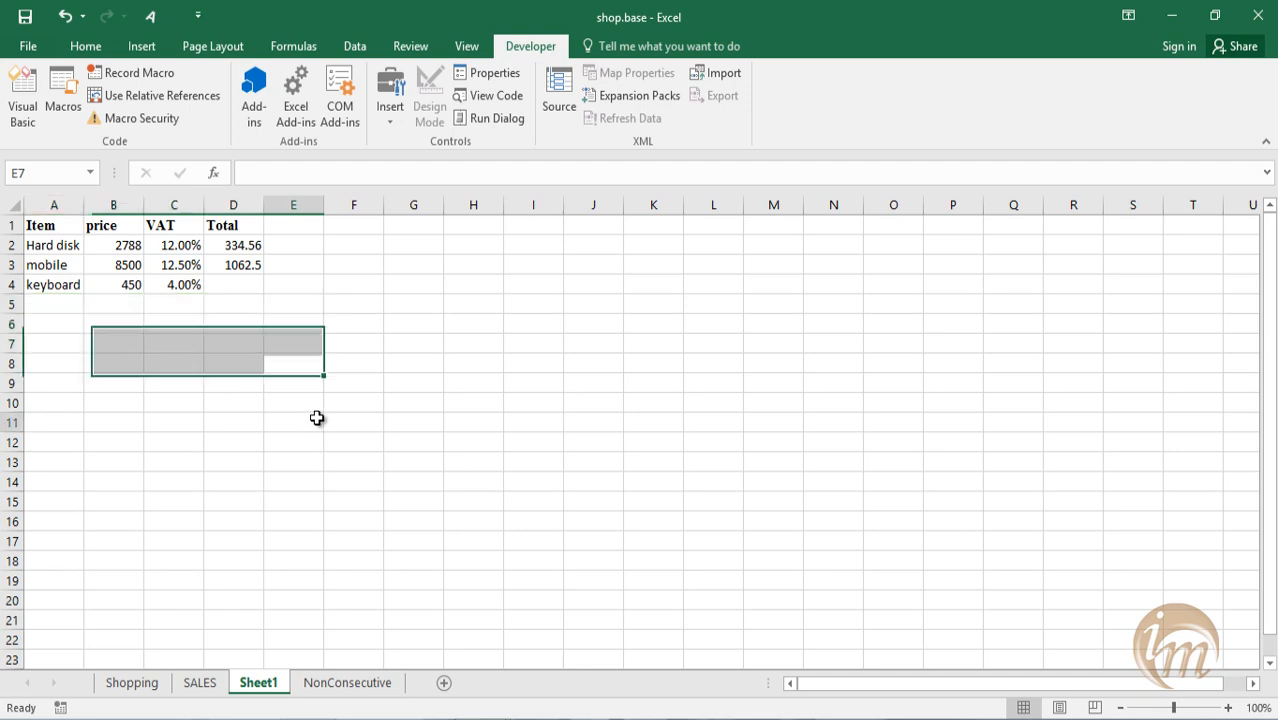
pyautogui.moveTo(236, 288); pyautogui.dragTo(229, 247)
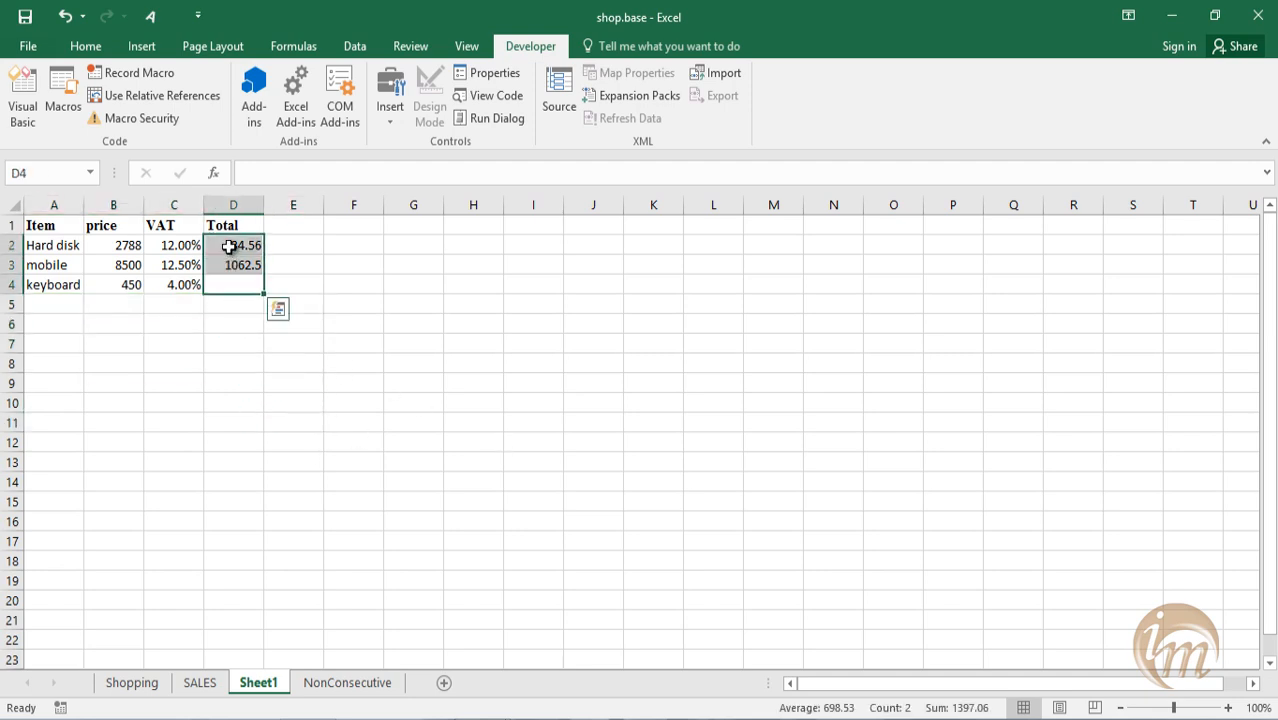
pyautogui.press('Delete')
pyautogui.click(440, 400)
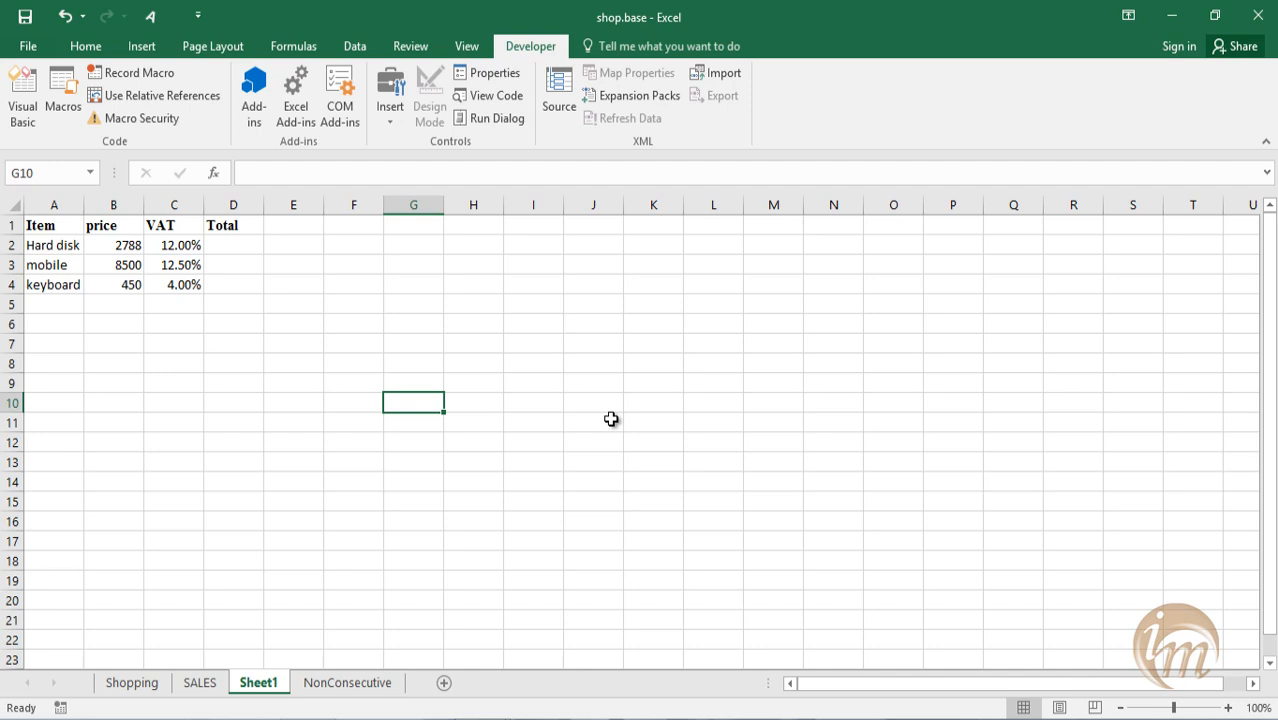
# In the Visual Basic editor, remove Module1 and Module2 from the PERSONAL project, exporting Module2 to Documents as a Basic file.
pyautogui.click(22, 108)
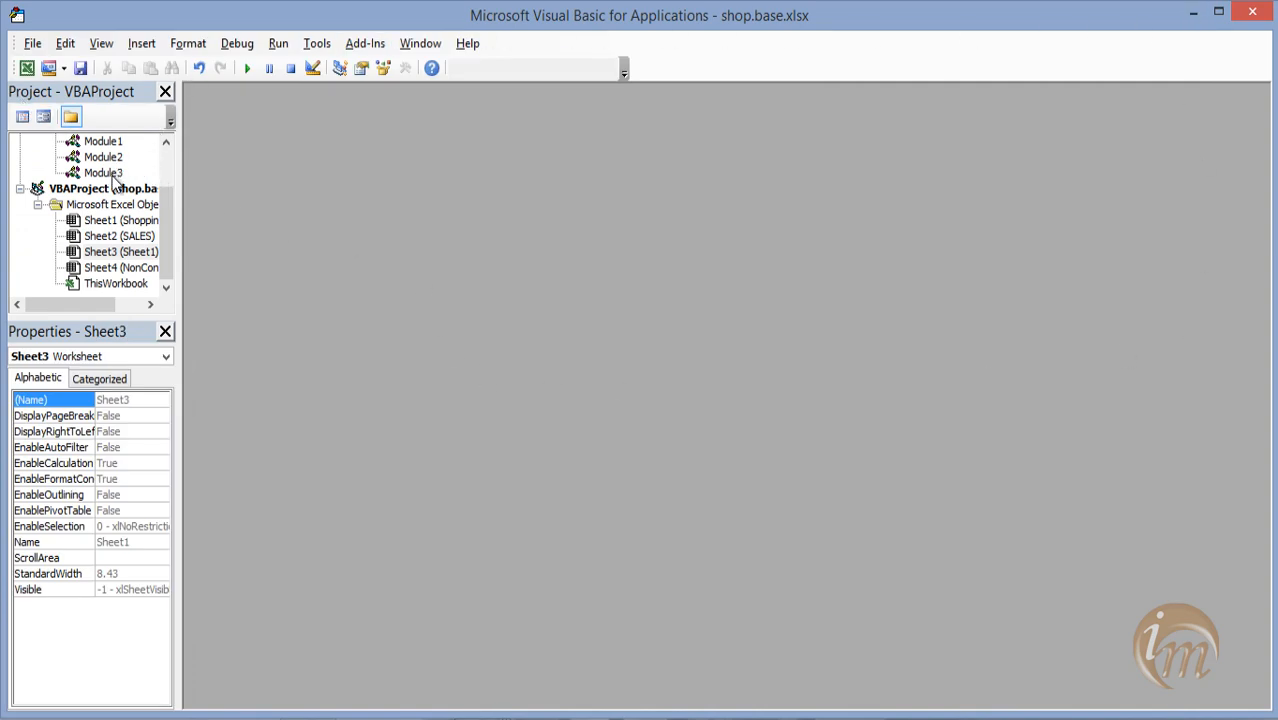
pyautogui.moveTo(166, 225); pyautogui.dragTo(166, 183)
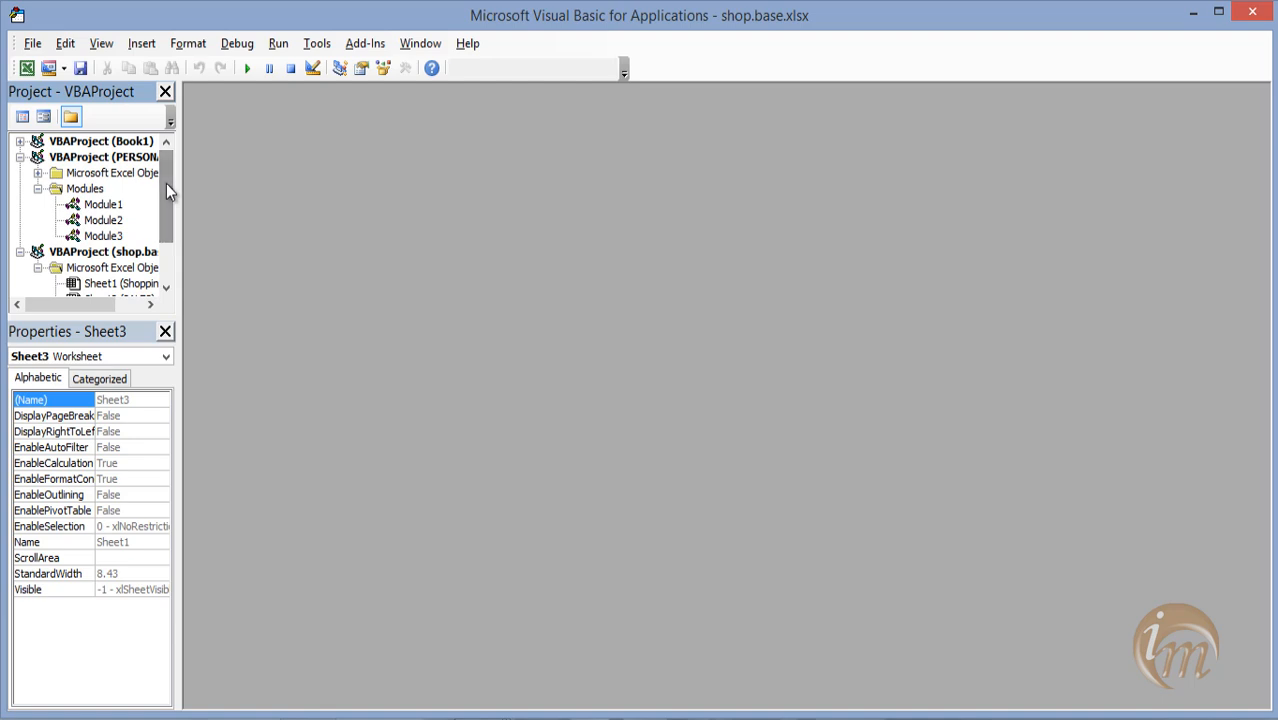
pyautogui.click(92, 206)
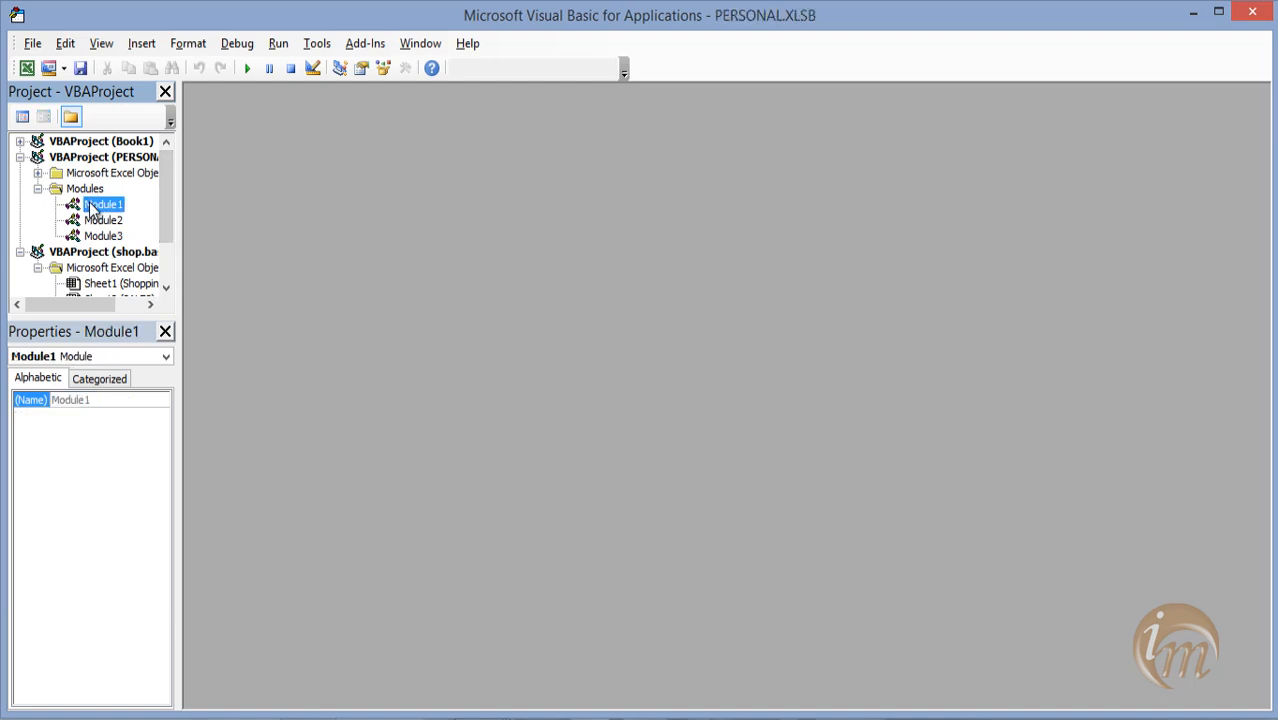
pyautogui.rightClick(92, 206)
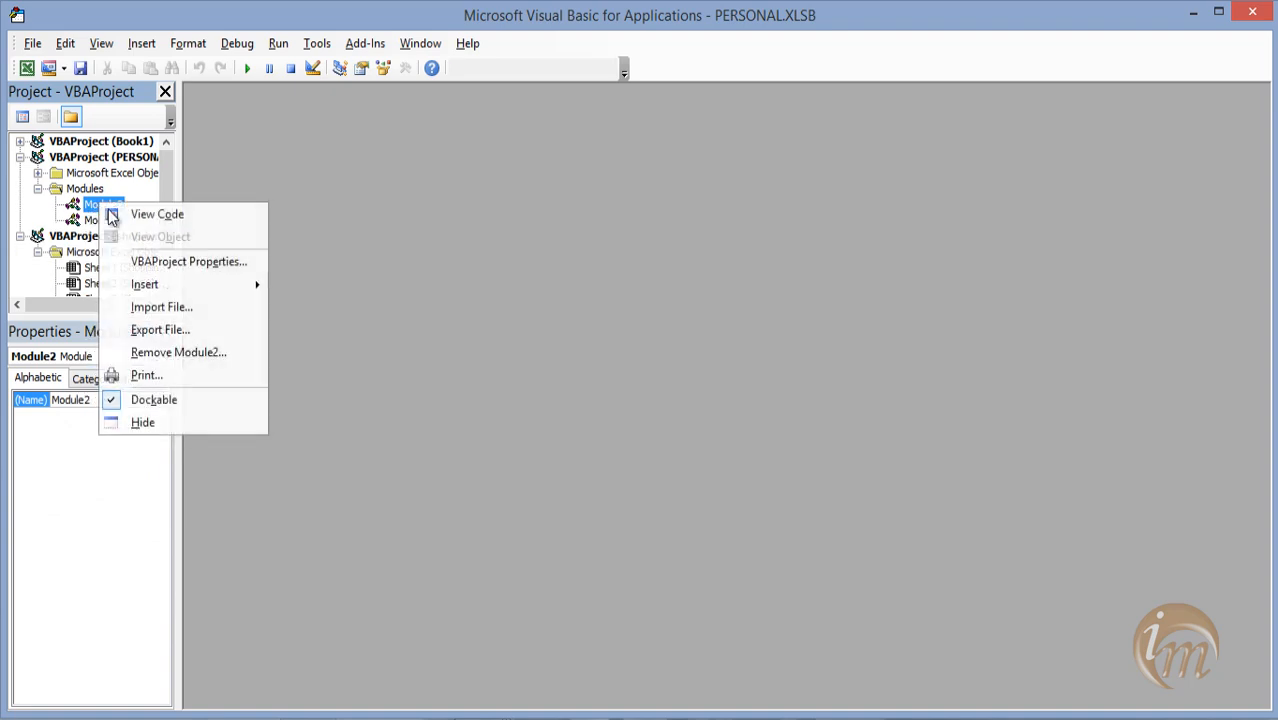
pyautogui.click(240, 356)
pyautogui.click(530, 447)
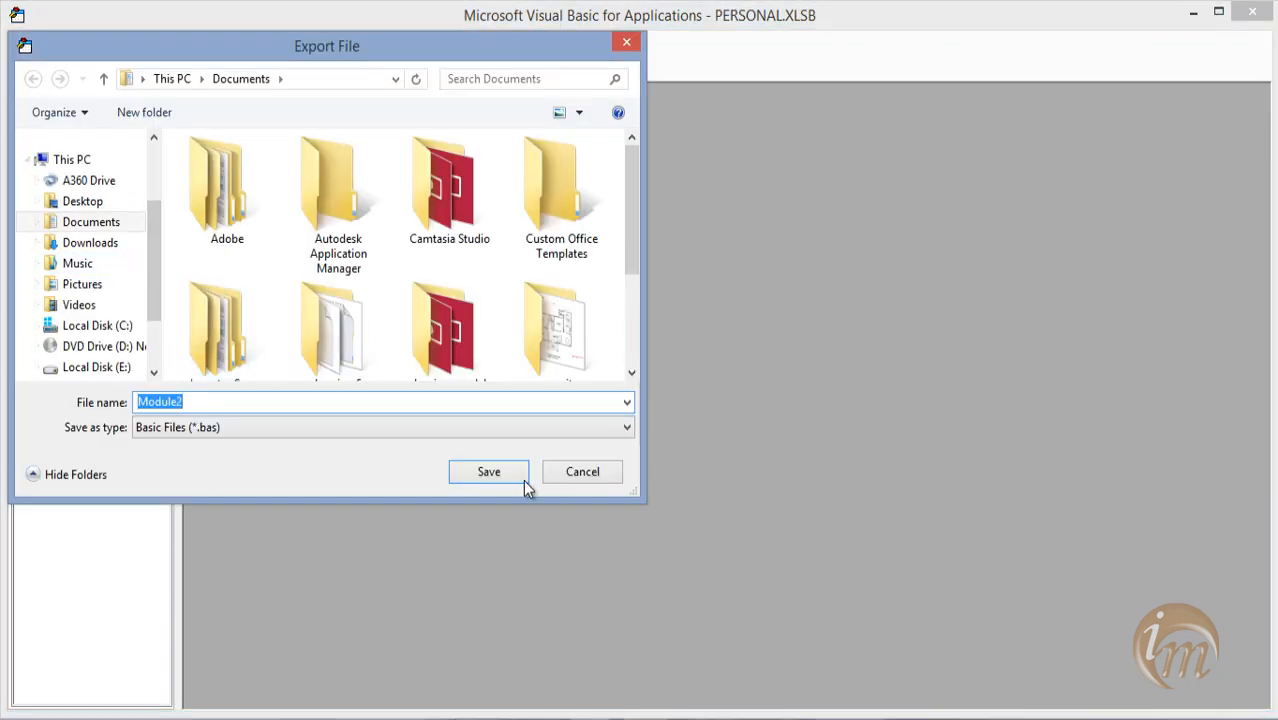
pyautogui.click(518, 474)
# Remove Module3 from the PERSONAL project, exporting it to Documents as a Basic file, and return to the worksheet.
pyautogui.rightClick(110, 210)
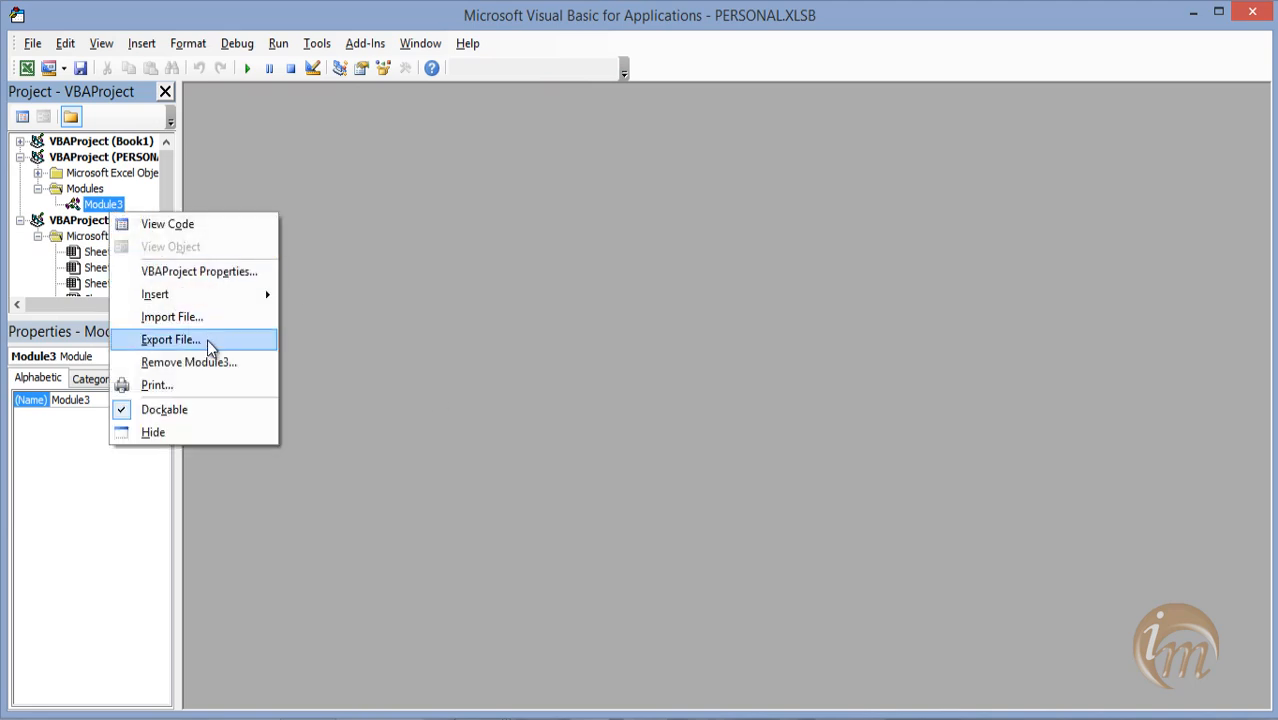
pyautogui.click(228, 364)
pyautogui.click(522, 442)
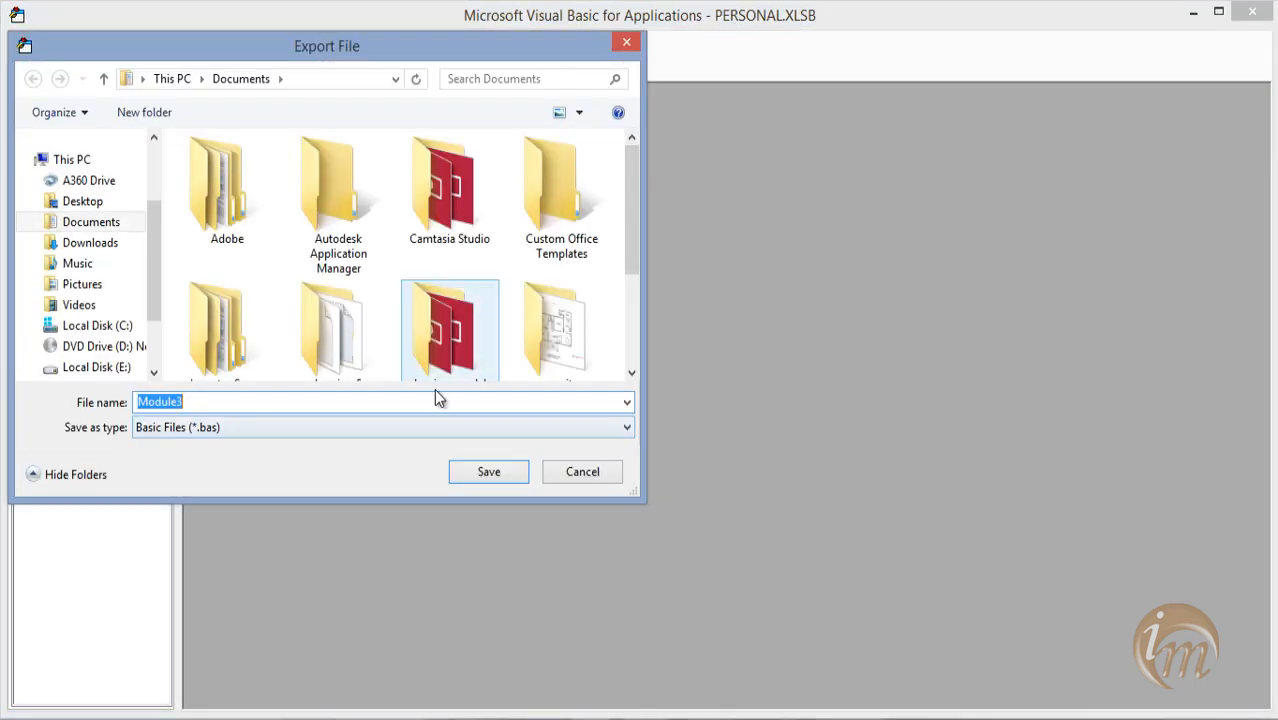
pyautogui.click(482, 476)
pyautogui.hotkey('alt', 'F11')
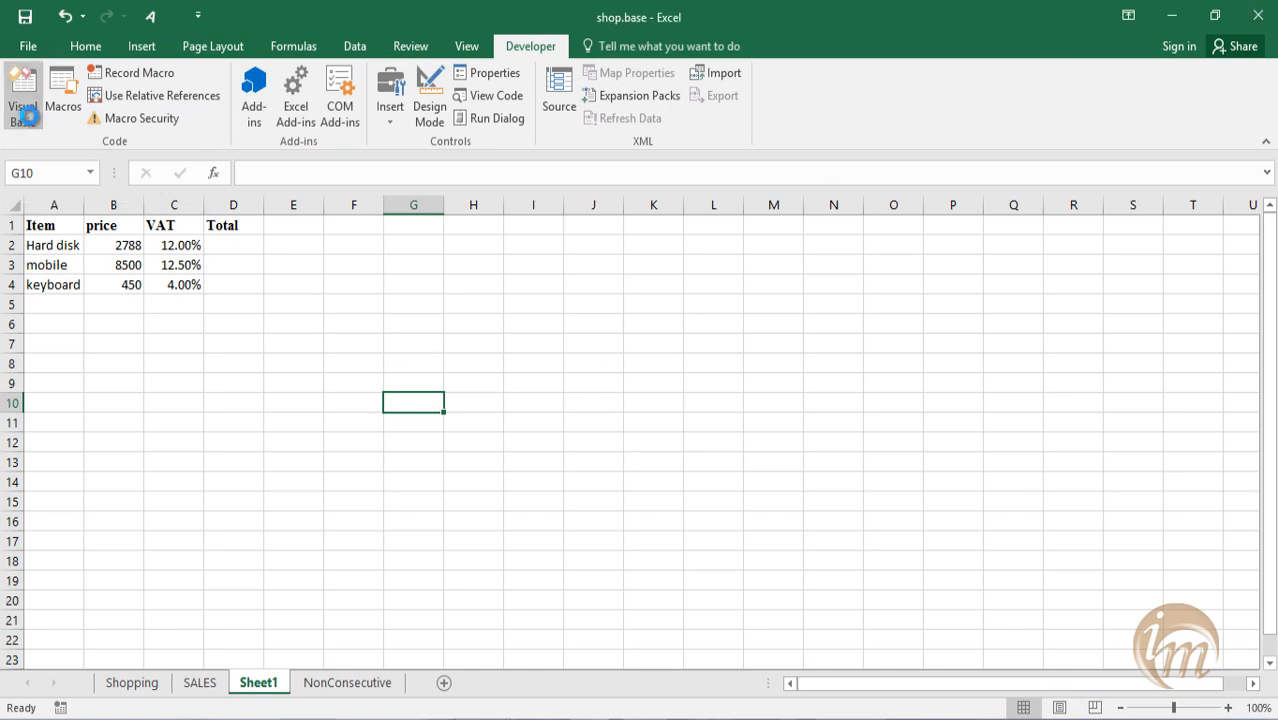
# Reopen the Visual Basic editor, insert a new module into the shop.base project and reposition its code window.
pyautogui.click(28, 108)
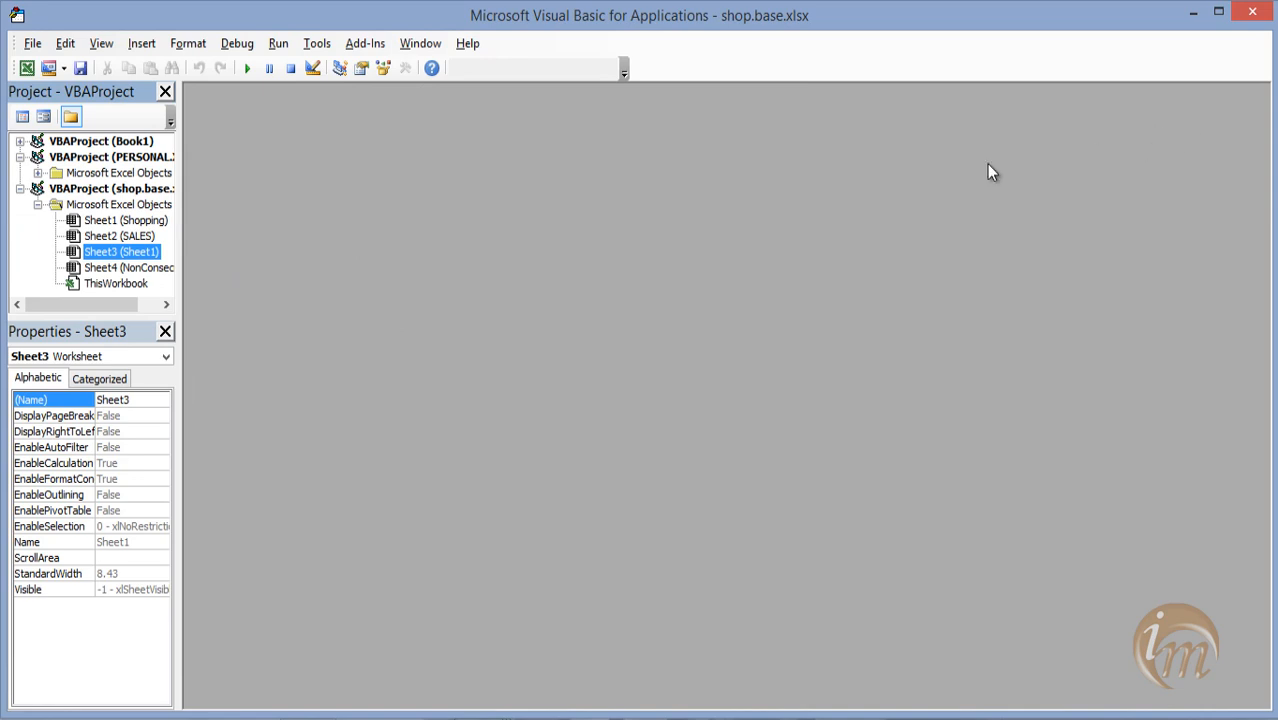
pyautogui.click(142, 43)
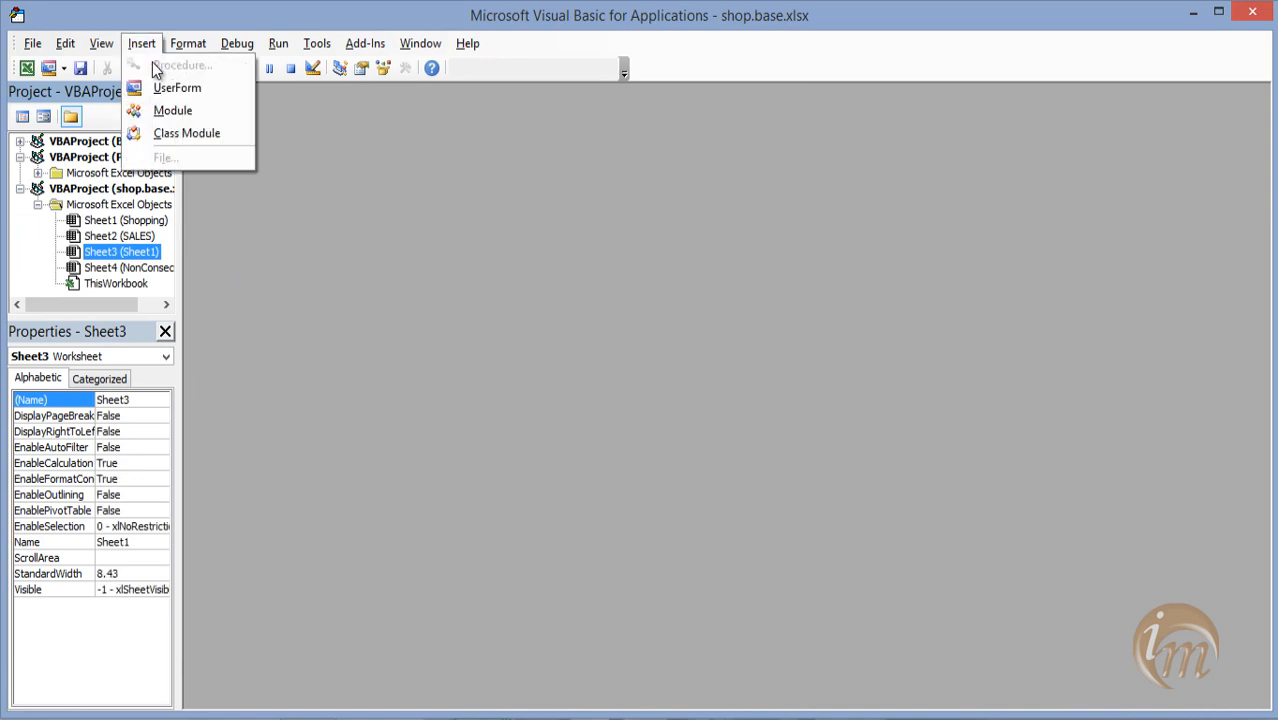
pyautogui.click(165, 108)
pyautogui.moveTo(511, 255); pyautogui.dragTo(475, 229)
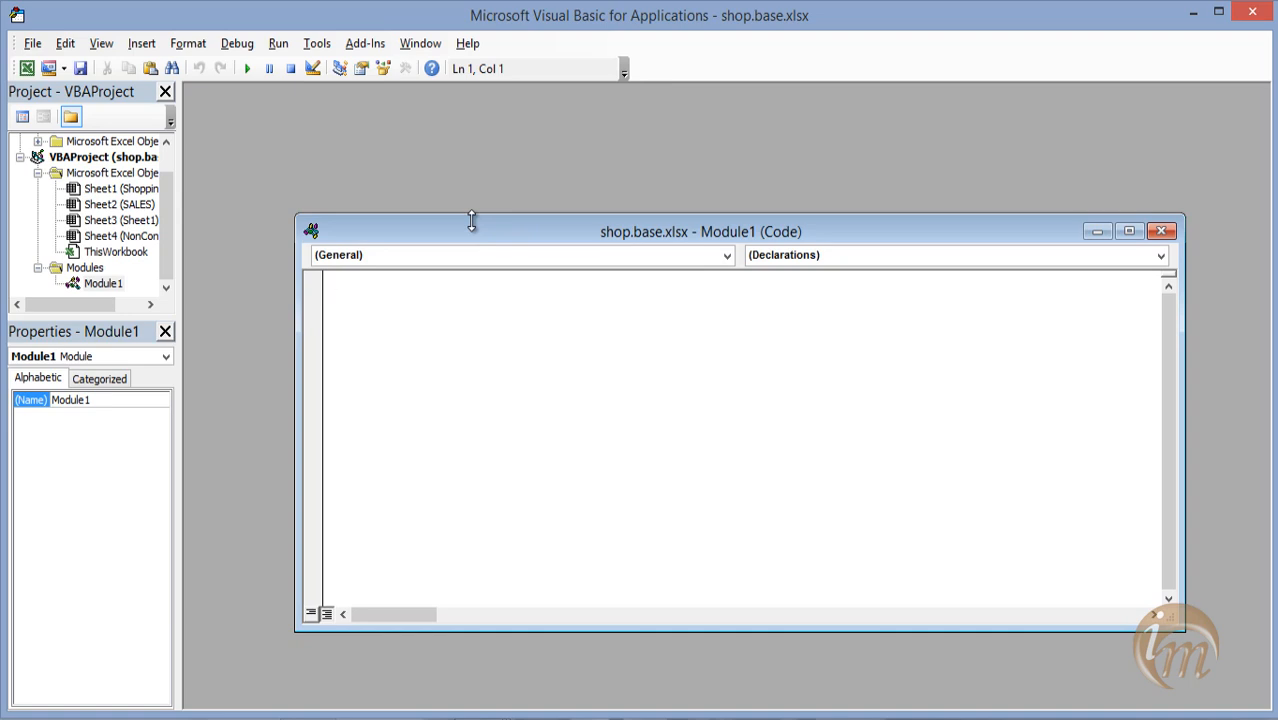
# Declare the procedure calculatetotalprice() in the module and initialise its row counter with x = 2.
pyautogui.write('sub calculatetotal')
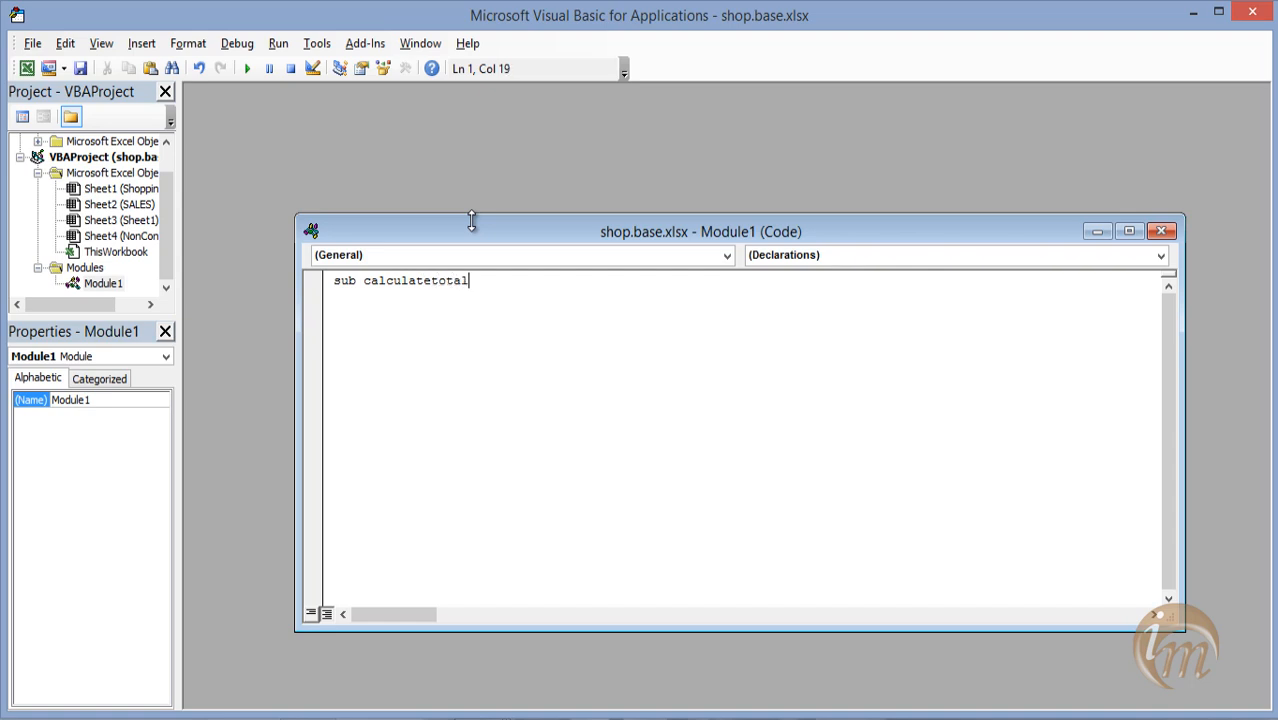
pyautogui.write('price()')
pyautogui.press('Return')
pyautogui.write('x')
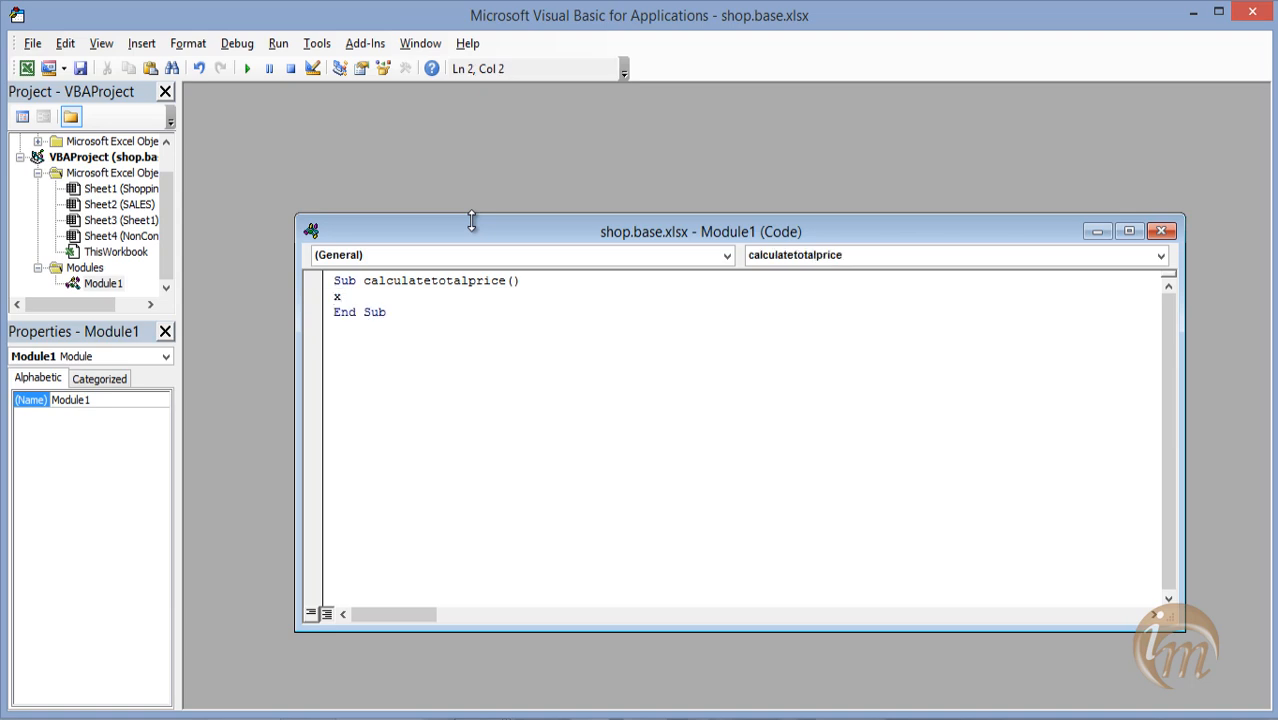
pyautogui.write('=2')
pyautogui.press('Return')
# Add the loop condition Do While Cells(x, 1) <> "" below the x = 2 line.
pyautogui.write('do while ')
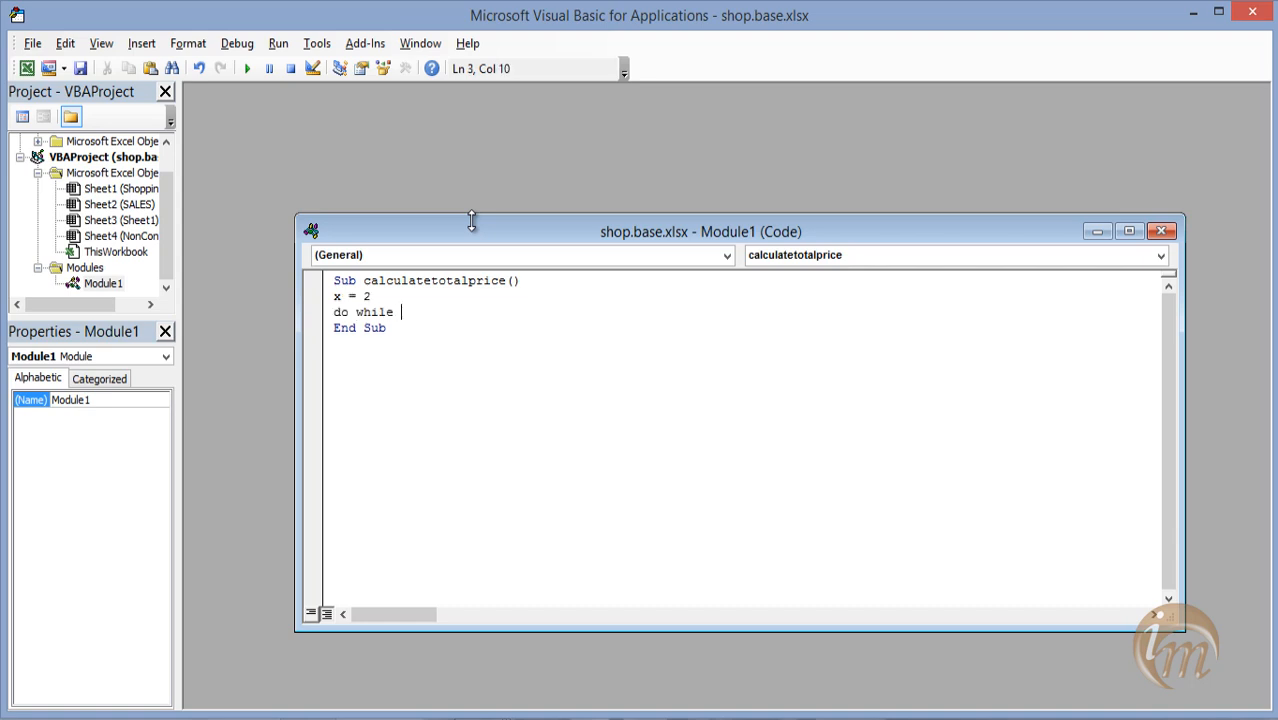
pyautogui.write('cells (x')
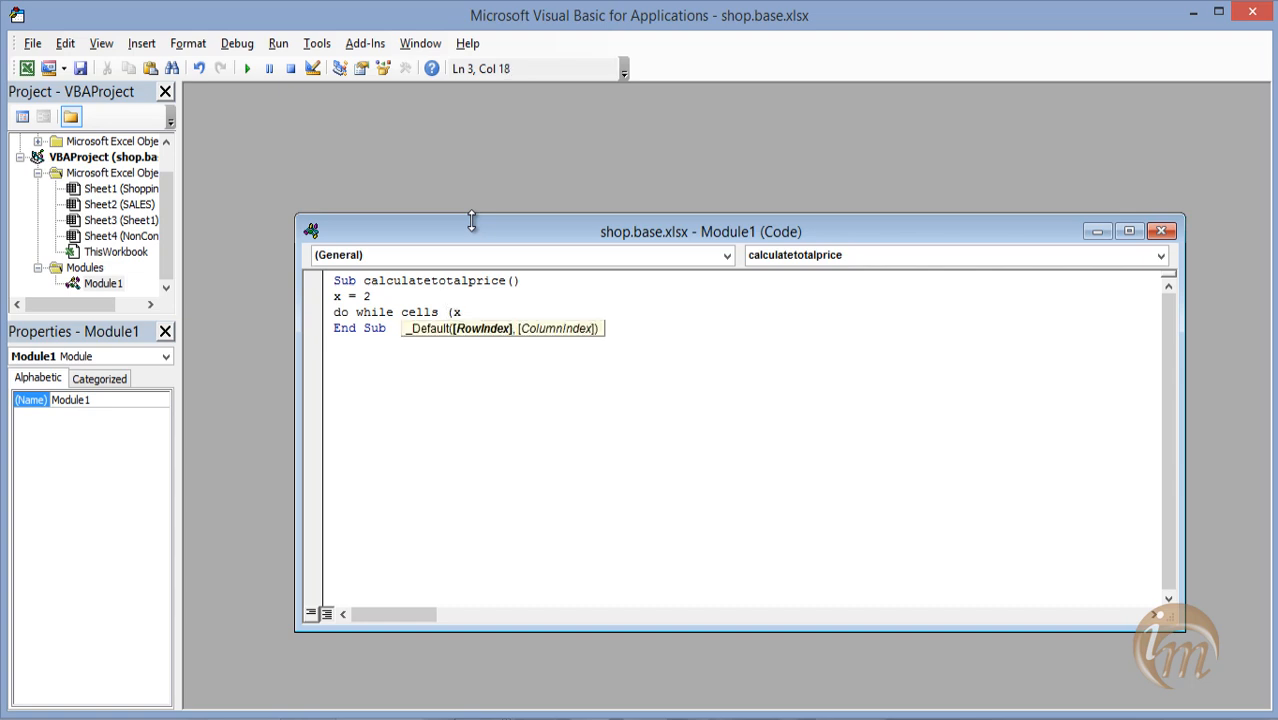
pyautogui.write(',1')
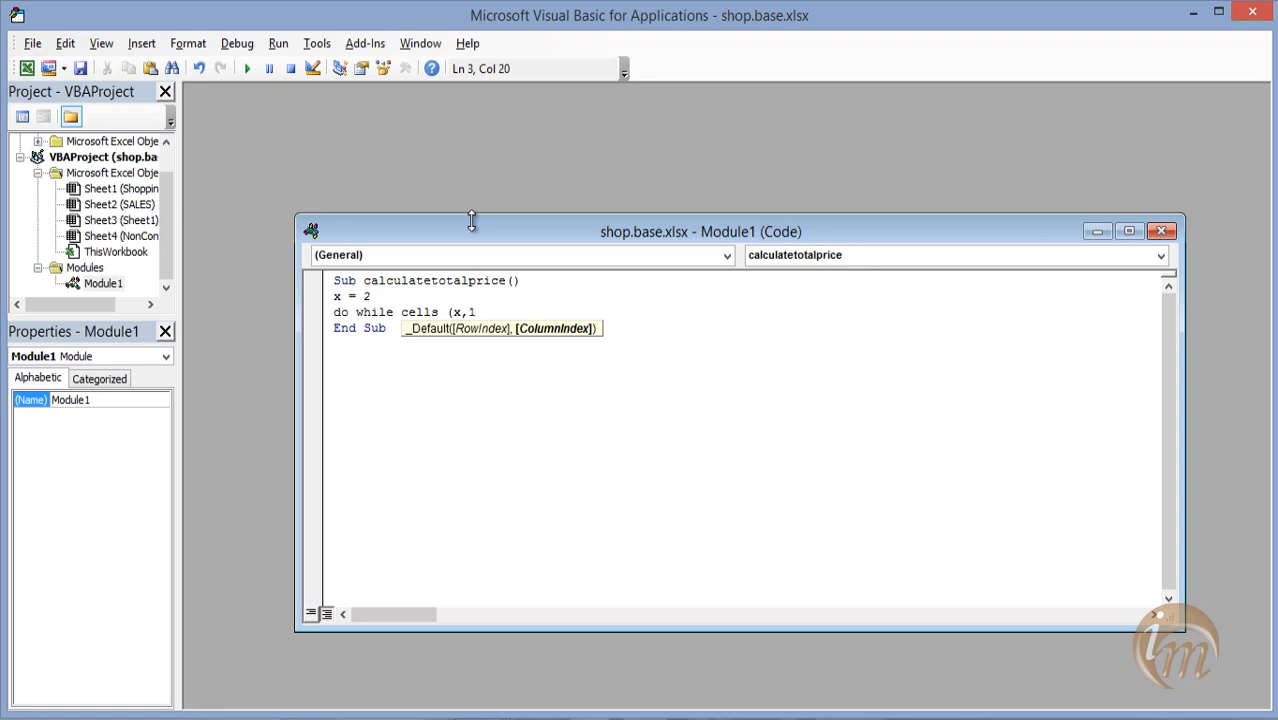
pyautogui.write(')')
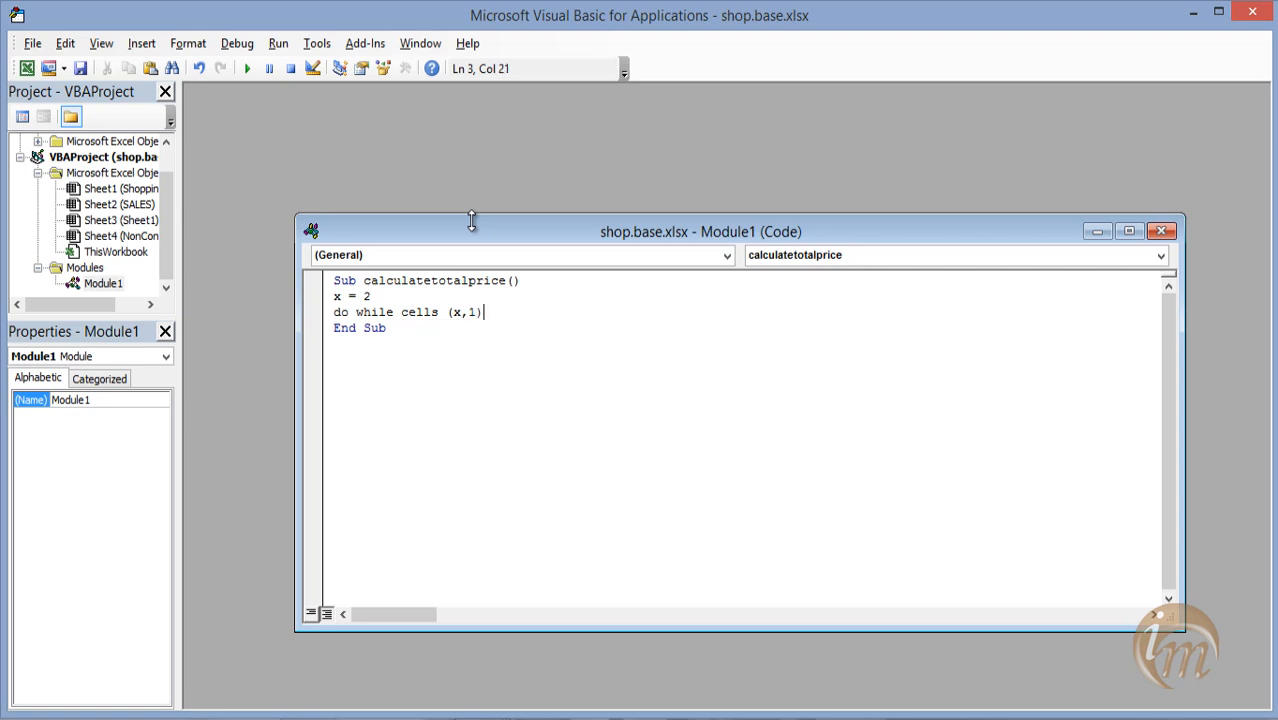
pyautogui.write('<>"')
pyautogui.press('Return')
# Begin the loop's total formula with Cells(x, 4).Value = Cells(x, 2).Value.
pyautogui.write('ce')
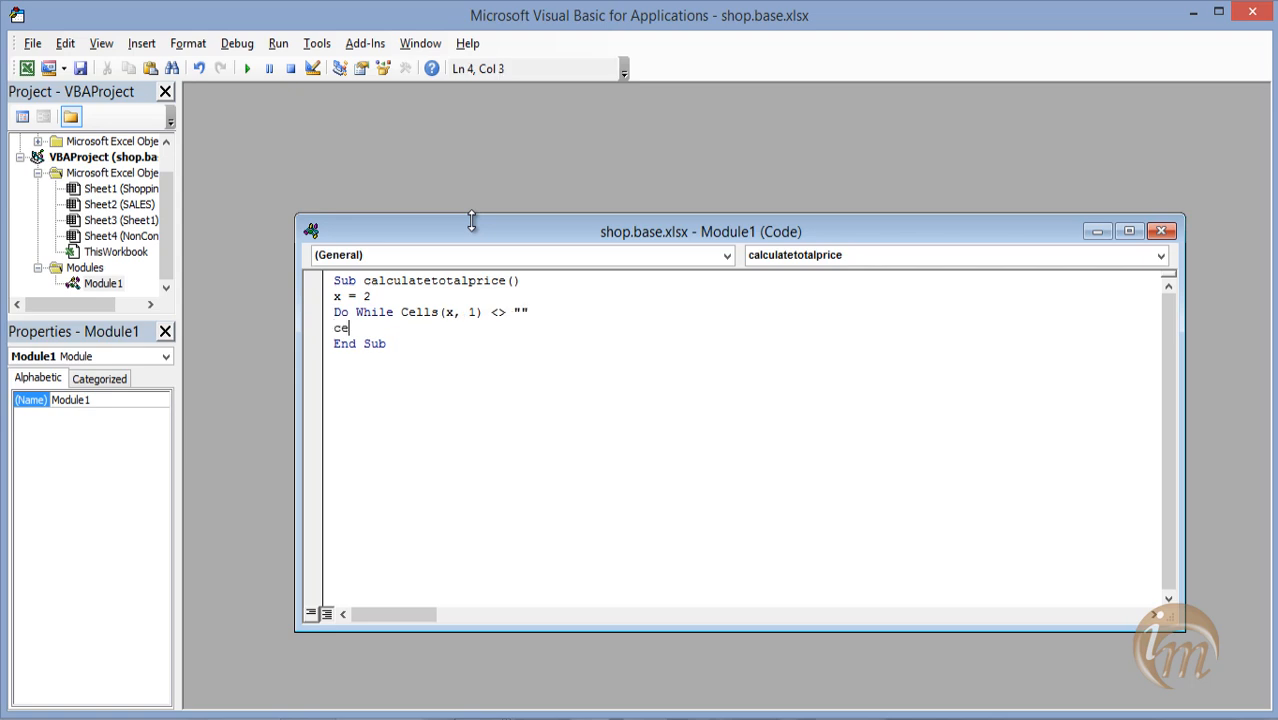
pyautogui.write('lls(x,4')
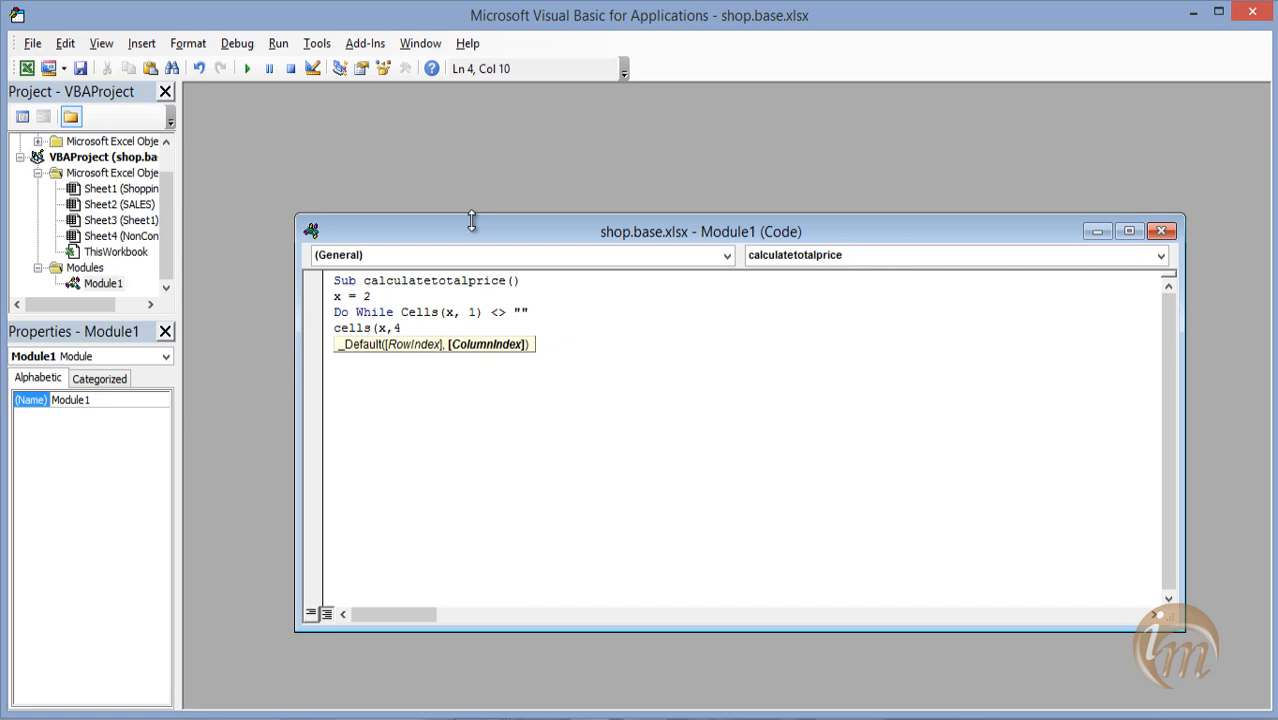
pyautogui.write(')')
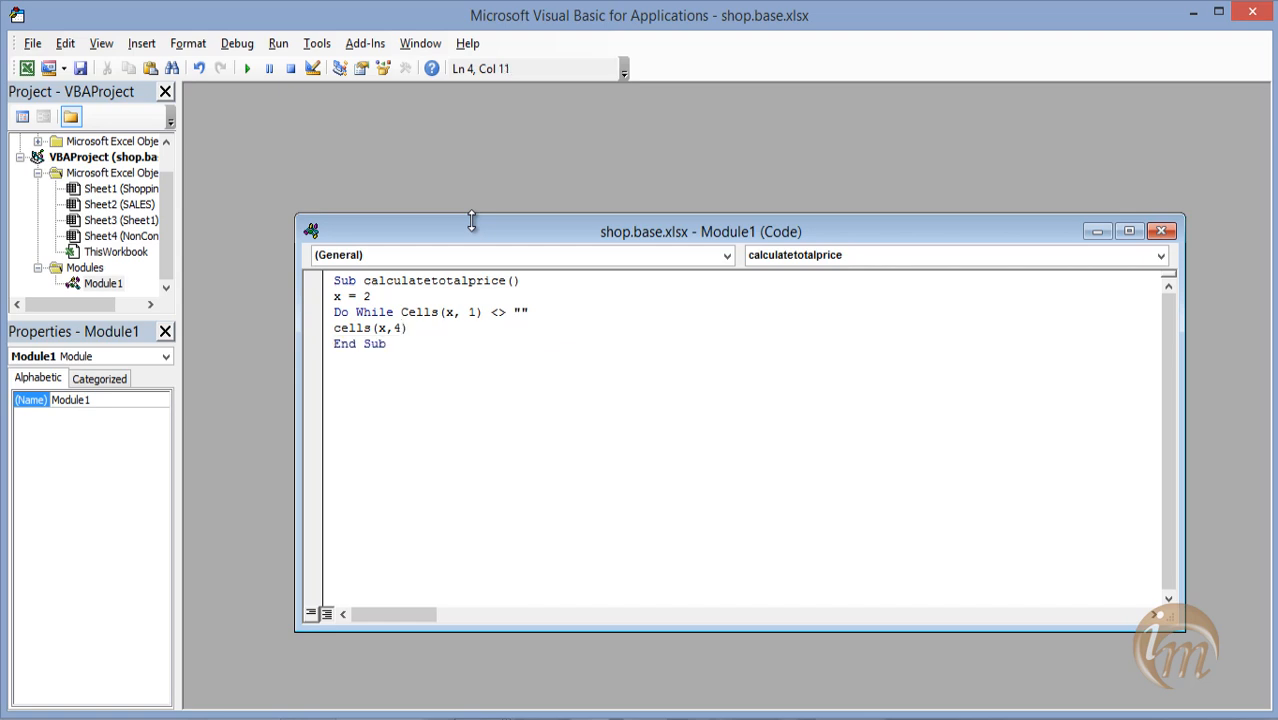
pyautogui.write('.value=cells(x,')
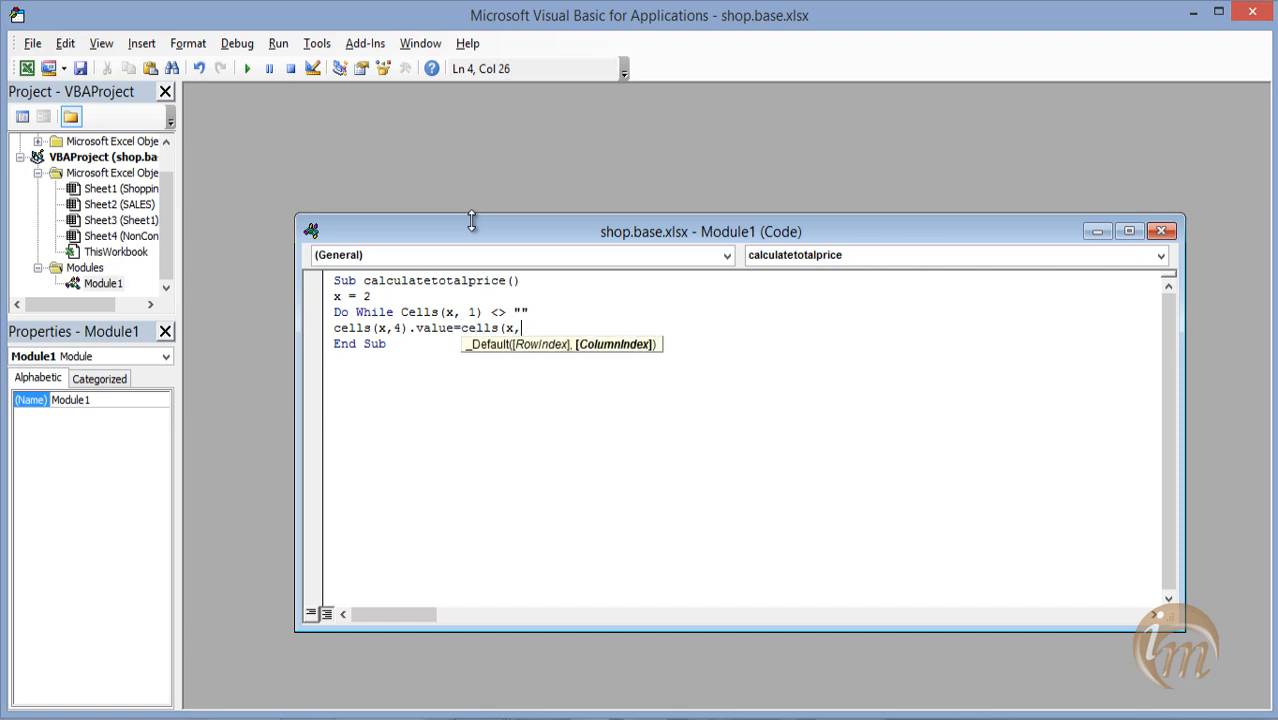
pyautogui.write('2)')
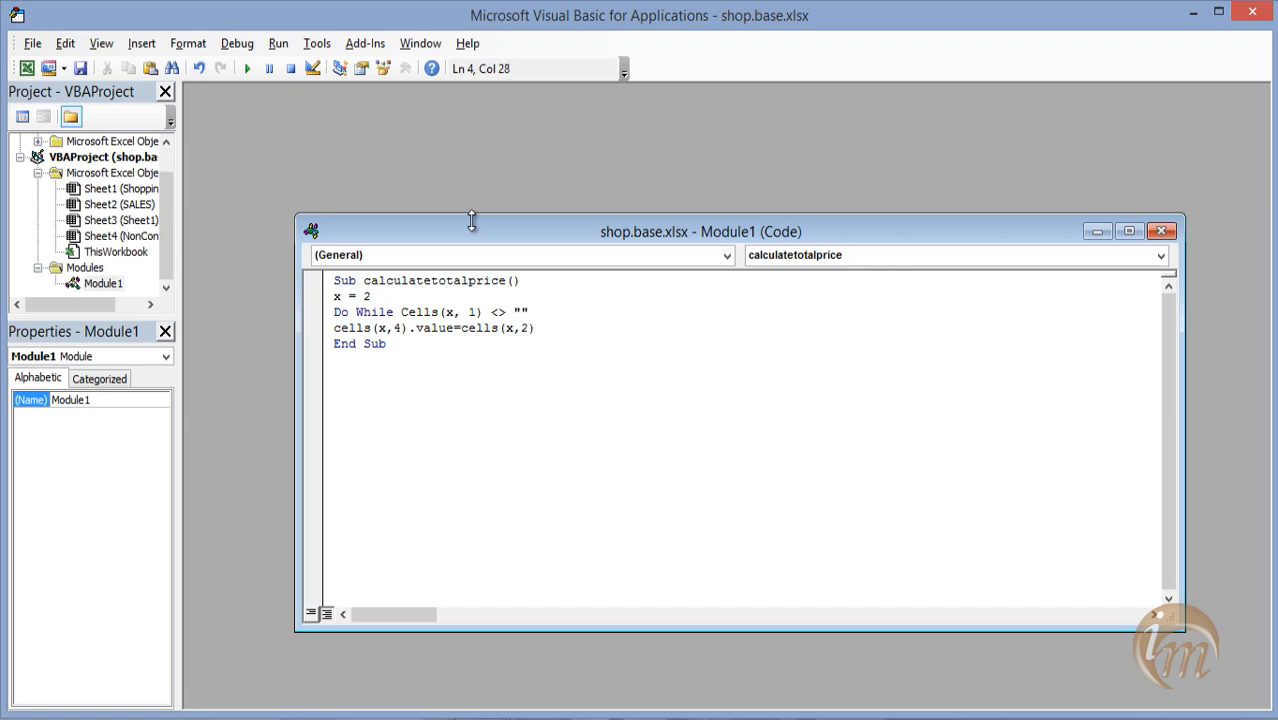
pyautogui.write('.value+cells(x')
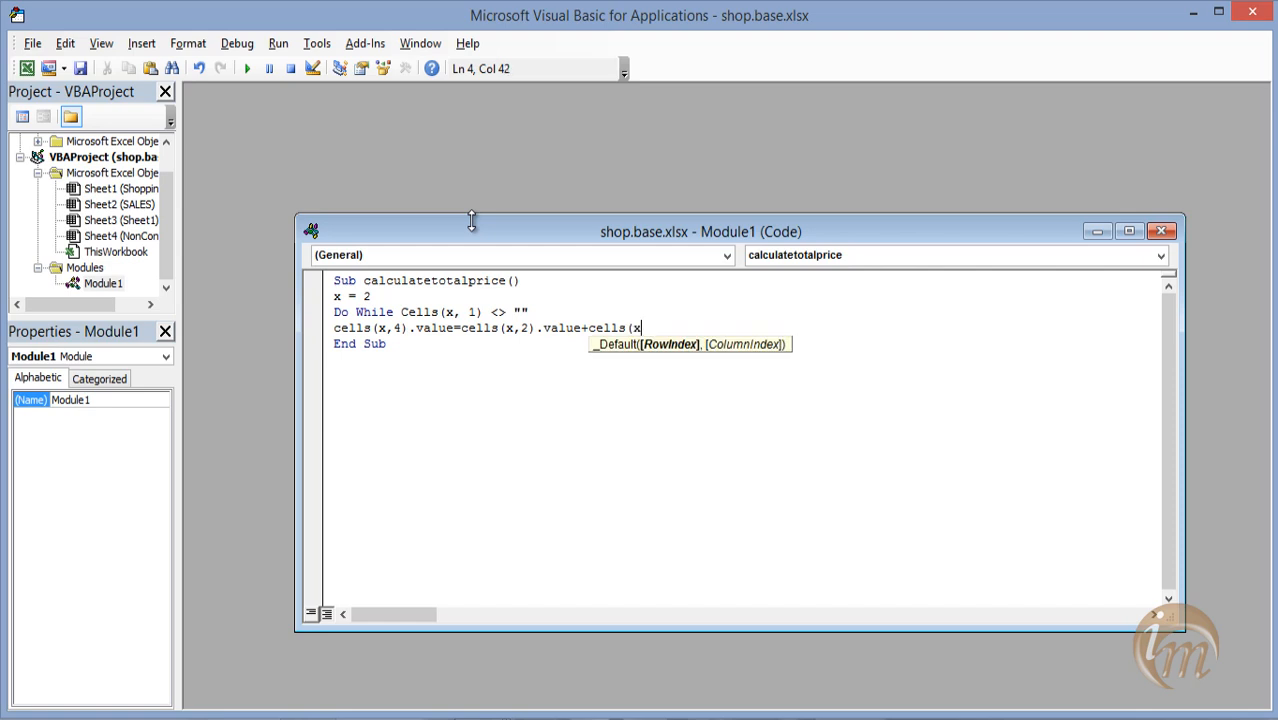
pyautogui.write(',2')
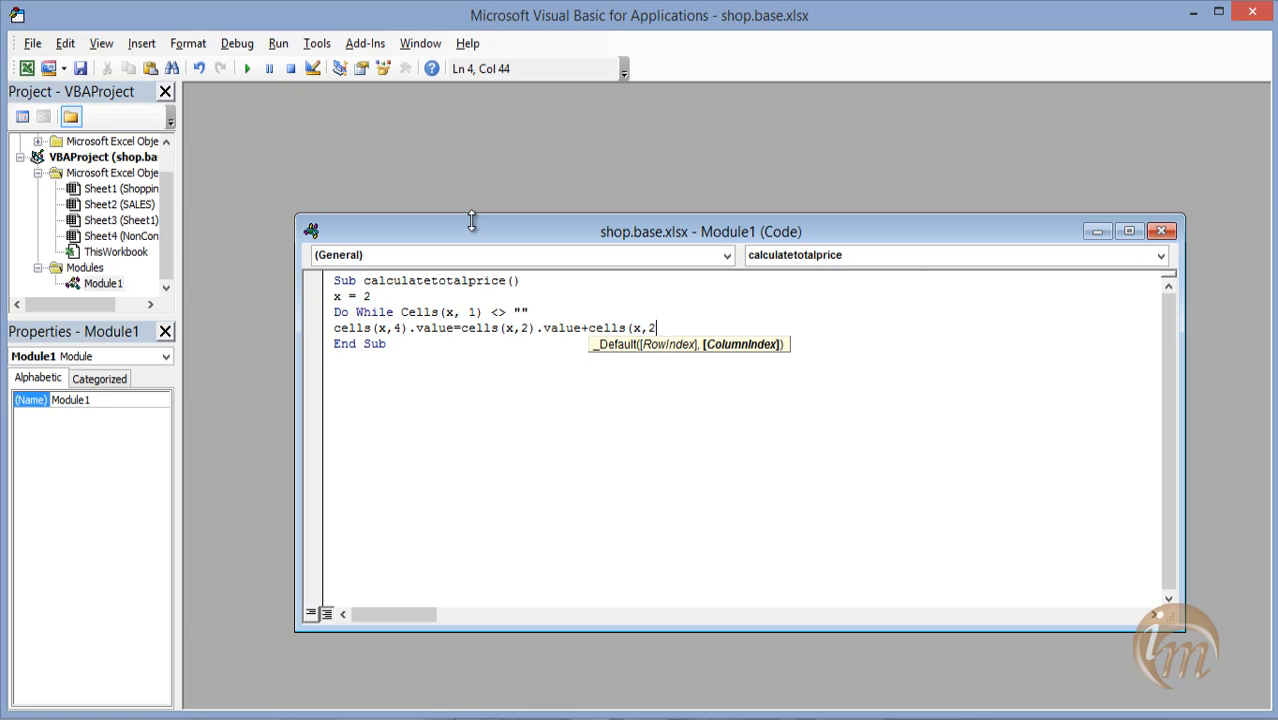
pyautogui.write(')*cells')
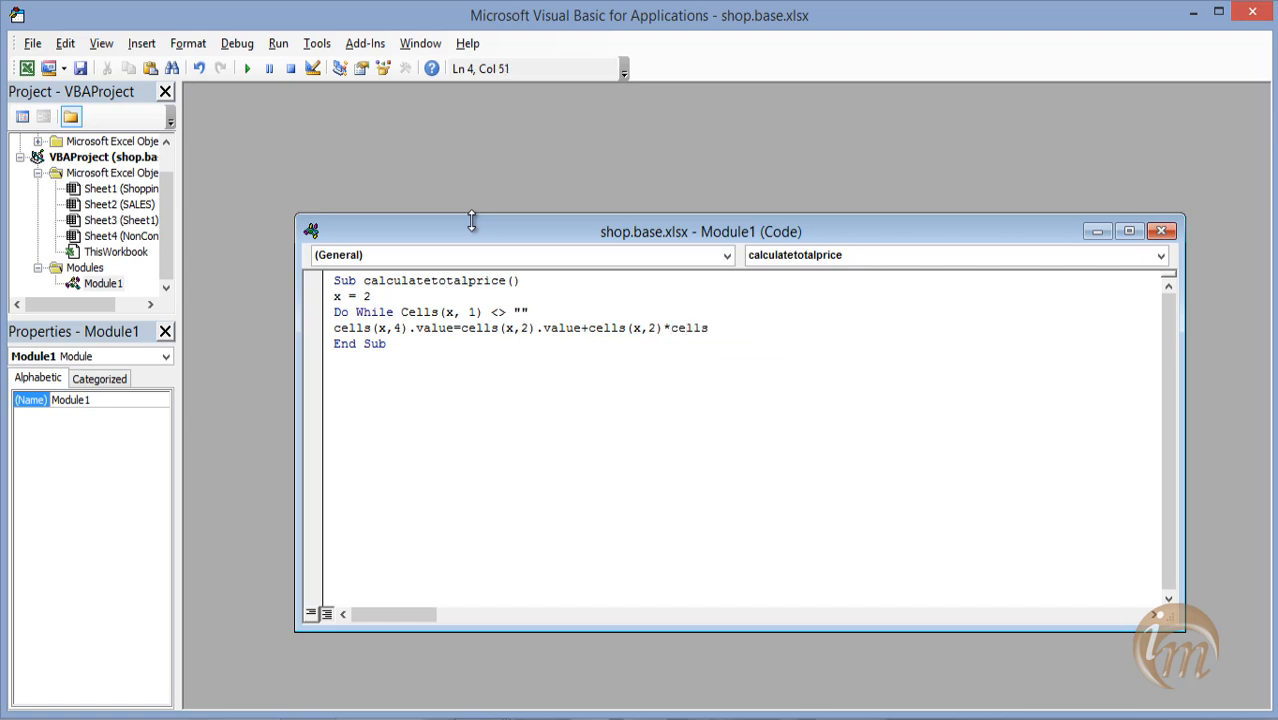
pyautogui.write('(x')
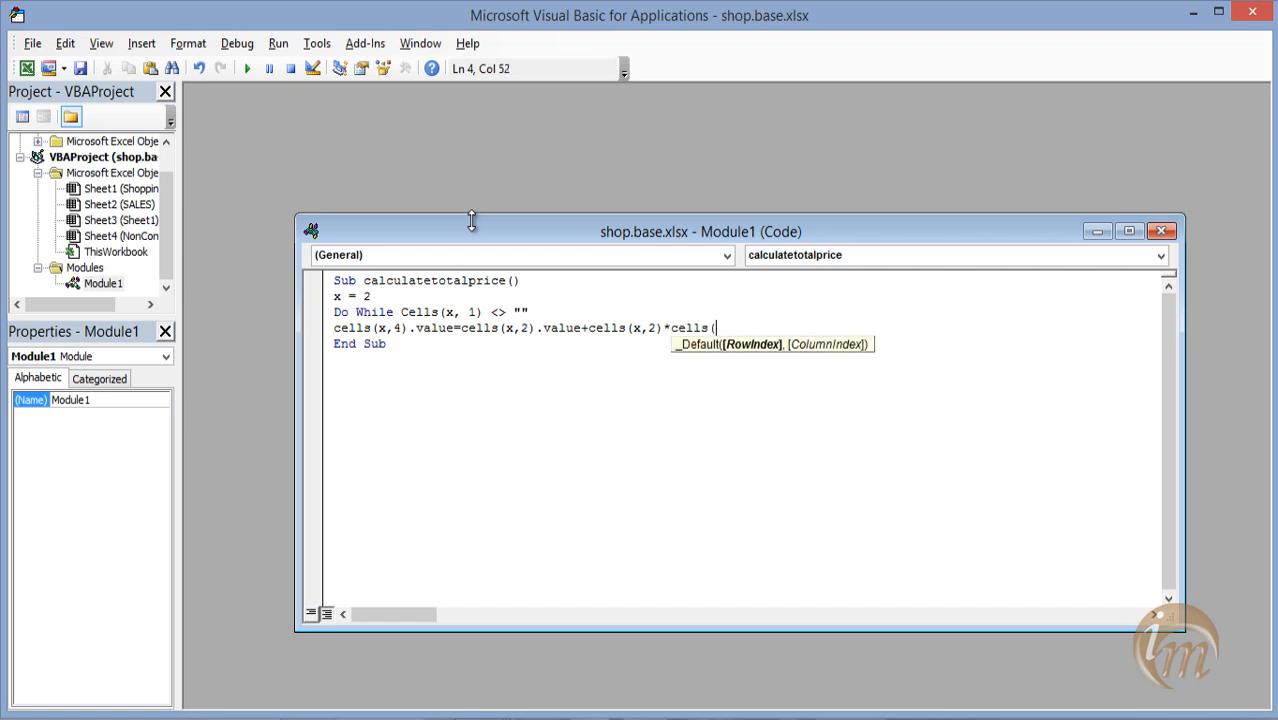
pyautogui.write(',3')
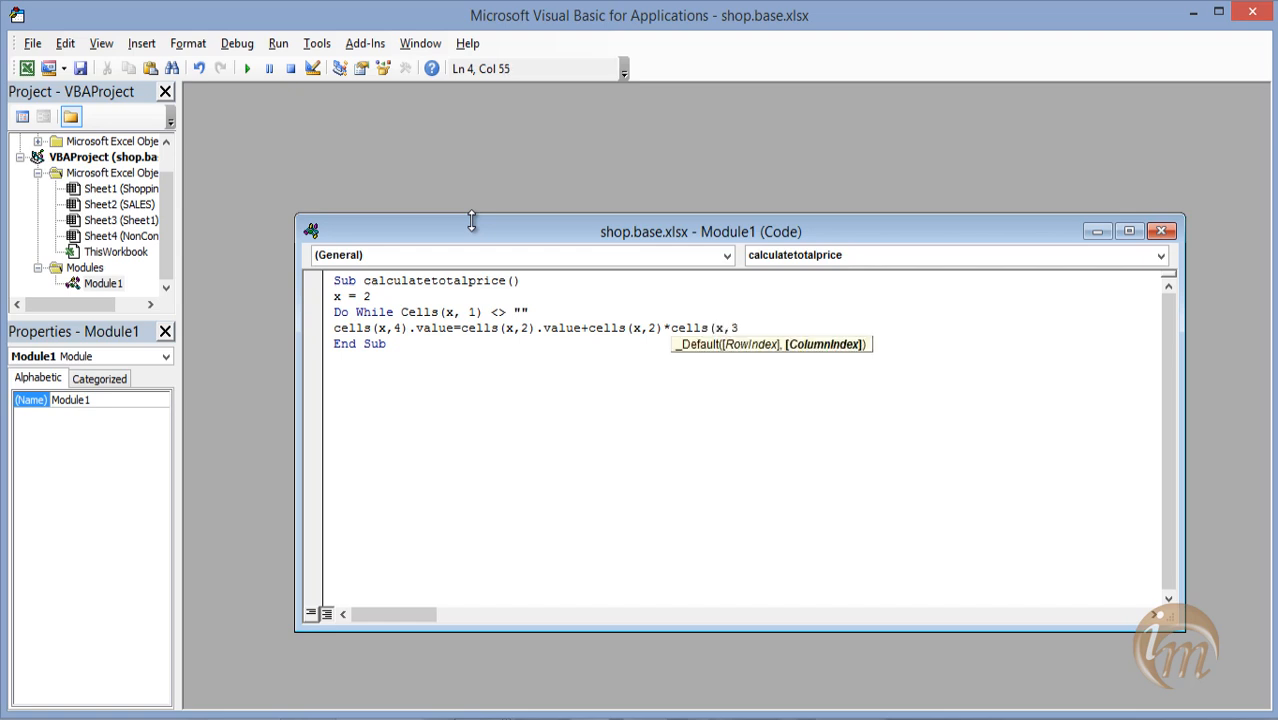
pyautogui.write(')')
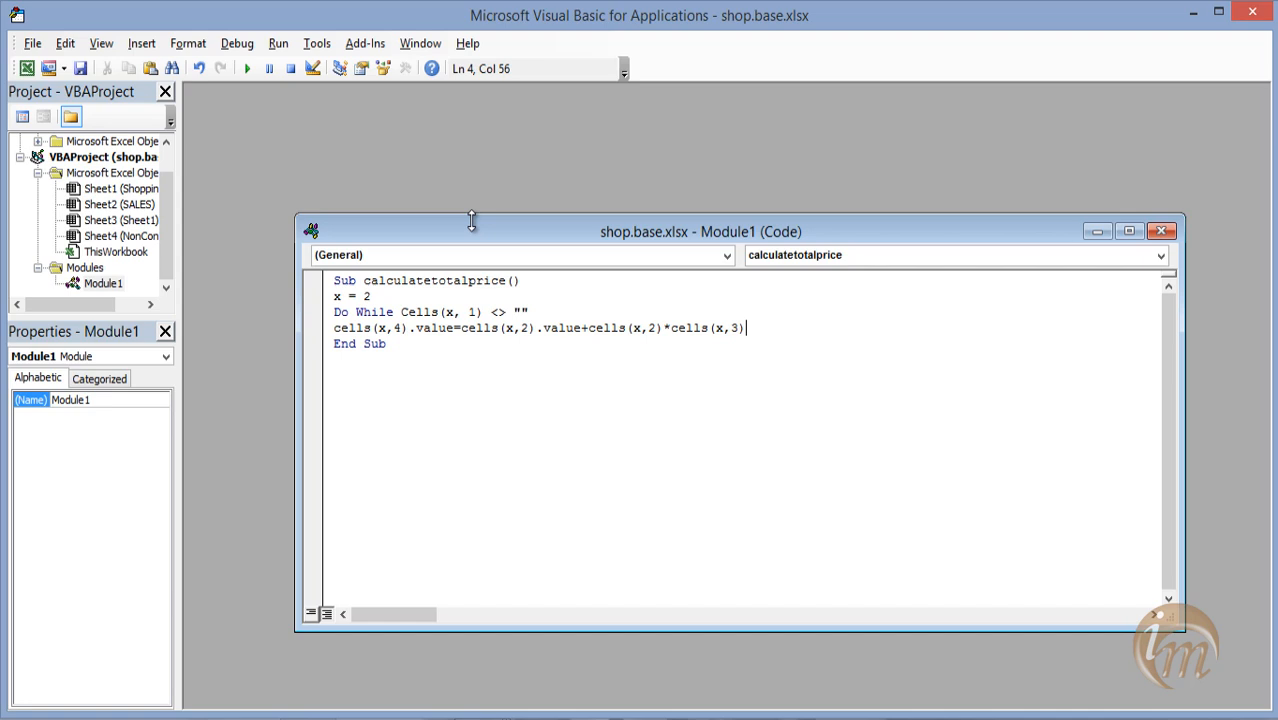
# Complete the total formula by appending + Cells(x, 2) * Cells(x, 3).
pyautogui.press('Return')
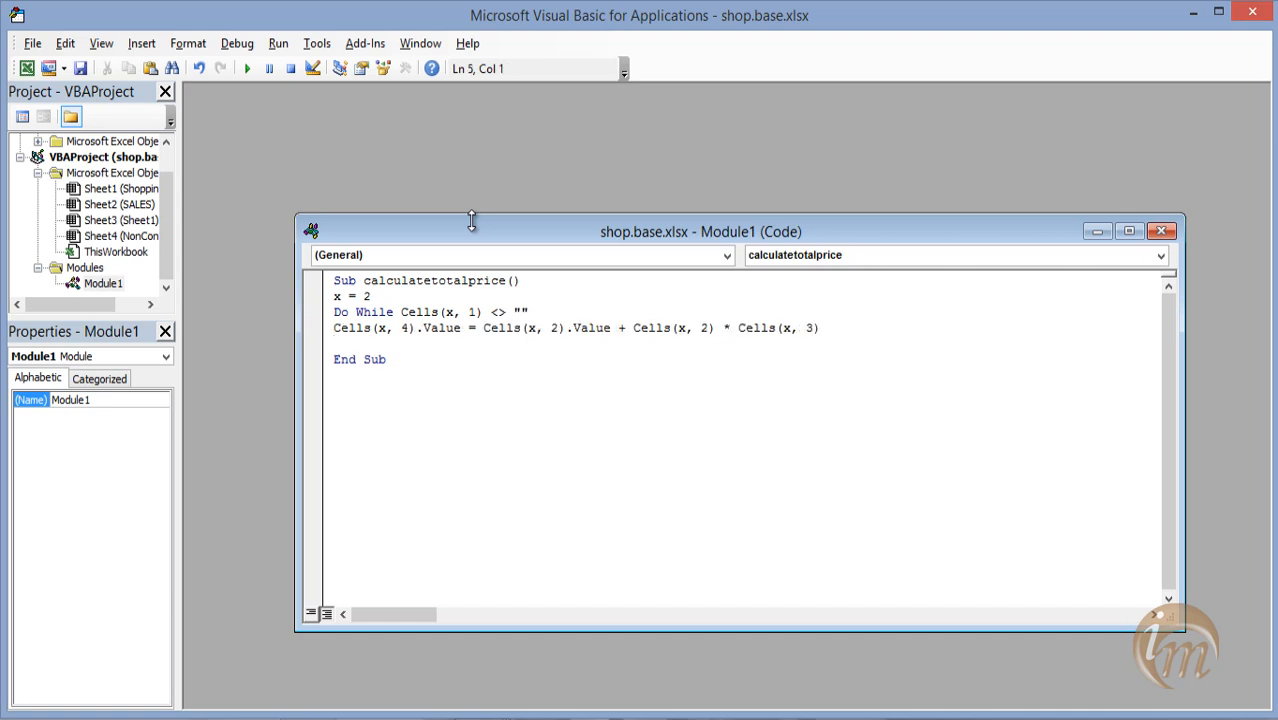
# Increment the row counter with x = x + 1 and close the block with Loop.
pyautogui.write('x=x+1')
pyautogui.press('Return')
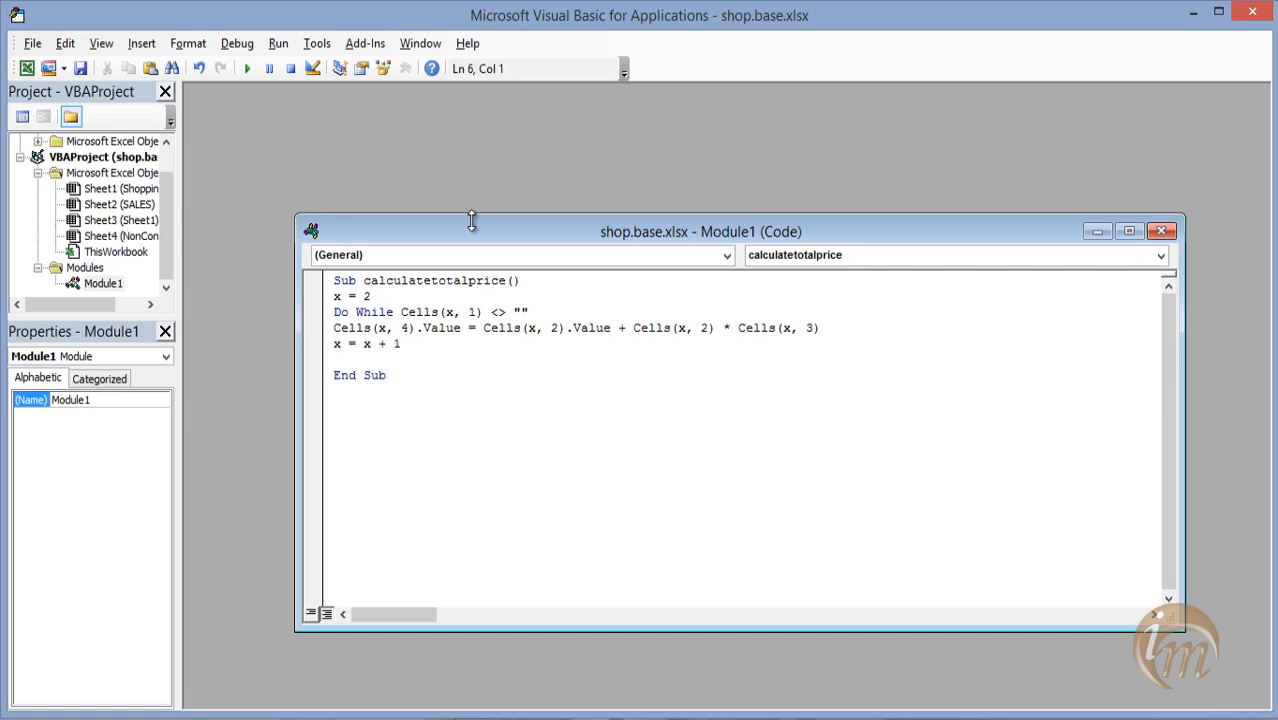
pyautogui.write('loop')
pyautogui.press('Return')
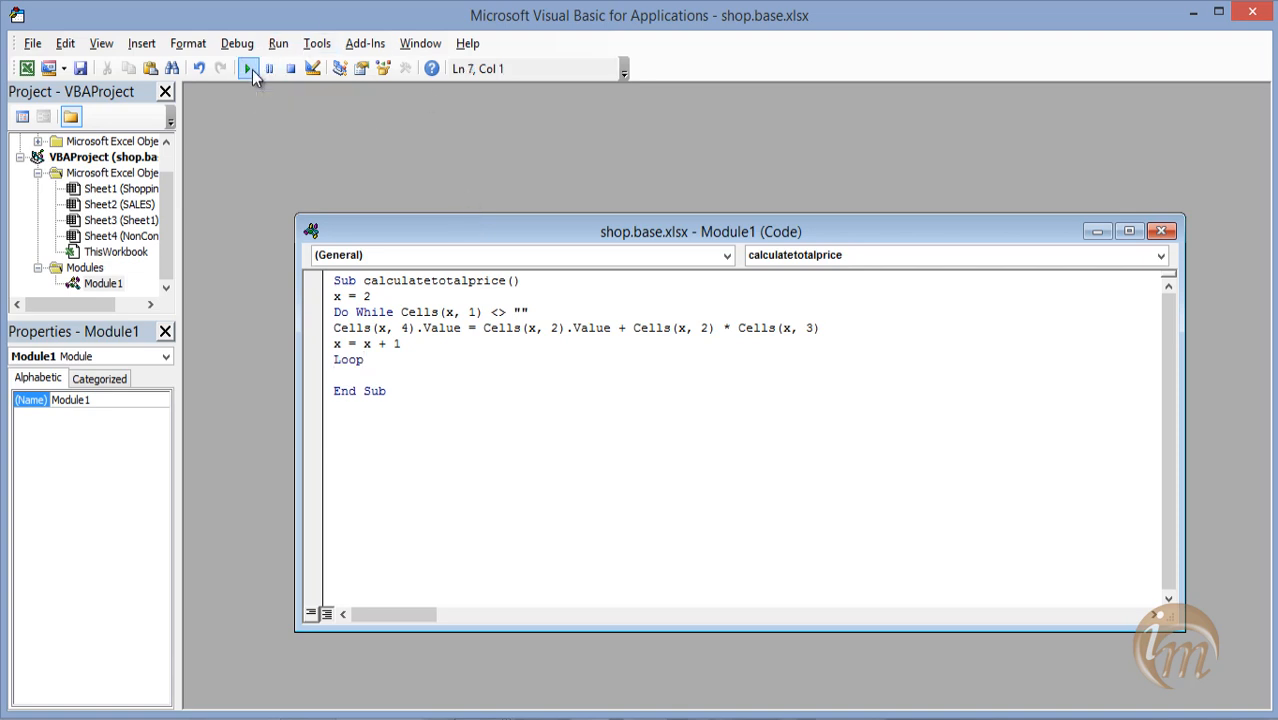
# Close the code window and the Visual Basic editor, and clear the totals in D2:D4 on Sheet1.
pyautogui.click(1161, 231)
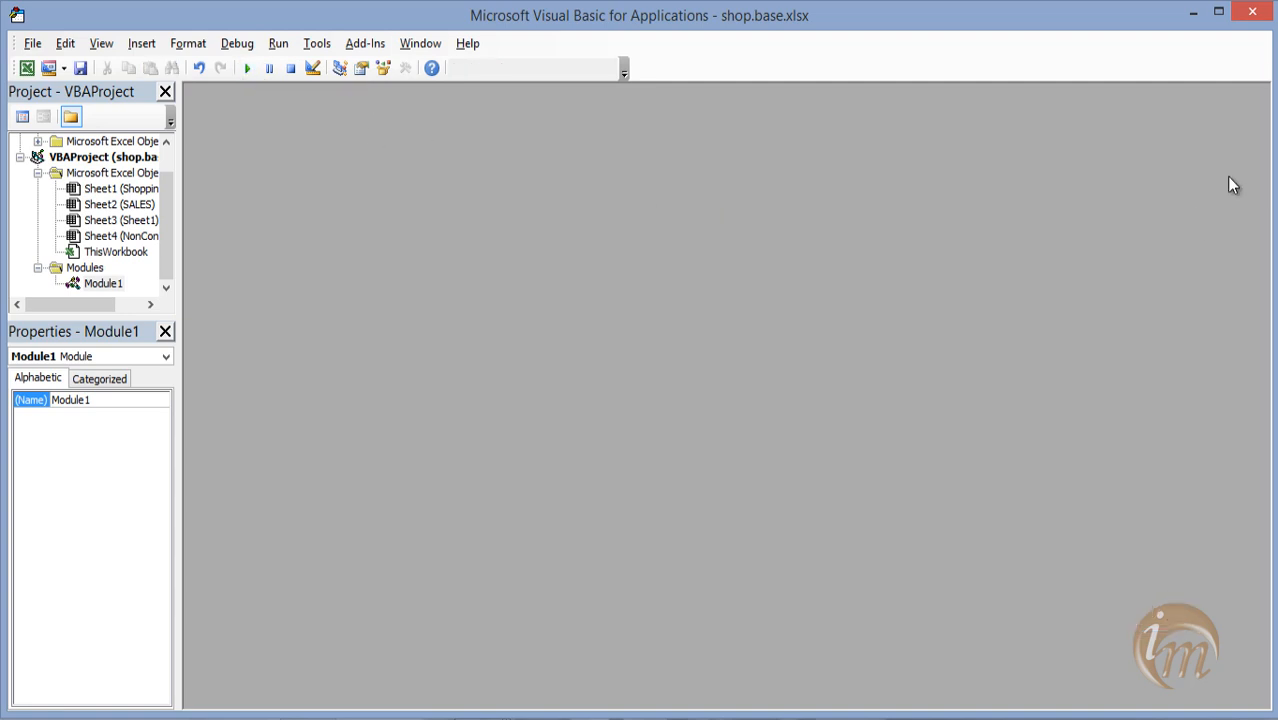
pyautogui.click(1252, 11)
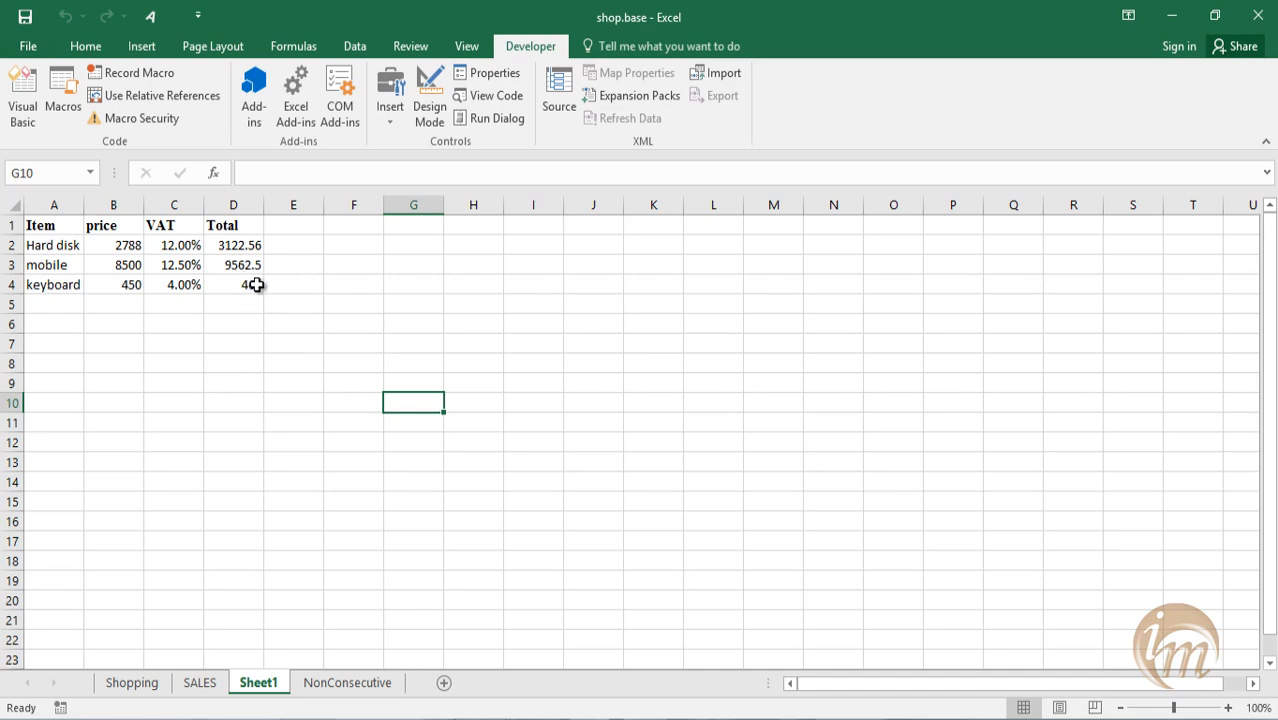
pyautogui.moveTo(257, 285); pyautogui.dragTo(242, 246)
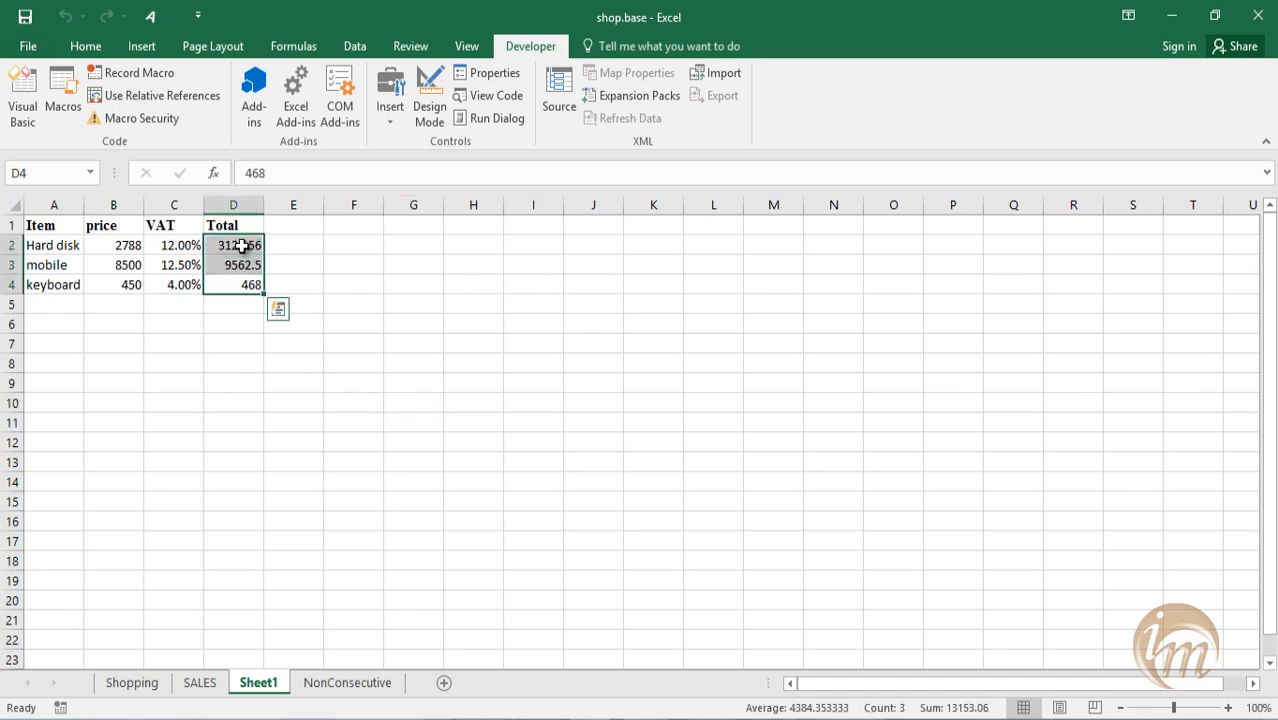
pyautogui.press('Delete')
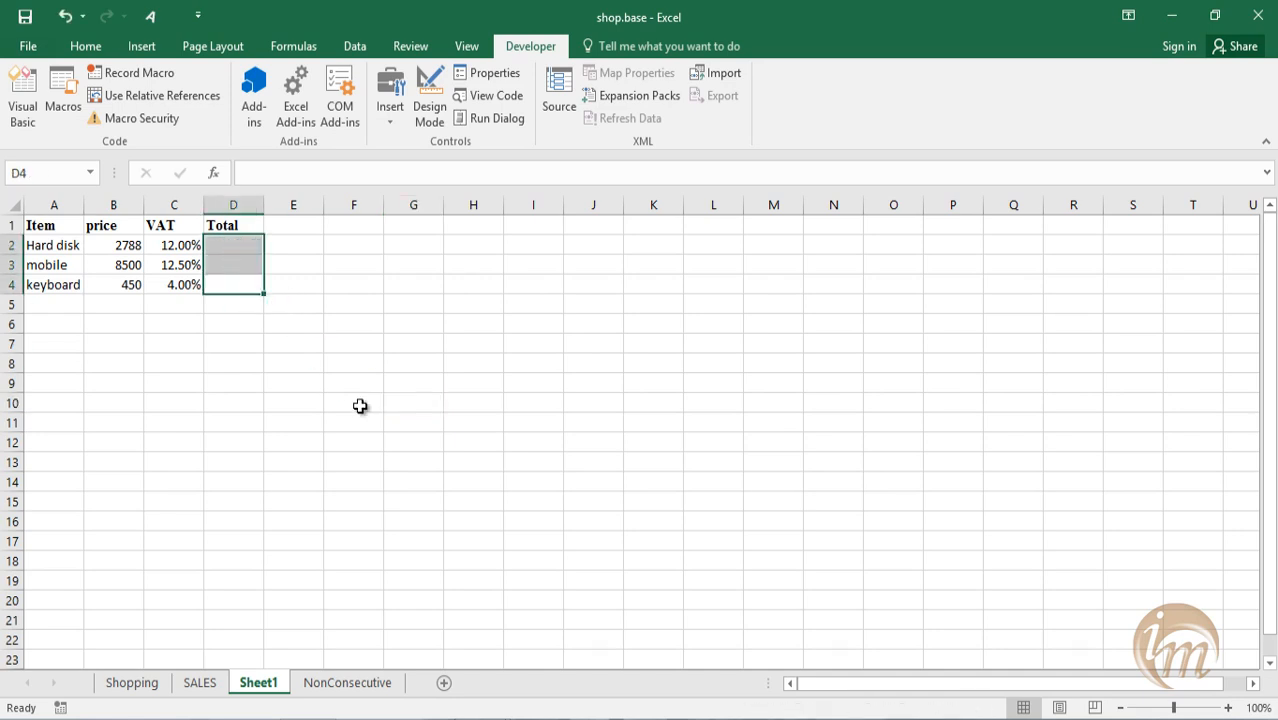
pyautogui.click(222, 248)
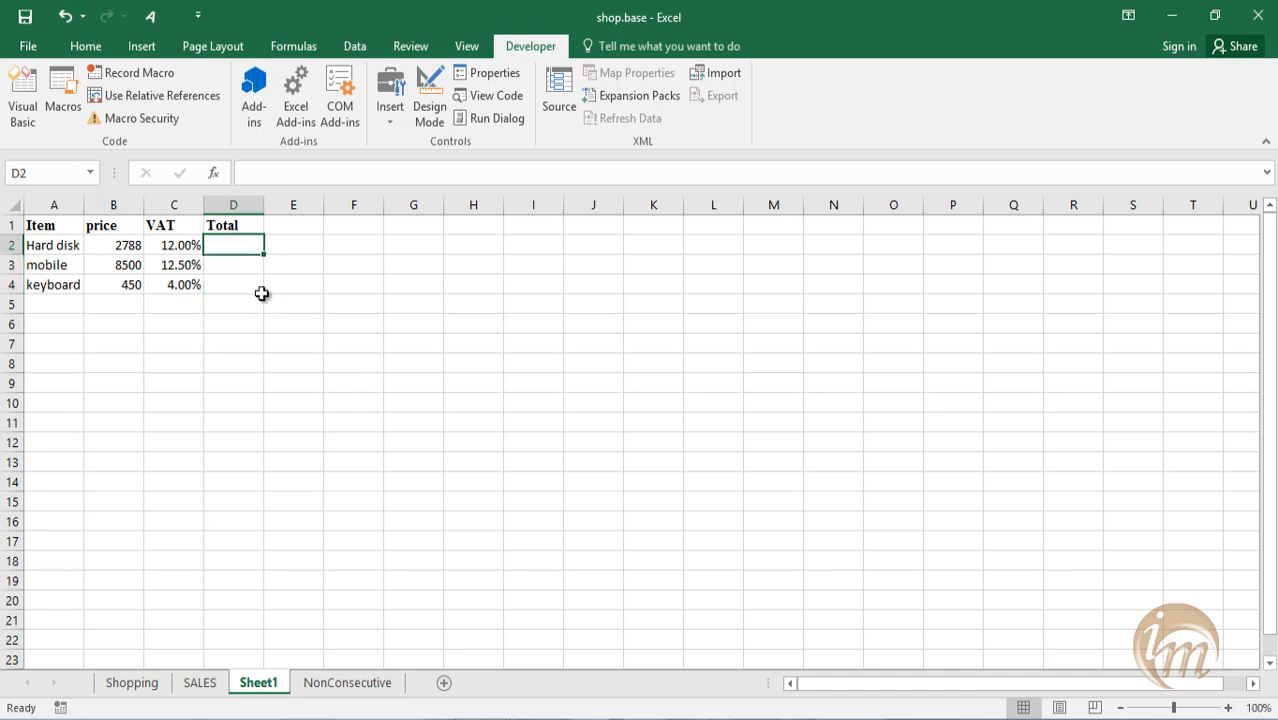
# Reopen the Visual Basic editor, run calculatetotalprice from the shop.base project's Module1, and return to the worksheet.
pyautogui.click(28, 122)
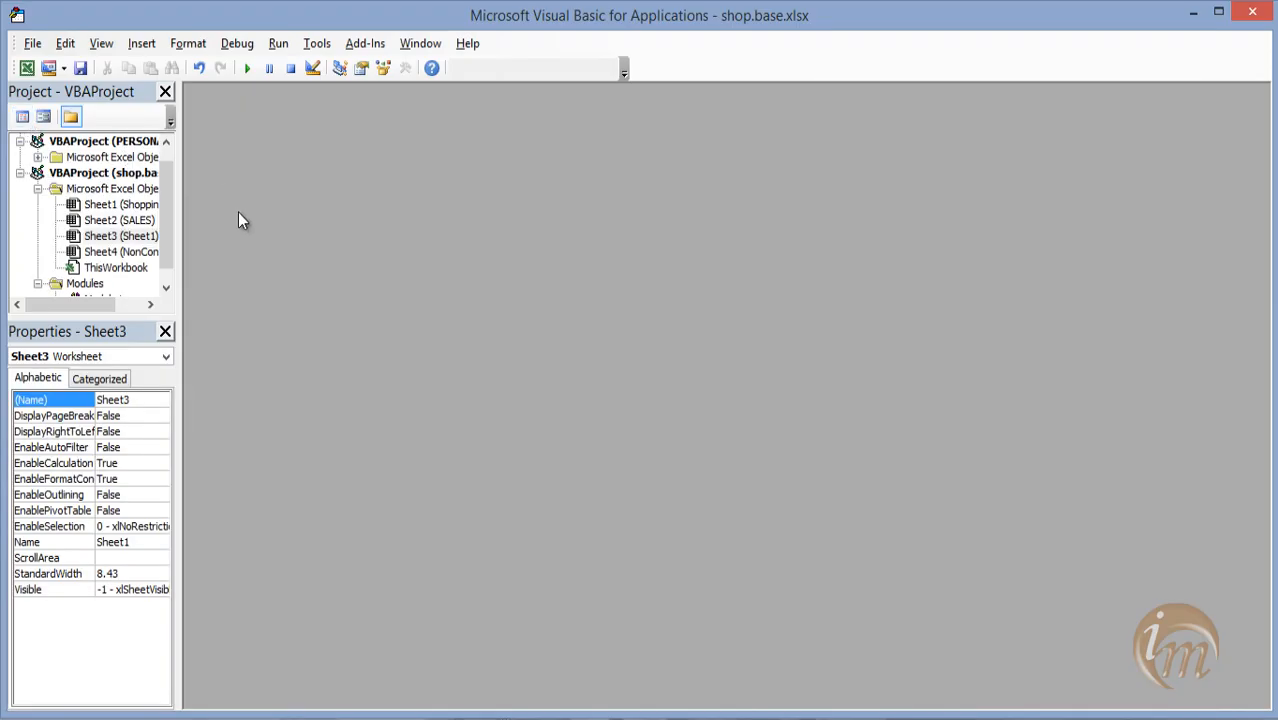
pyautogui.click(166, 242)
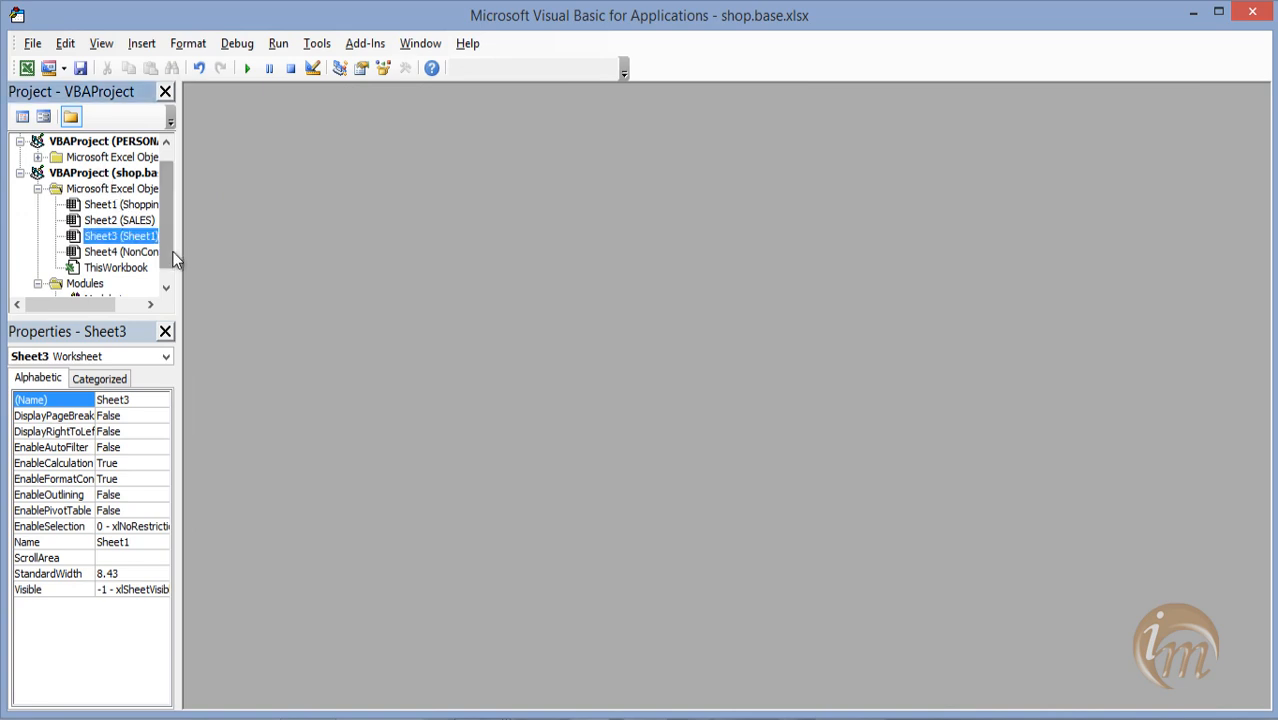
pyautogui.scroll(-1, 173, 258)
pyautogui.click(105, 283)
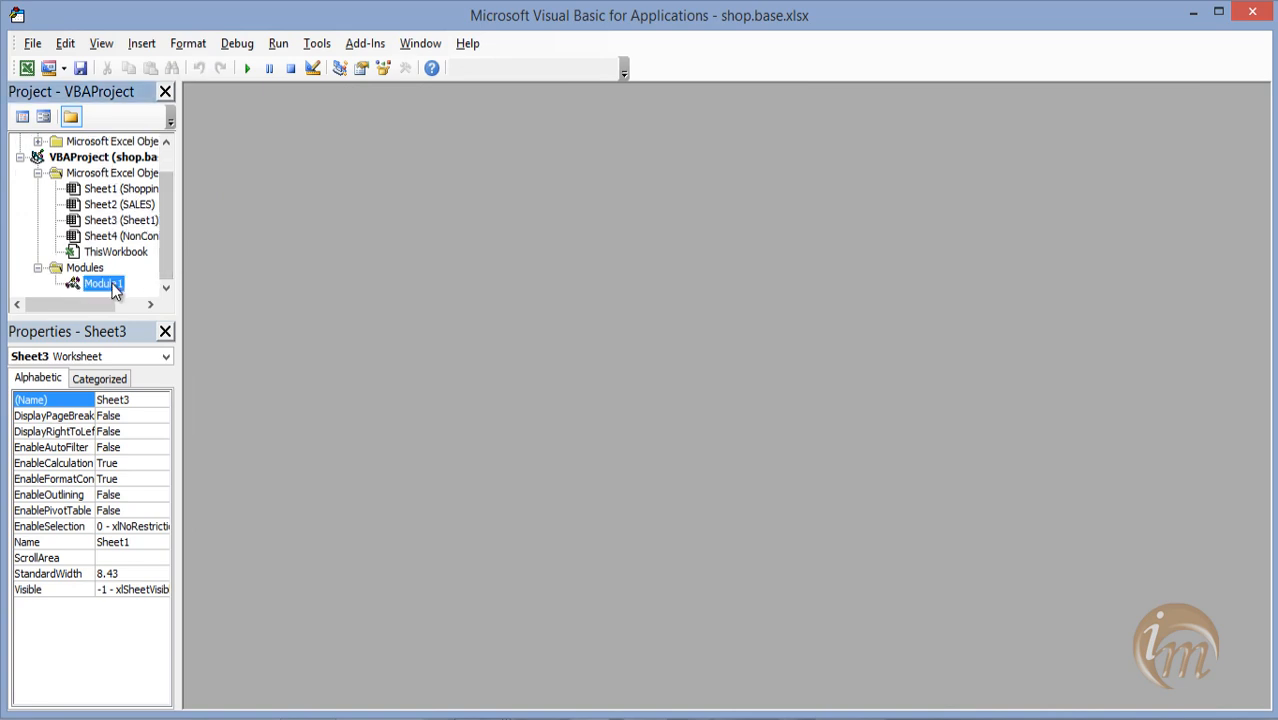
pyautogui.click(246, 69)
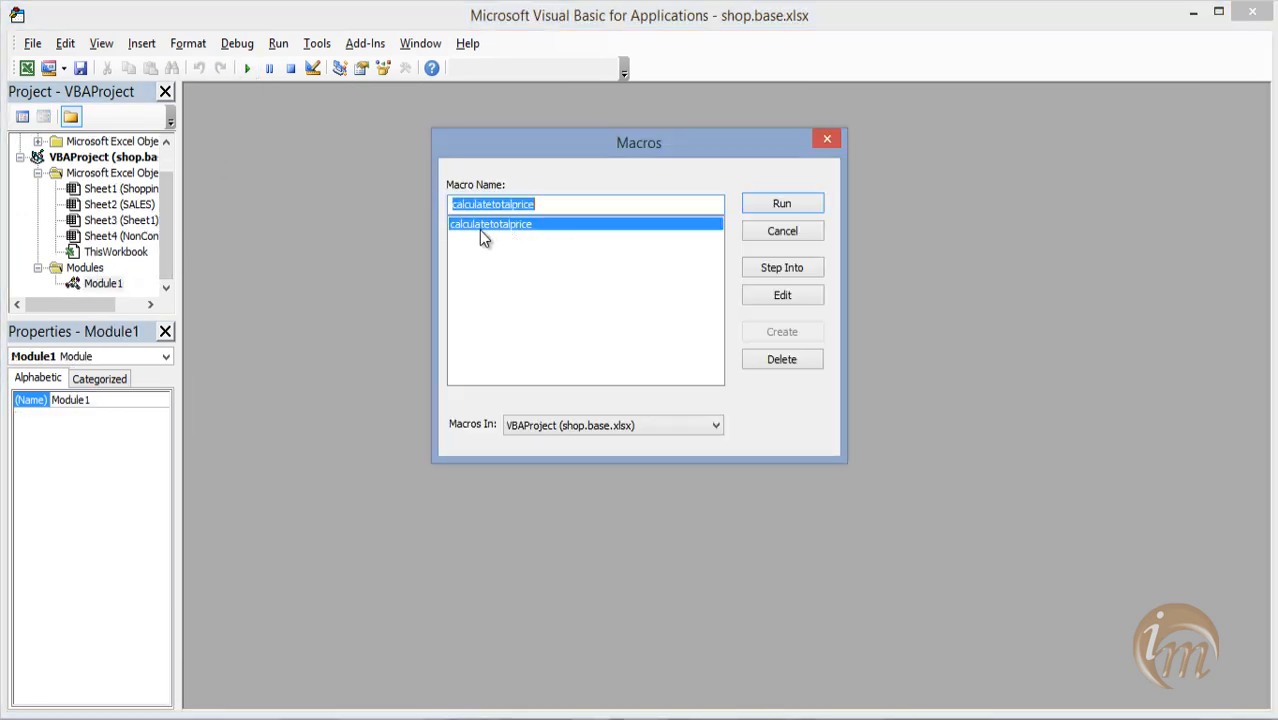
pyautogui.click(765, 209)
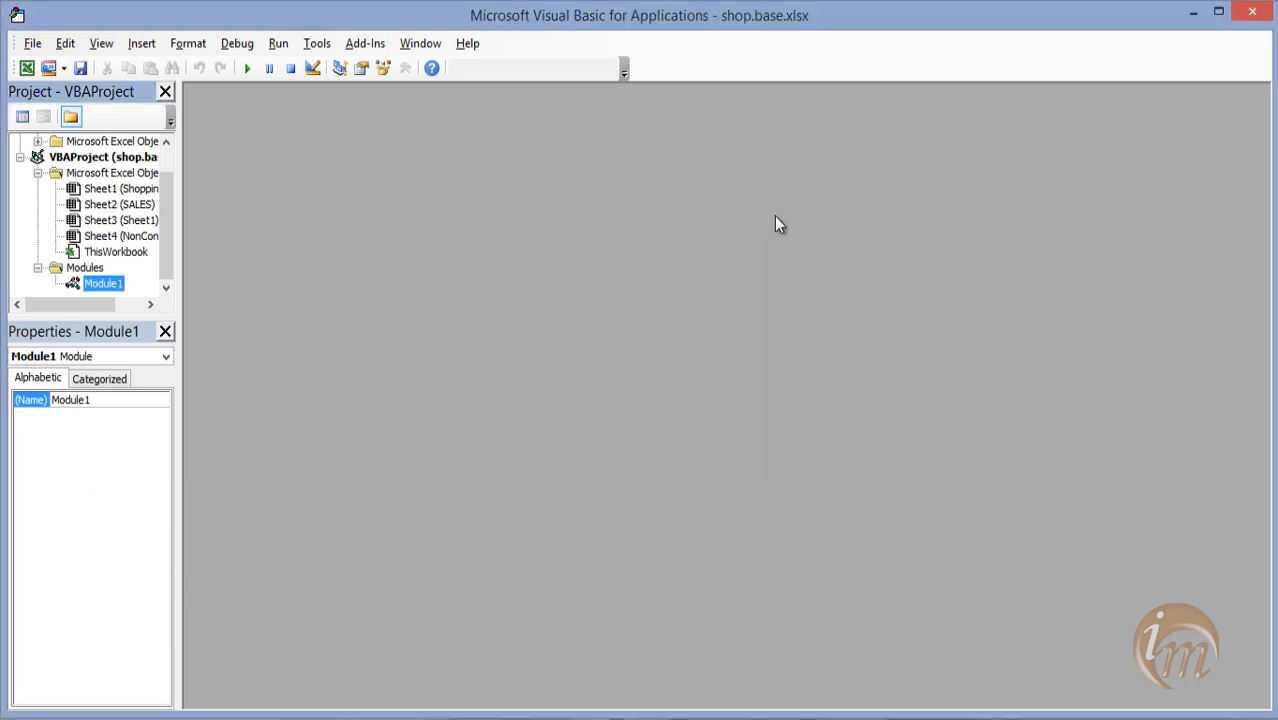
pyautogui.click(1252, 11)
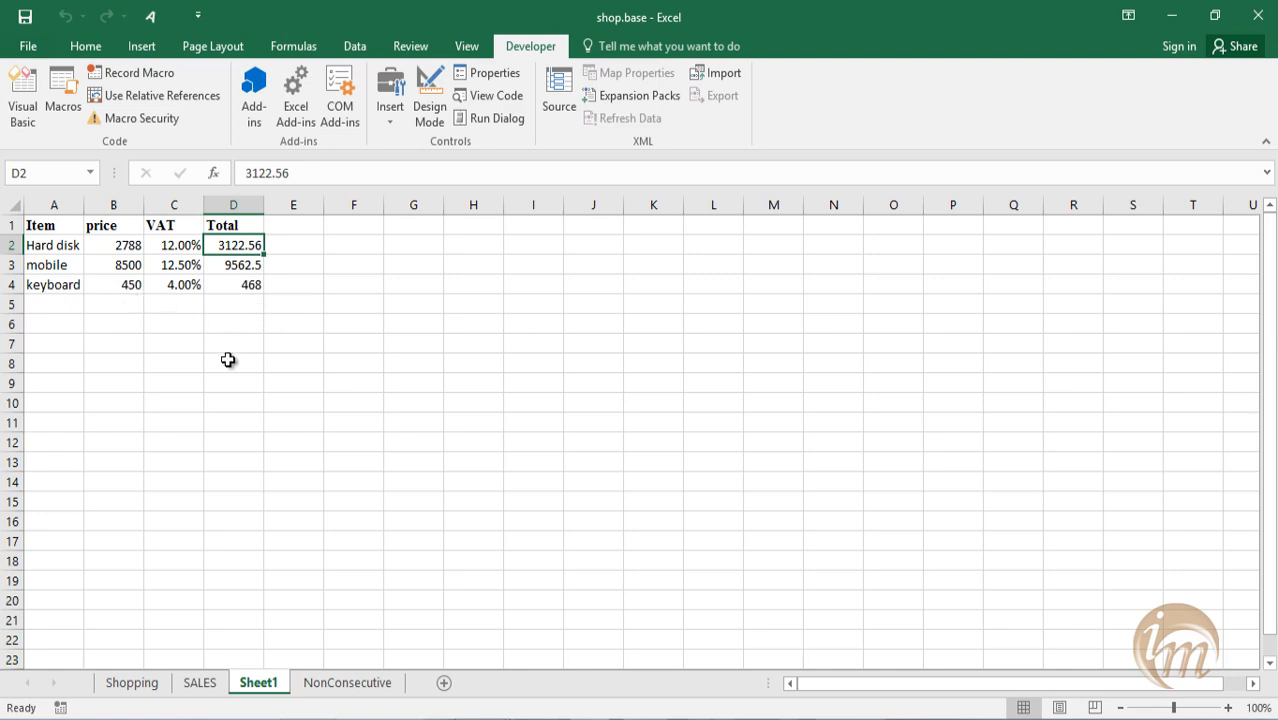
# Add a mouse item in row 5 with price 150 and VAT 4.00%.
pyautogui.click(46, 308)
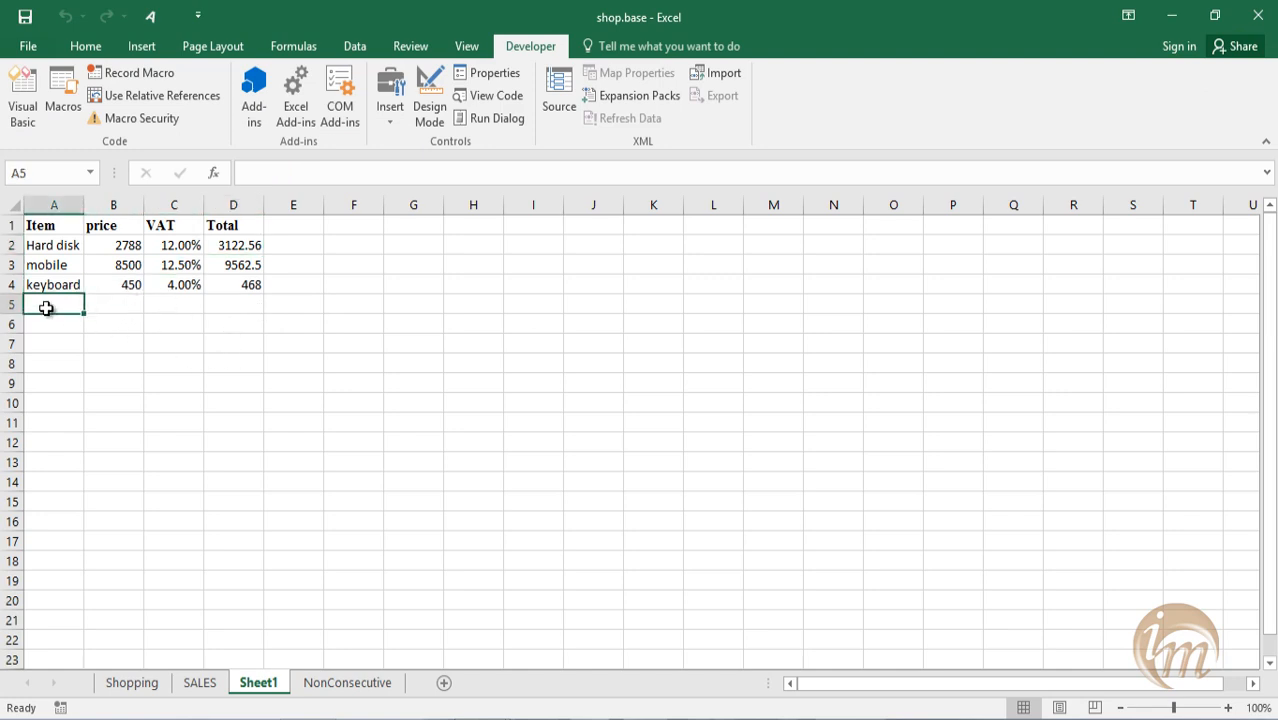
pyautogui.write('mouse')
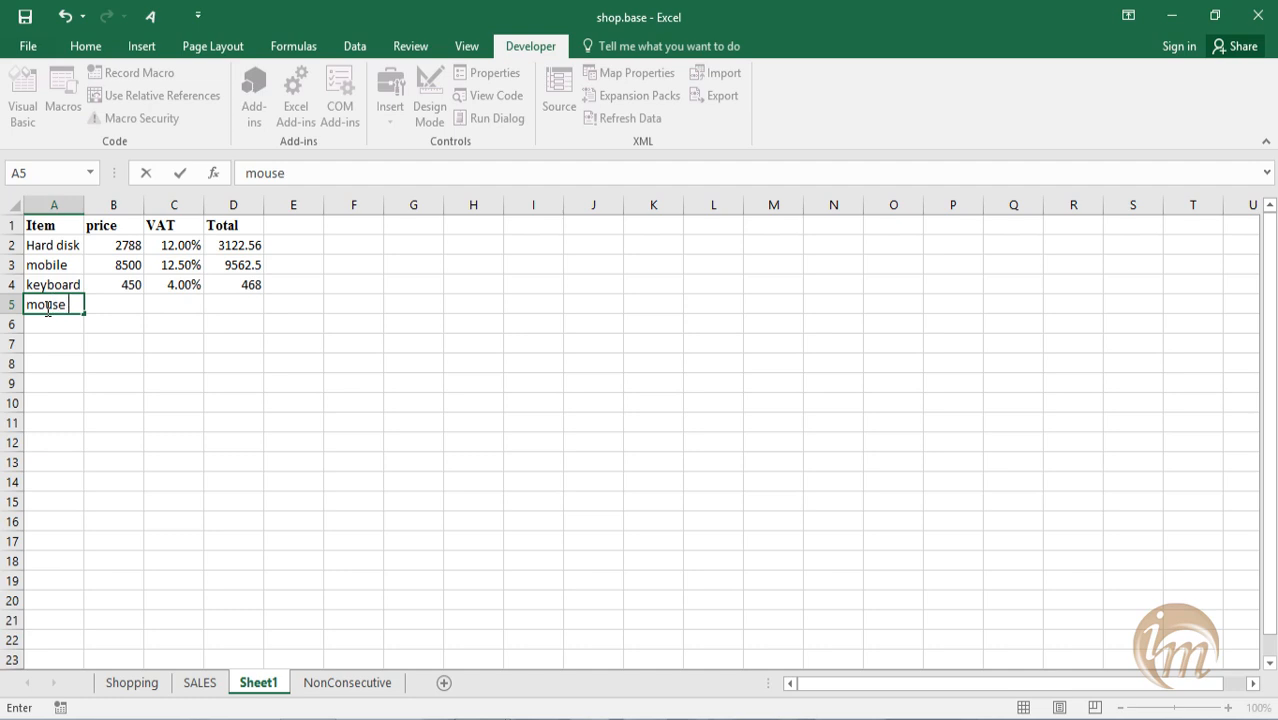
pyautogui.press('Tab')
pyautogui.write('15')
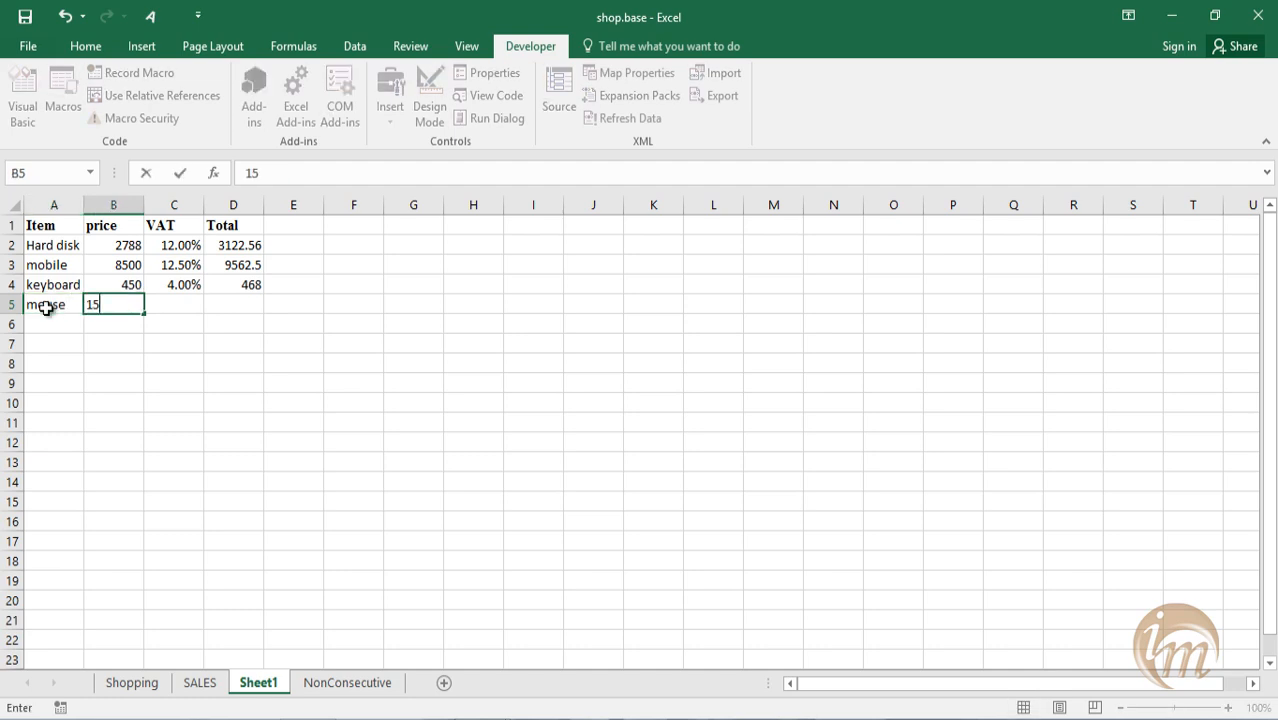
pyautogui.write('0')
pyautogui.press('Return')
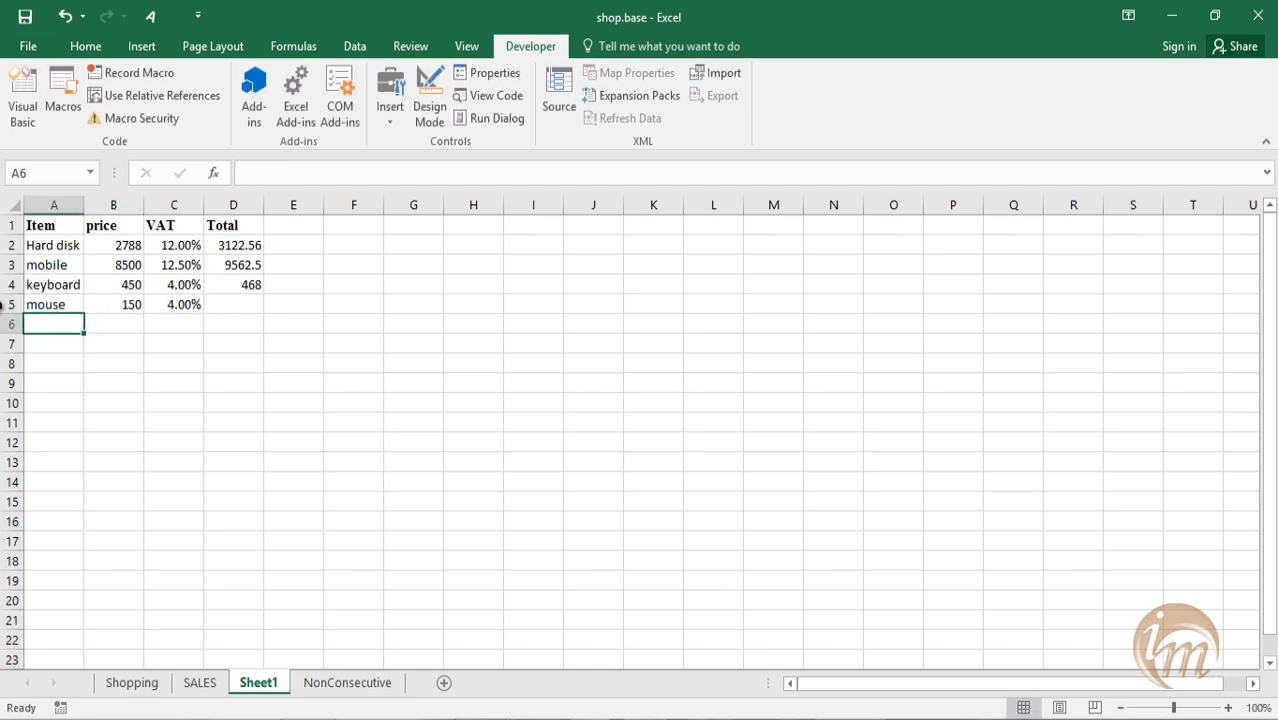
# Run the calculatetotalprice macro from the worksheet with D5 selected to fill the mouse item's total.
pyautogui.click(245, 304)
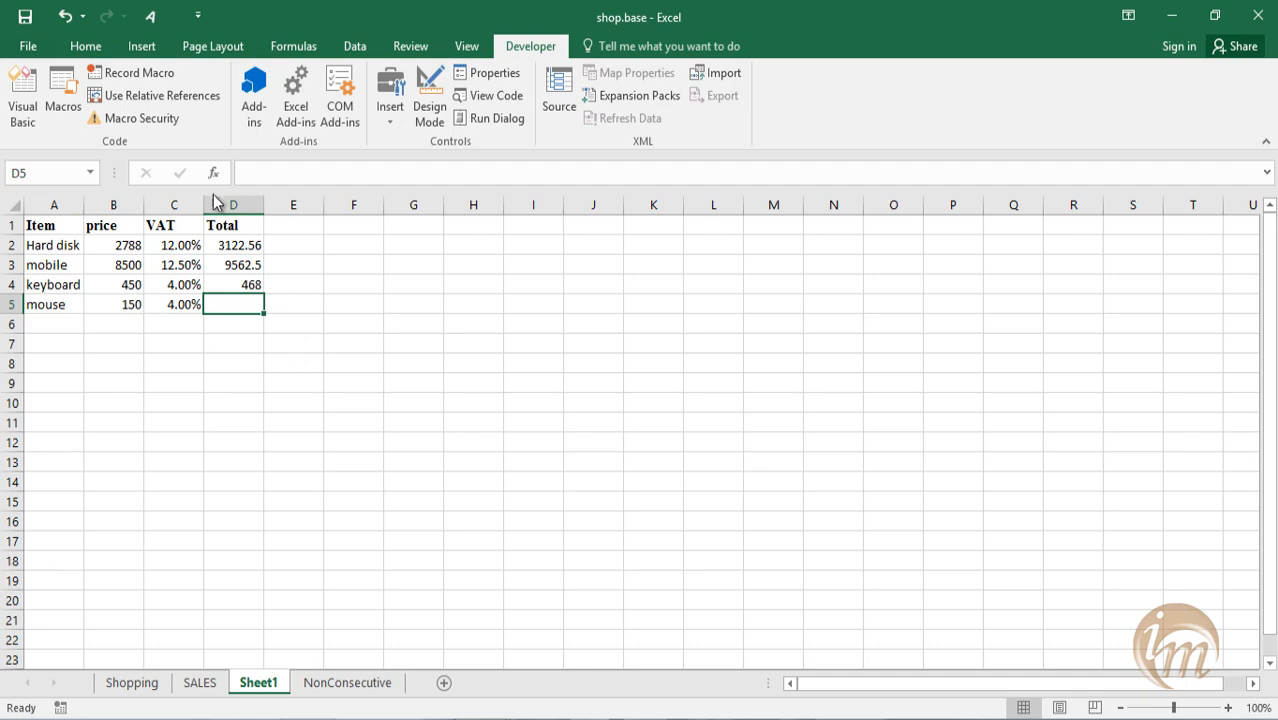
pyautogui.click(66, 98)
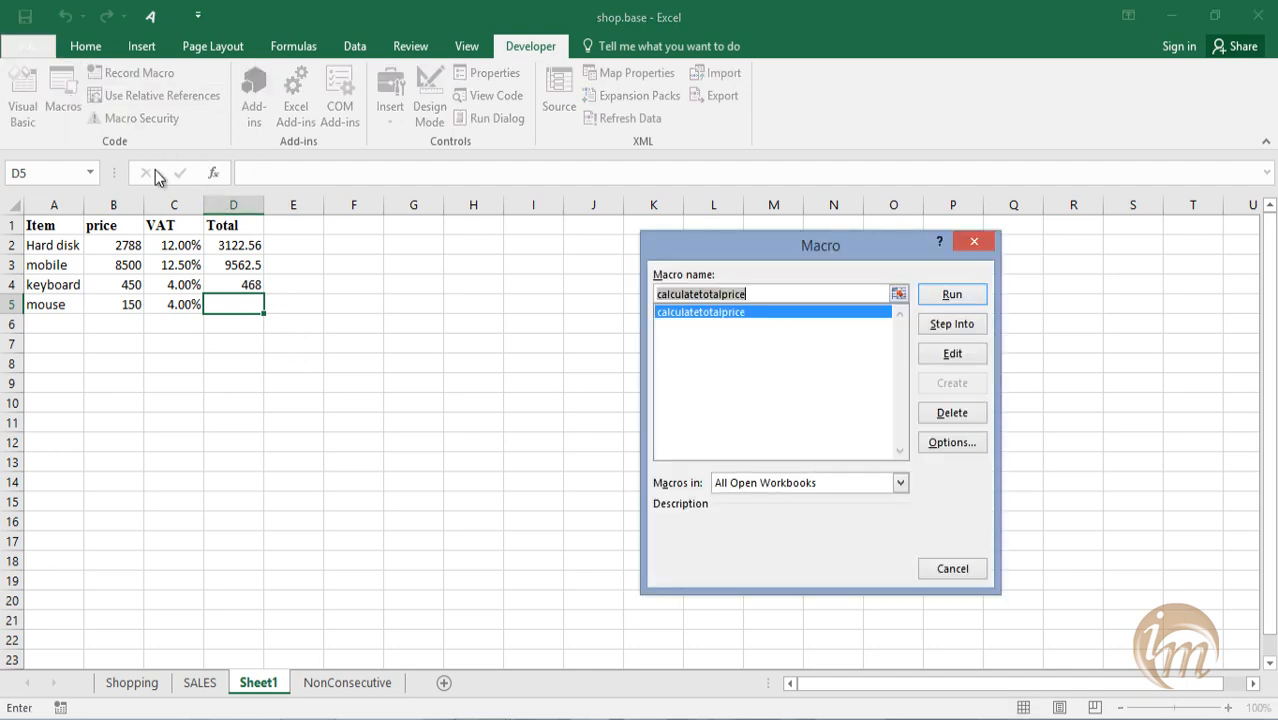
pyautogui.click(945, 298)
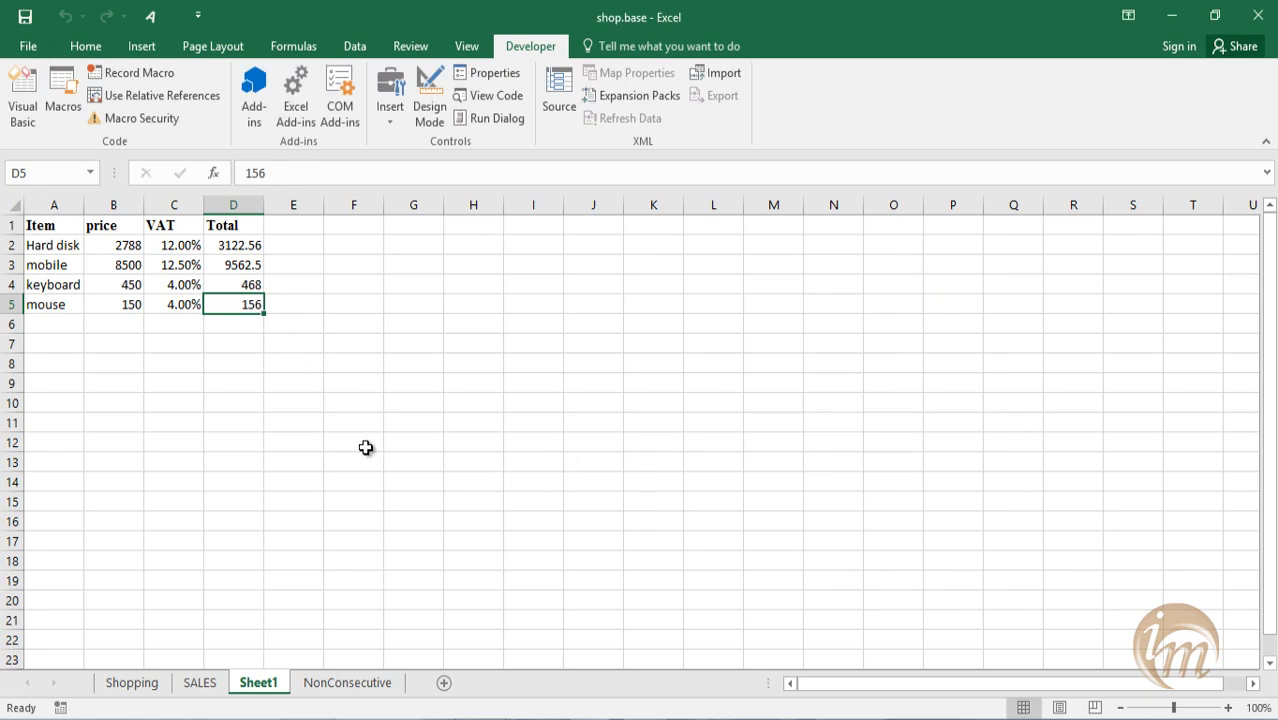
pyautogui.click(353, 442)
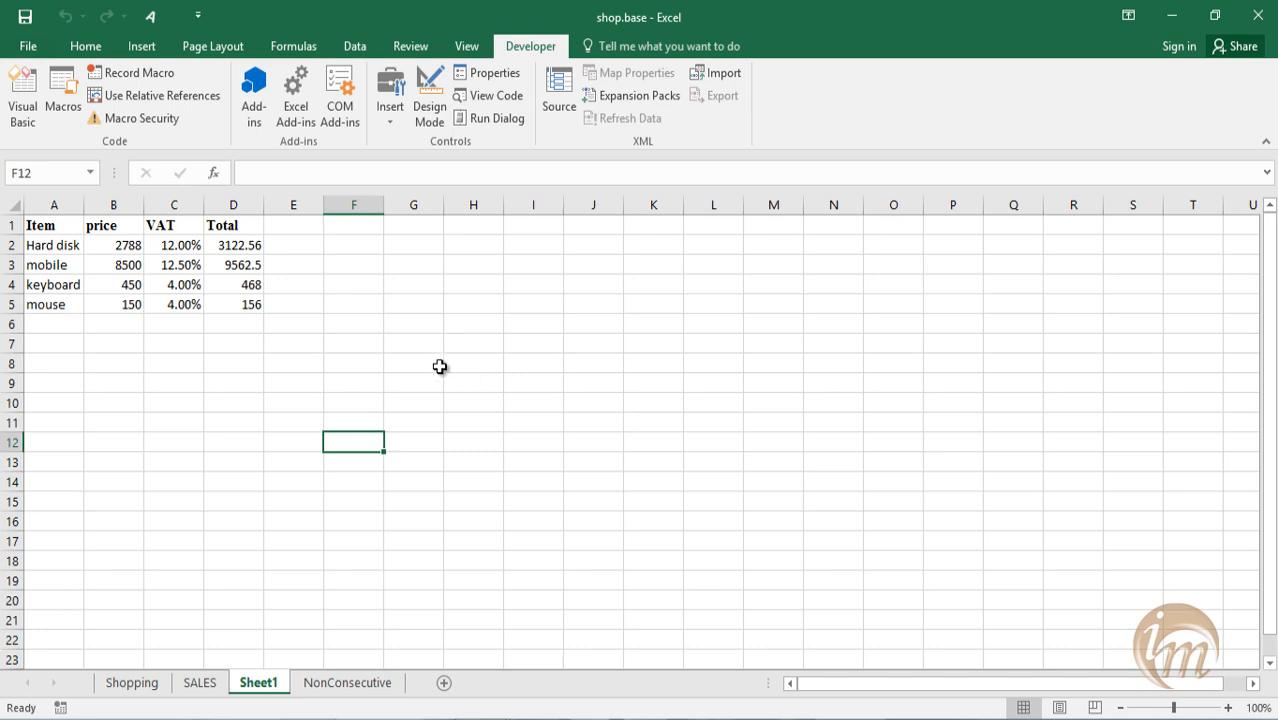
# Insert a new module in the shop.base project in the Visual Basic editor and declare Sub welcome() in it.
pyautogui.click(24, 110)
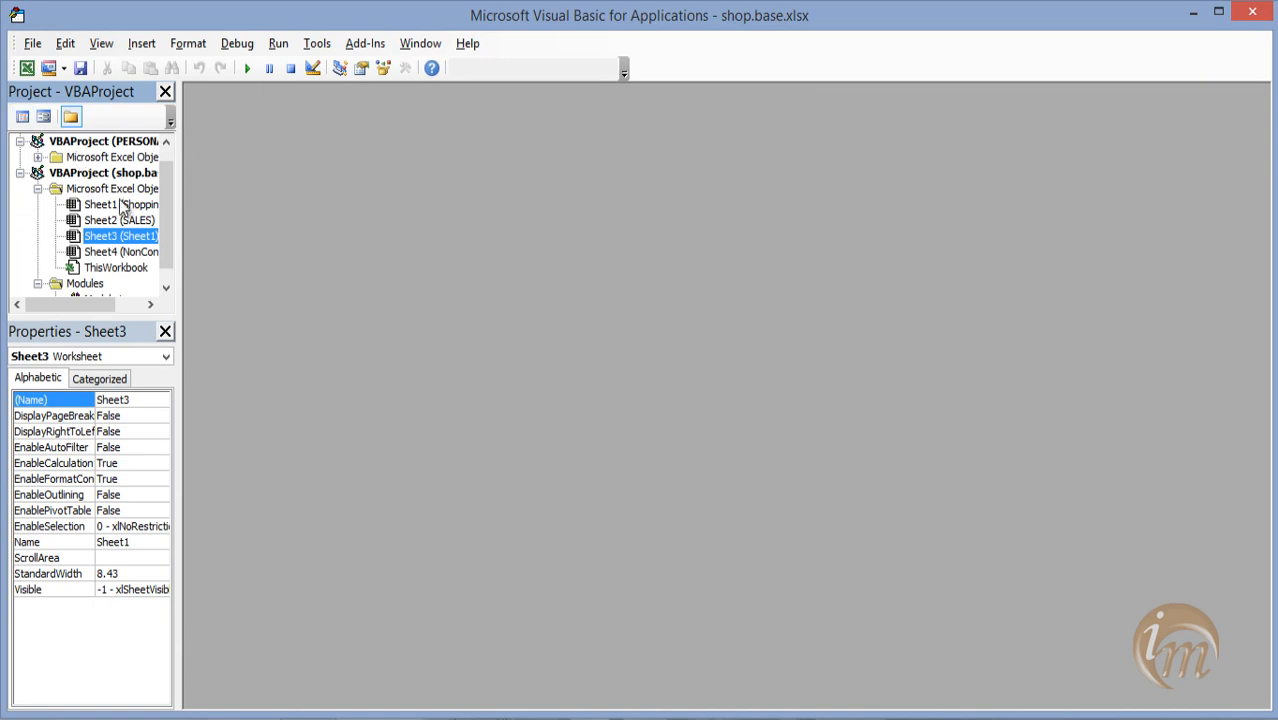
pyautogui.click(148, 45)
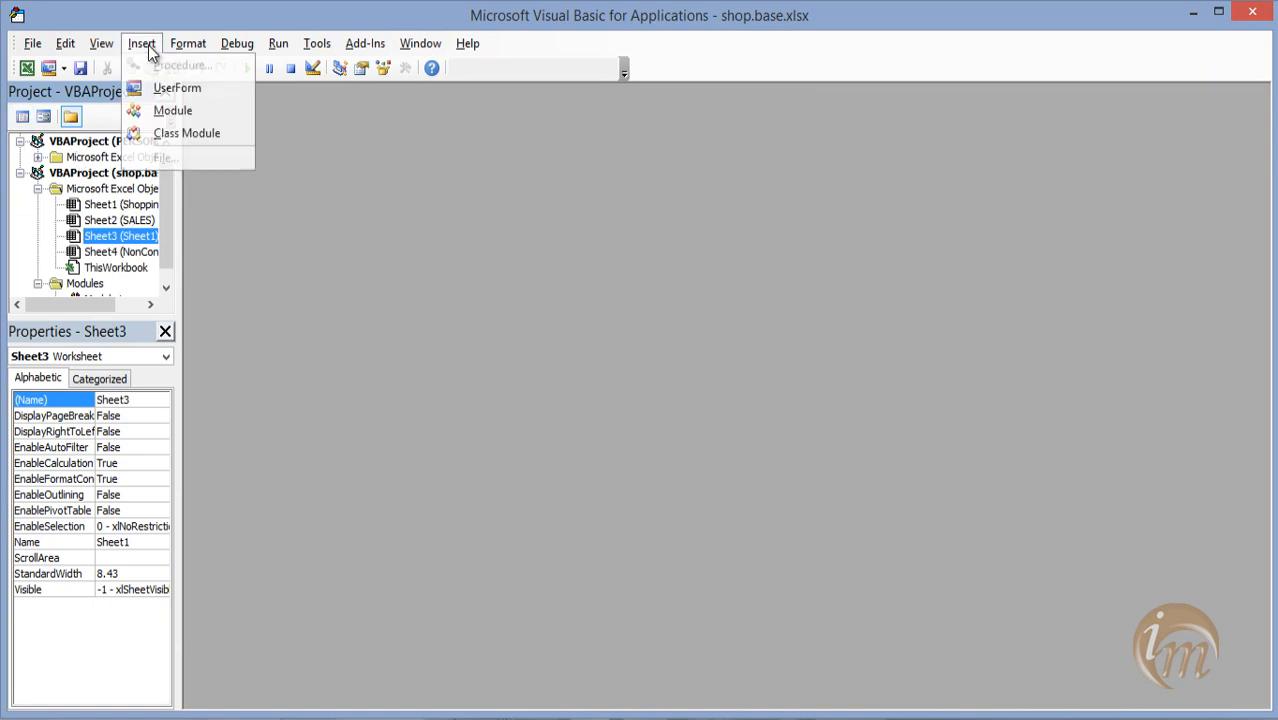
pyautogui.click(177, 106)
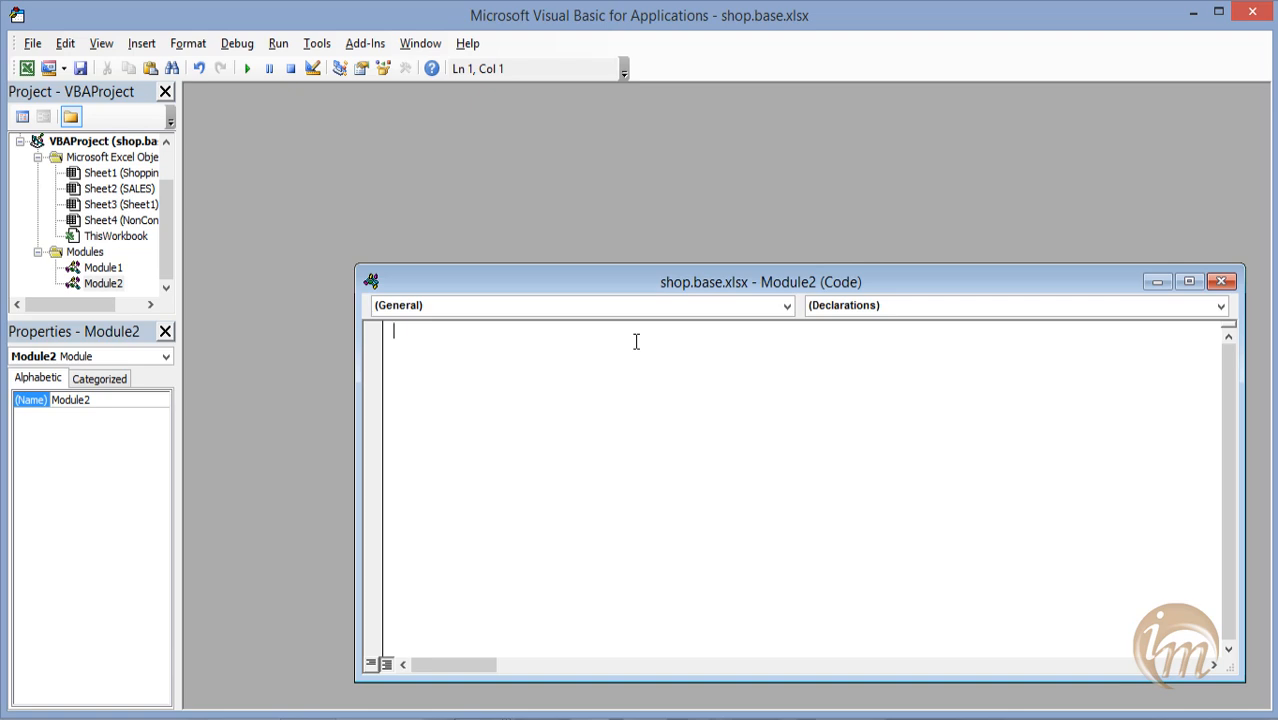
pyautogui.write('sub welcome()')
pyautogui.press('Return')
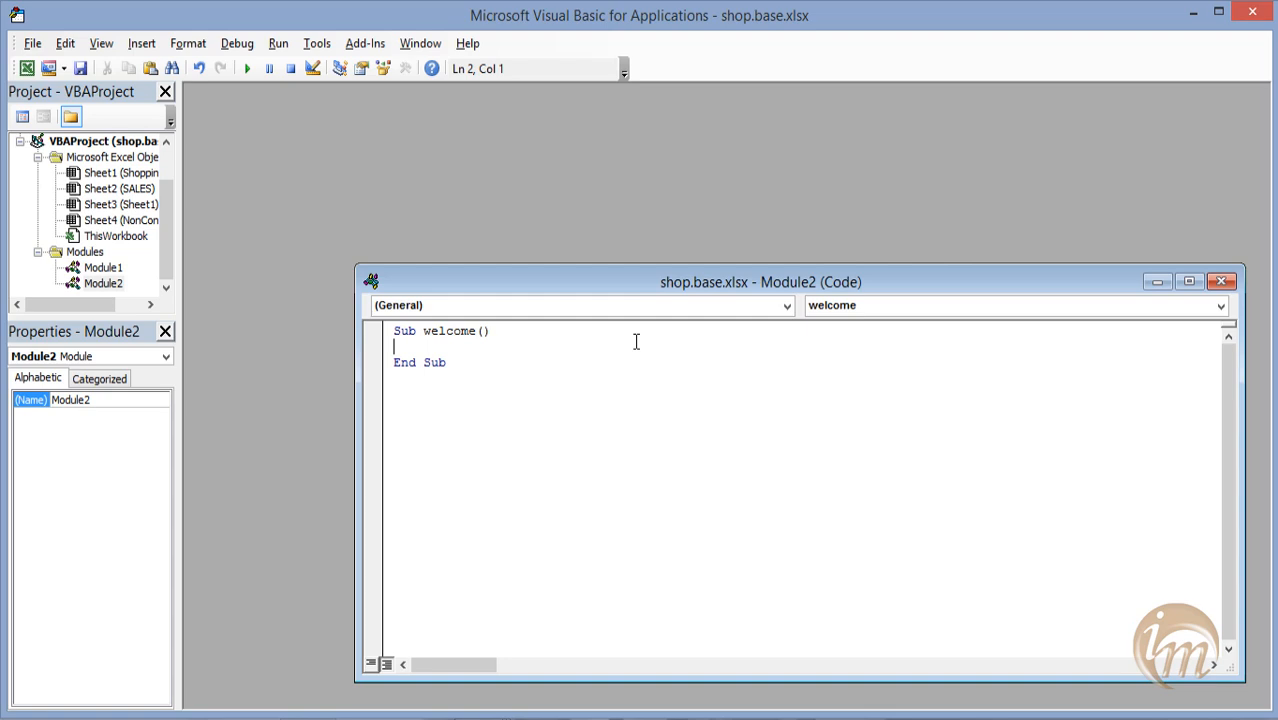
# Add the statement MsgBox ("welcome to info media tutorial") inside the welcome procedure.
pyautogui.write('msgbox(')
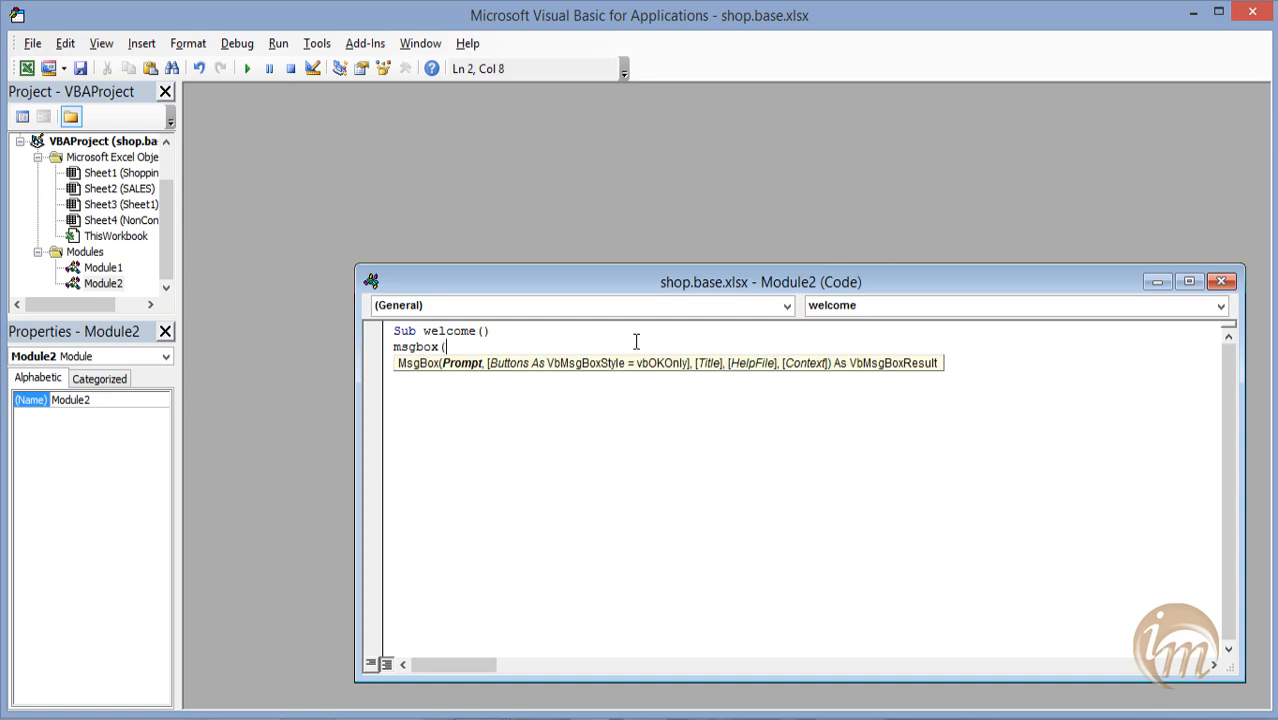
pyautogui.write('"welcom')
pyautogui.write('to infome')
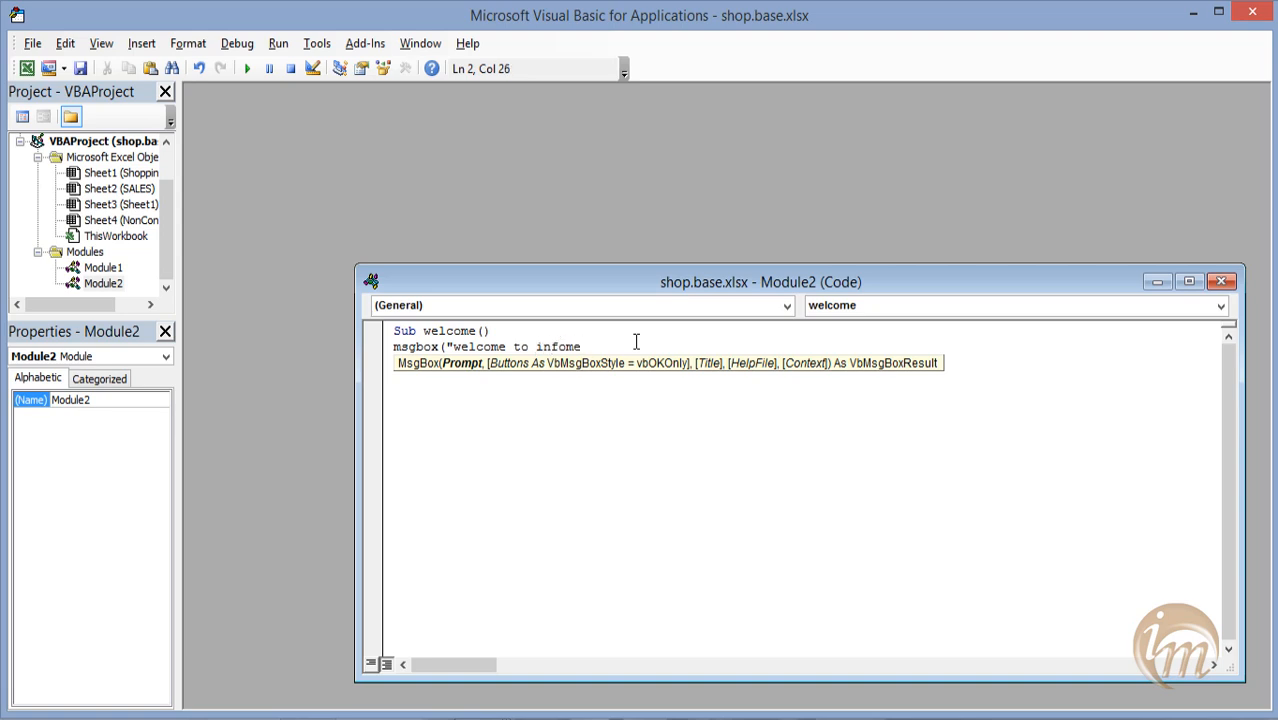
pyautogui.press('BackSpace')
pyautogui.press('BackSpace')
pyautogui.write('media tutorial')
pyautogui.write(')')
pyautogui.press('Left')
pyautogui.write('"')
pyautogui.press('Right')
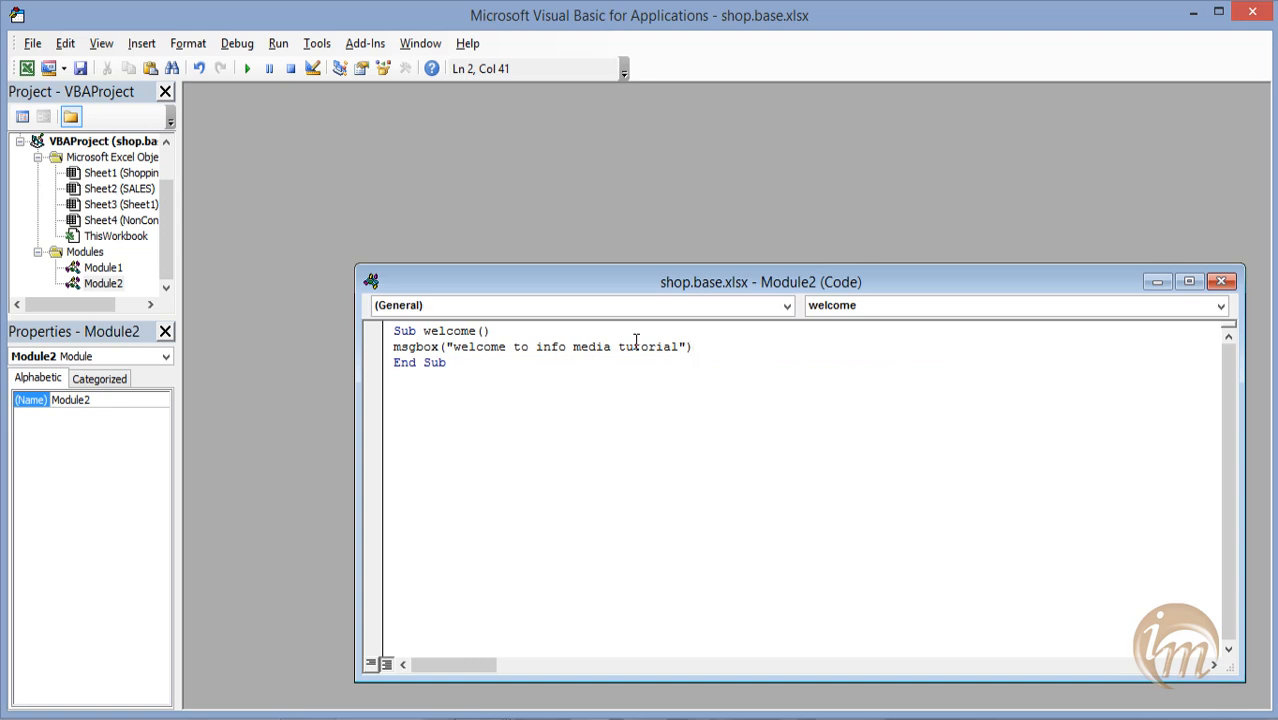
pyautogui.press('Return')
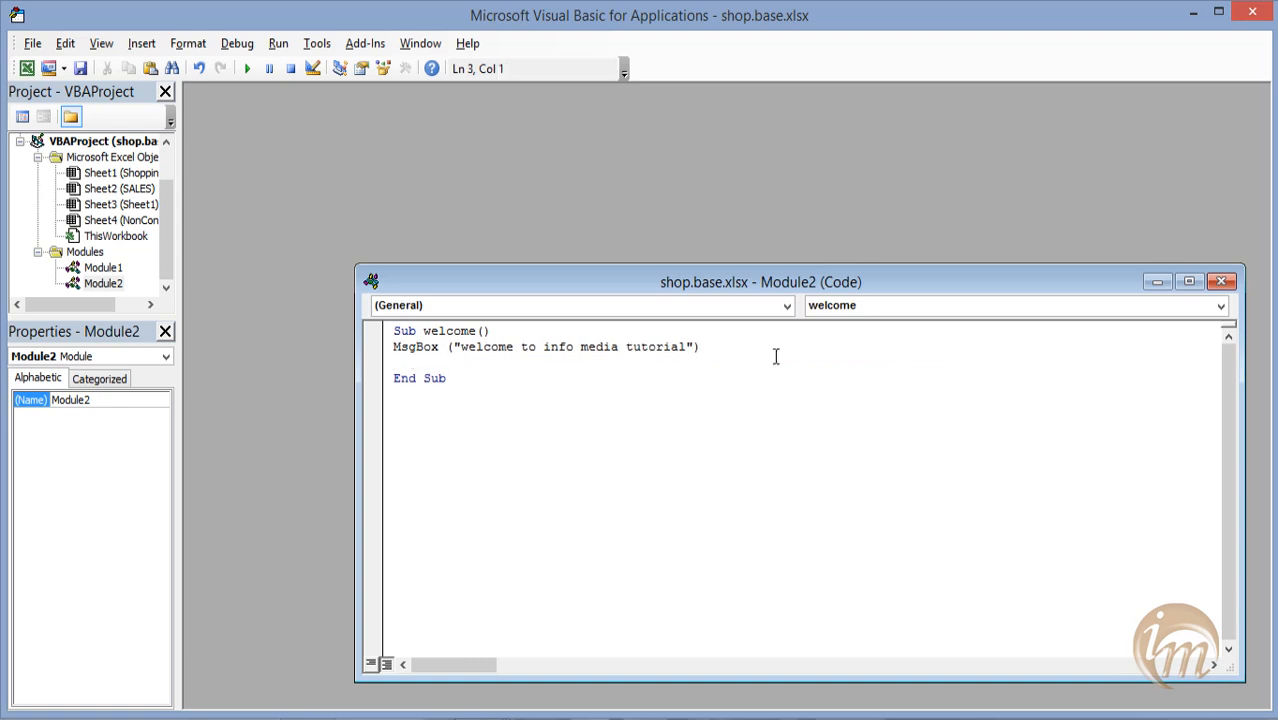
# Run the welcome procedure, dismiss its message box, and close the code window and the Visual Basic editor.
pyautogui.click(247, 68)
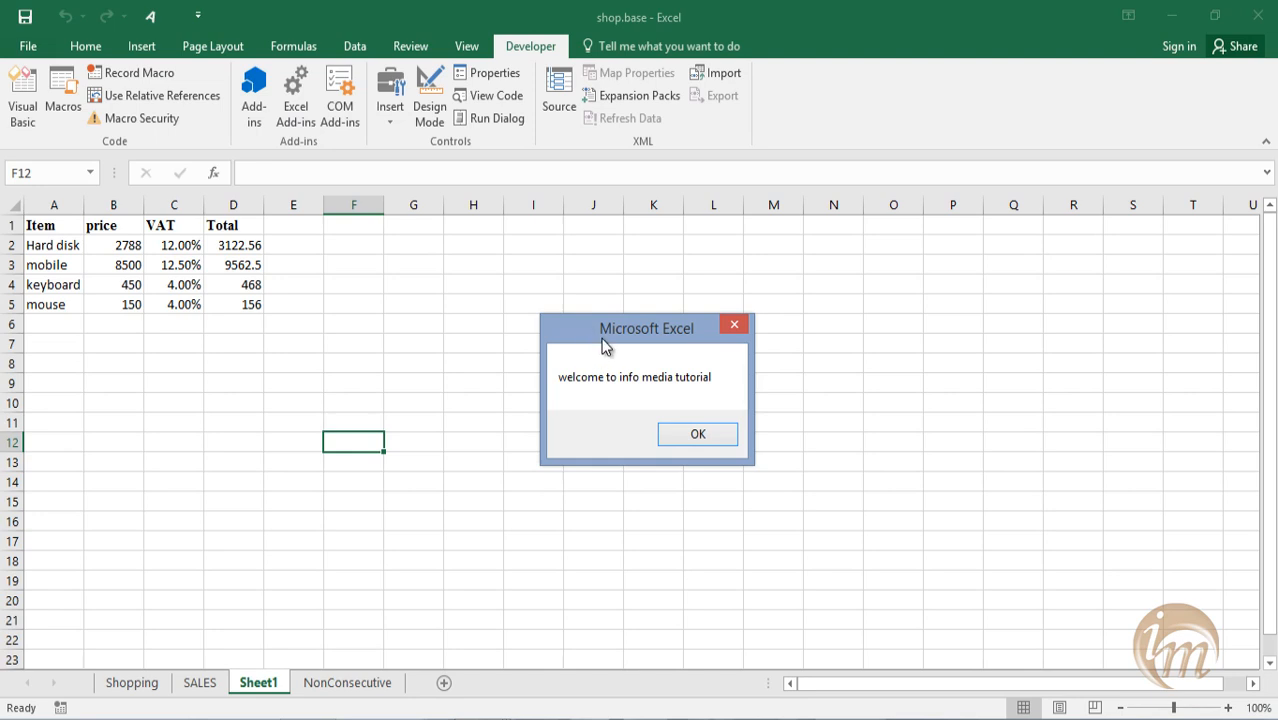
pyautogui.click(697, 434)
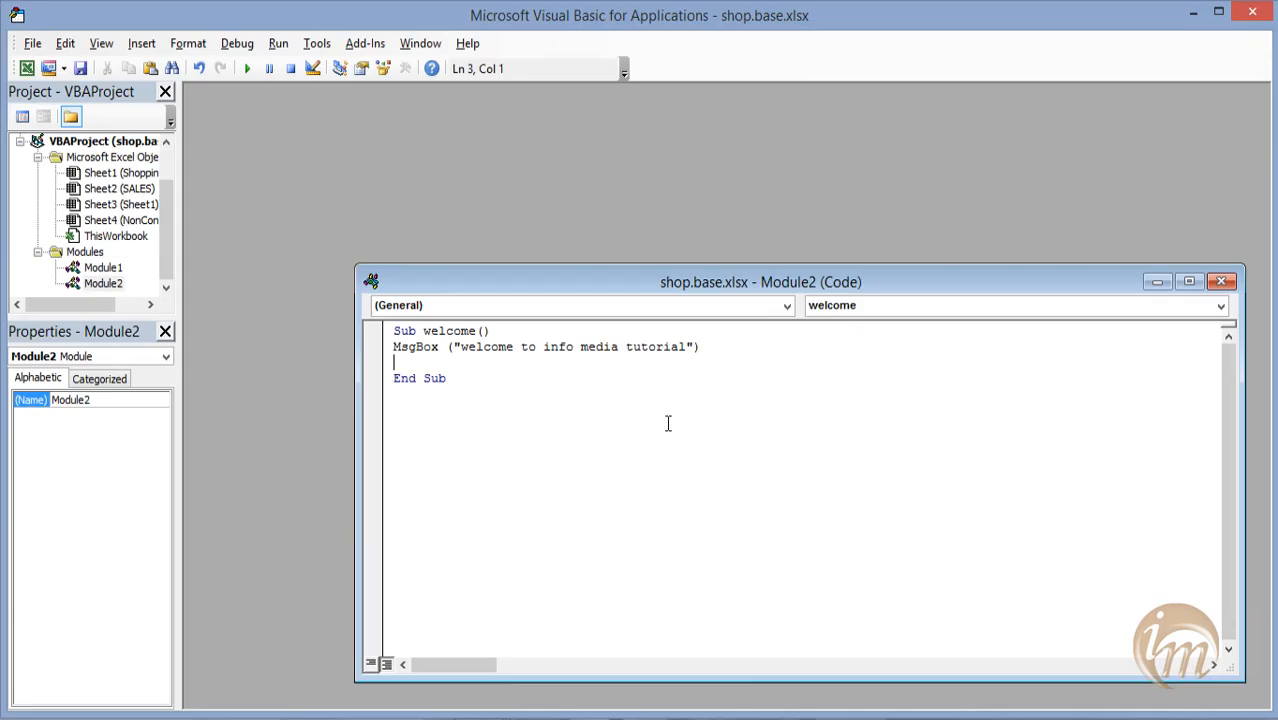
pyautogui.click(1221, 281)
pyautogui.click(1252, 12)
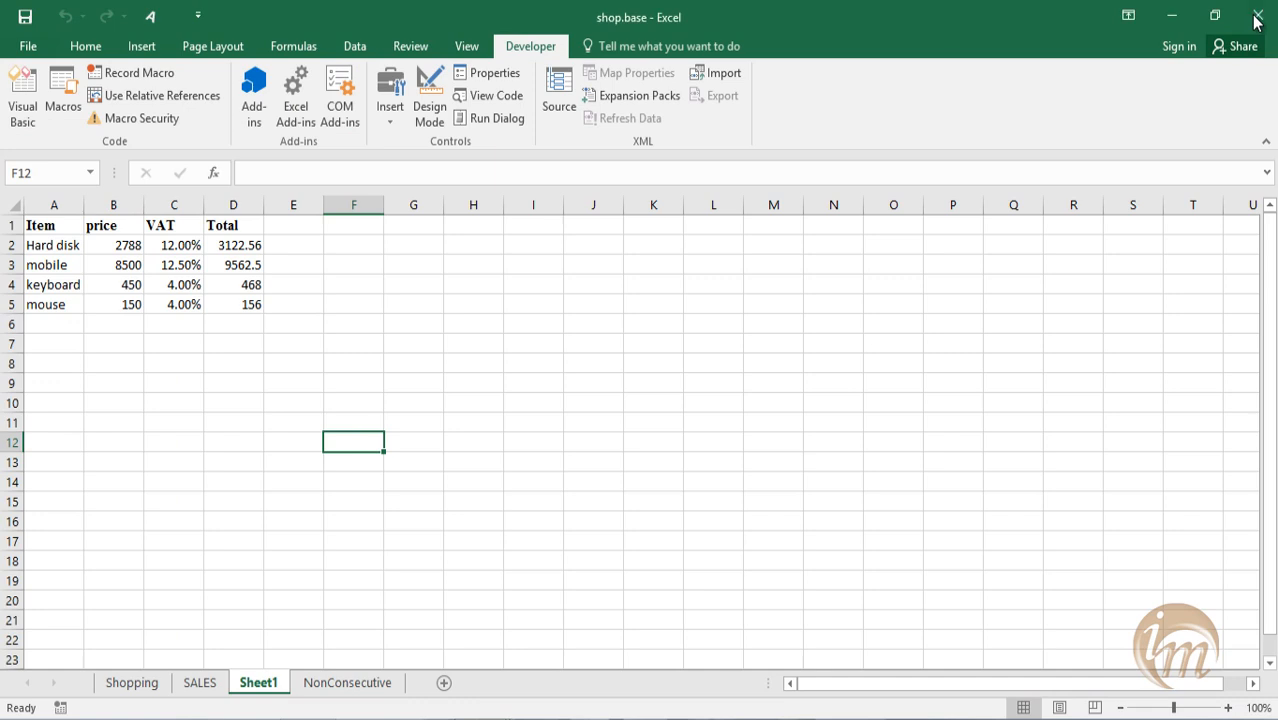
pyautogui.click(62, 92)
pyautogui.click(680, 326)
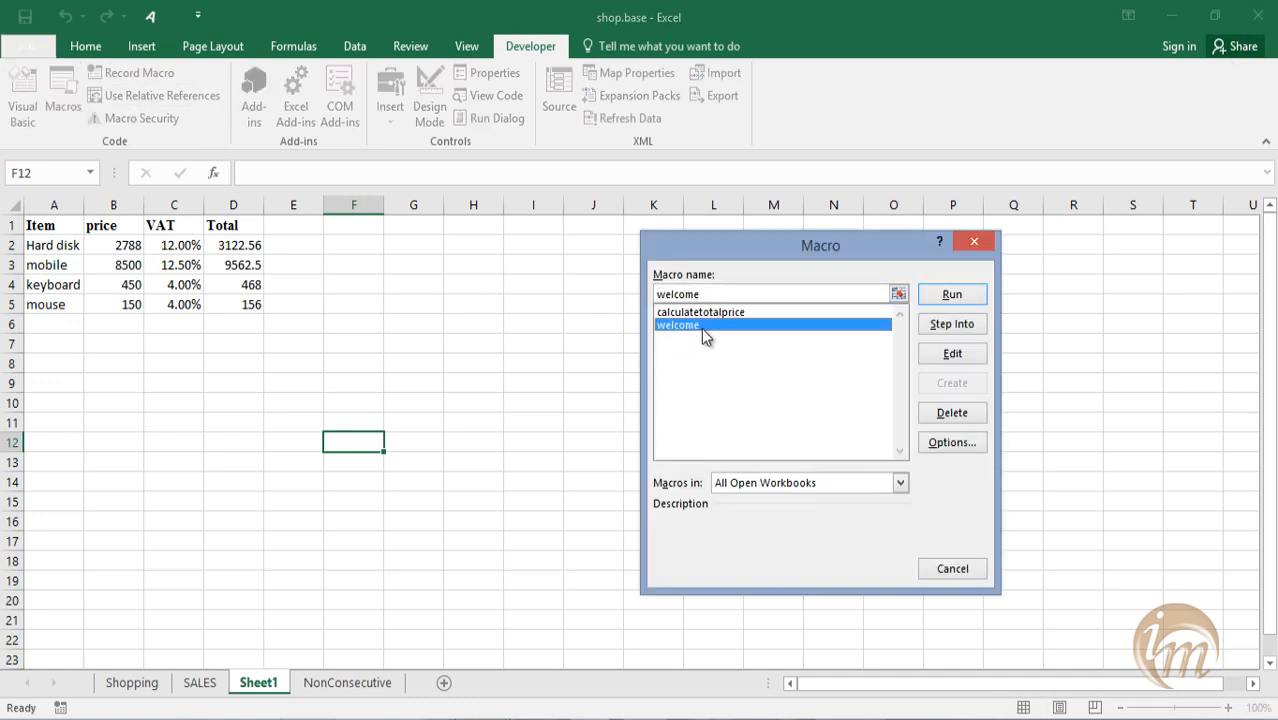
pyautogui.click(937, 327)
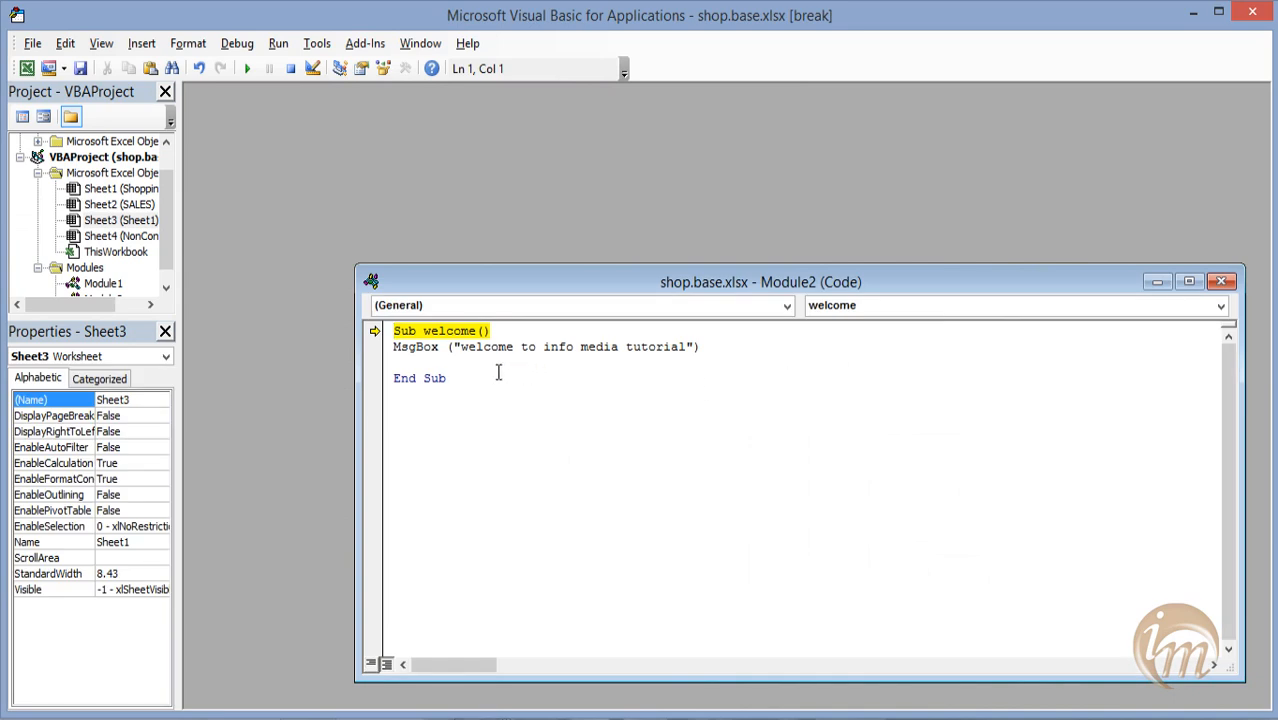
pyautogui.click(1256, 13)
pyautogui.click(603, 450)
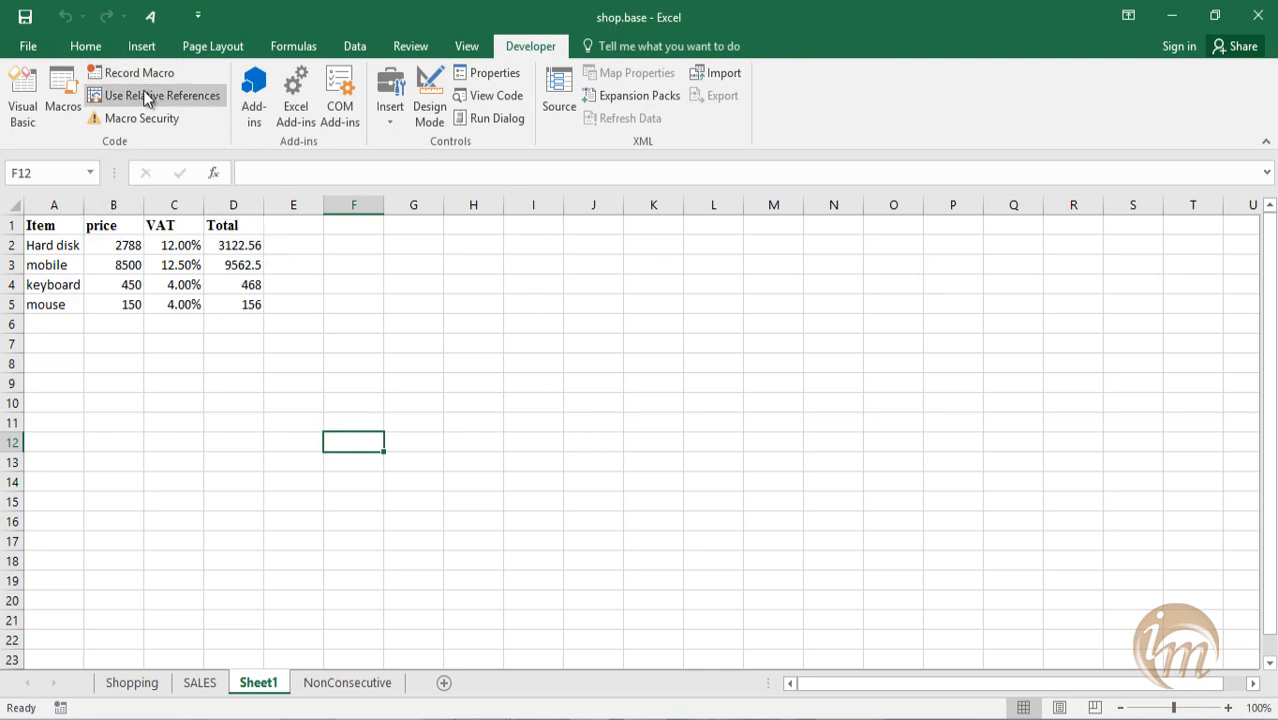
pyautogui.hotkey('alt', 'F8')
pyautogui.press('Down')
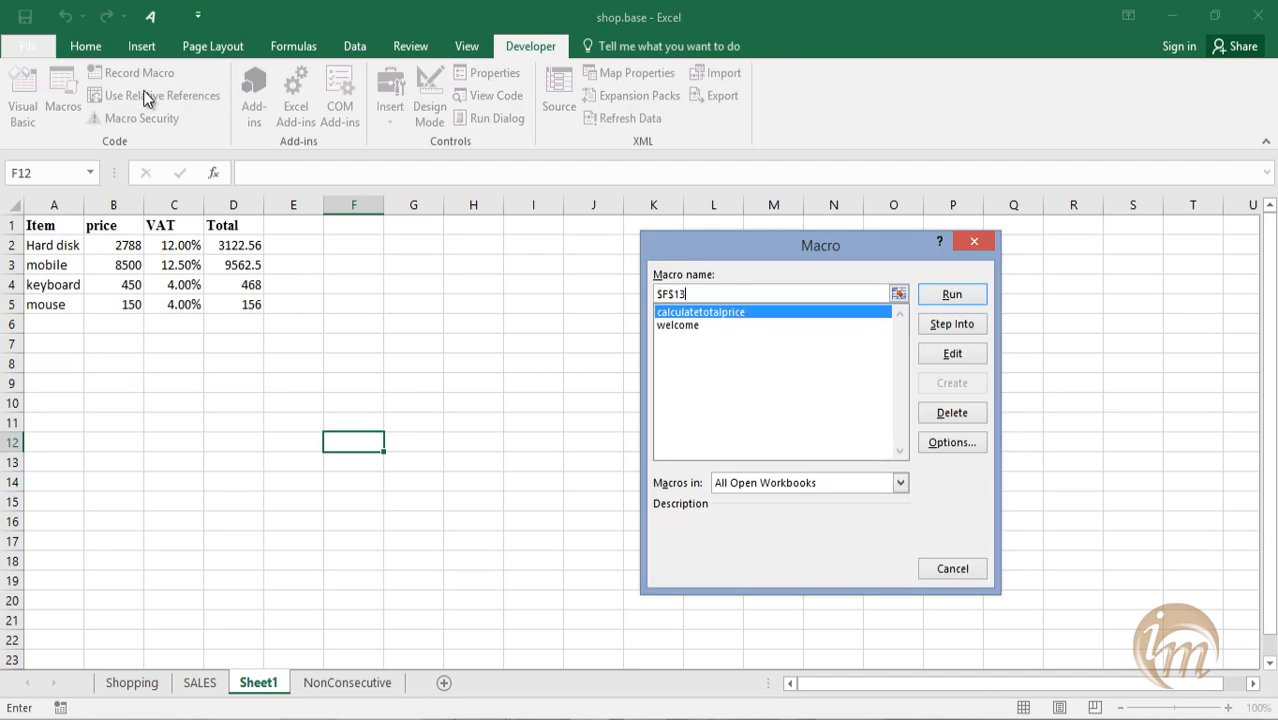
pyautogui.press('Escape')
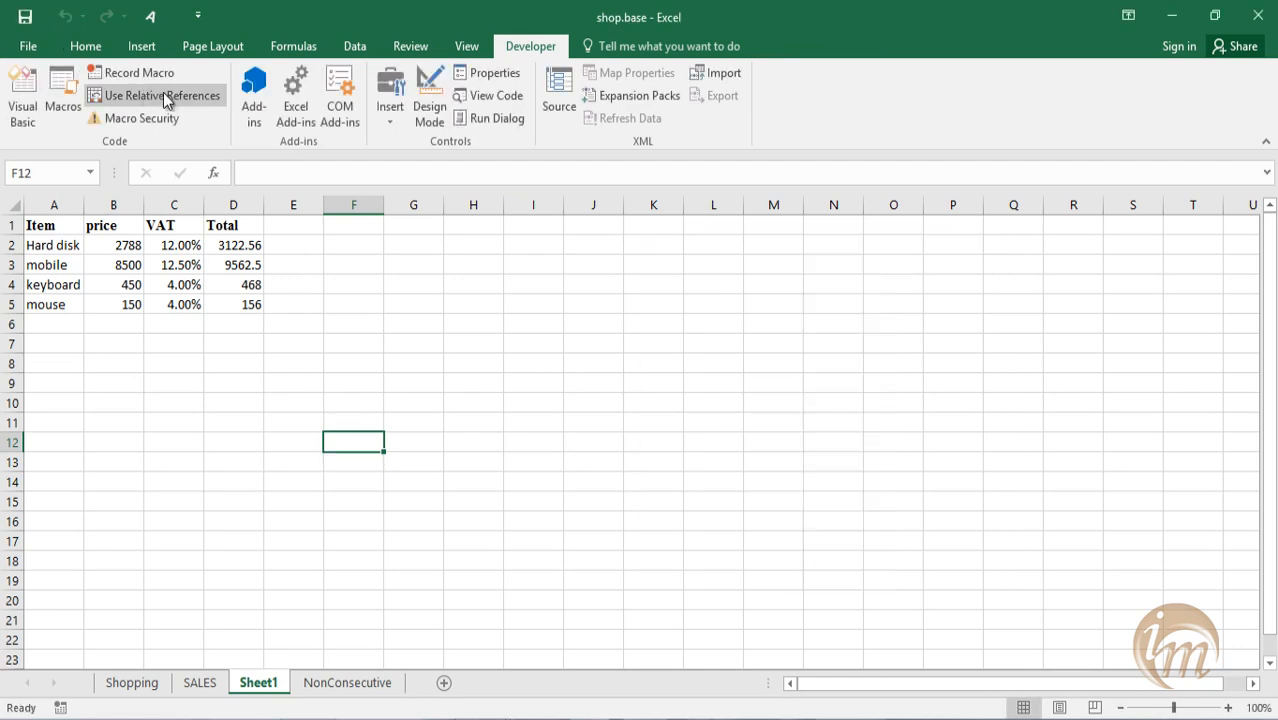
# Run the welcome macro from the worksheet's macro list and dismiss its message box.
pyautogui.click(62, 100)
pyautogui.click(708, 326)
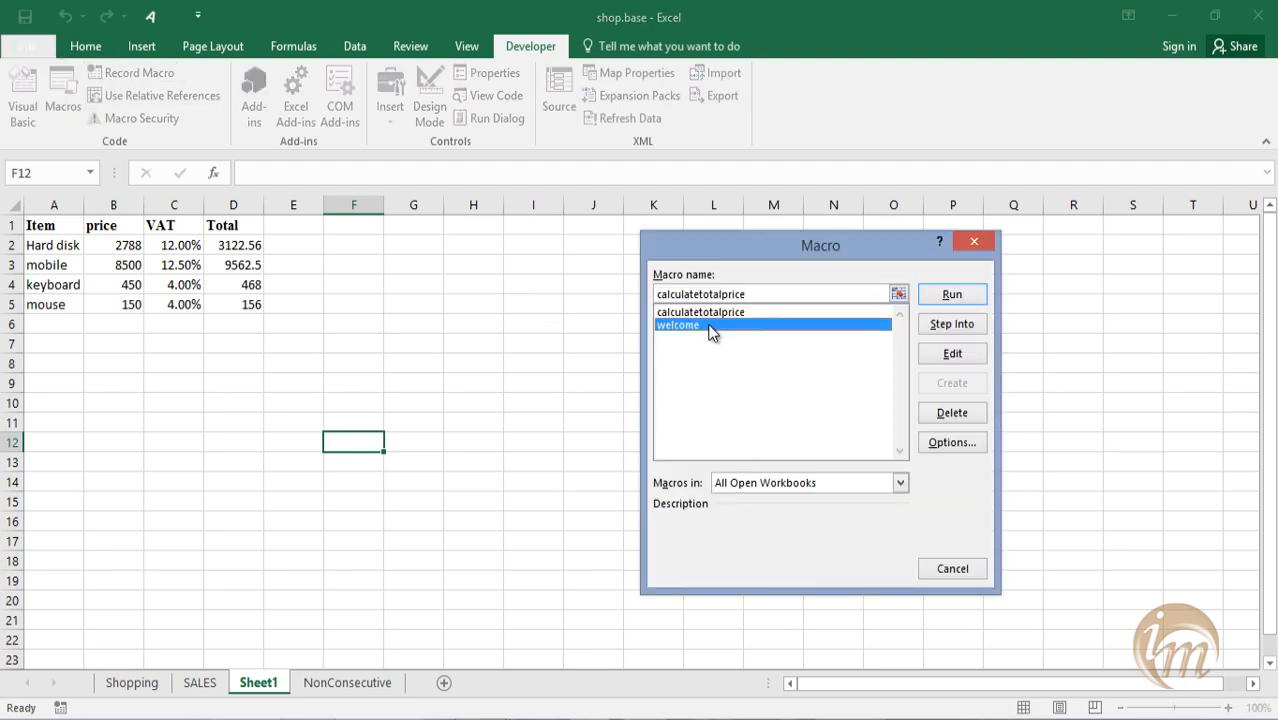
pyautogui.click(952, 294)
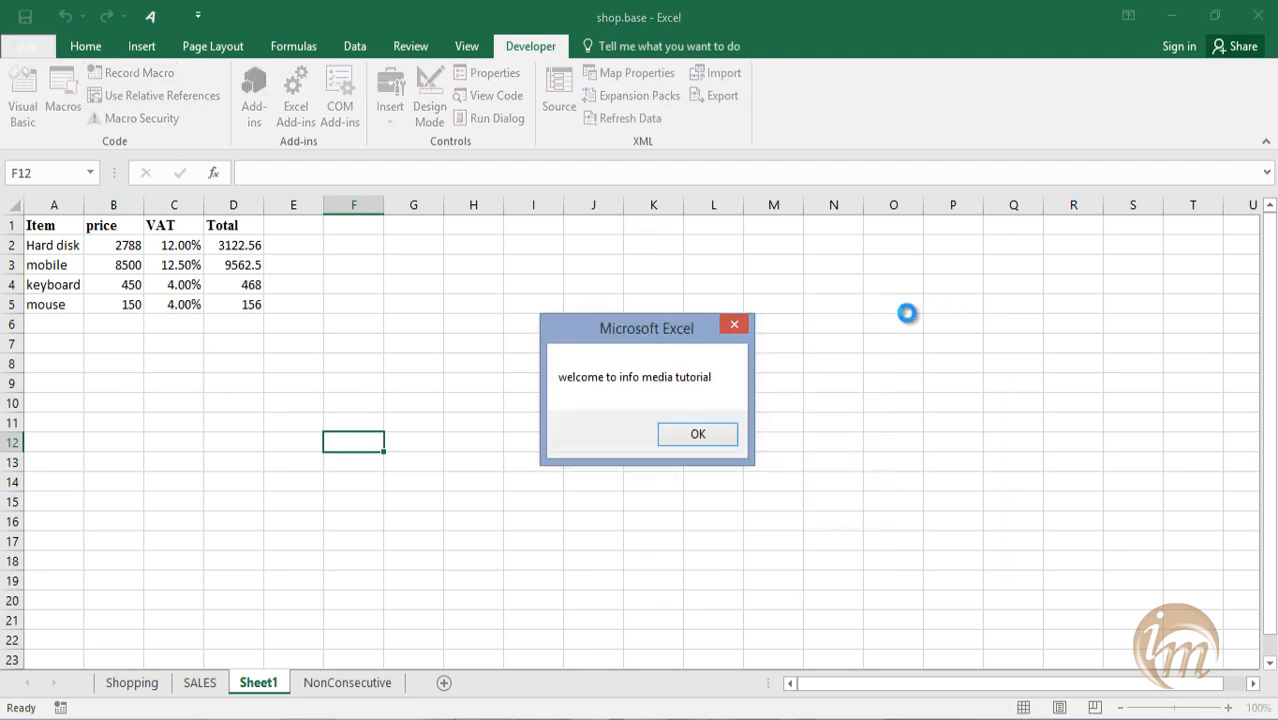
pyautogui.click(726, 436)
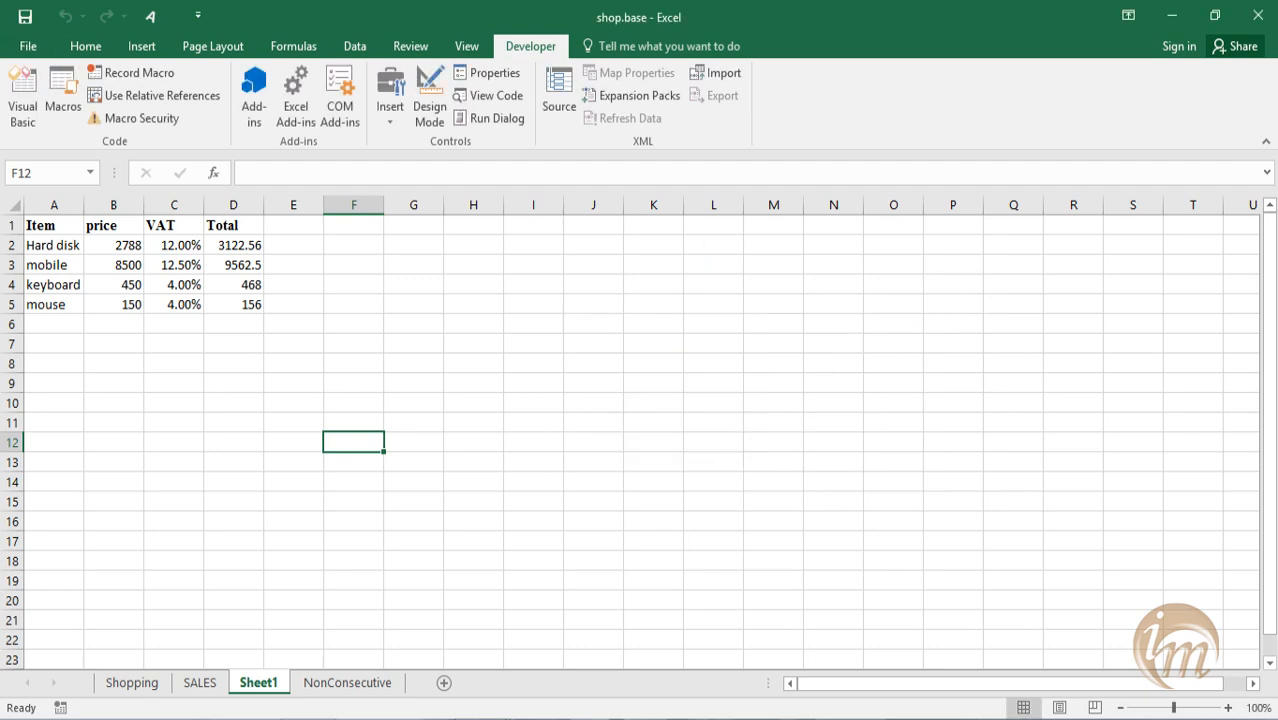
# Clear the totals in D2:D5 on Sheet1.
pyautogui.moveTo(251, 304); pyautogui.dragTo(237, 252)
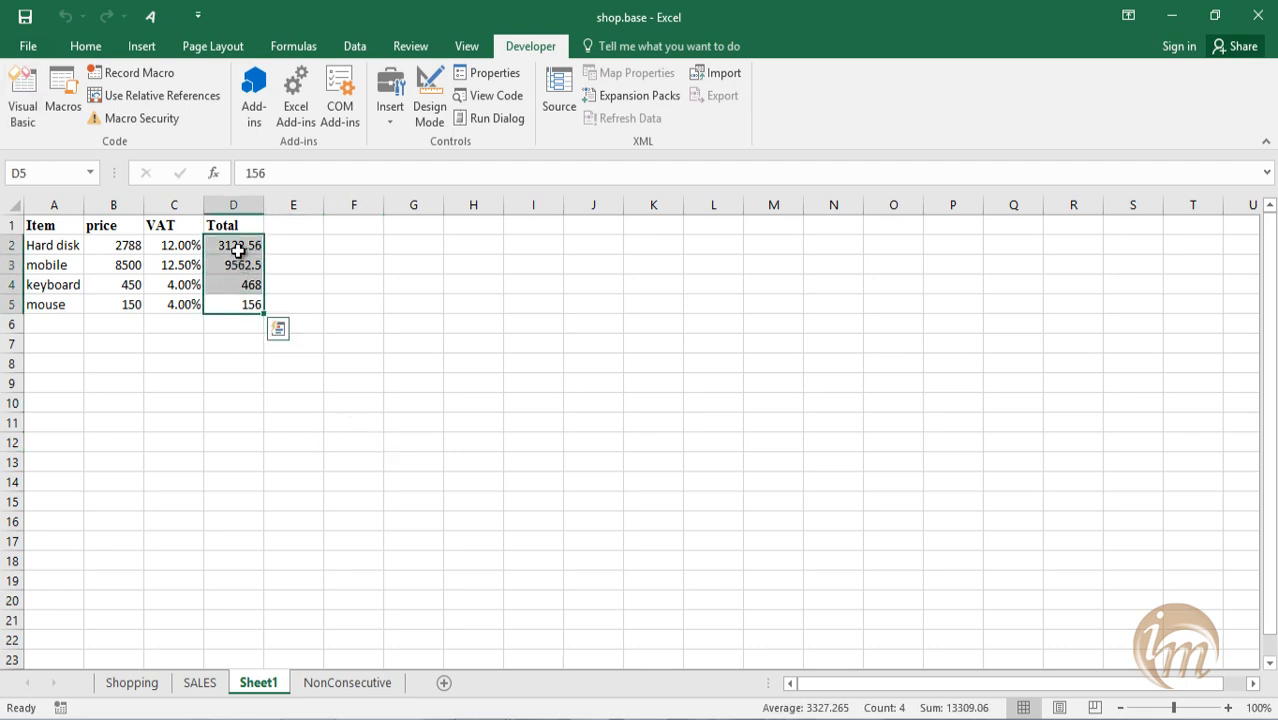
pyautogui.press('Delete')
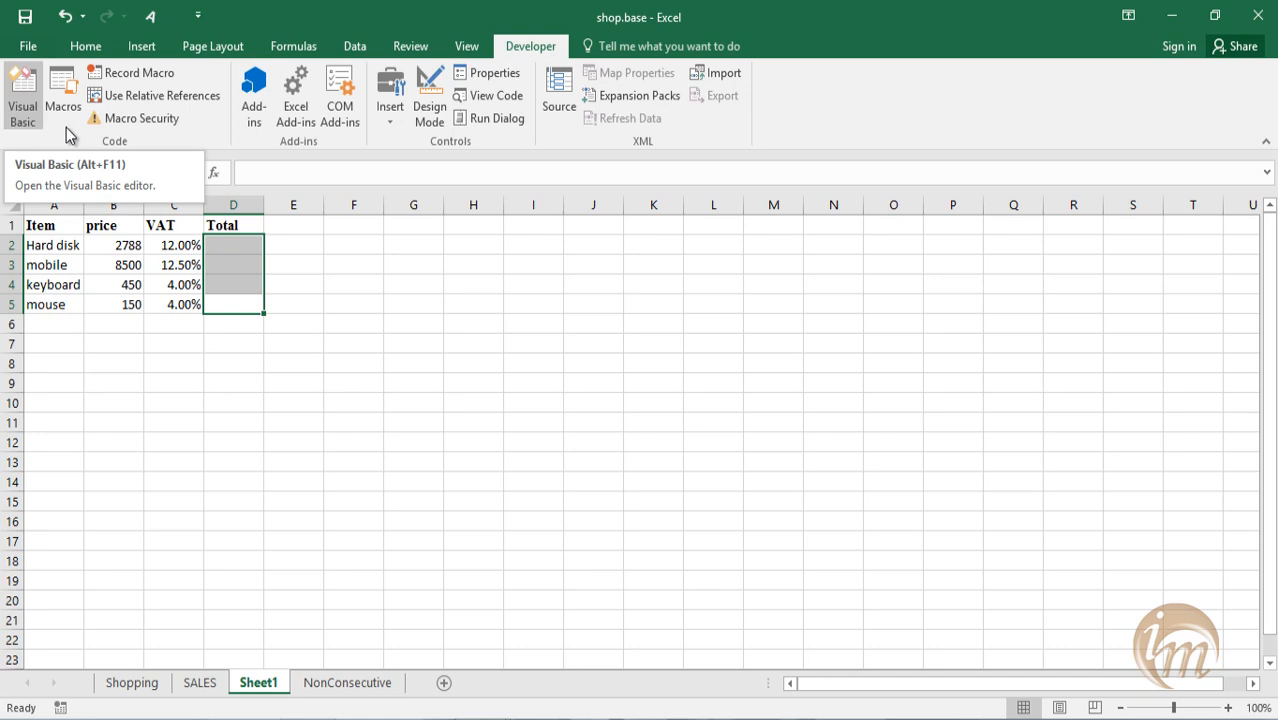
# Draw an ActiveX command button across columns O to Q in rows 1 to 3 and open its Click procedure.
pyautogui.click(378, 117)
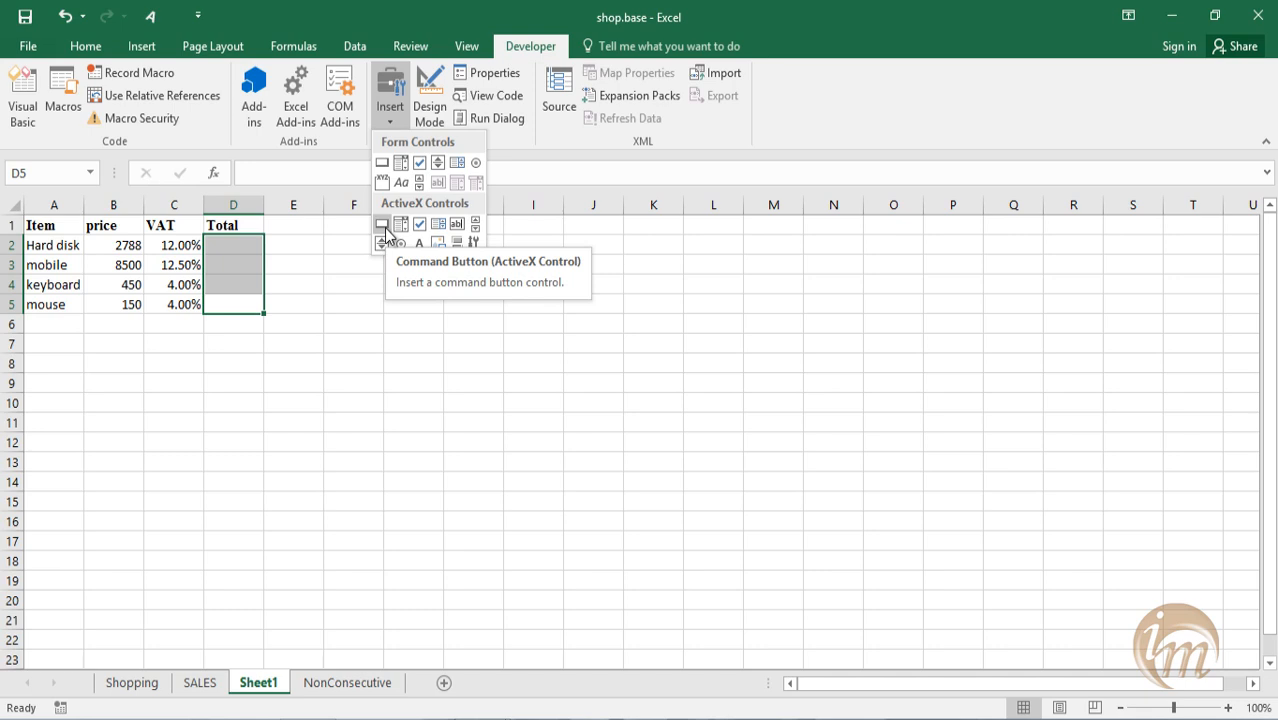
pyautogui.click(382, 225)
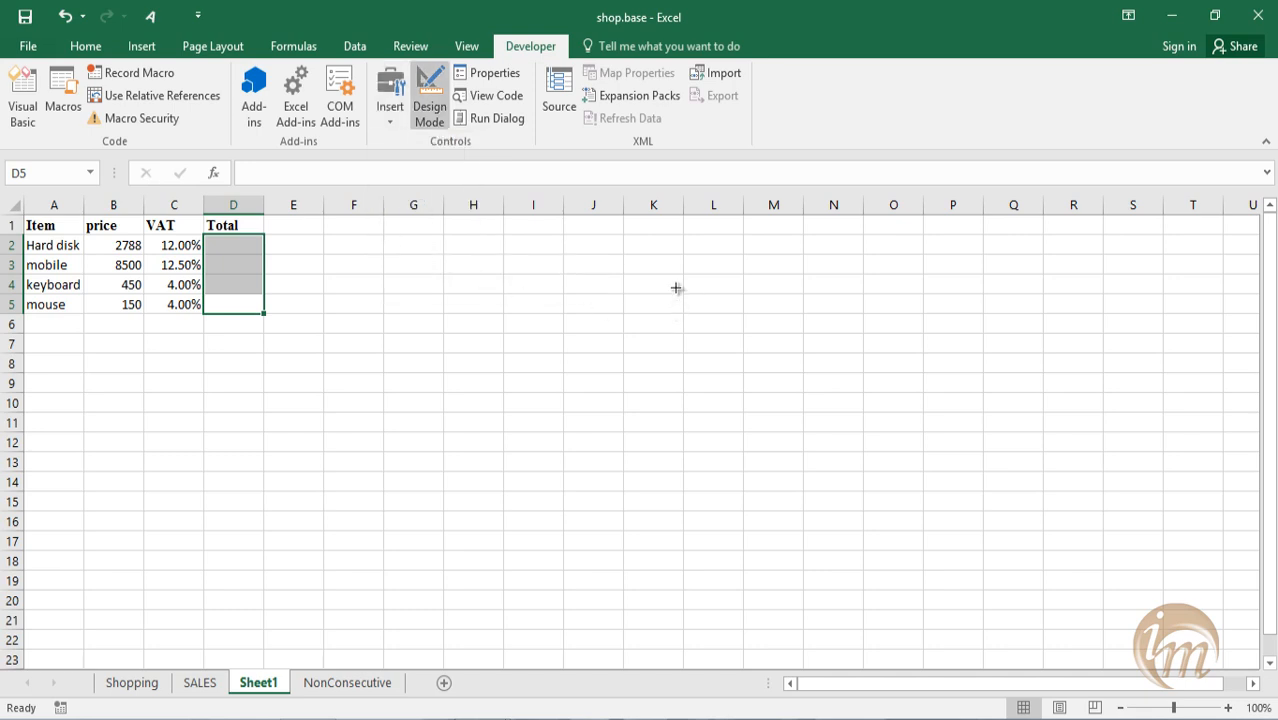
pyautogui.moveTo(871, 229); pyautogui.dragTo(1048, 266)
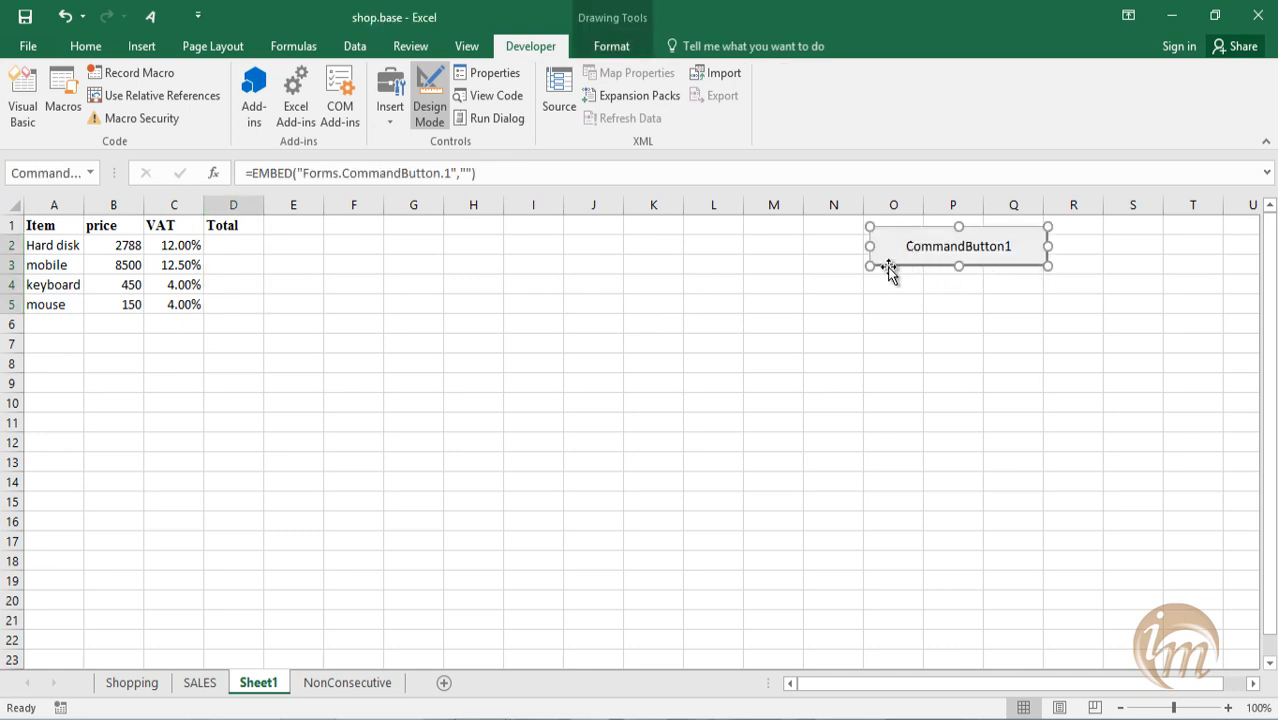
pyautogui.doubleClick(958, 248)
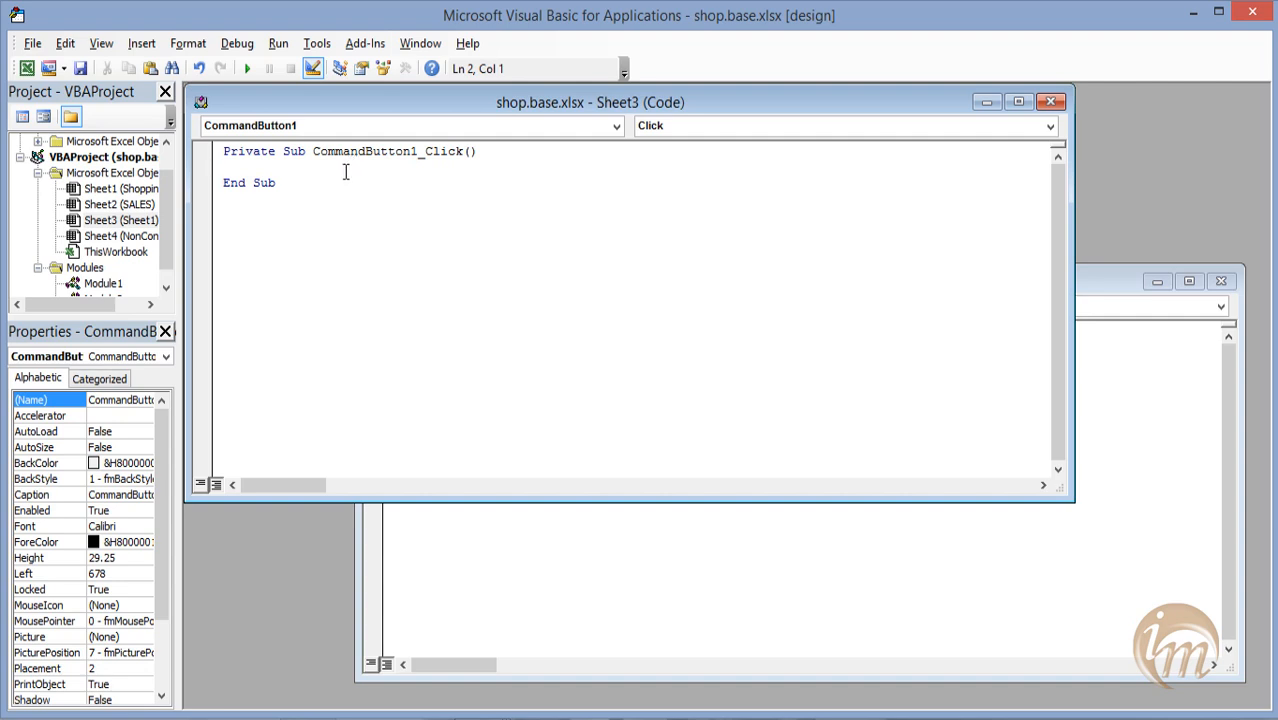
# Copy the body of calculatetotalprice, from x = 2 through Loop, from Module1 into the CommandButton1_Click procedure.
pyautogui.click(91, 285)
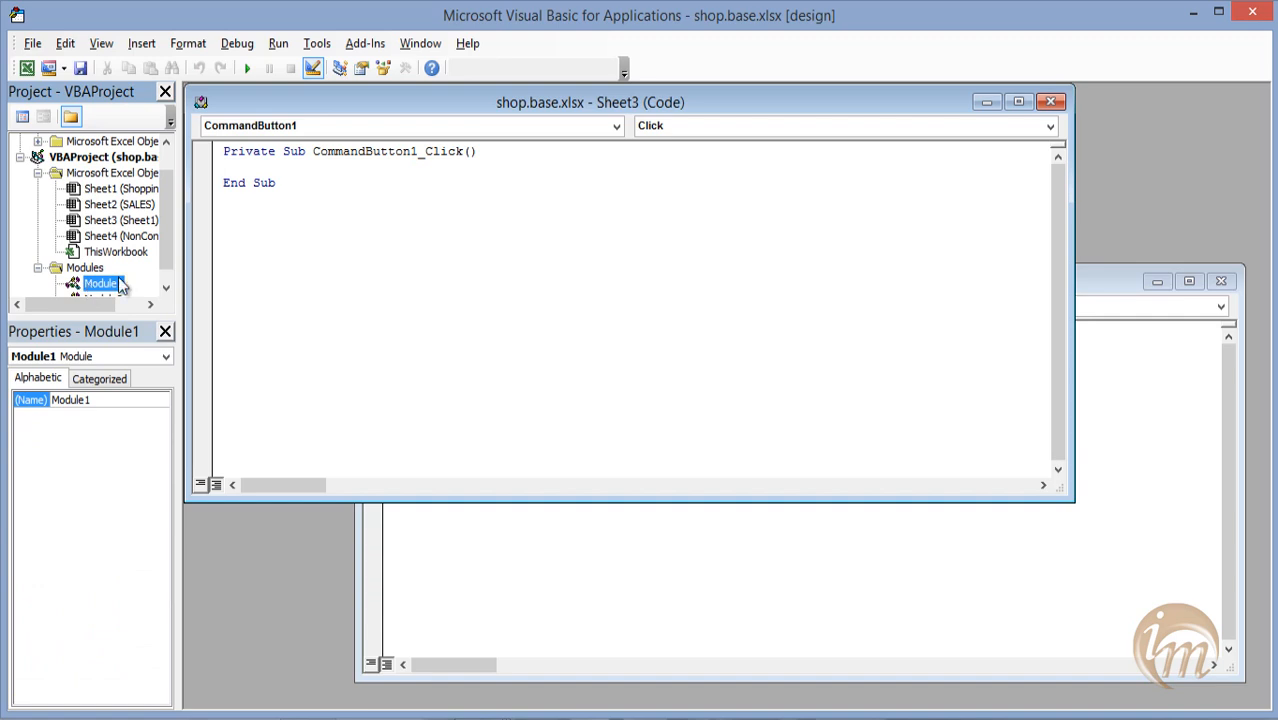
pyautogui.moveTo(167, 242); pyautogui.dragTo(167, 253)
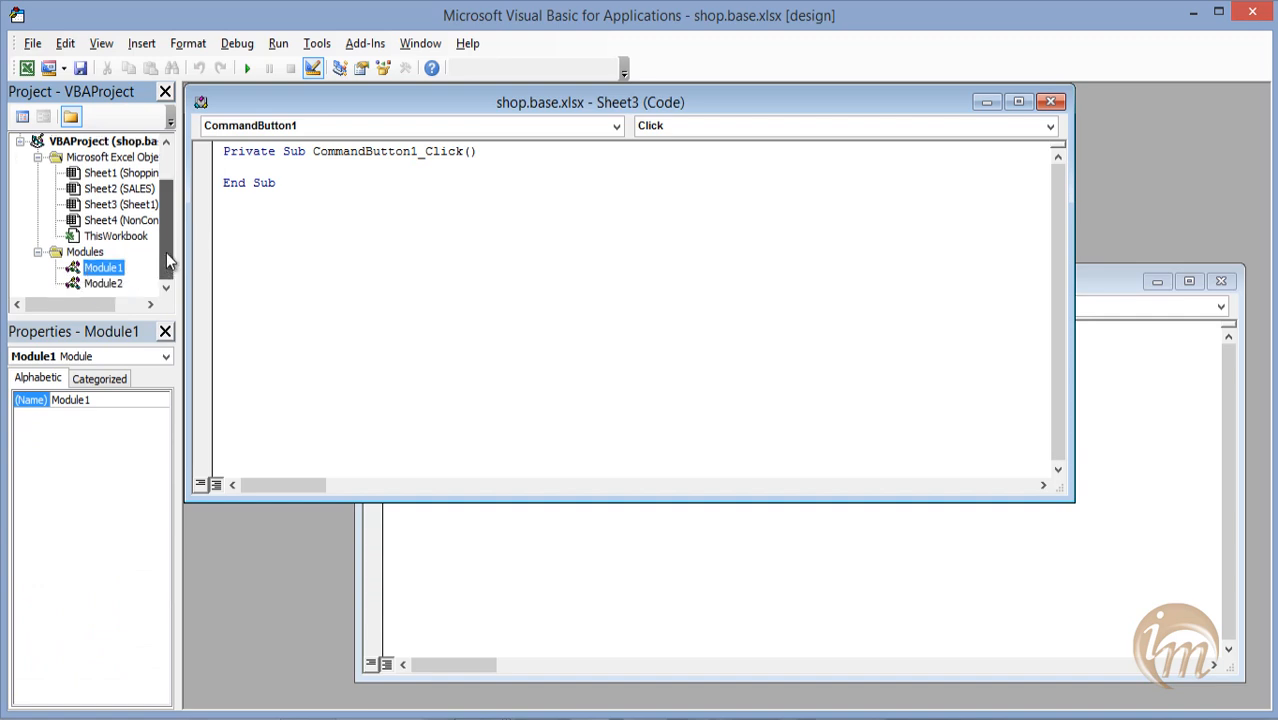
pyautogui.doubleClick(103, 268)
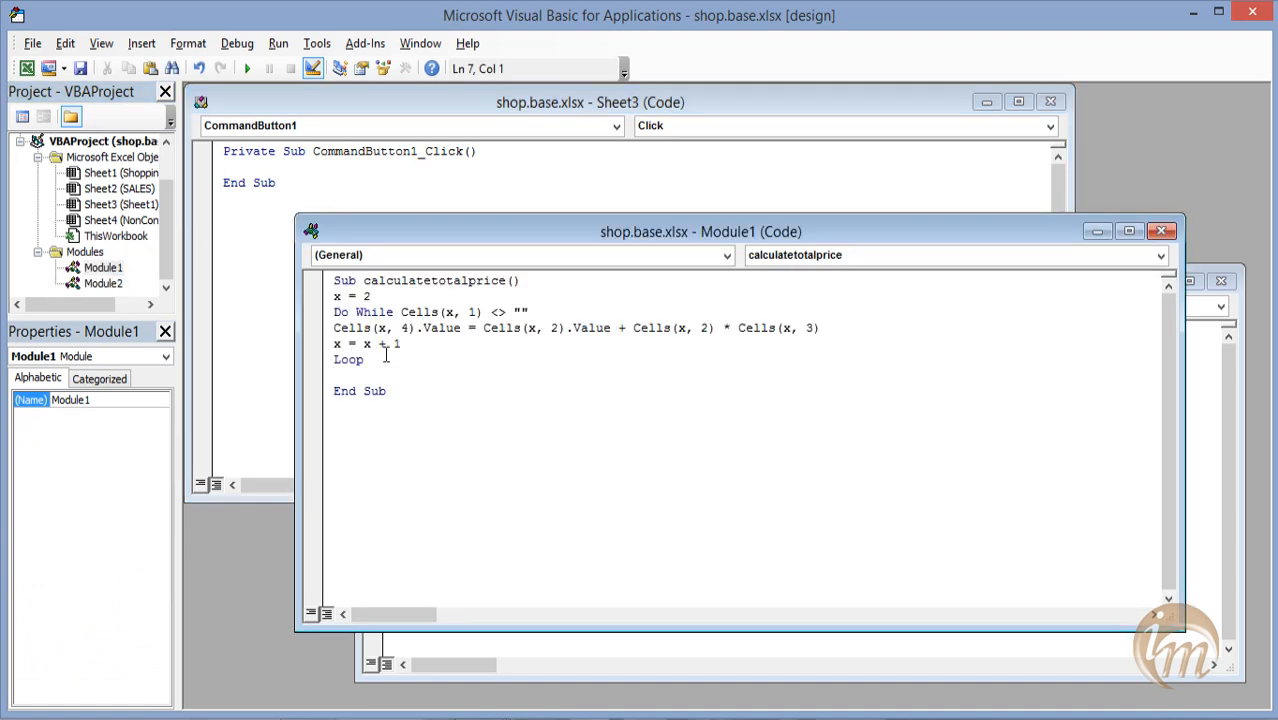
pyautogui.moveTo(364, 359); pyautogui.dragTo(331, 304)
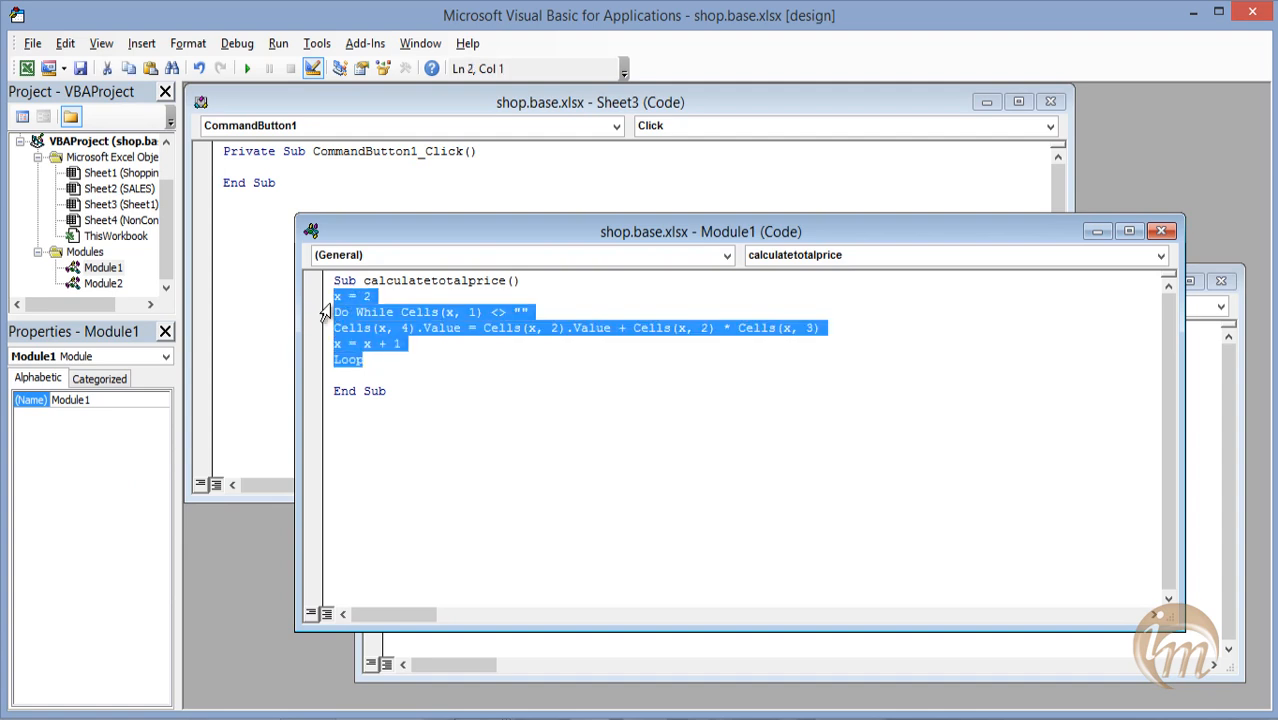
pyautogui.click(1161, 231)
pyautogui.write('x = 2 Do While Cells(x, 1) <> "" Cells(x, 4).Value = Cells(x, 2).Value + Cells(x, 2) * Cells(x, 3) x = x + 1 Loop')
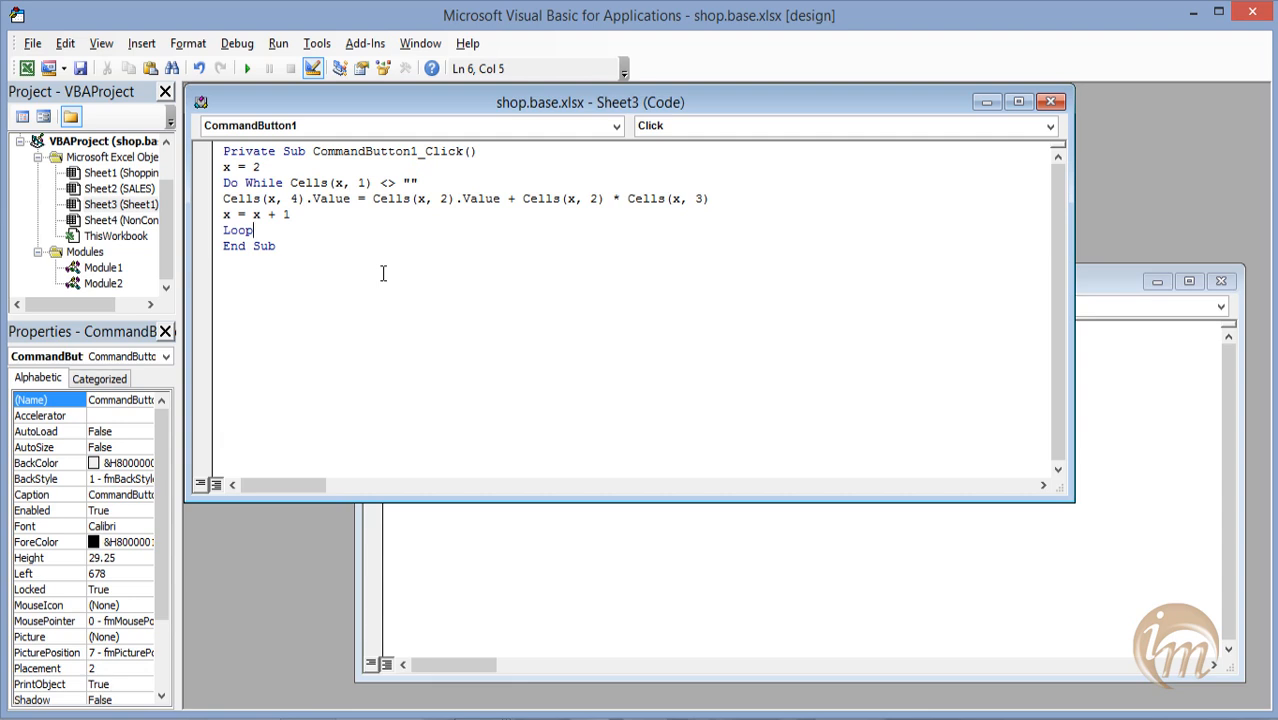
pyautogui.press('Return')
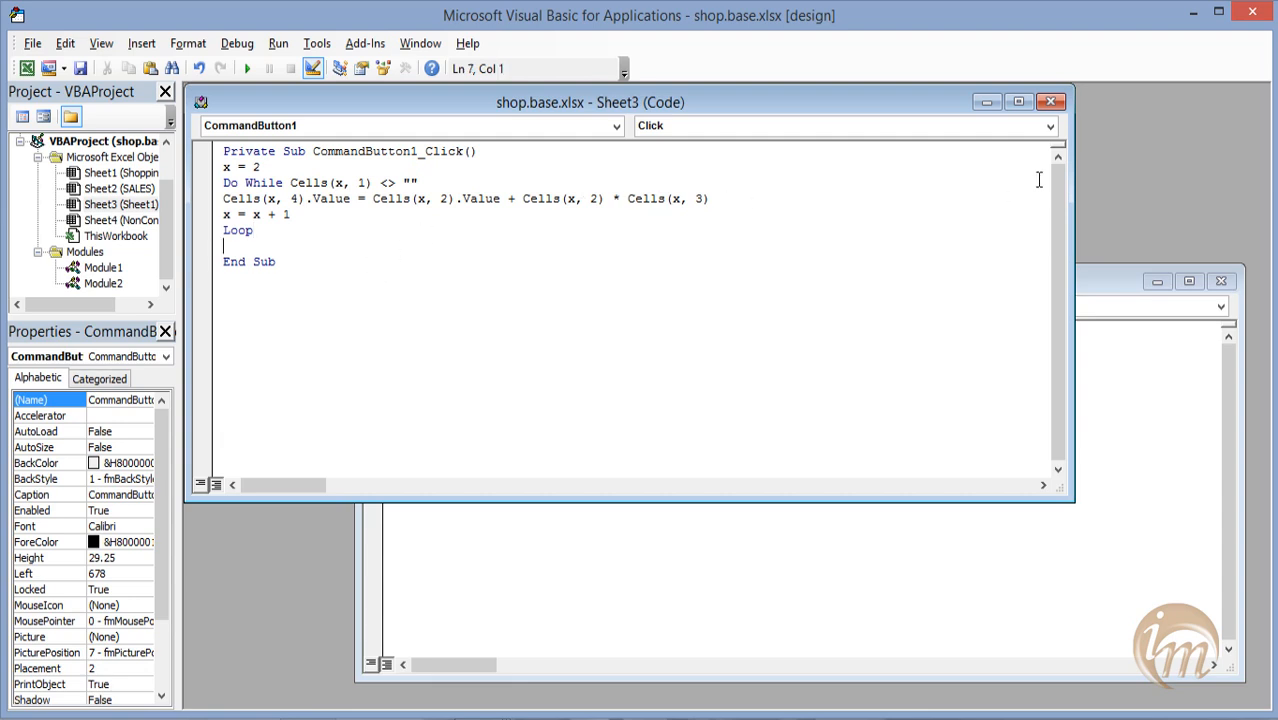
# Close the Sheet3 and Module2 code windows and the Visual Basic editor.
pyautogui.click(1050, 101)
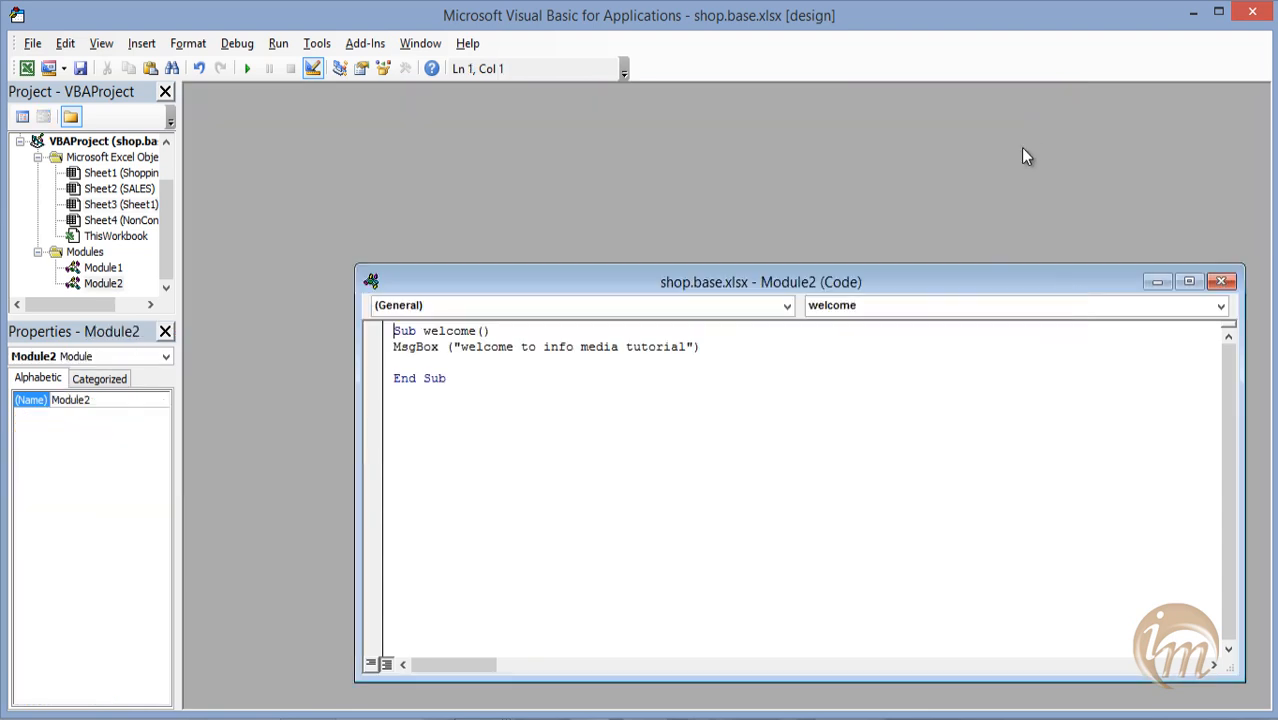
pyautogui.click(1221, 281)
pyautogui.click(1252, 11)
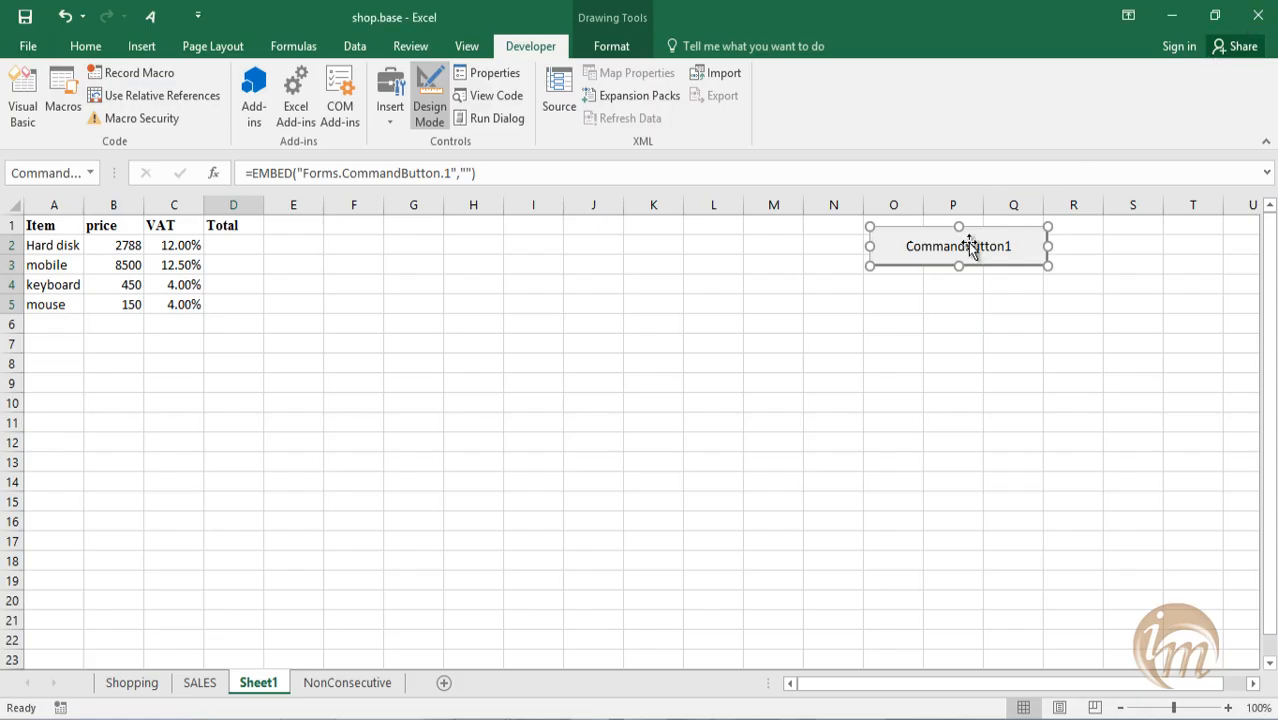
# Turn off Design Mode and run CommandButton1 to fill in the item totals in column D.
pyautogui.click(428, 110)
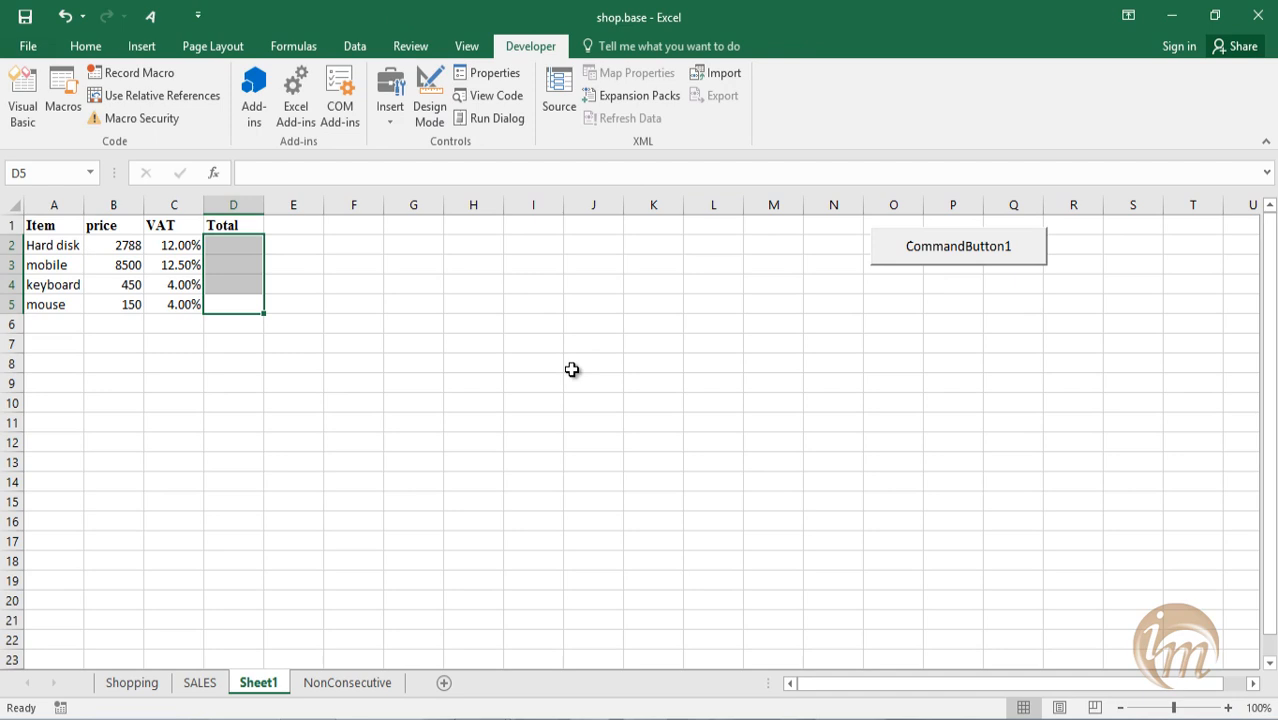
pyautogui.click(268, 304)
pyautogui.click(222, 253)
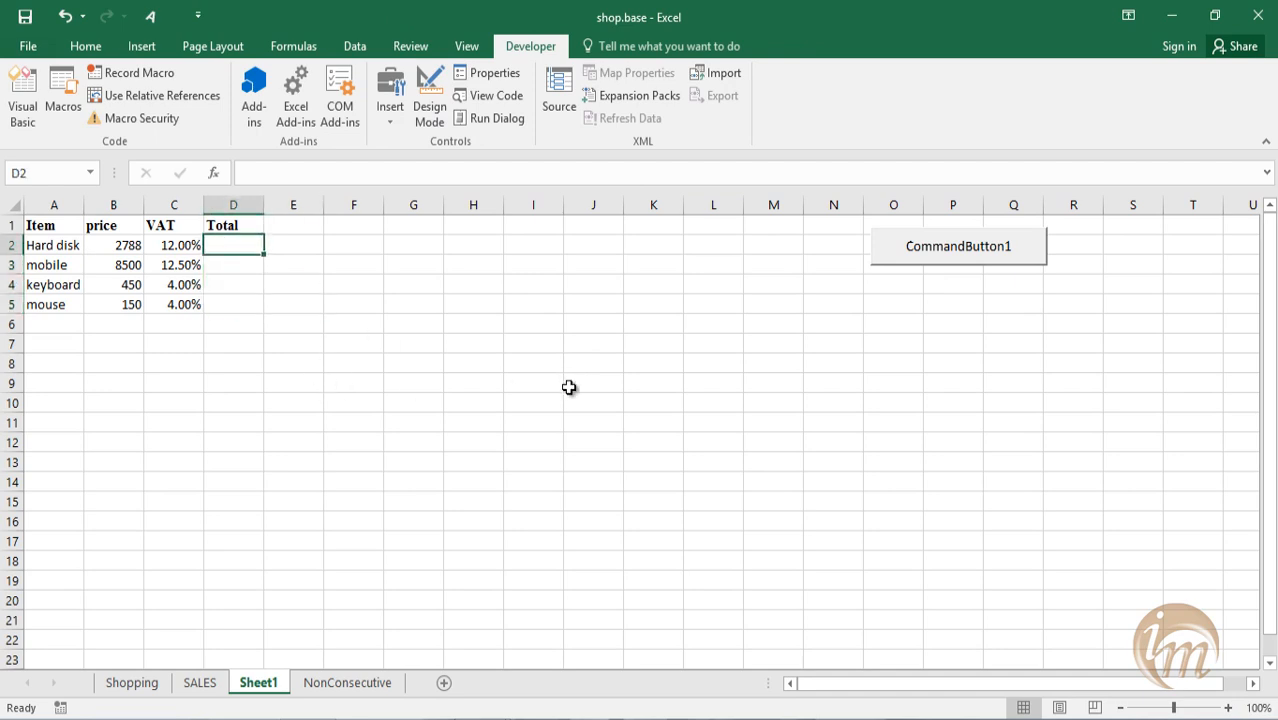
pyautogui.click(953, 252)
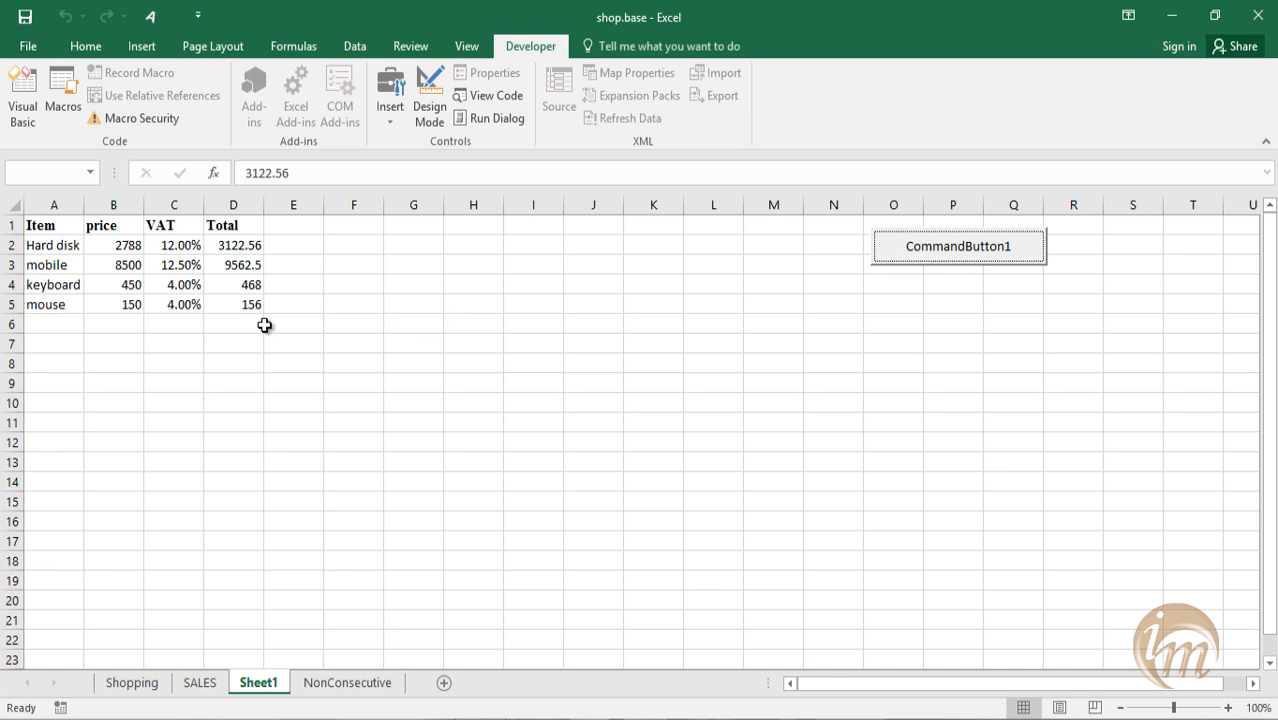
# Clear the totals in D2:D5, run CommandButton1 again, and clear the recalculated totals.
pyautogui.moveTo(238, 308); pyautogui.dragTo(228, 251)
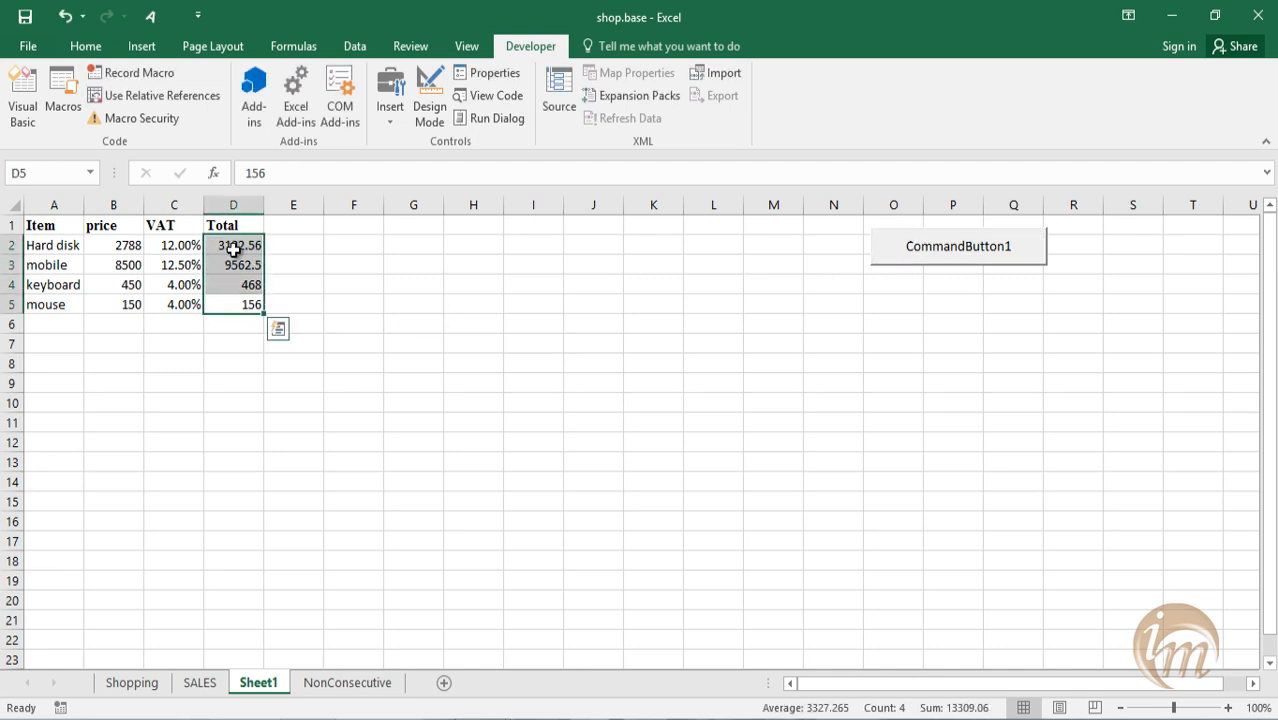
pyautogui.press('Delete')
pyautogui.click(921, 257)
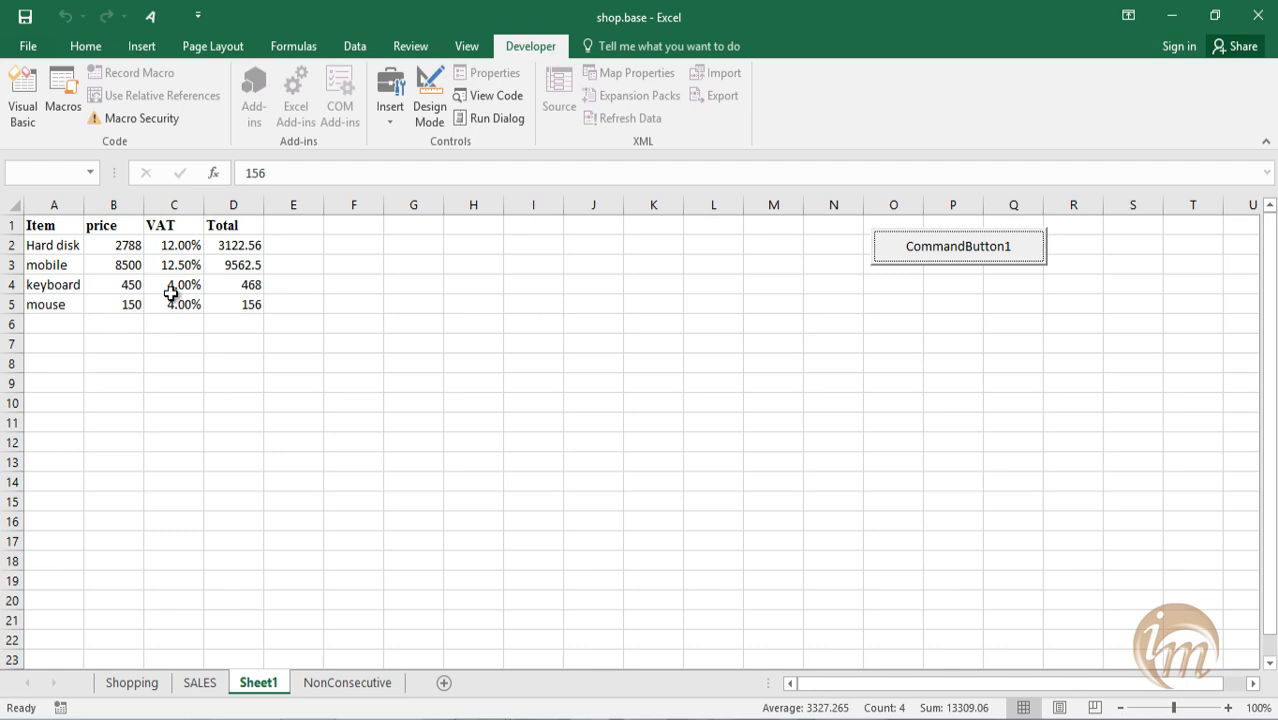
pyautogui.moveTo(257, 308); pyautogui.dragTo(232, 245)
pyautogui.press('Delete')
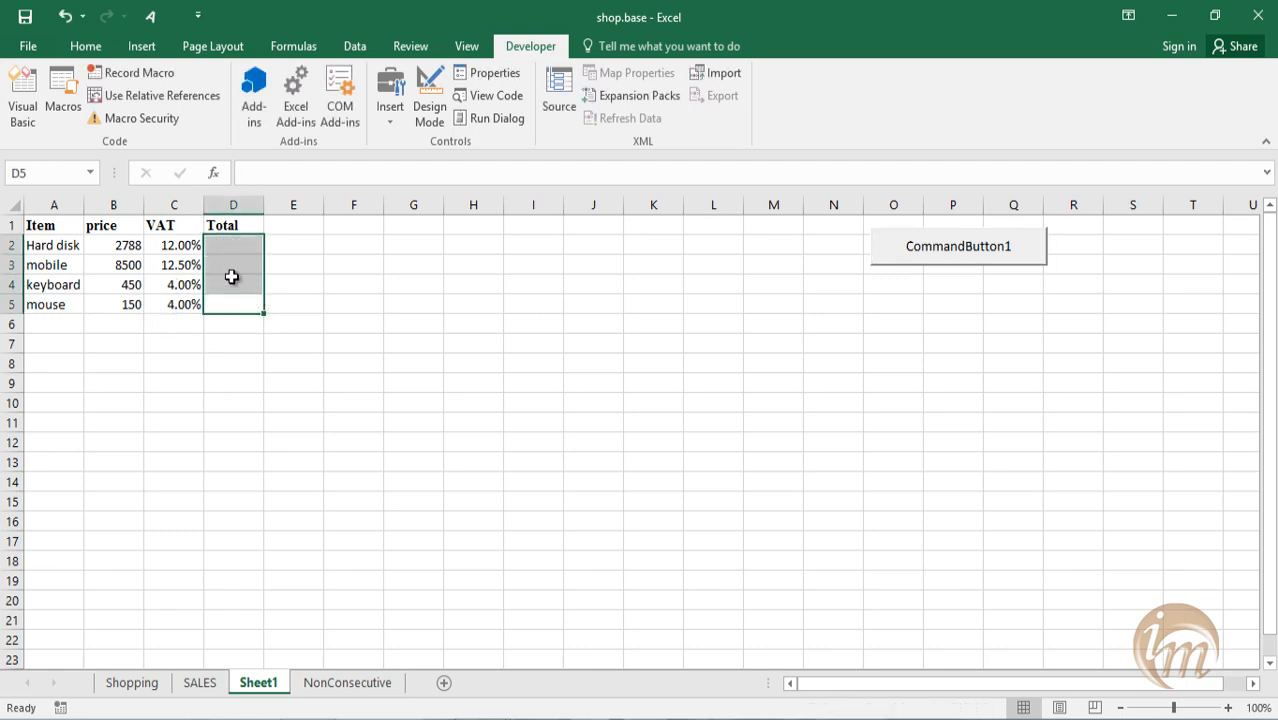
# Add the item calculater in row 6 with price 450 and VAT .12.
pyautogui.click(46, 330)
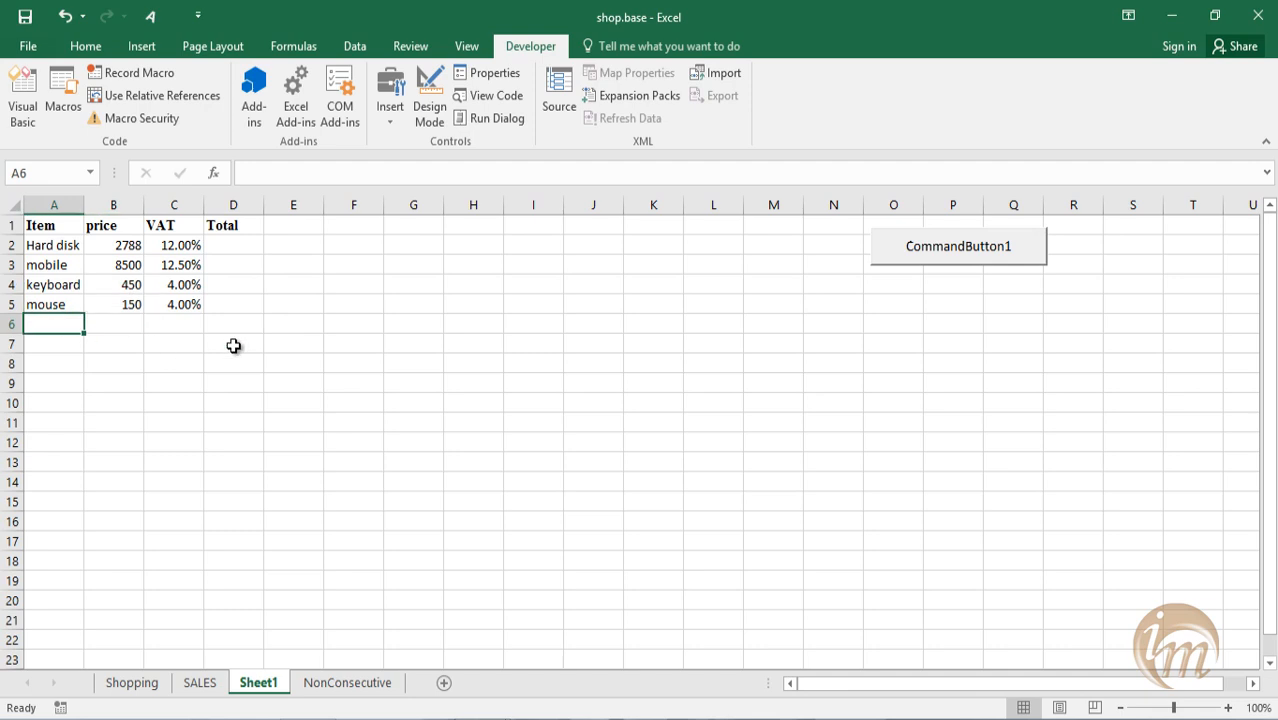
pyautogui.write('cal')
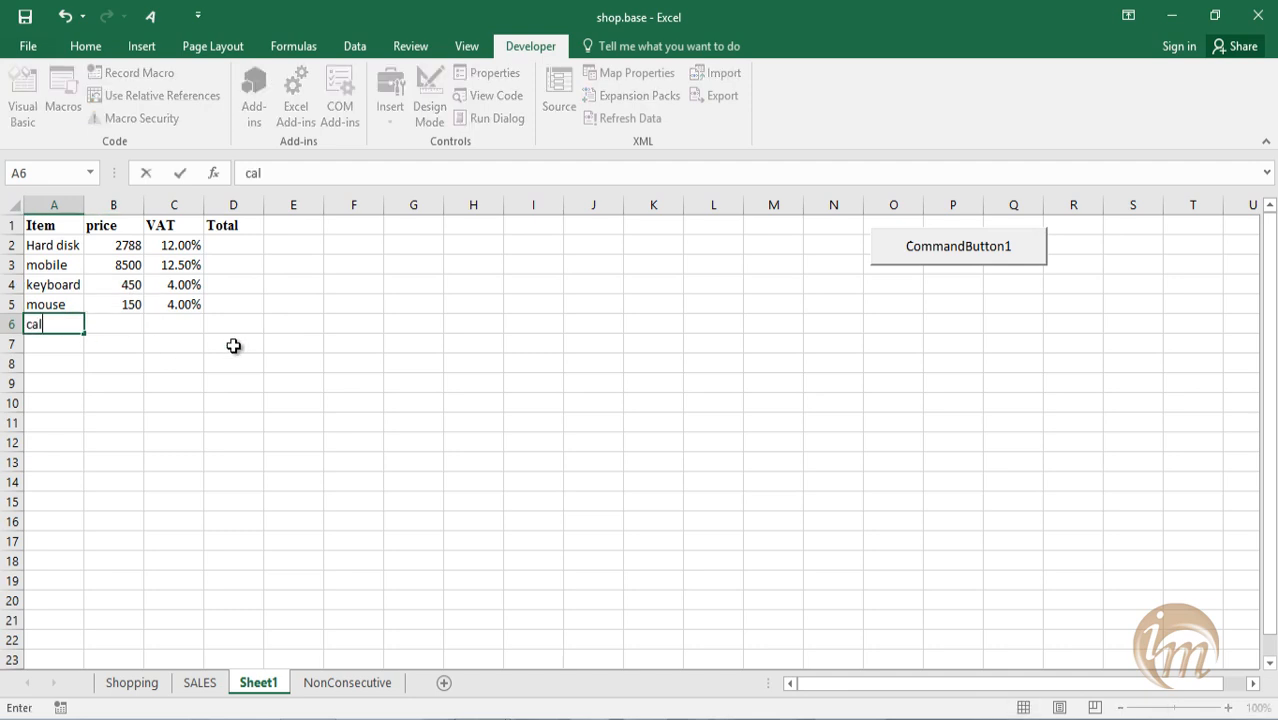
pyautogui.write('culater')
pyautogui.press('Tab')
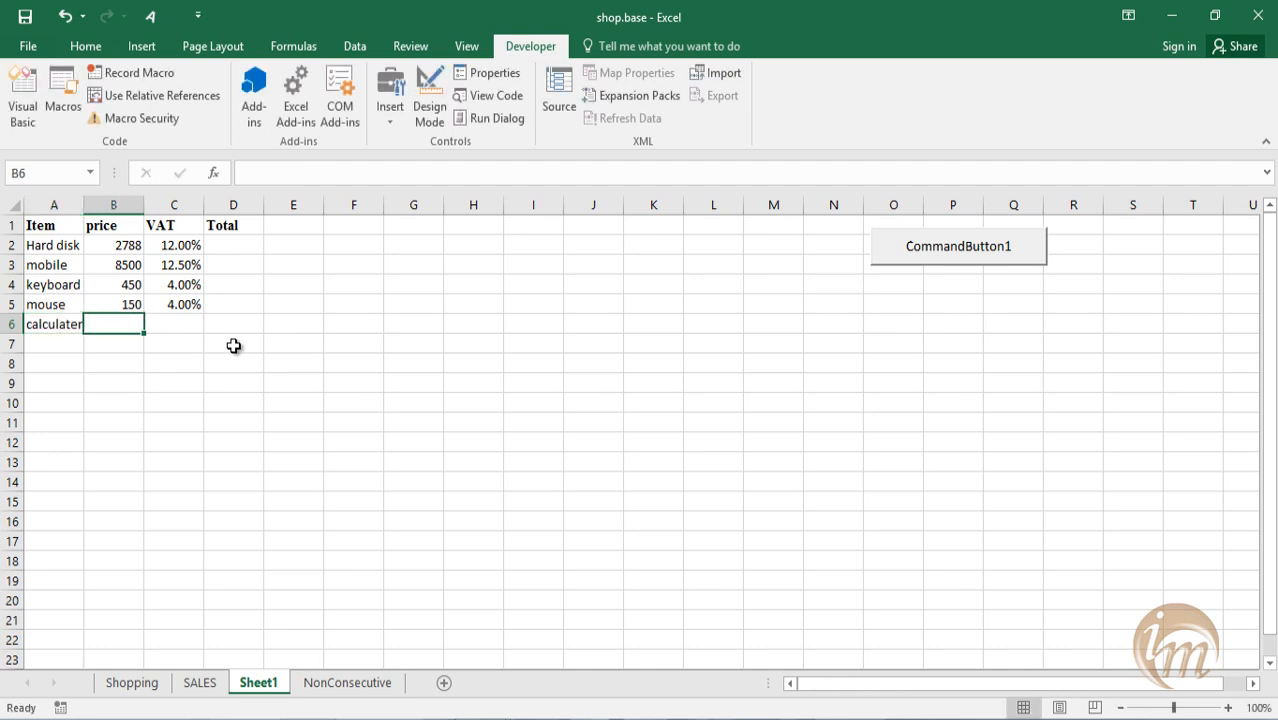
pyautogui.write('450')
pyautogui.press('Tab')
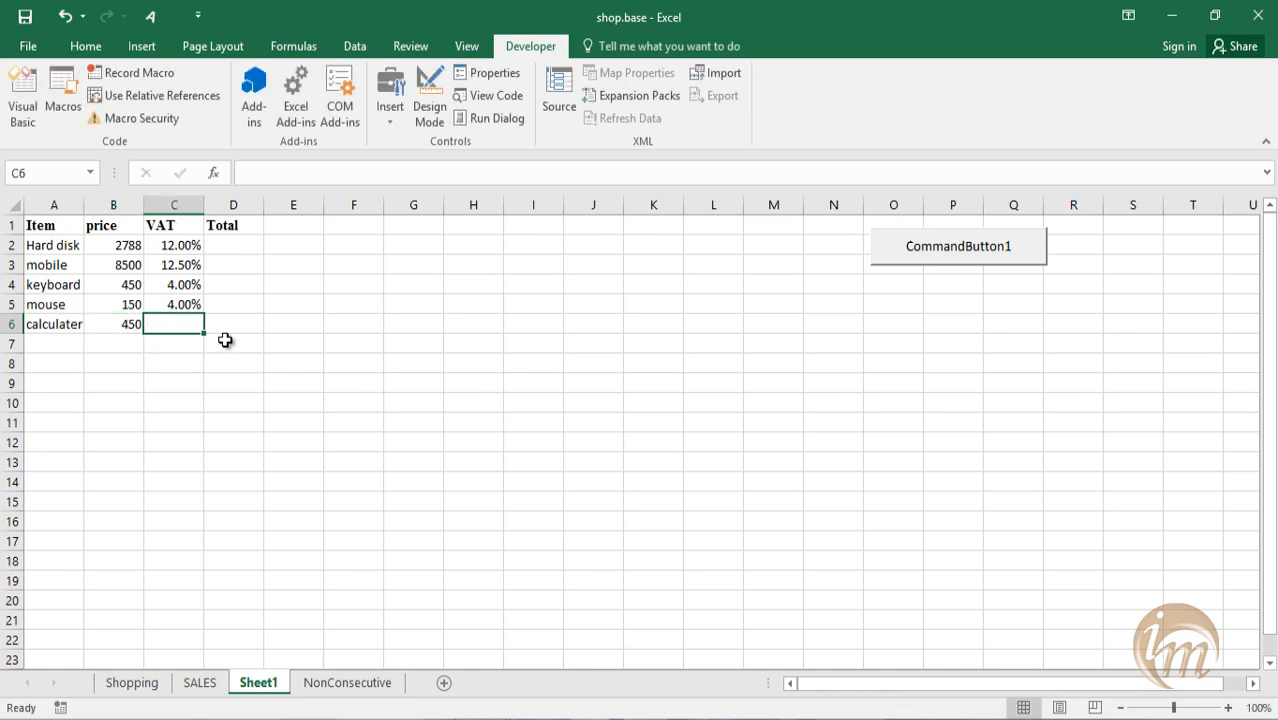
pyautogui.write('.12')
pyautogui.press('Return')
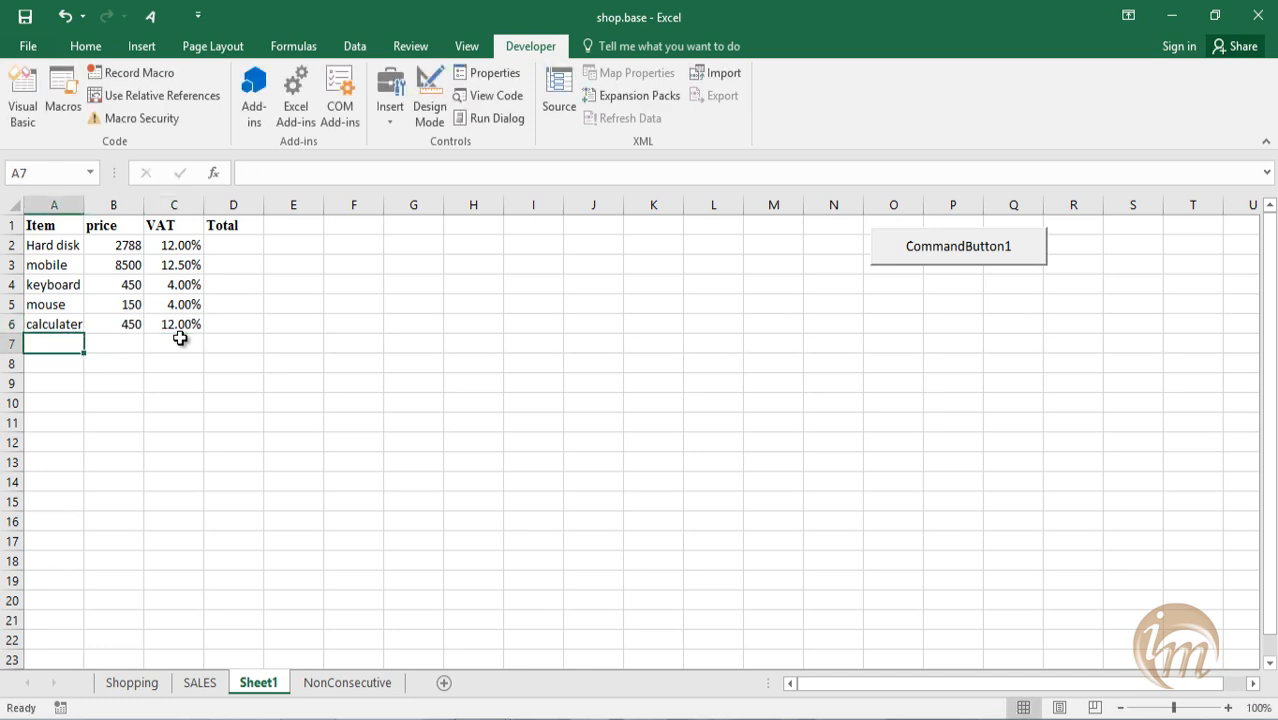
# Add the item paper in row 7 with price 100 and VAT .04.
pyautogui.write('paper')
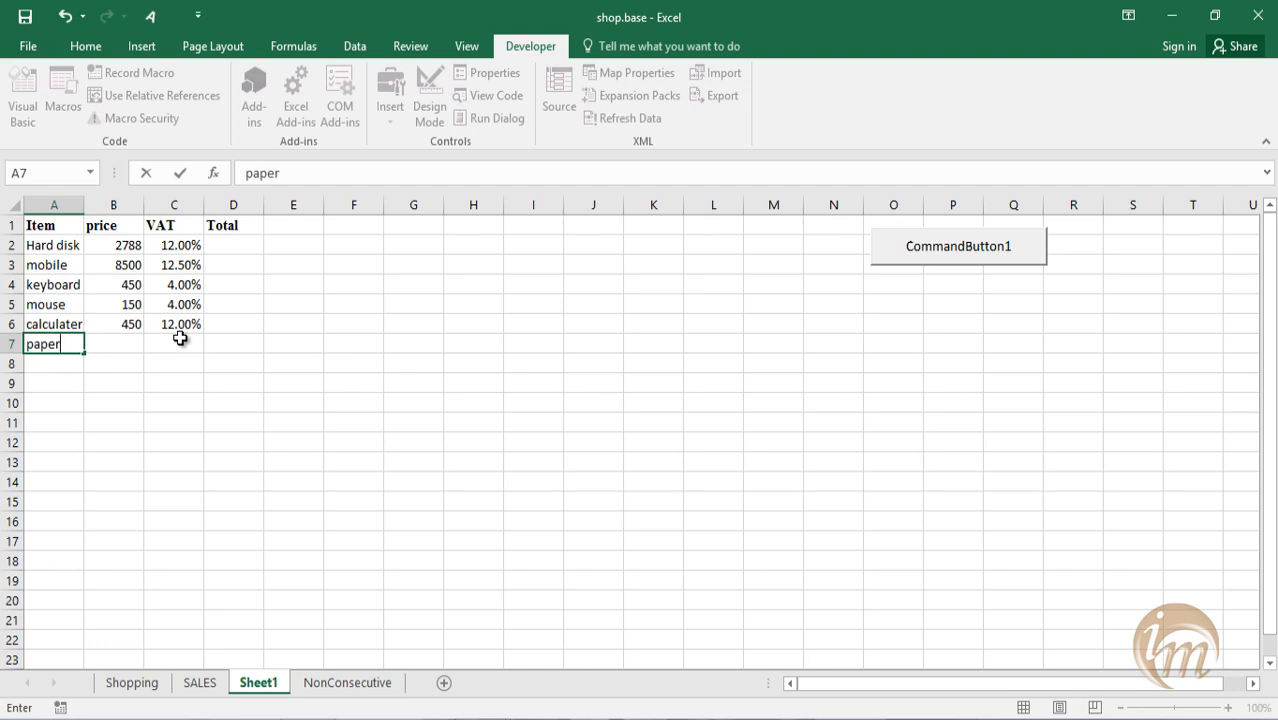
pyautogui.press('Tab')
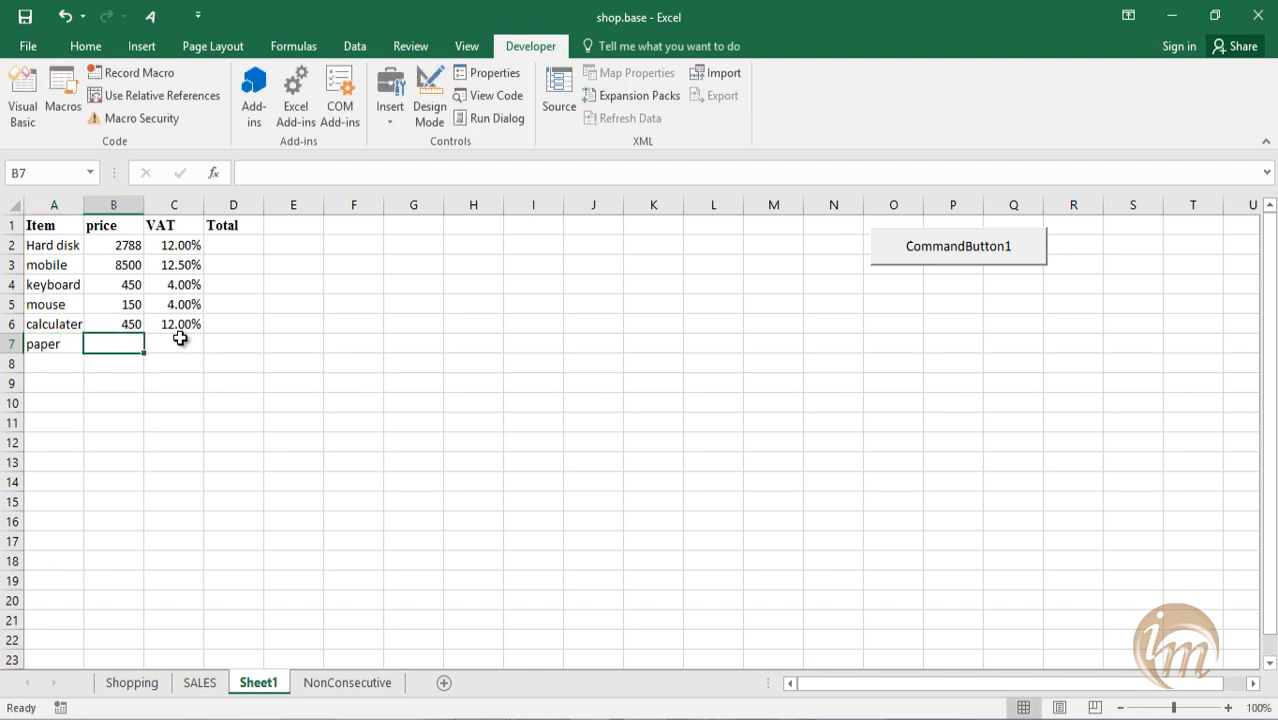
pyautogui.write('100')
pyautogui.press('Tab')
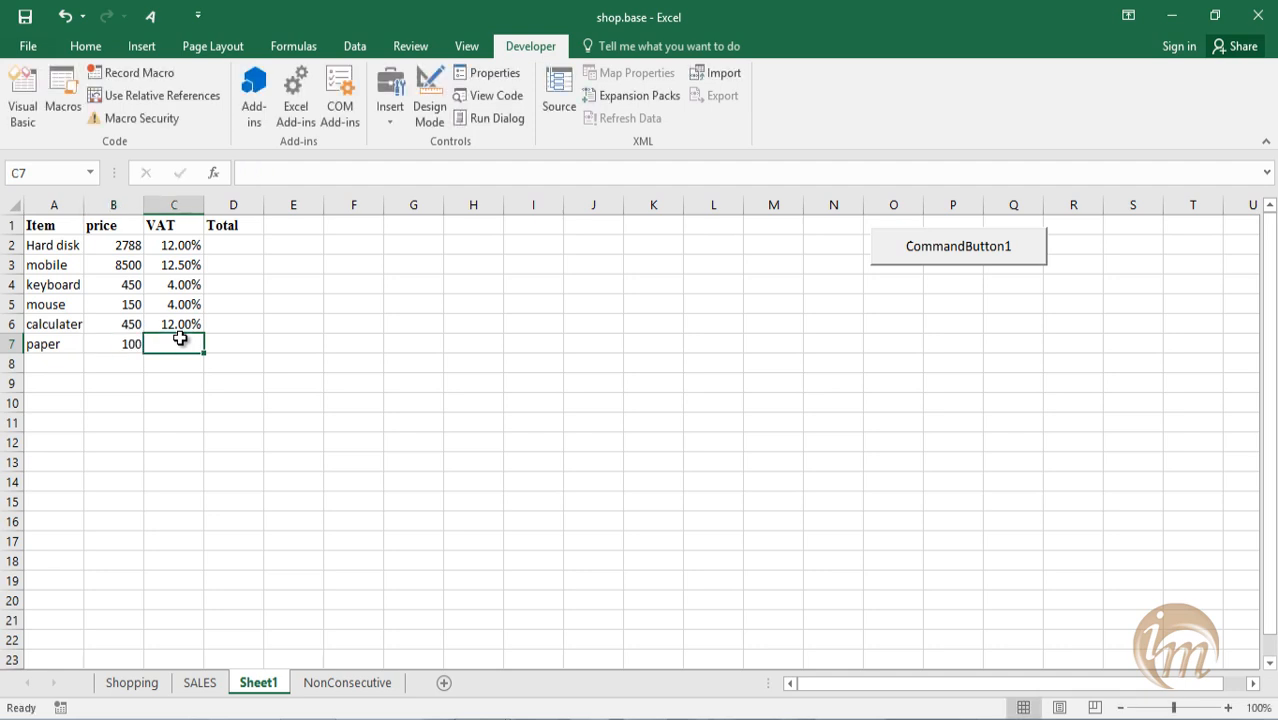
pyautogui.write('.04')
pyautogui.press('Return')
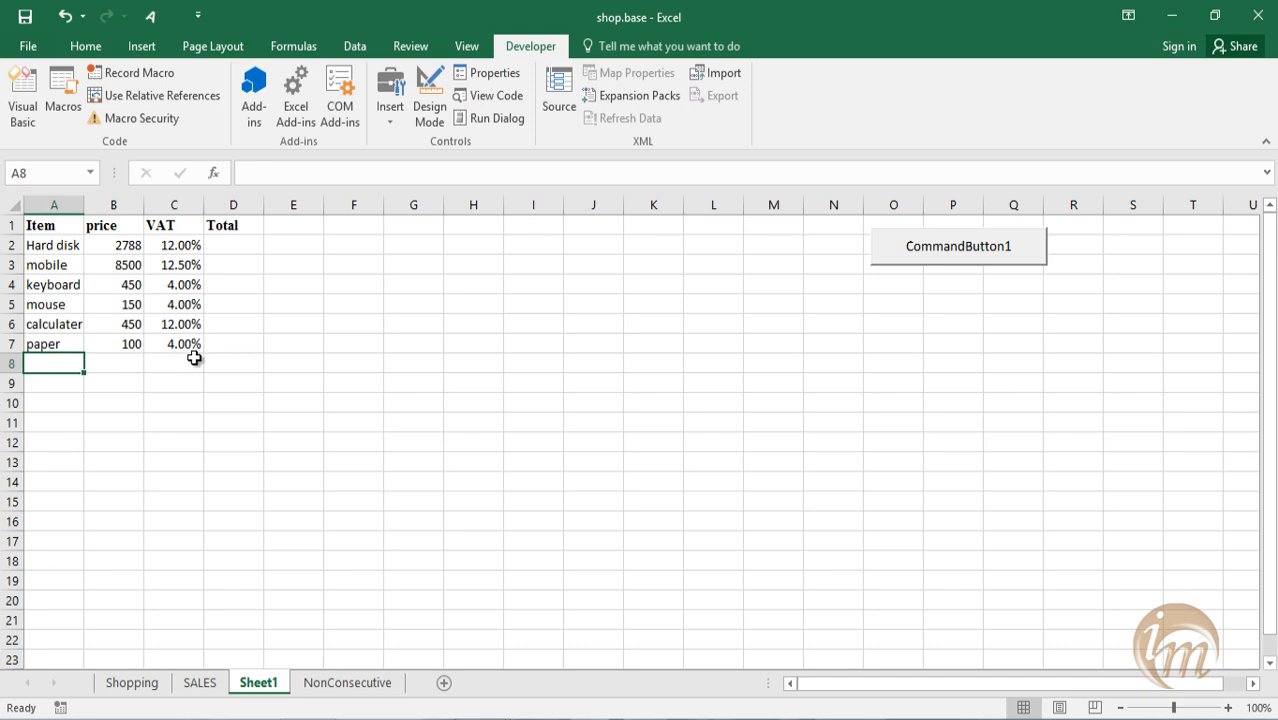
# Add the item pendrive in row 8 with price 850 and VAT .12.
pyautogui.write('pendrive')
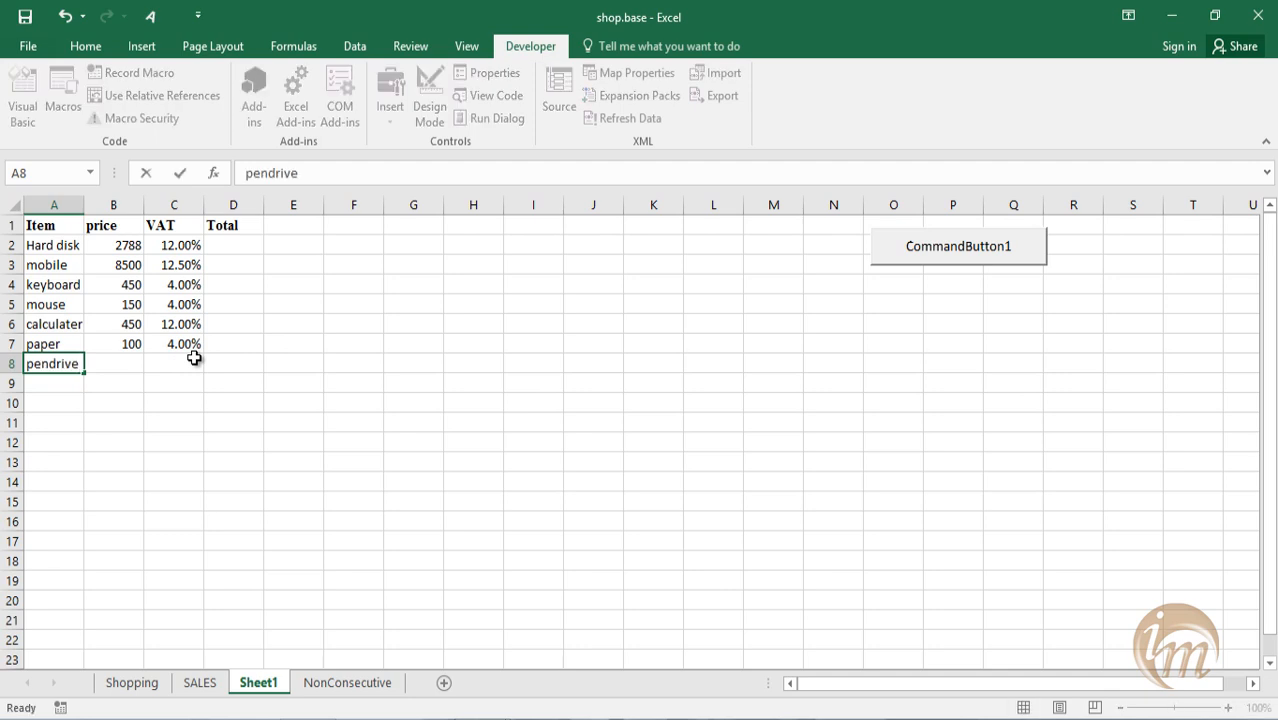
pyautogui.press('Tab')
pyautogui.write('850')
pyautogui.press('Tab')
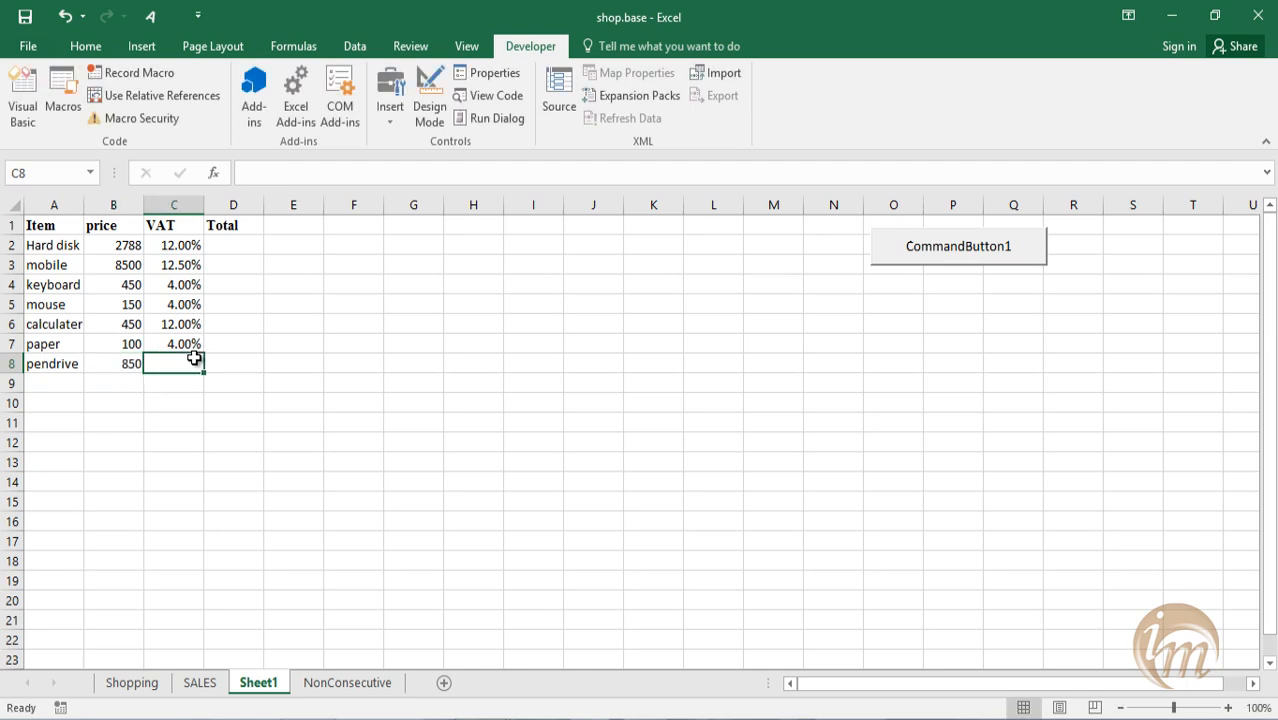
pyautogui.write('.12')
pyautogui.press('Return')
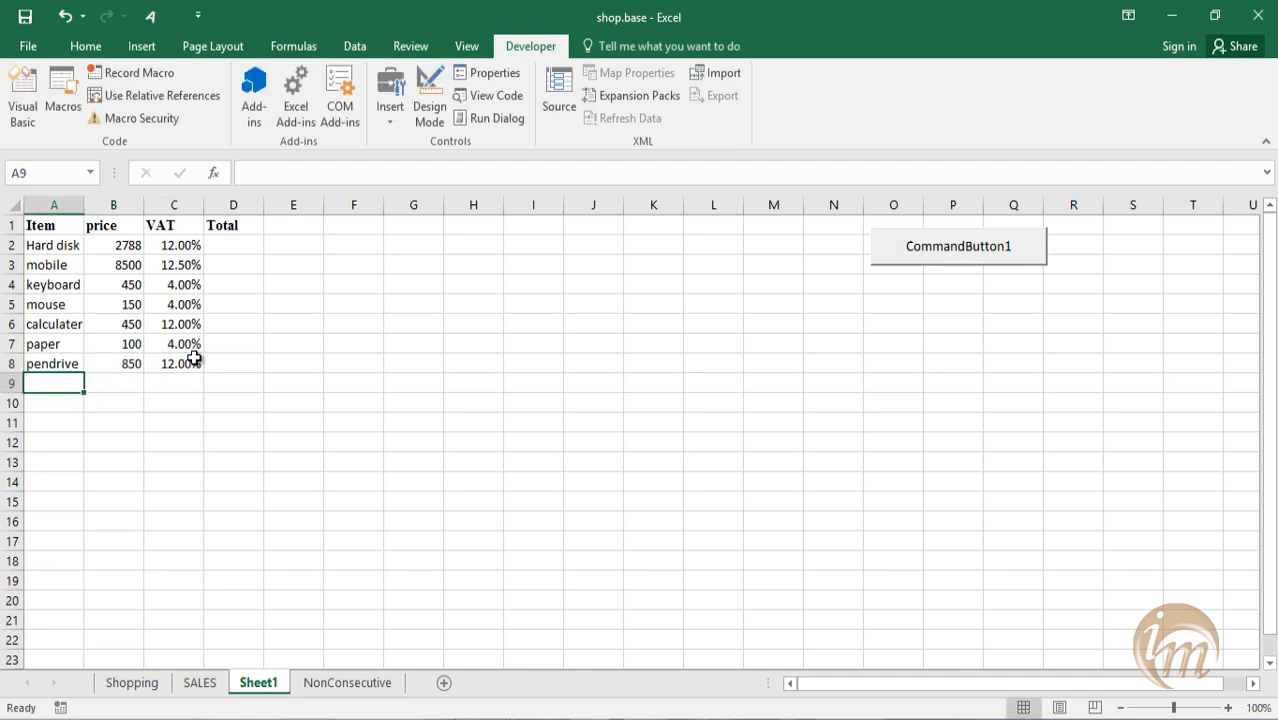
# Add the item speakers in row 9 with price 1250 and VAT .12.
pyautogui.write('speakers')
pyautogui.press('Tab')
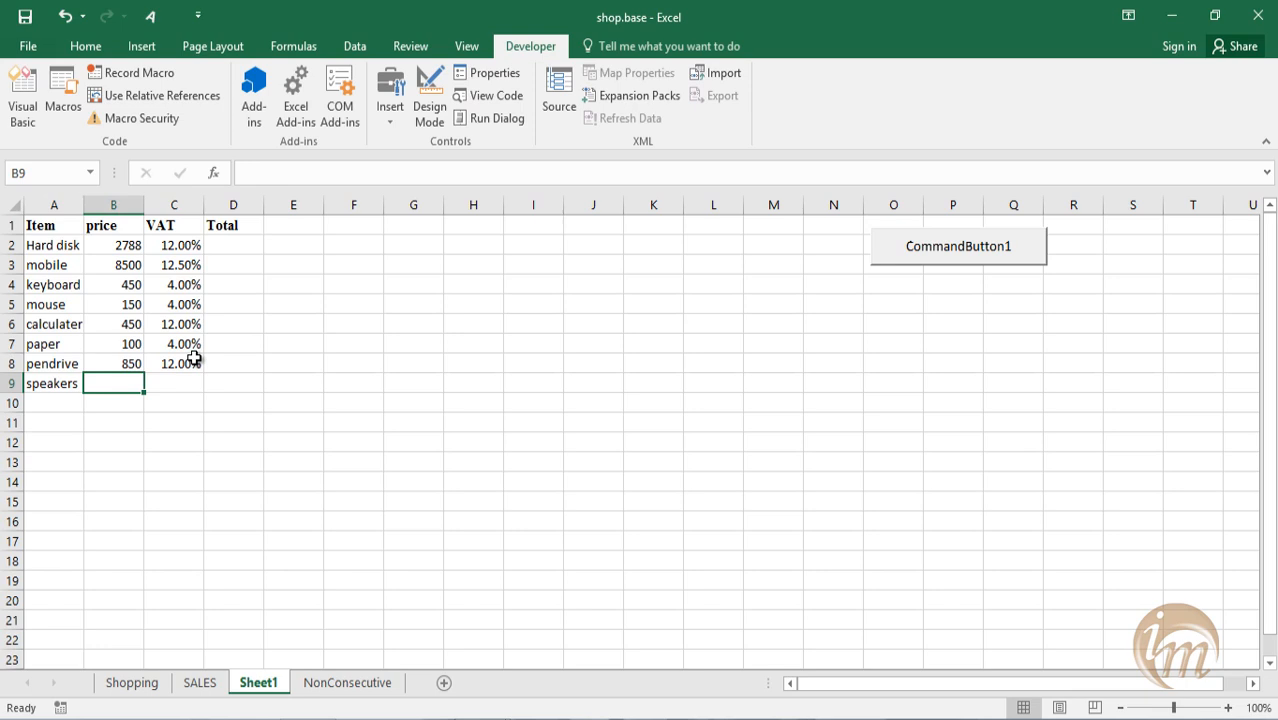
pyautogui.write('1250')
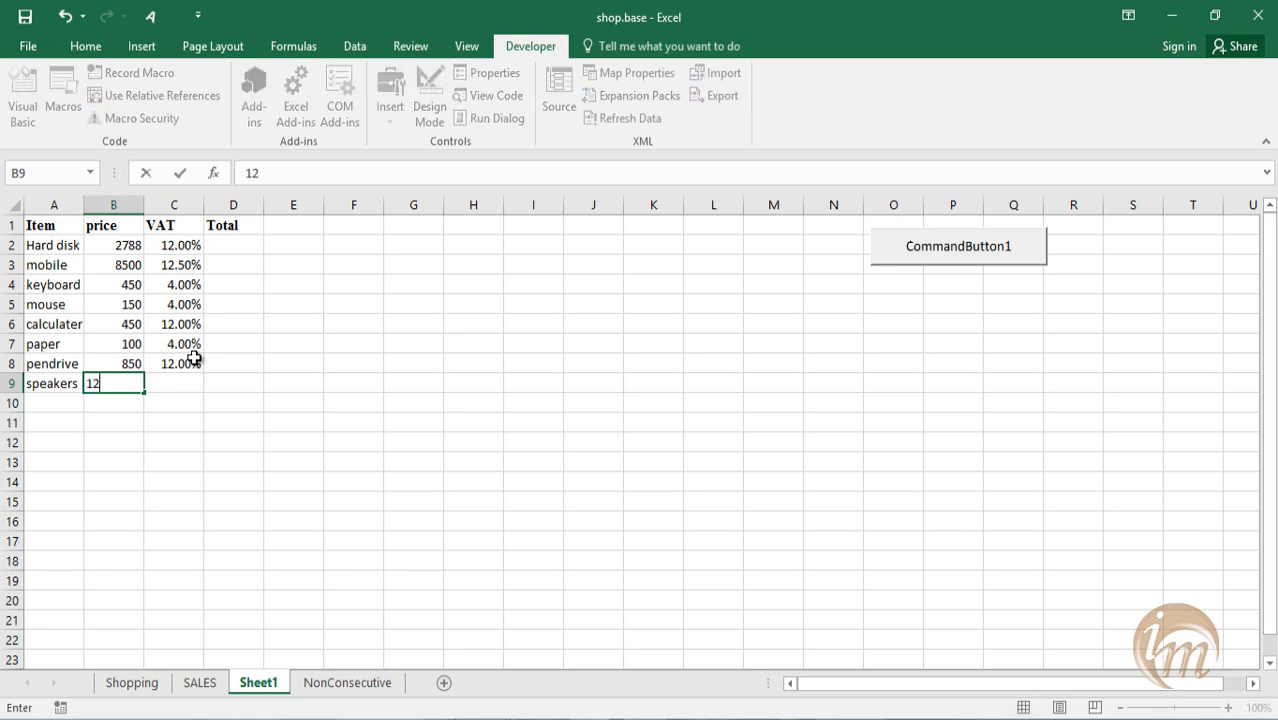
pyautogui.press('Tab')
pyautogui.write('12')
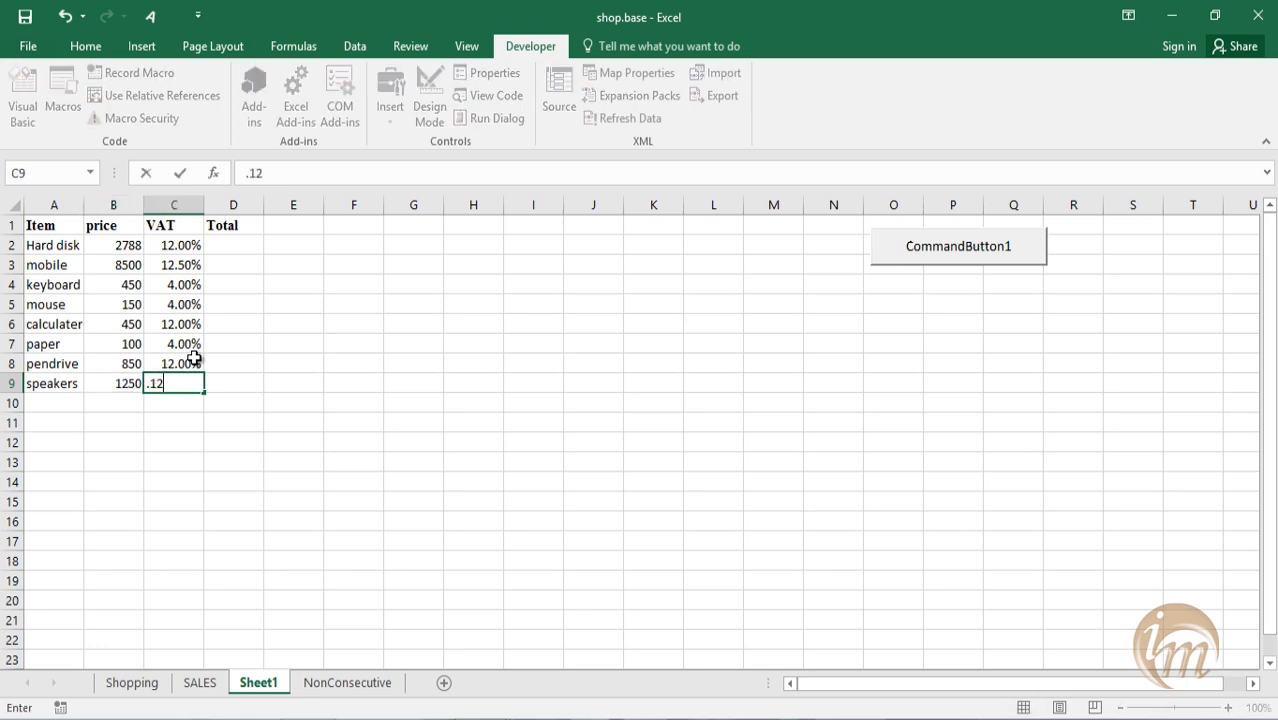
pyautogui.press('Return')
# Add the item soundcard in row 10 with price 12000 and VAT .15.
pyautogui.write('soundcard')
pyautogui.press('Tab')
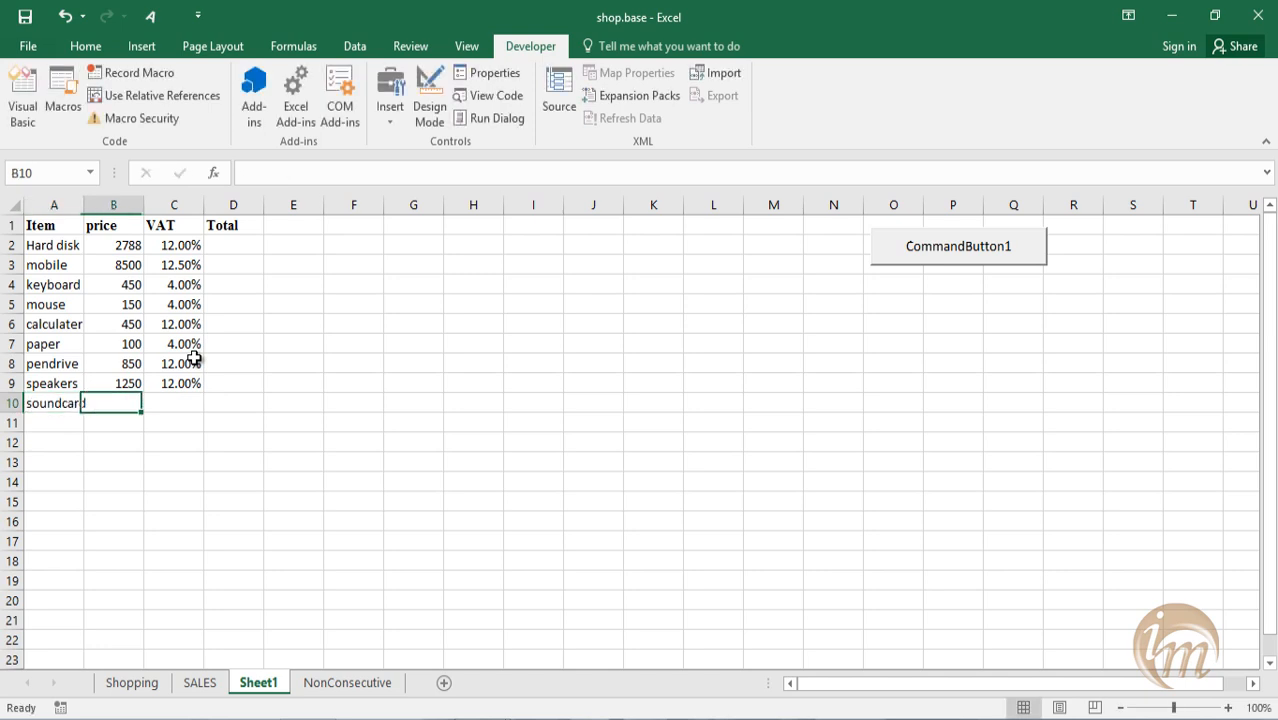
pyautogui.write('1200')
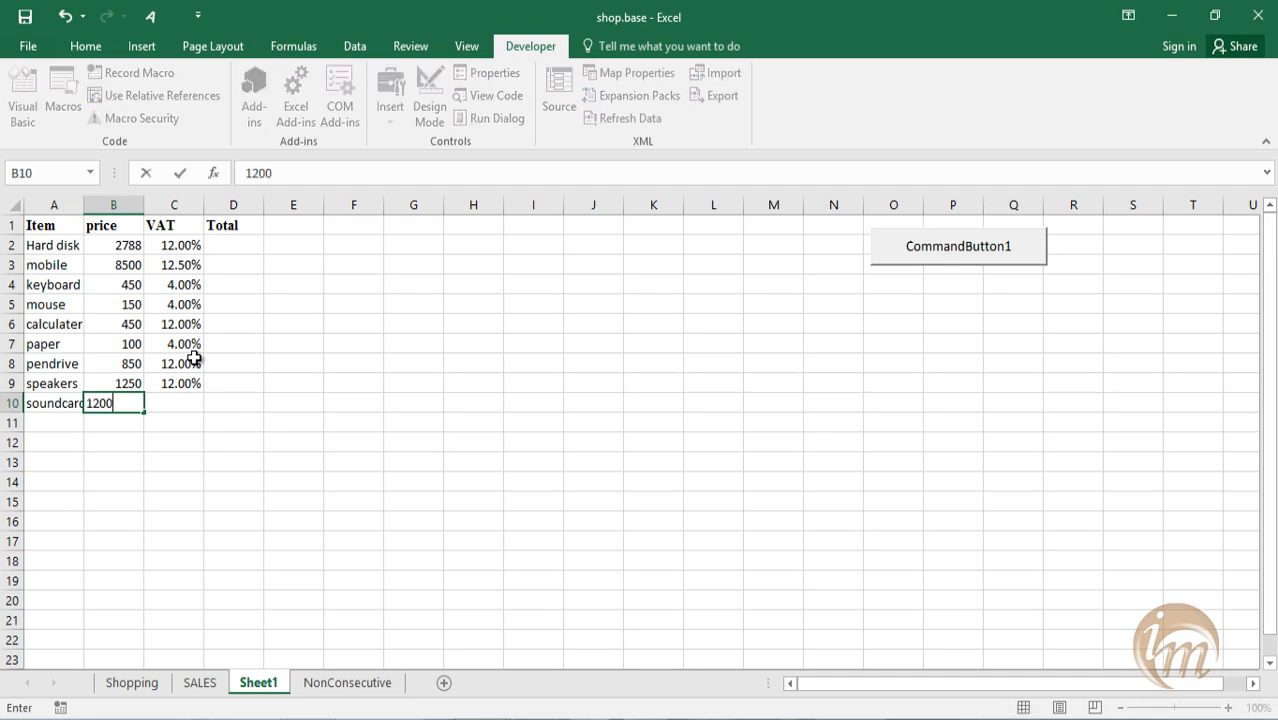
pyautogui.press('Tab')
pyautogui.write('.15')
pyautogui.press('Return')
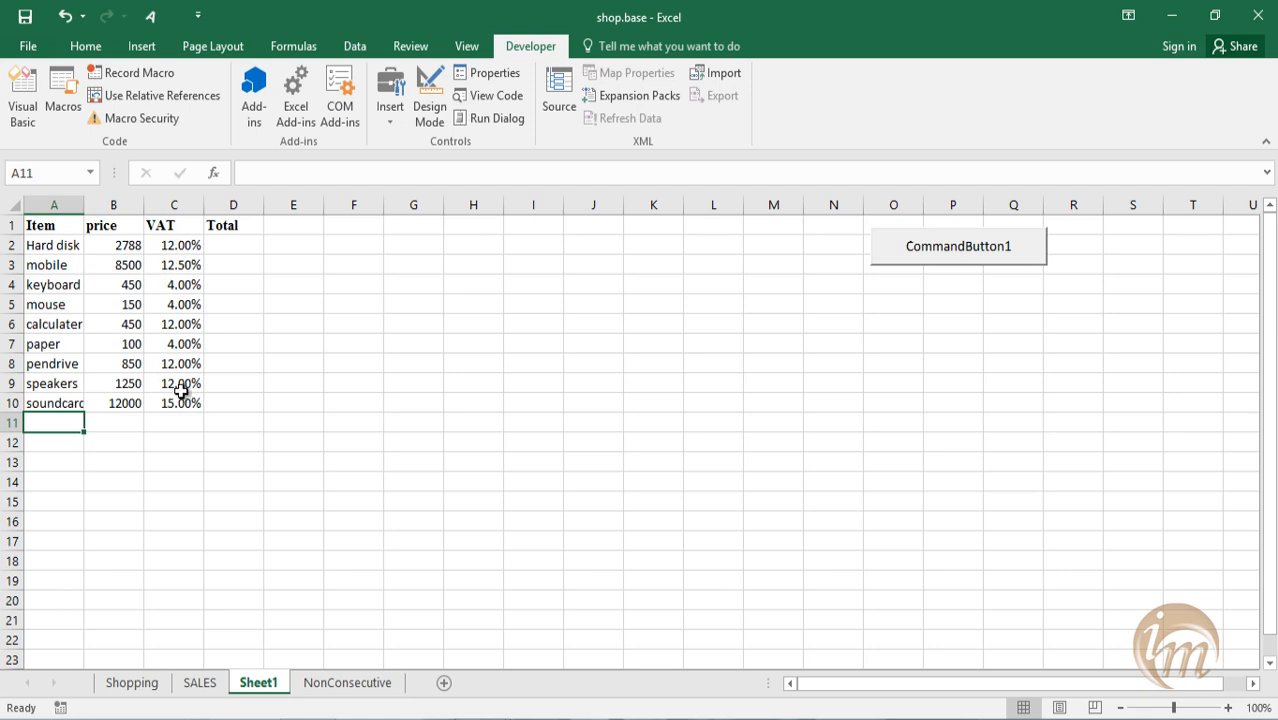
# Run CommandButton1 to calculate totals for the extended item list, and clear the results in D2:D10.
pyautogui.click(230, 246)
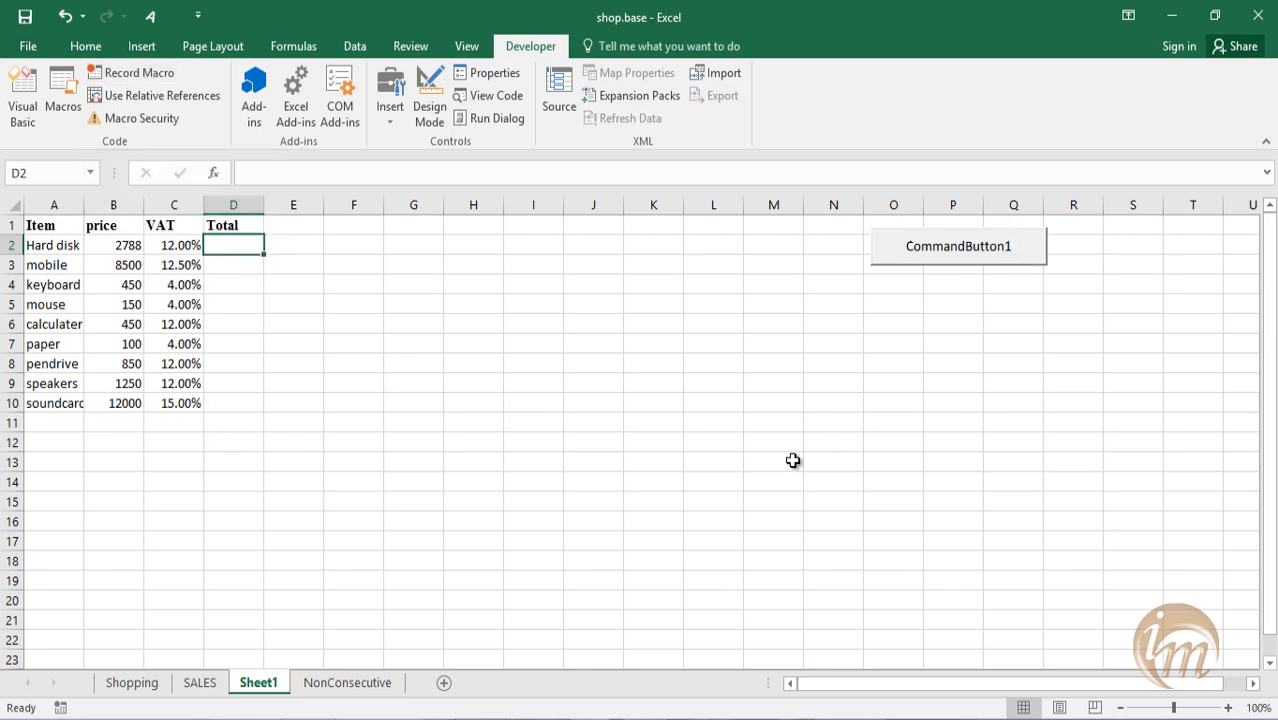
pyautogui.click(985, 247)
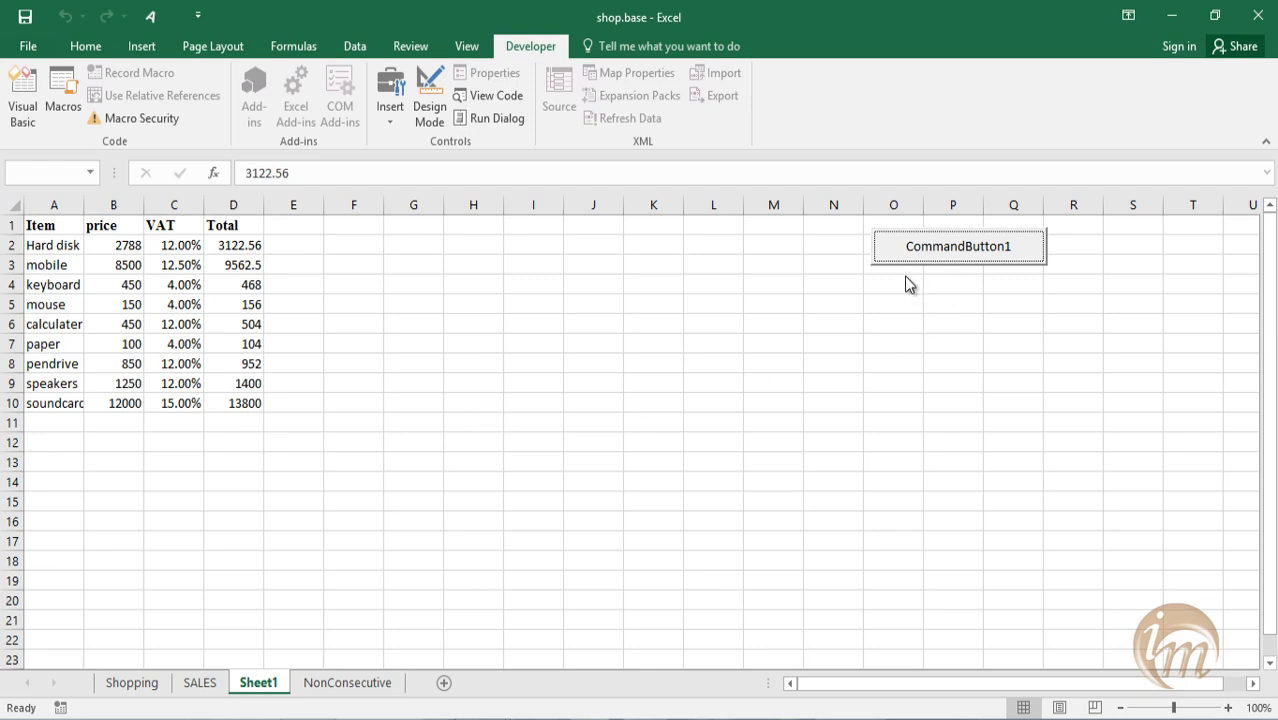
pyautogui.moveTo(240, 405); pyautogui.dragTo(234, 242)
pyautogui.press('Delete')
pyautogui.click(336, 442)
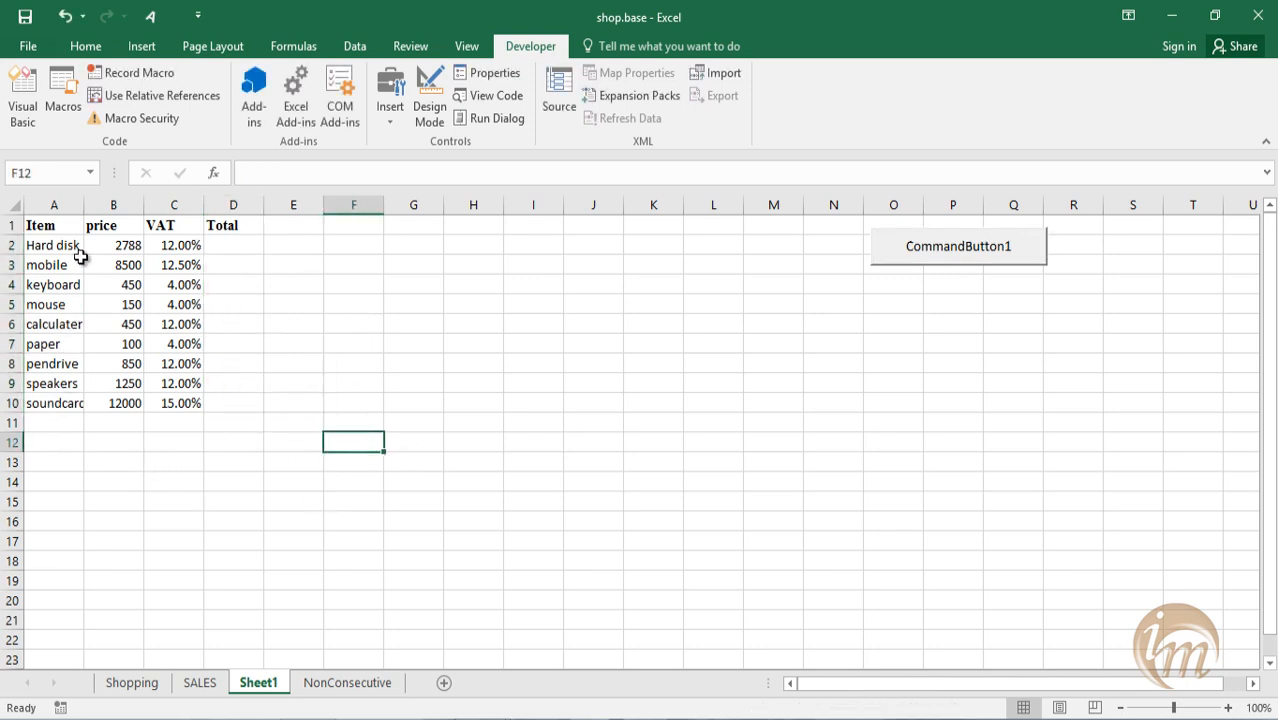
# Run CommandButton1 to calculate the totals for all items, and review the macro security settings.
pyautogui.click(224, 268)
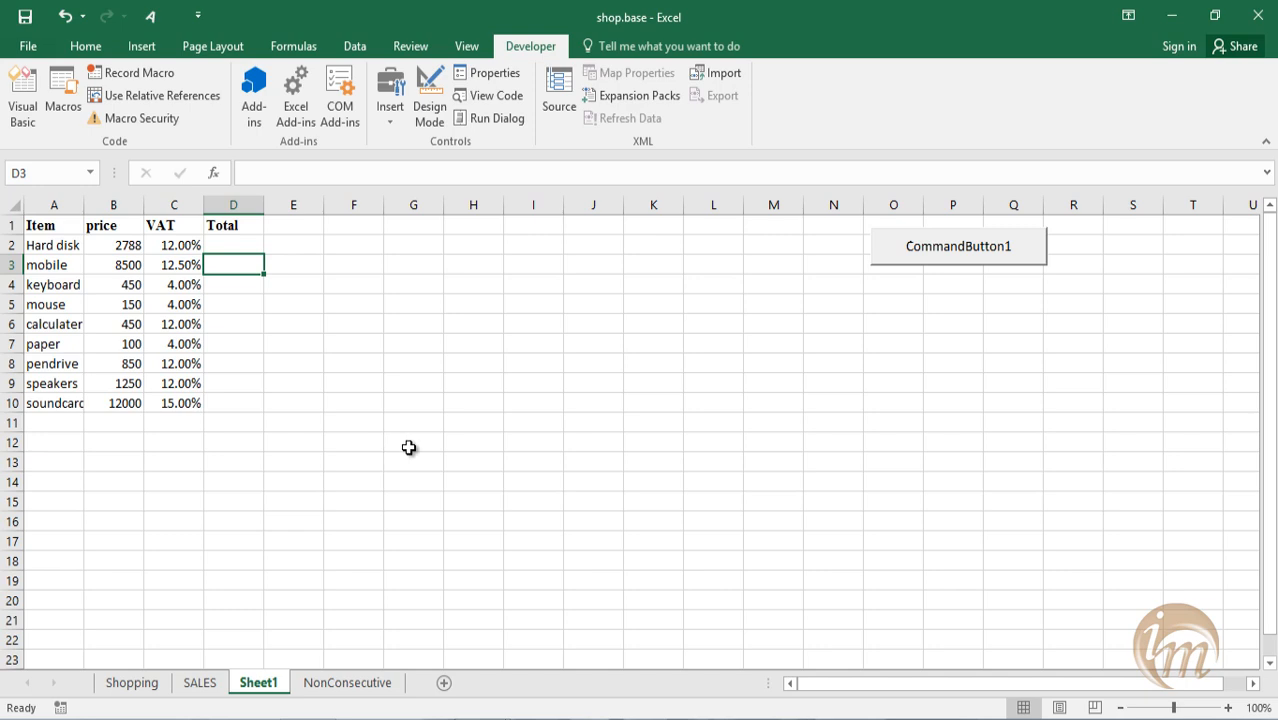
pyautogui.click(965, 255)
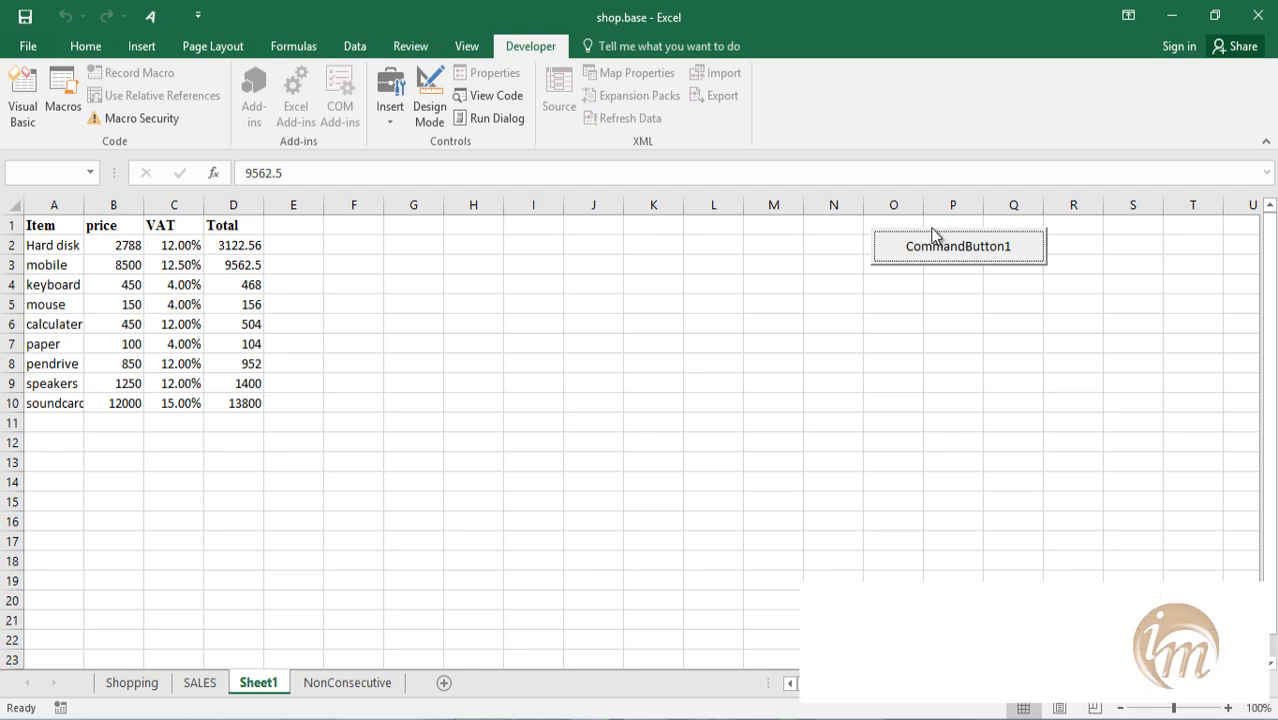
pyautogui.click(141, 118)
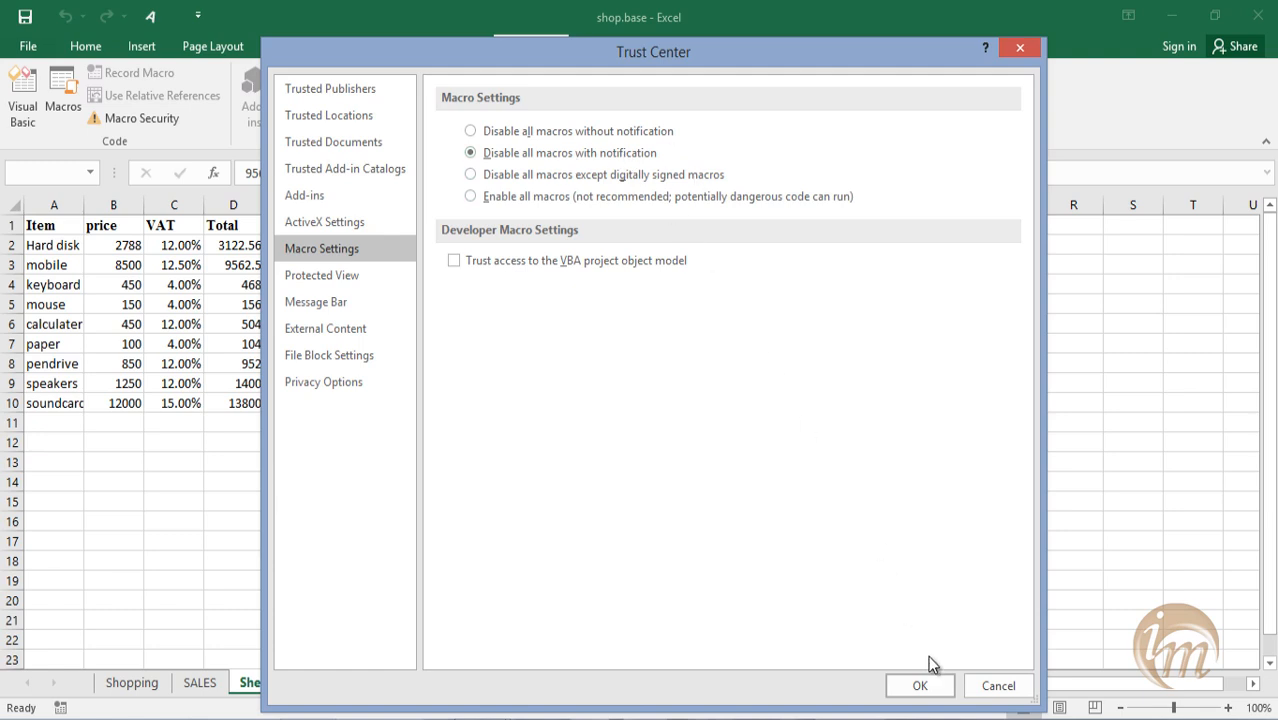
pyautogui.click(927, 688)
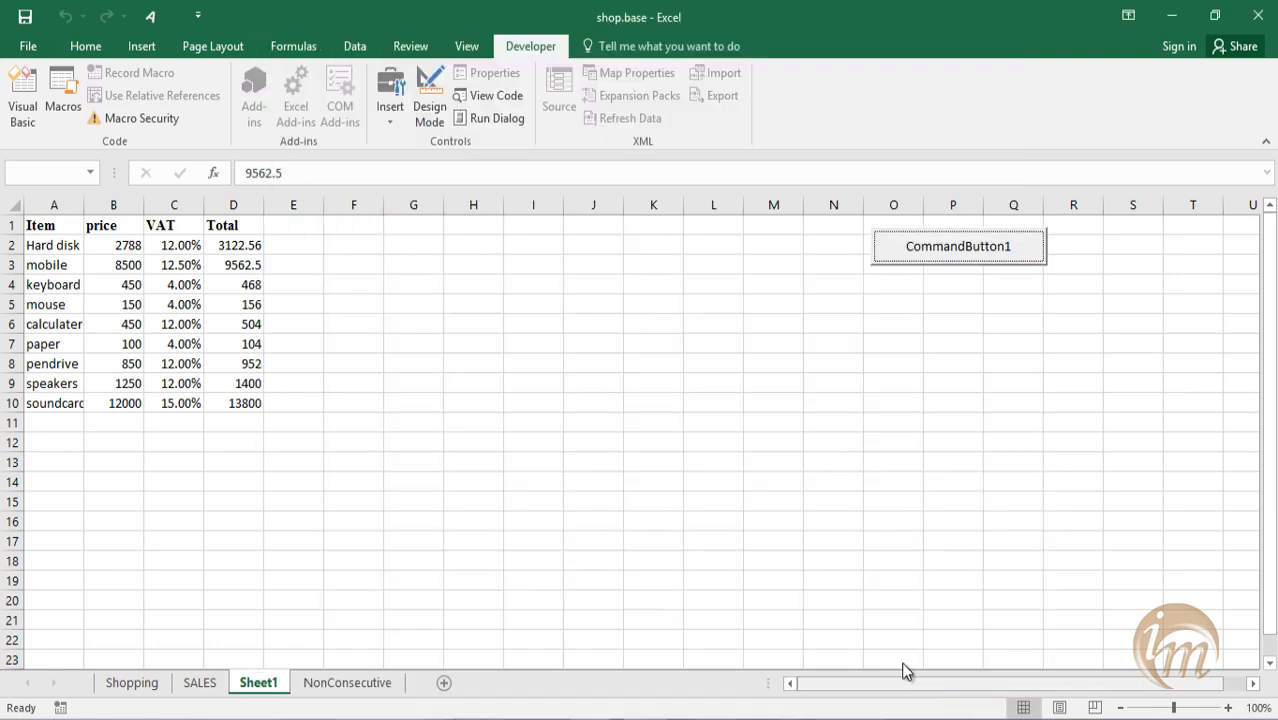
# Inspect CommandButton1's Click procedure in design mode, close the code editor, and run the button again.
pyautogui.click(433, 128)
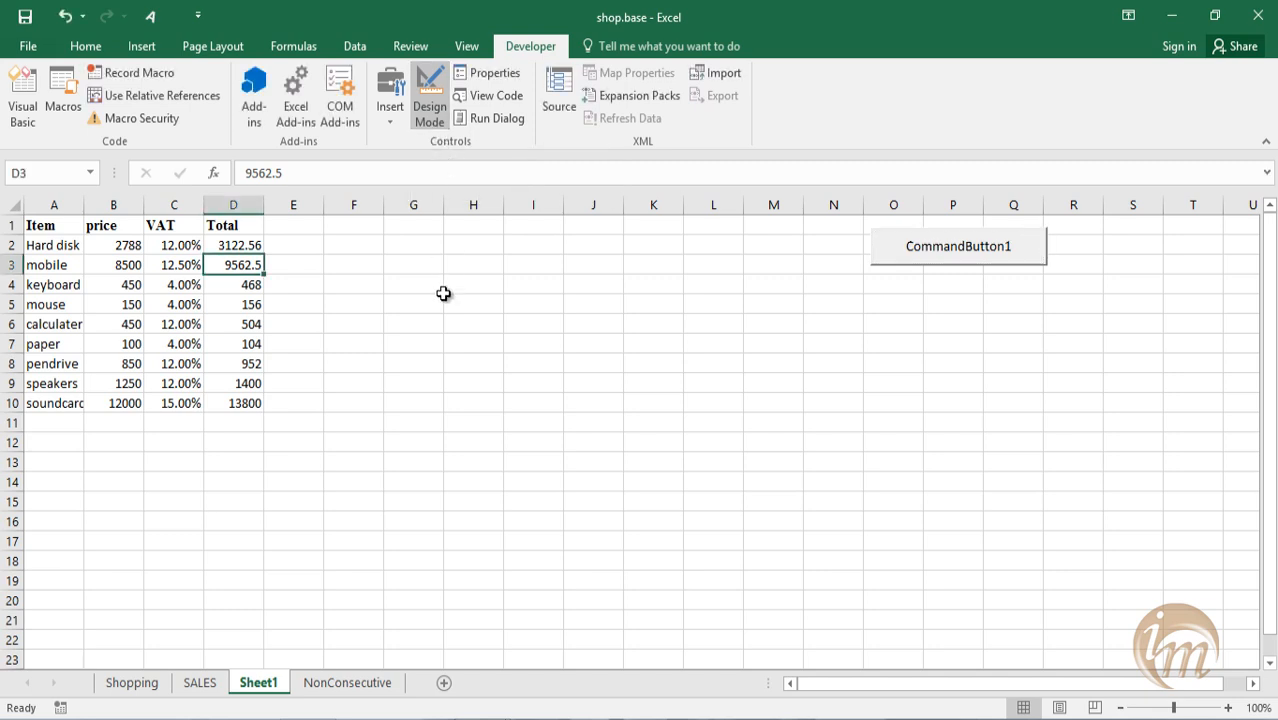
pyautogui.click(962, 256)
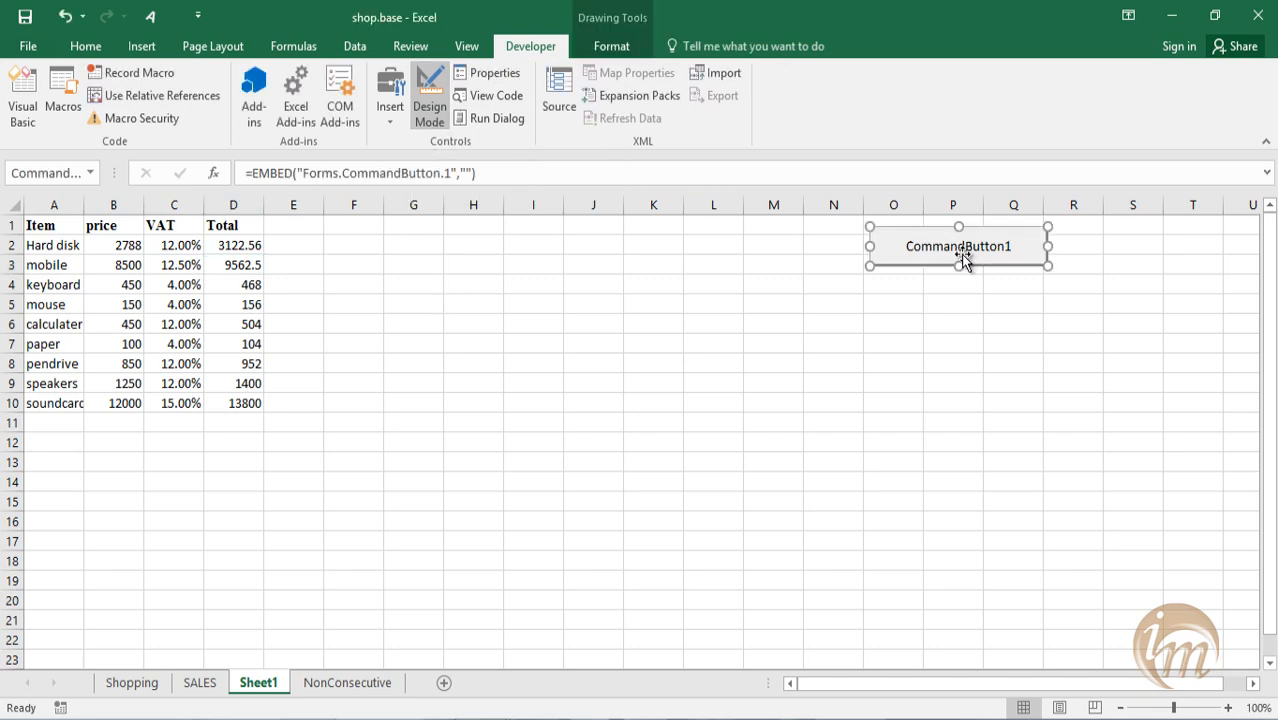
pyautogui.doubleClick(962, 256)
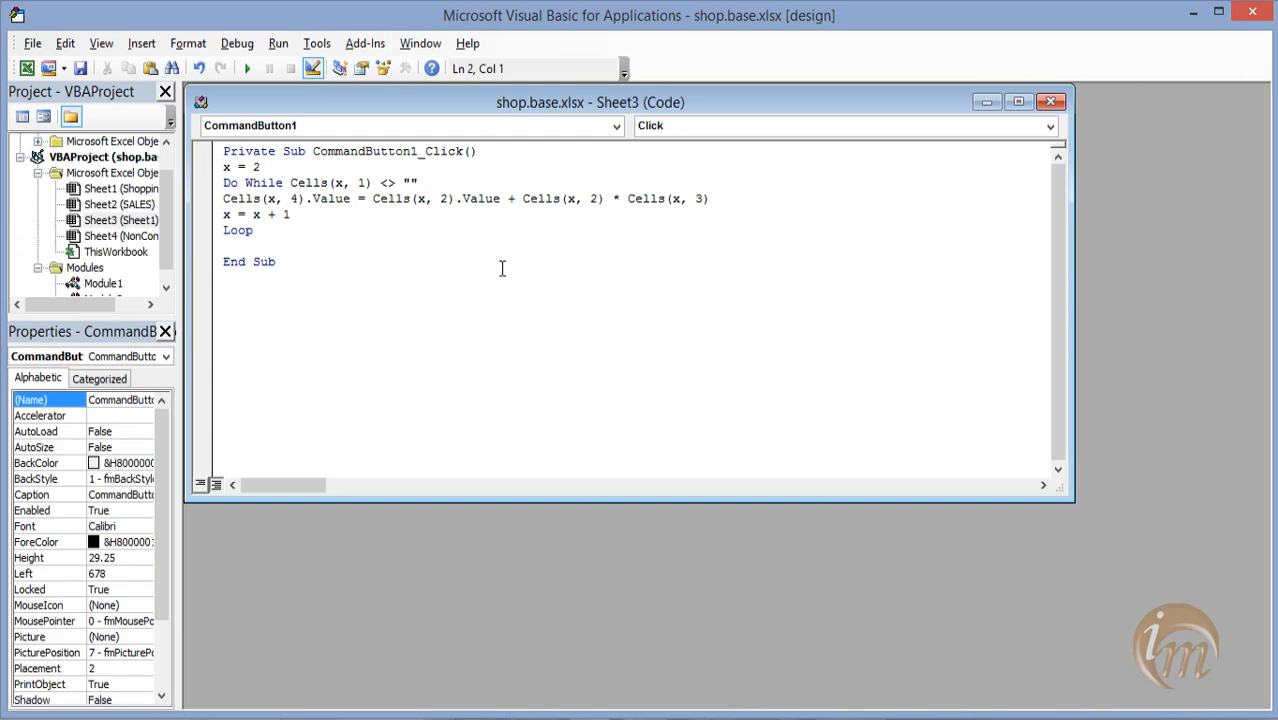
pyautogui.click(1048, 102)
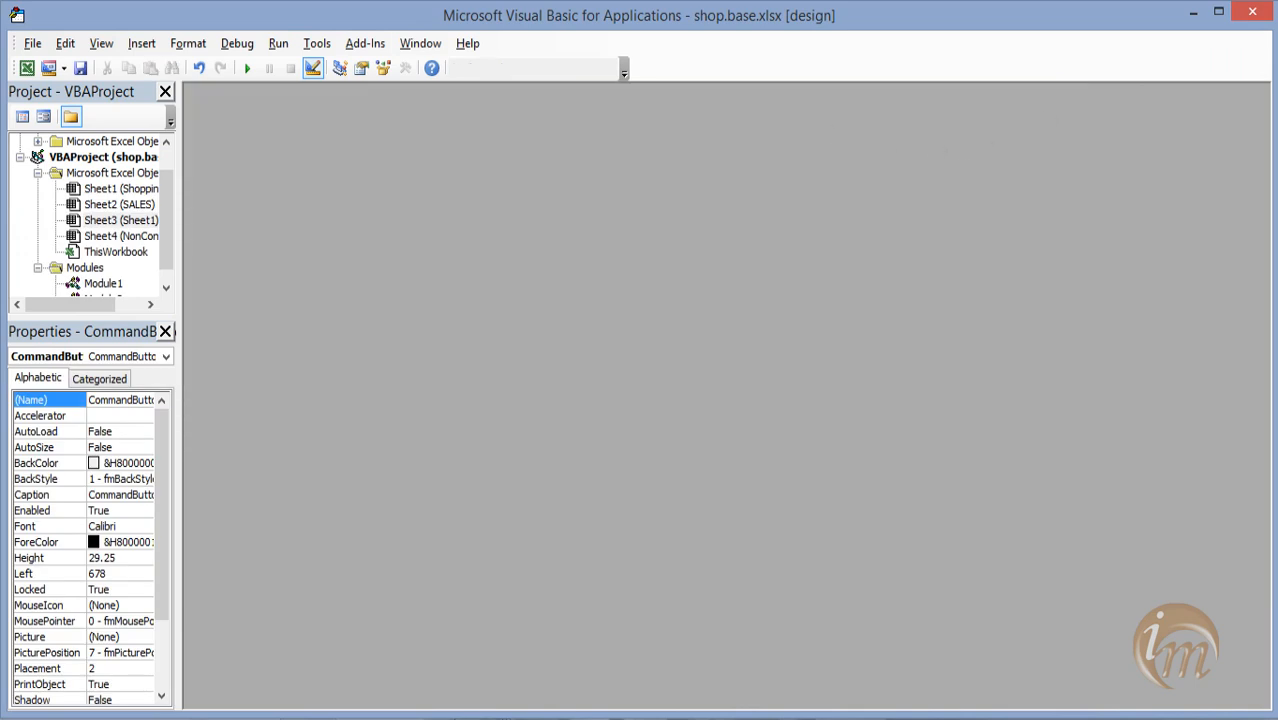
pyautogui.click(1254, 13)
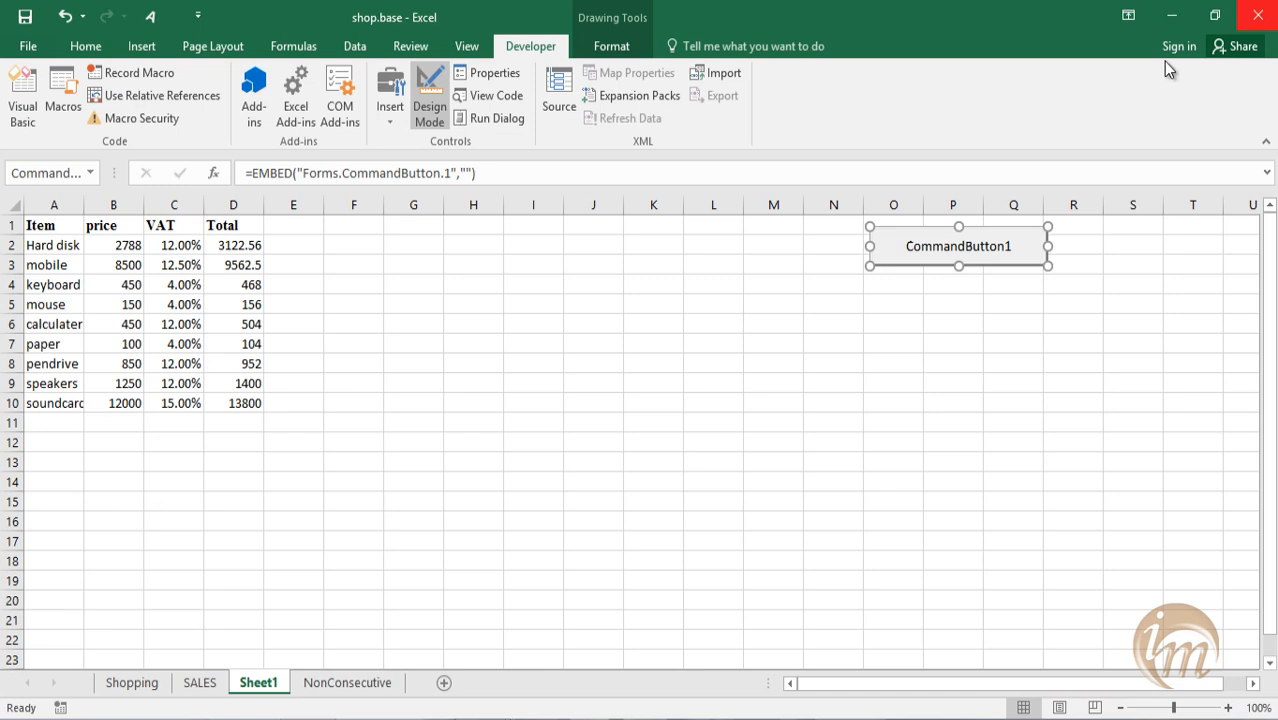
pyautogui.click(433, 112)
pyautogui.click(940, 250)
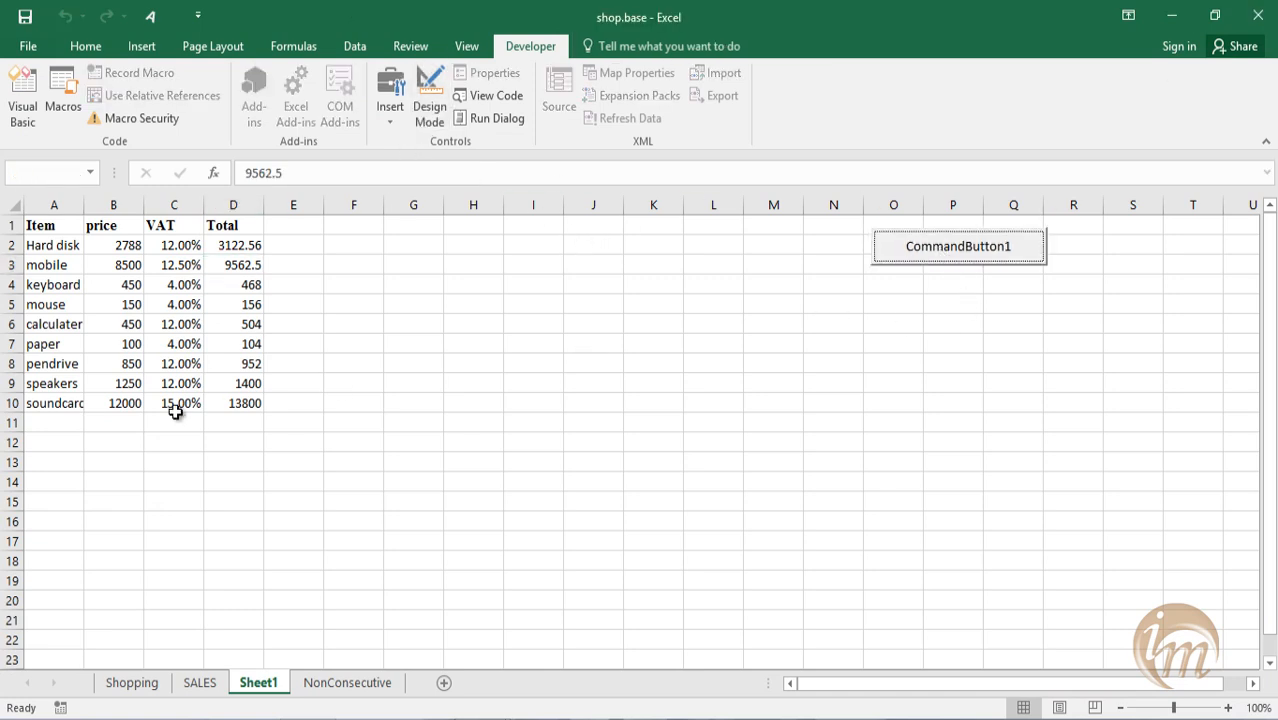
# Set the pendrive price in B8 to 1000 and recalculate the totals with CommandButton1.
pyautogui.click(133, 359)
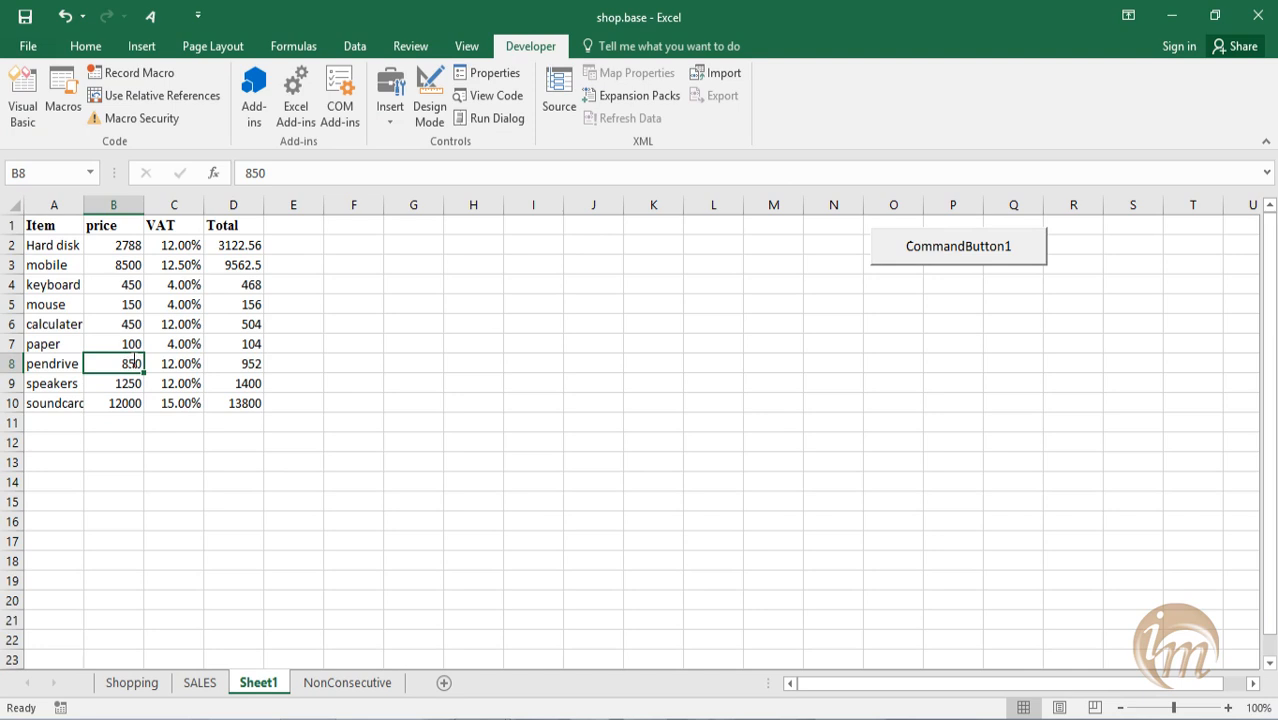
pyautogui.write('1000')
pyautogui.press('Return')
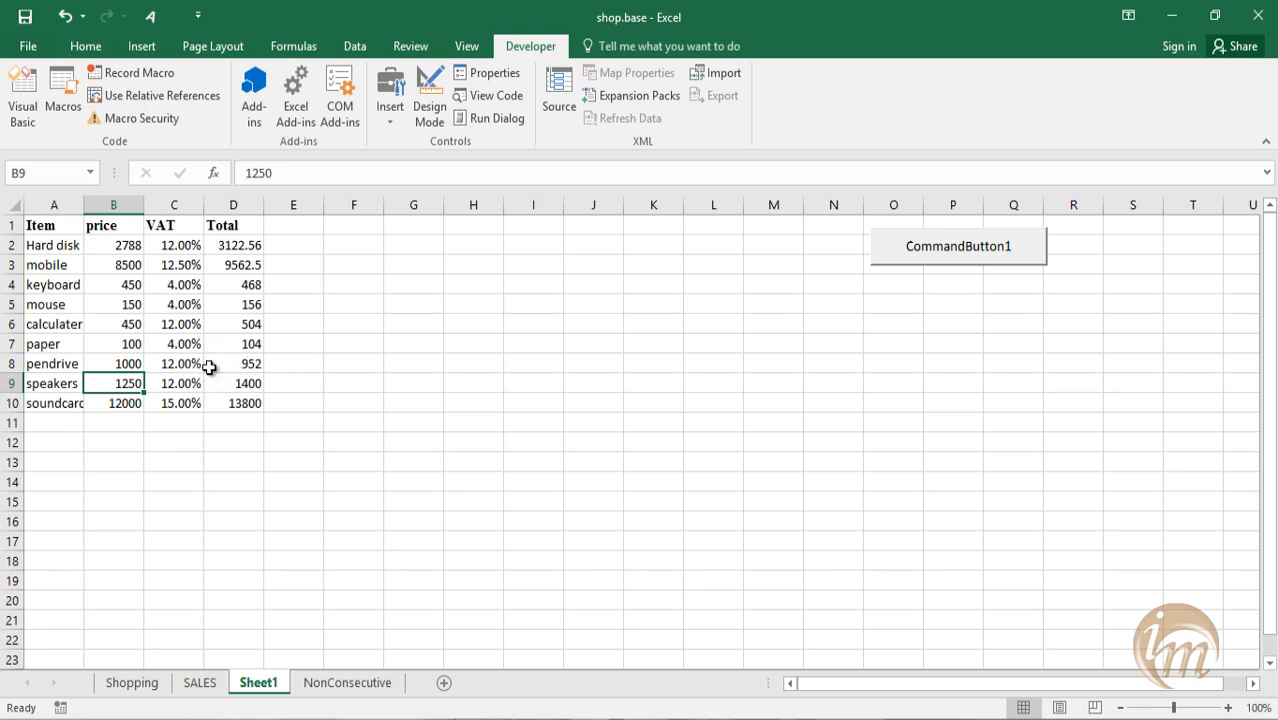
pyautogui.click(935, 258)
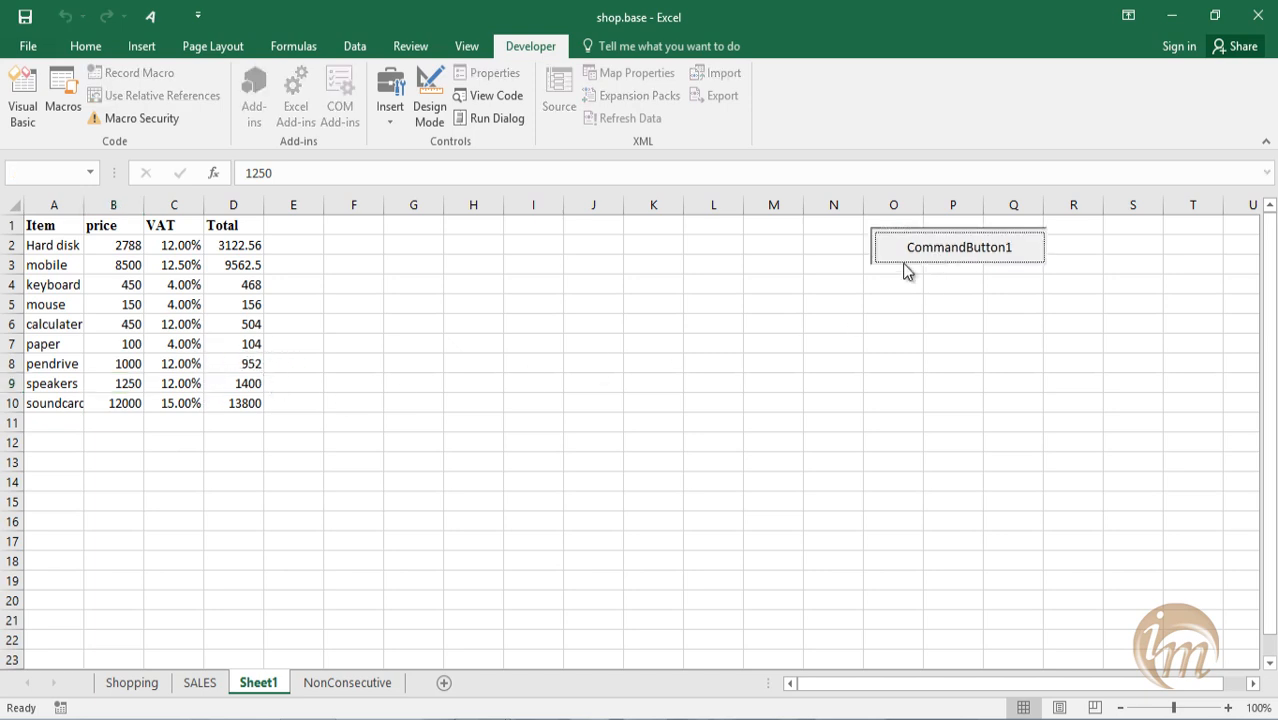
# Set the soundcard price in B10 to 15000.
pyautogui.click(129, 401)
pyautogui.write('15000')
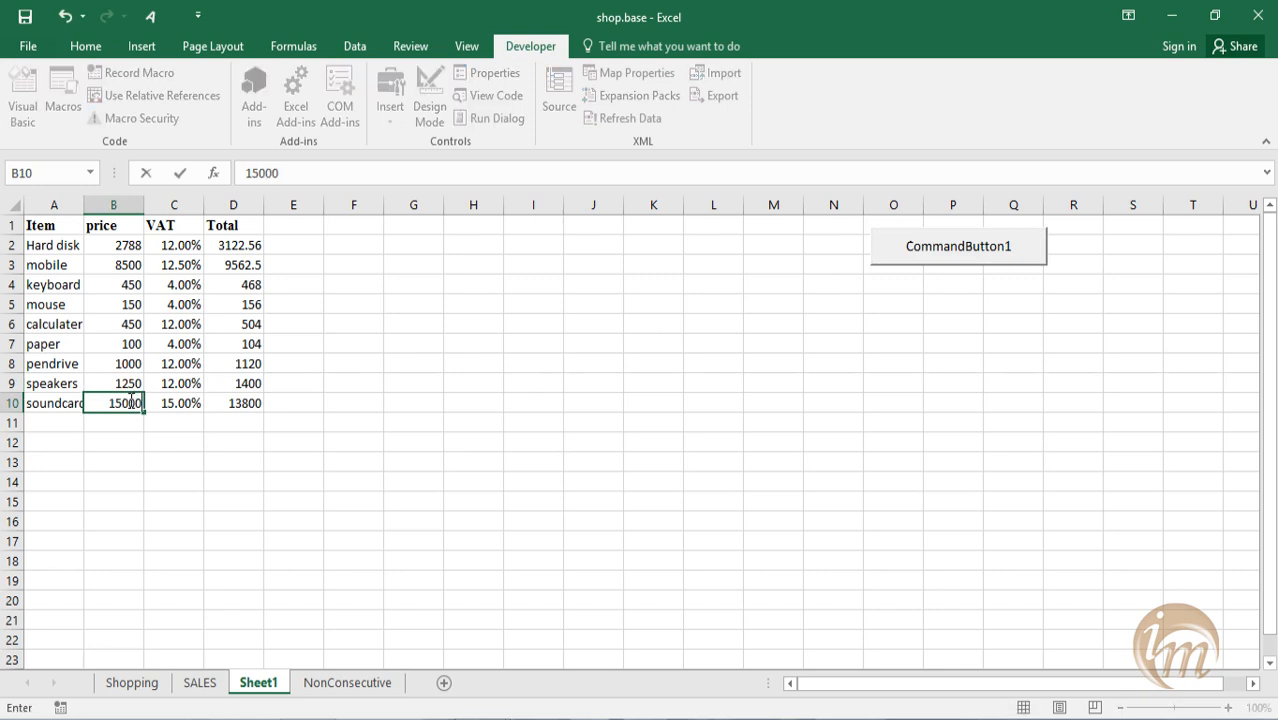
pyautogui.press('Return')
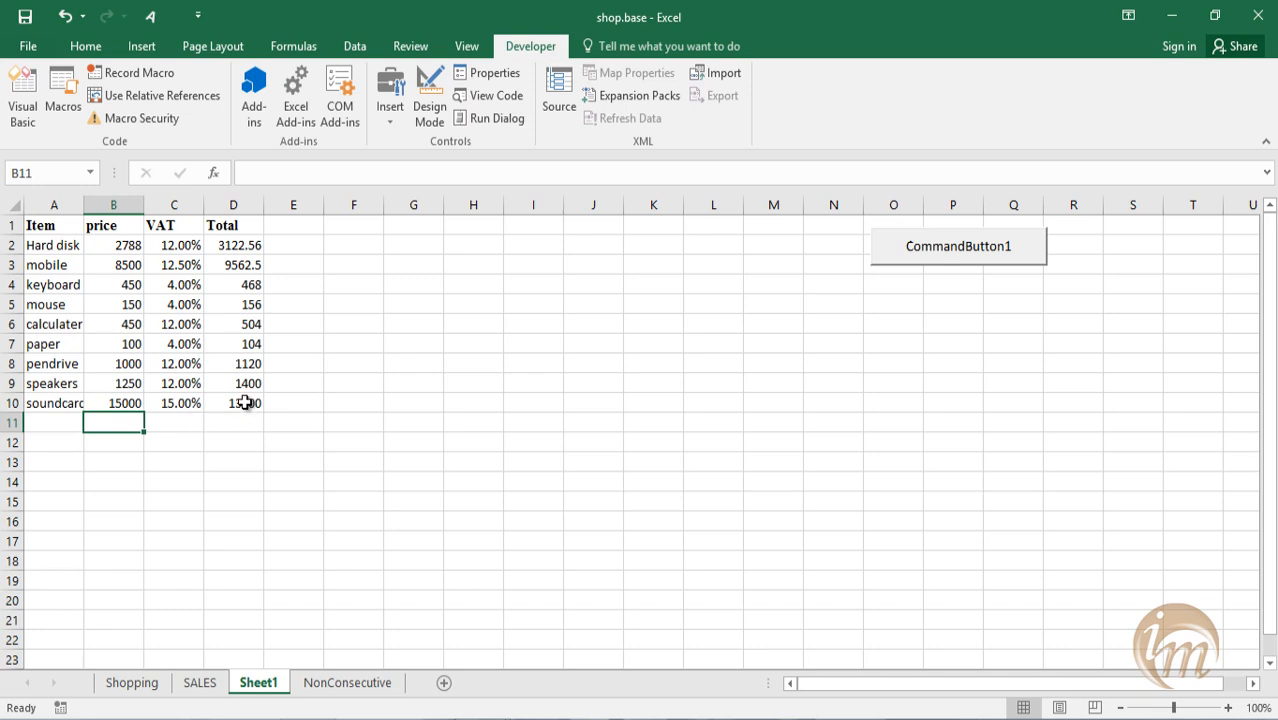
pyautogui.press('Up')
# Set the prices in B4:B7 to 534, 254, 560 and 251, and recalculate the totals with CommandButton1.
pyautogui.click(110, 285)
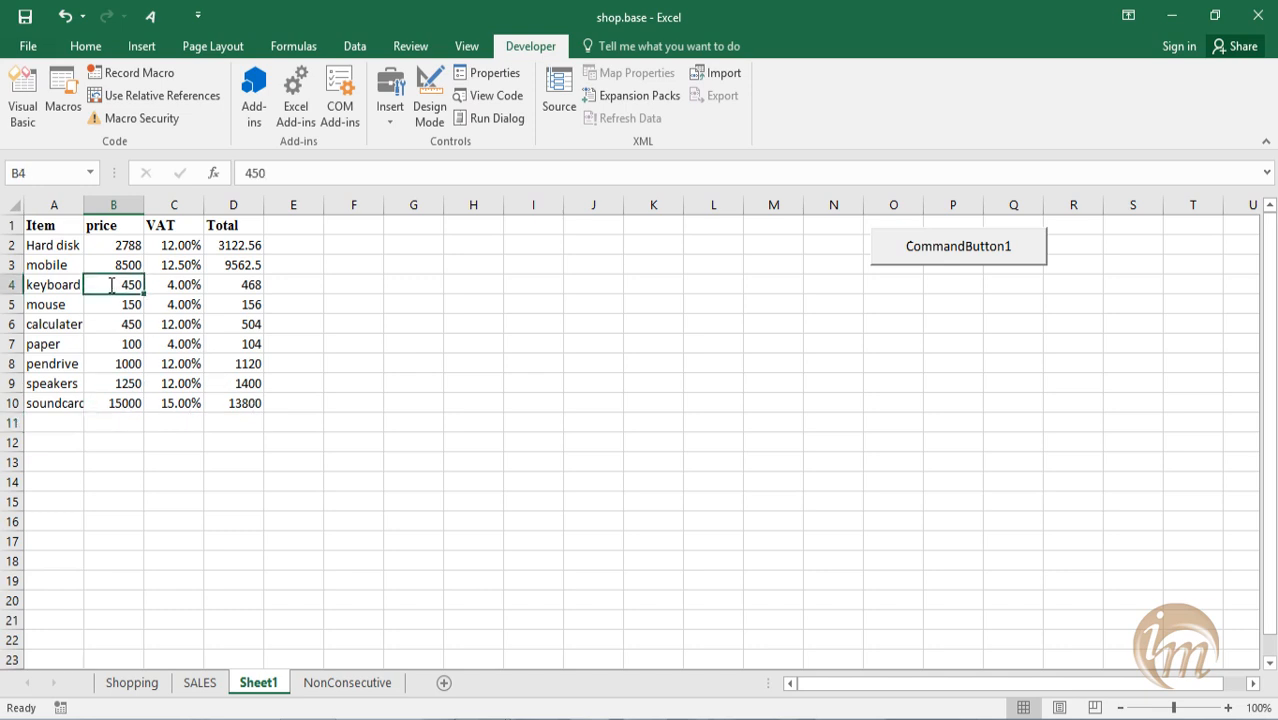
pyautogui.write('534')
pyautogui.press('Return')
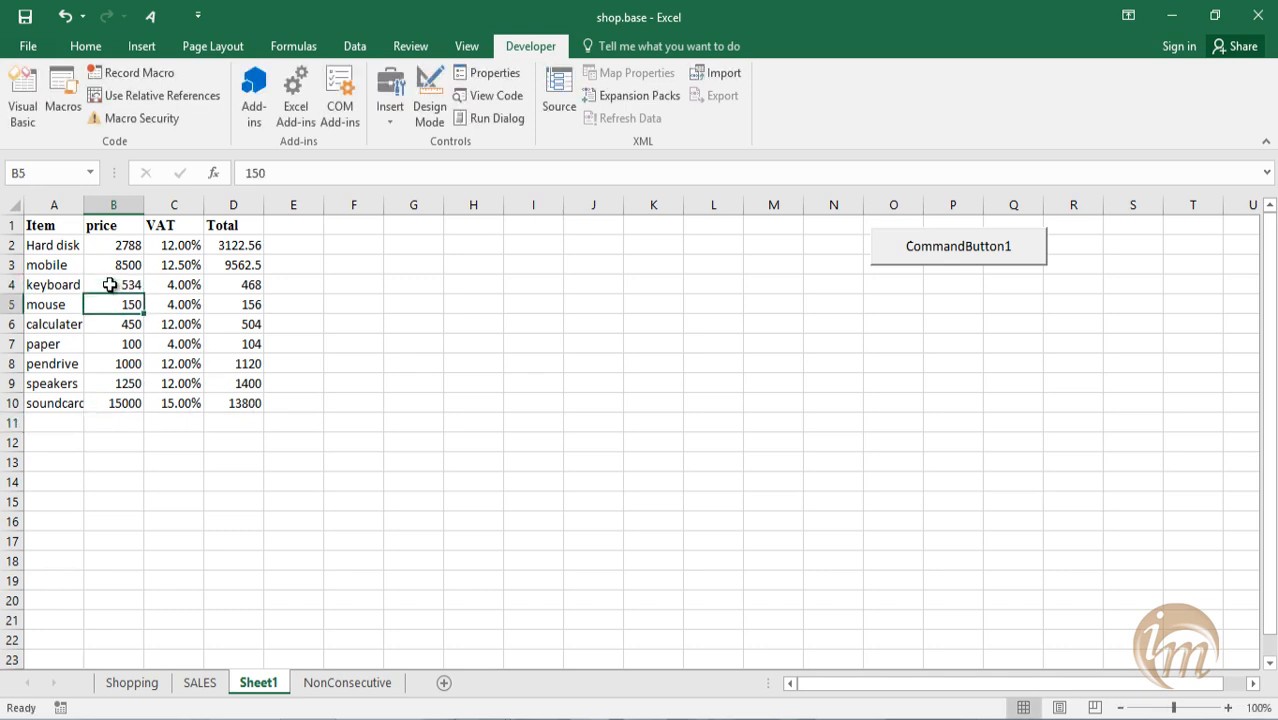
pyautogui.write('254')
pyautogui.press('Return')
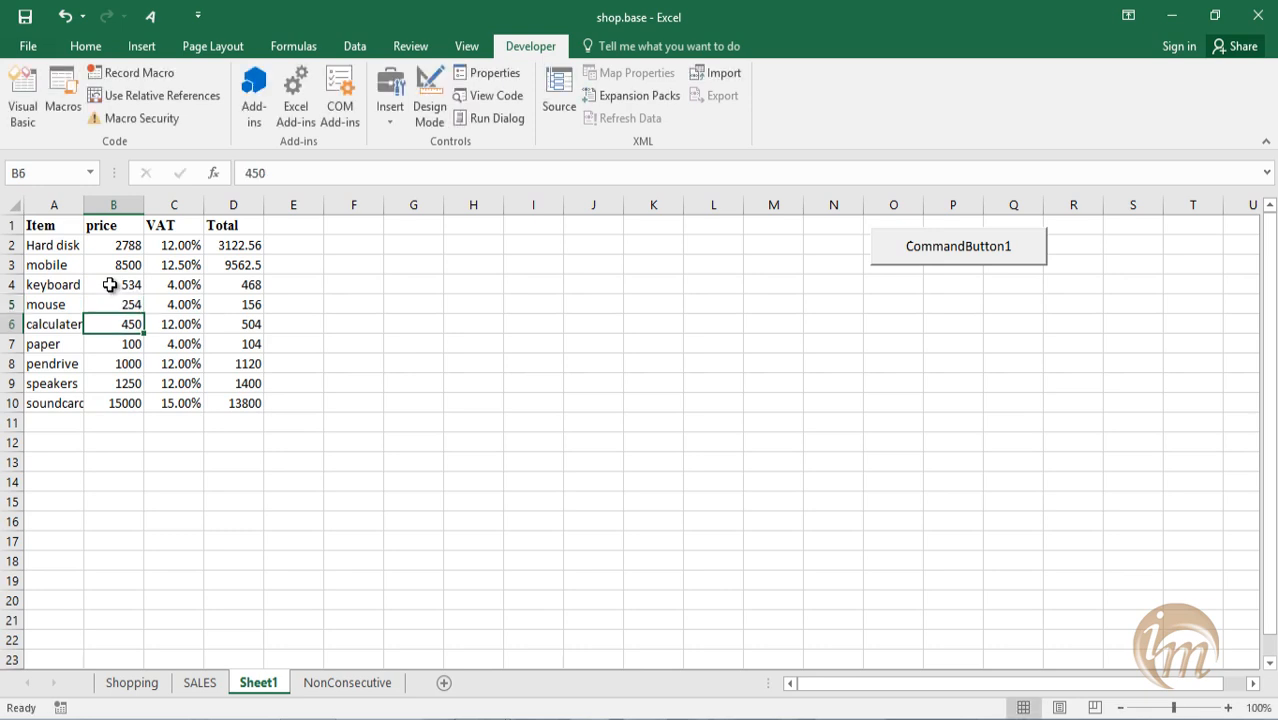
pyautogui.write('560')
pyautogui.press('Return')
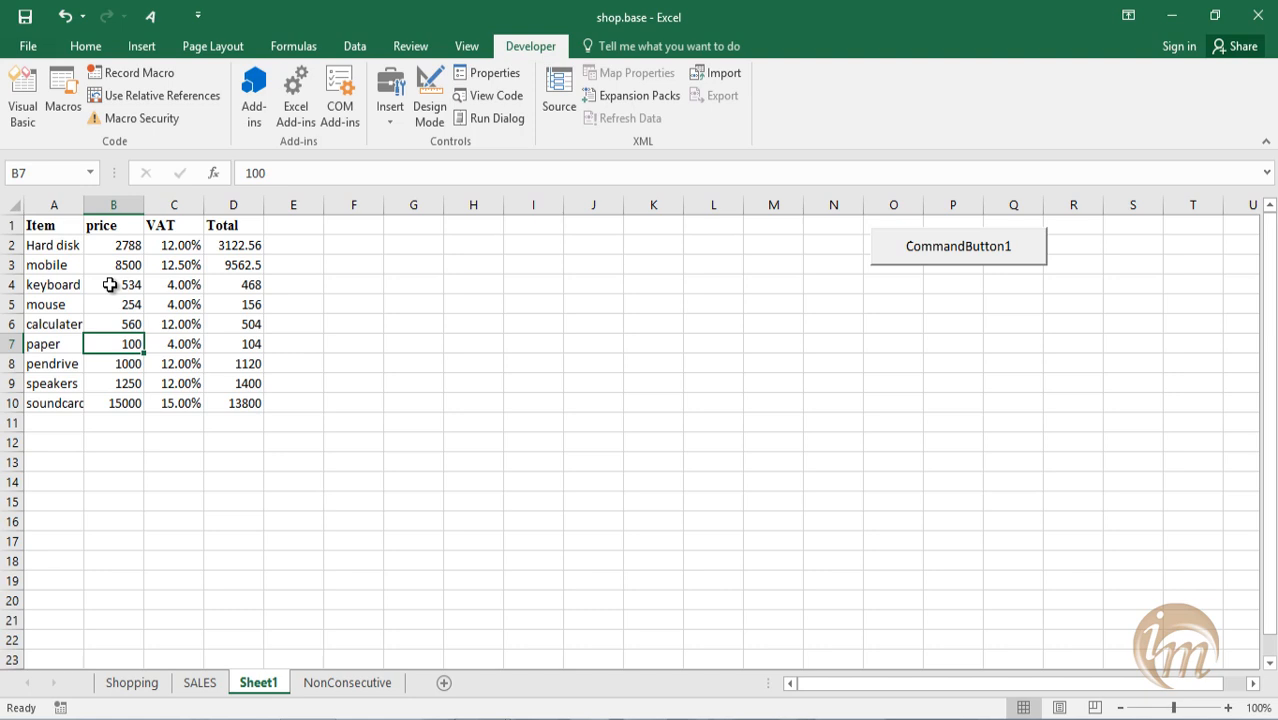
pyautogui.write('251')
pyautogui.press('Return')
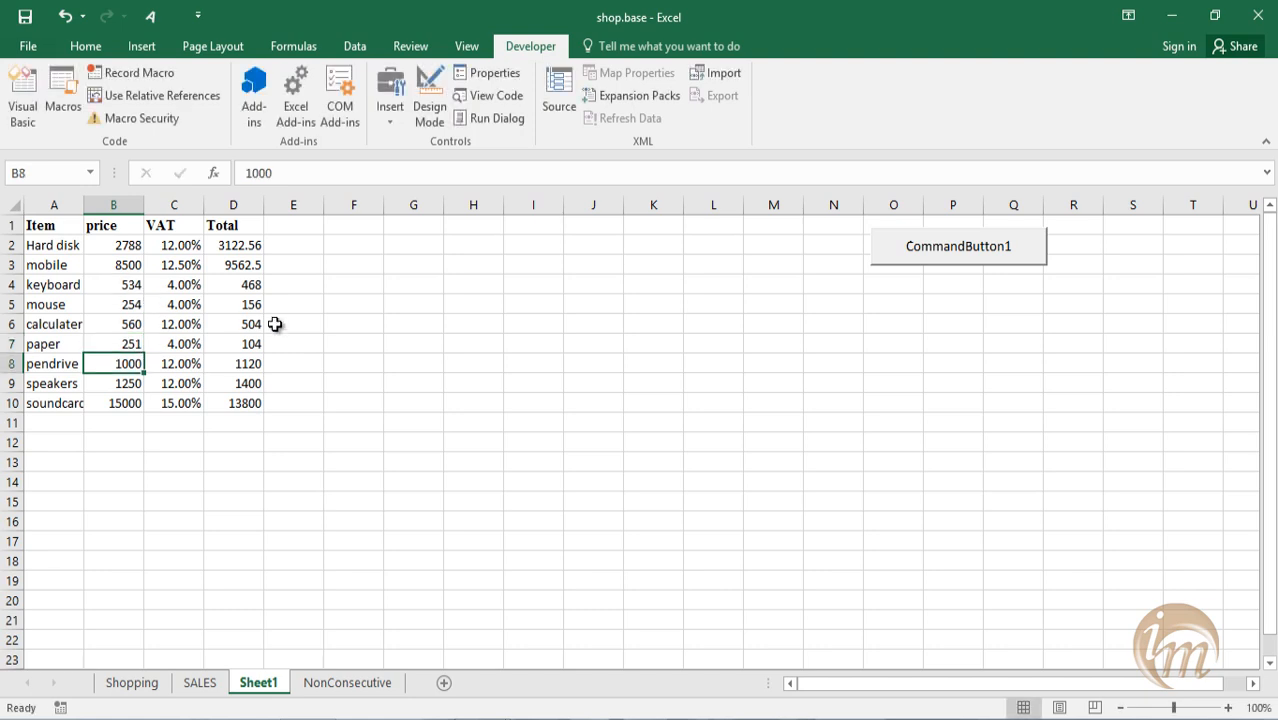
pyautogui.click(921, 262)
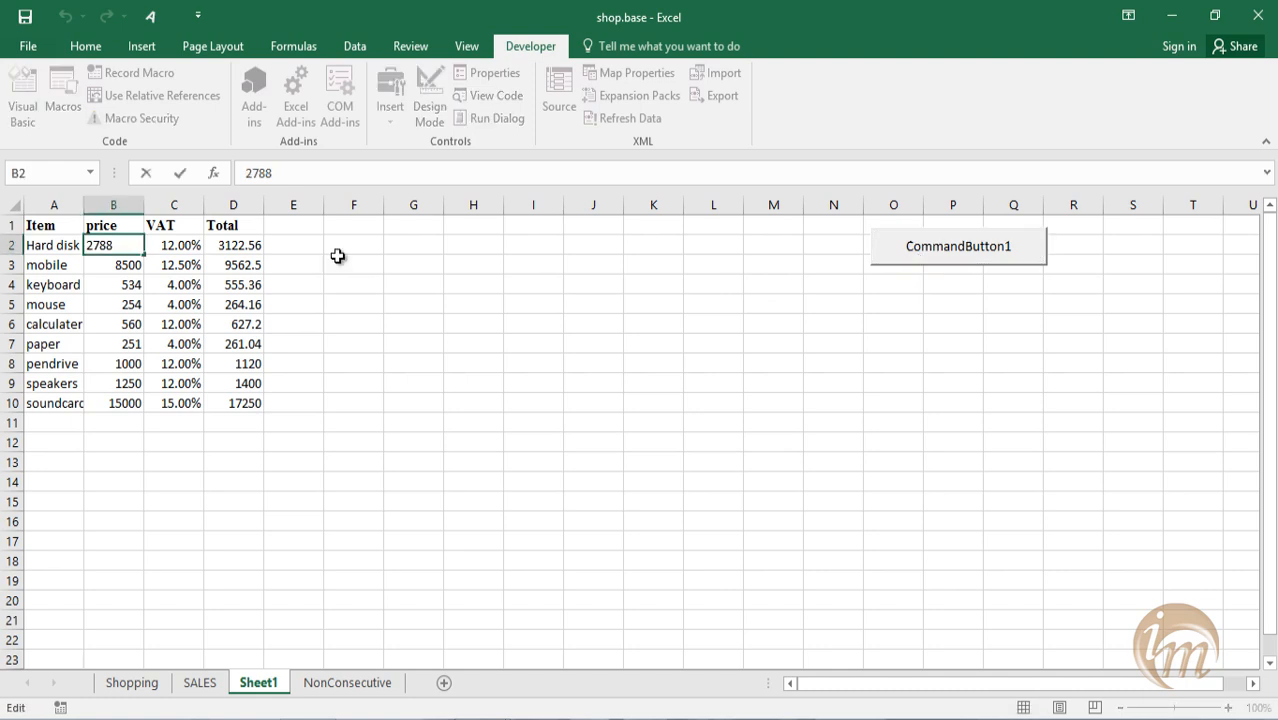
# Set the hard disk price in B2 to the formula =2788+65.
pyautogui.write('=2788')
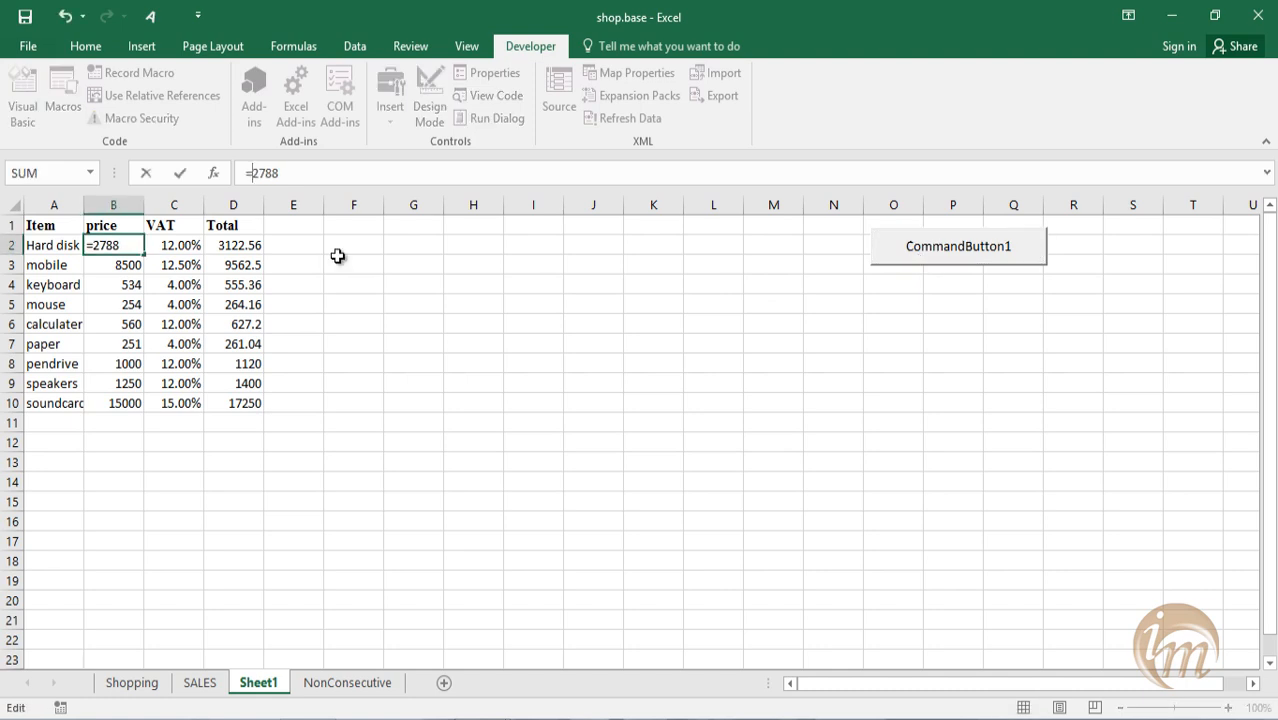
pyautogui.write('+65')
pyautogui.press('Return')
# Fill B2 down to B10 with Fill Formatting Only, and recalculate the totals with CommandButton1.
pyautogui.click(121, 237)
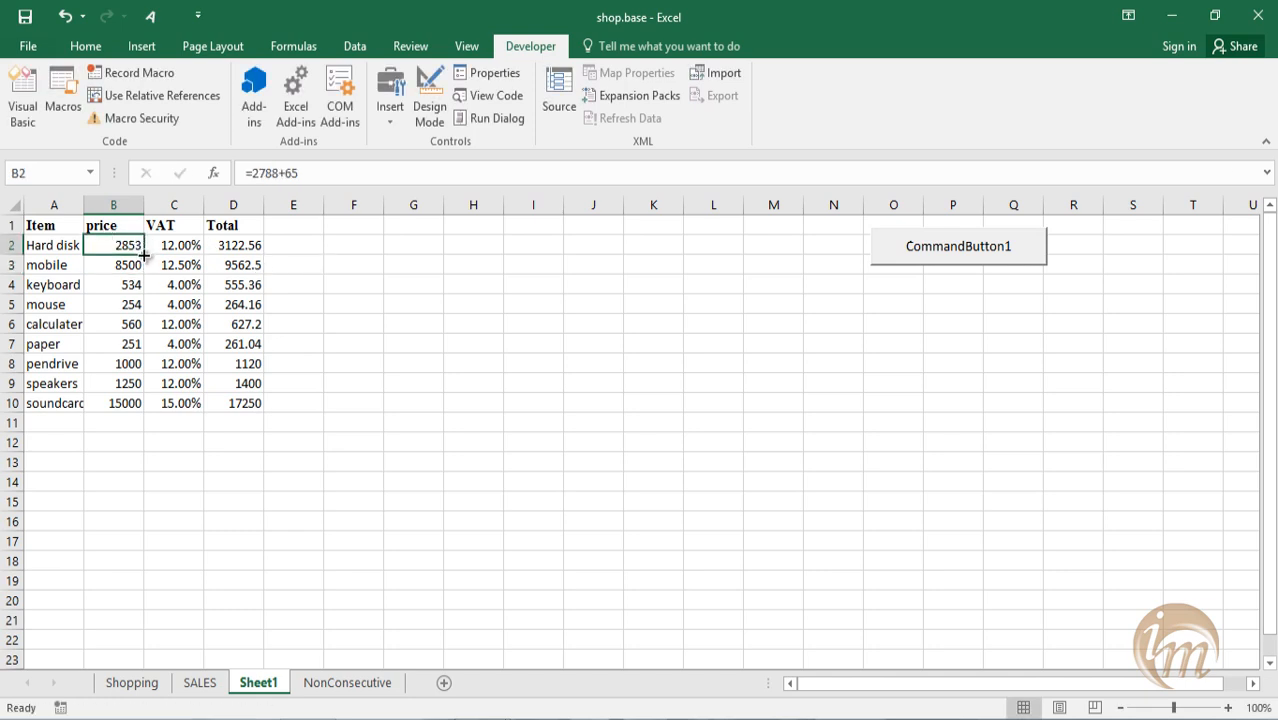
pyautogui.moveTo(144, 256); pyautogui.dragTo(148, 409)
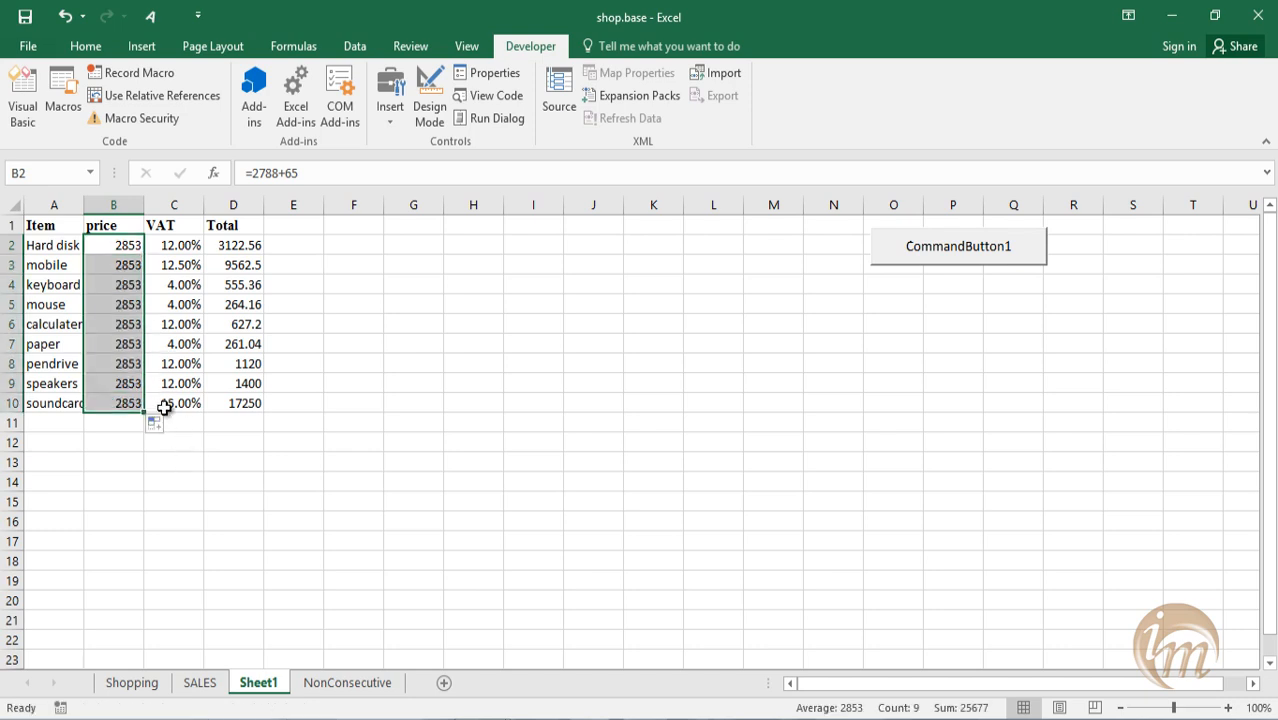
pyautogui.click(162, 424)
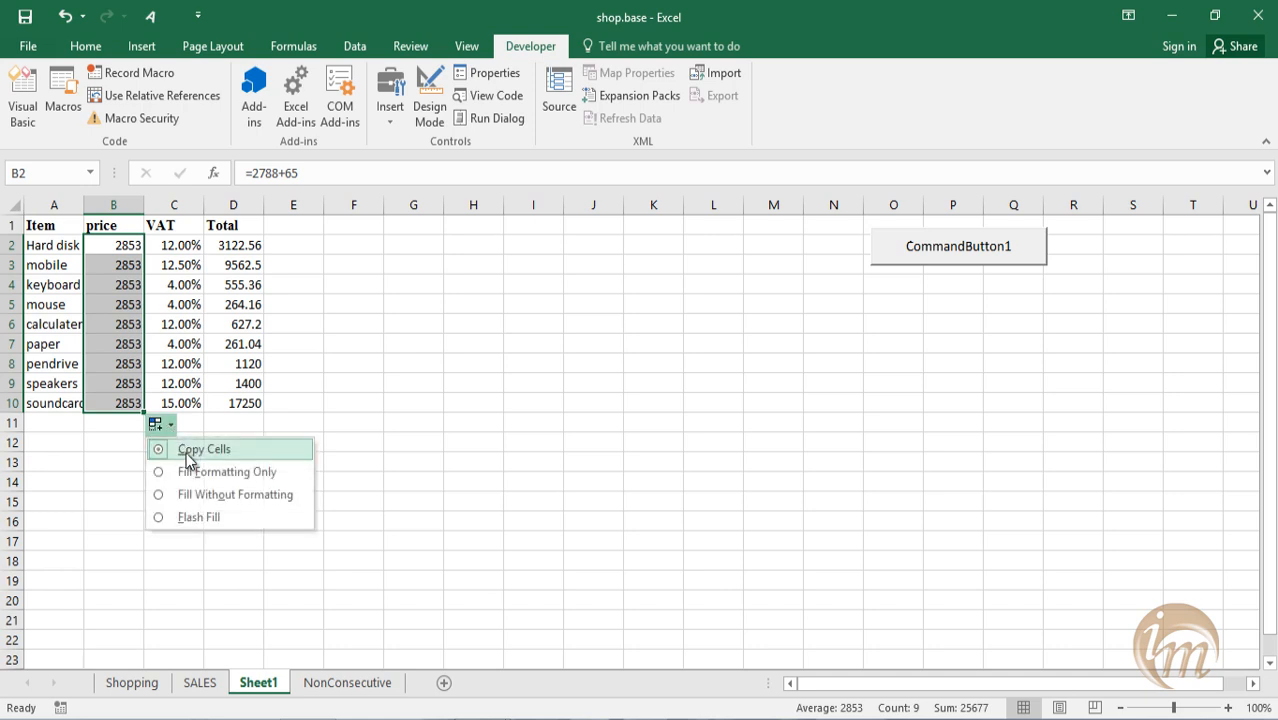
pyautogui.click(200, 471)
pyautogui.click(296, 520)
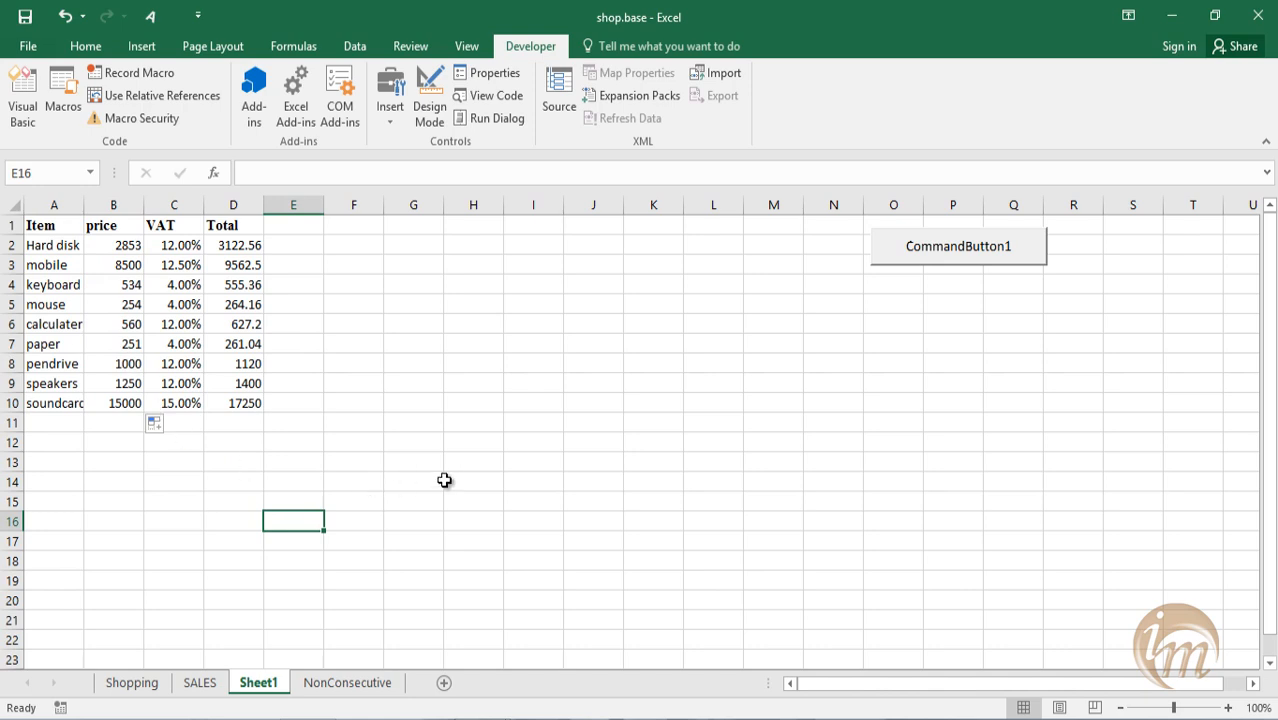
pyautogui.click(982, 242)
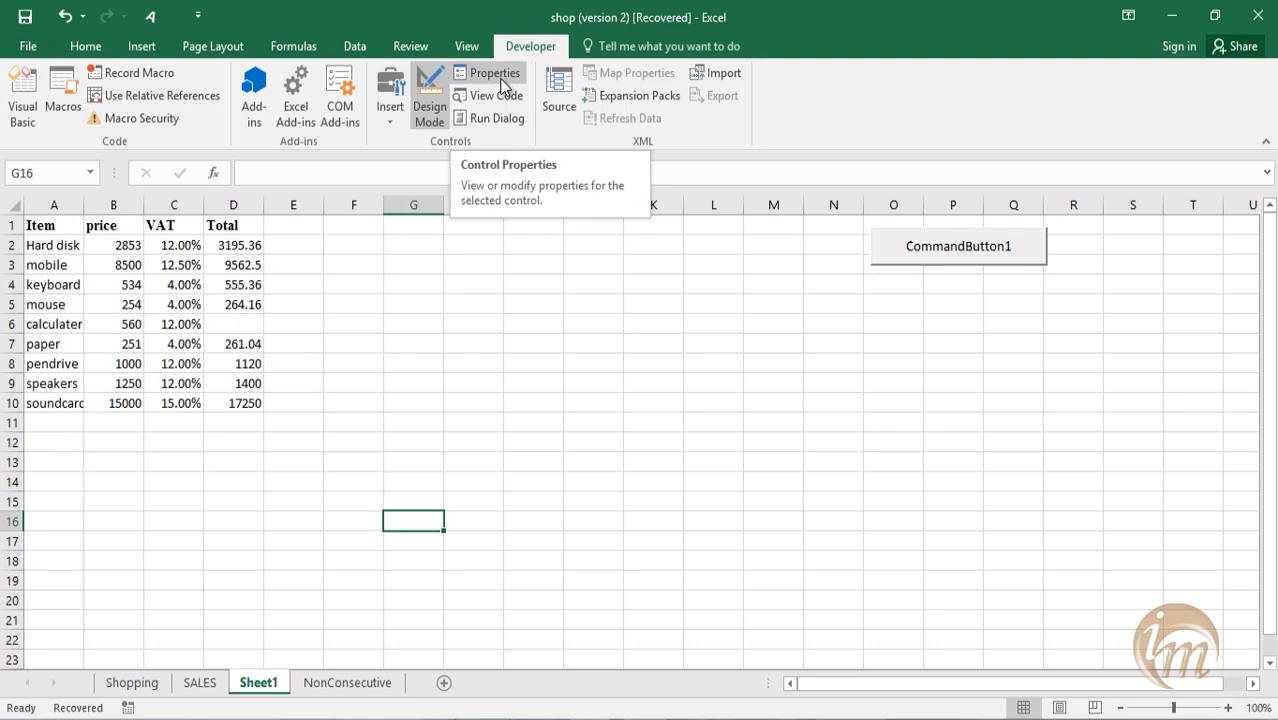
# View the properties of Sheet1, and review the VBA code of Sheet3, Module1 and Module2.
pyautogui.click(501, 82)
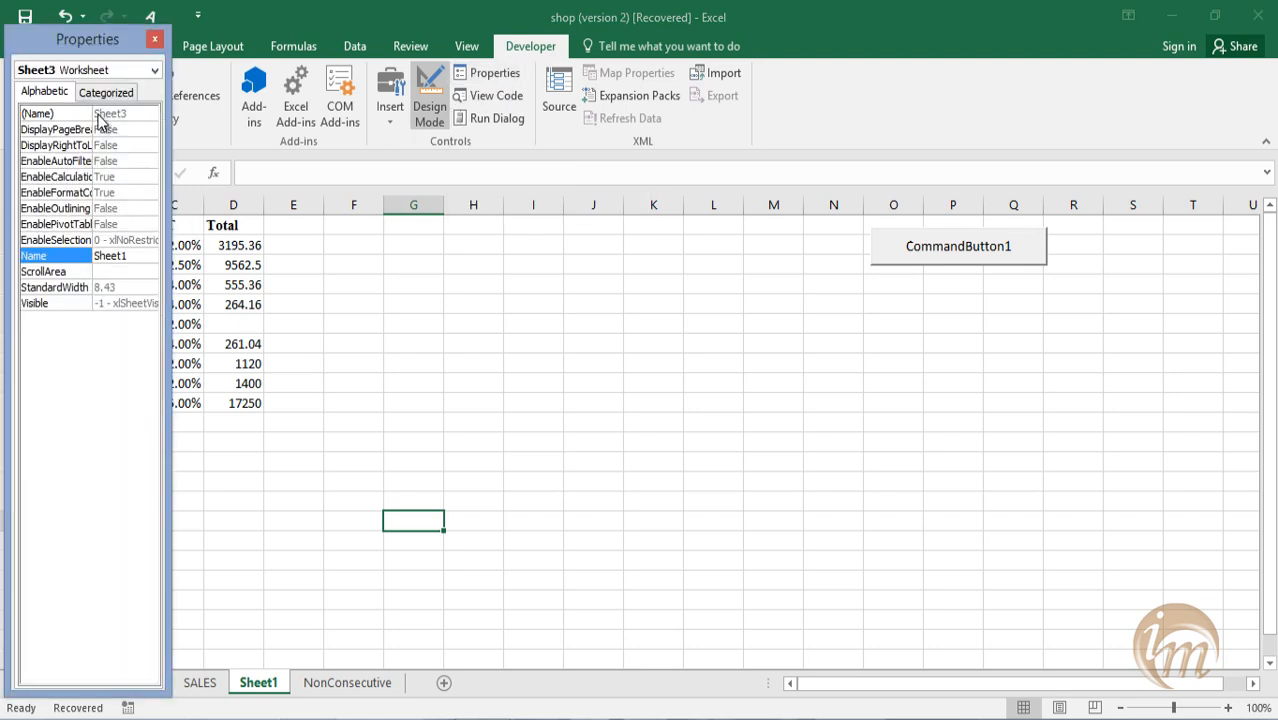
pyautogui.click(155, 39)
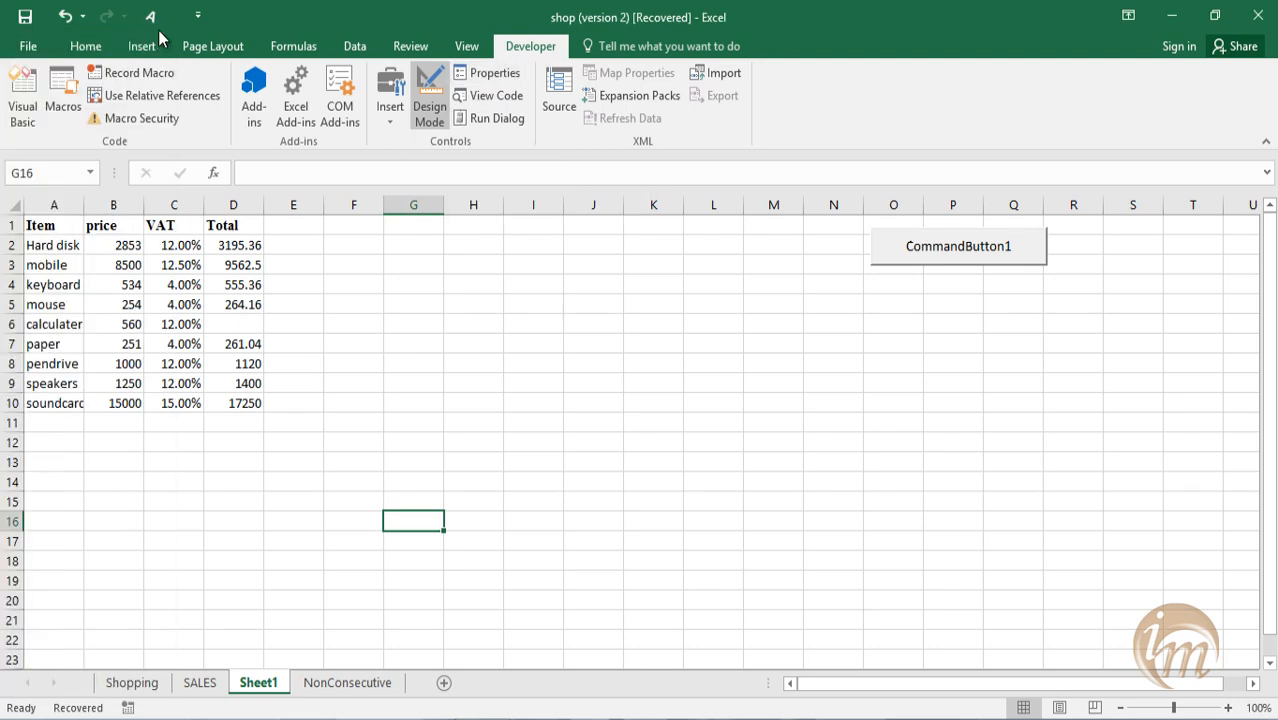
pyautogui.click(497, 90)
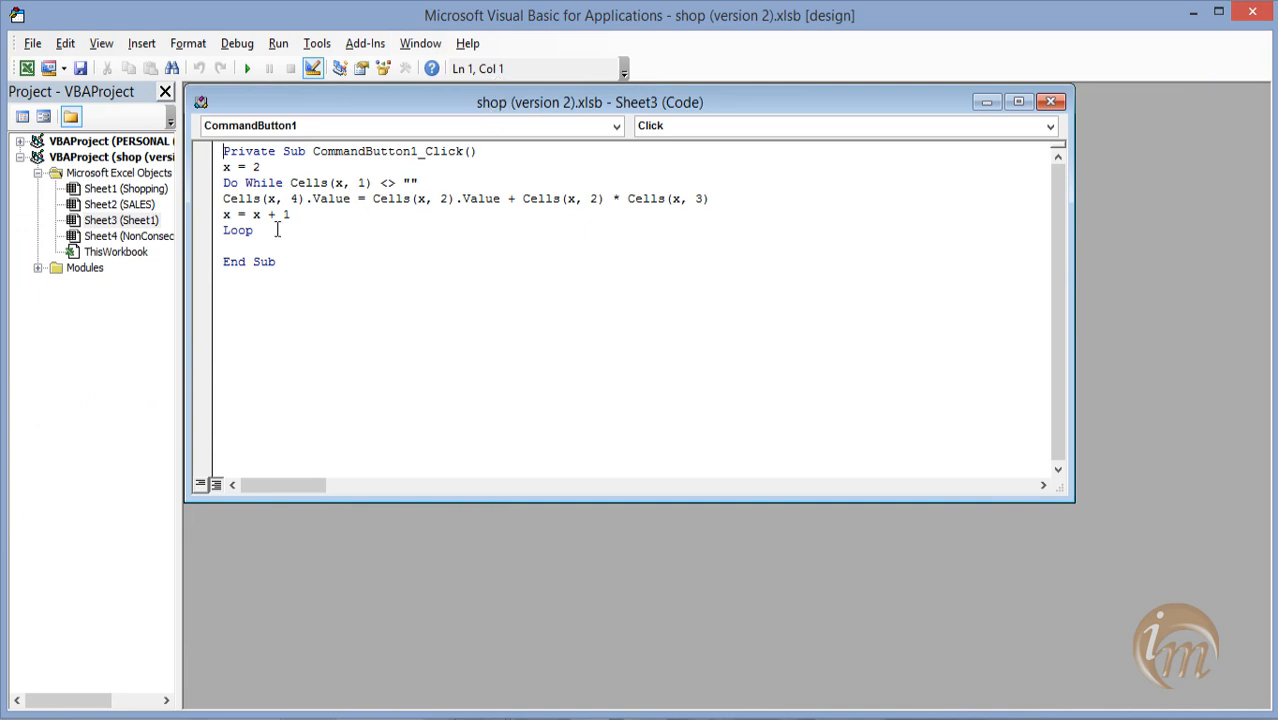
pyautogui.click(38, 268)
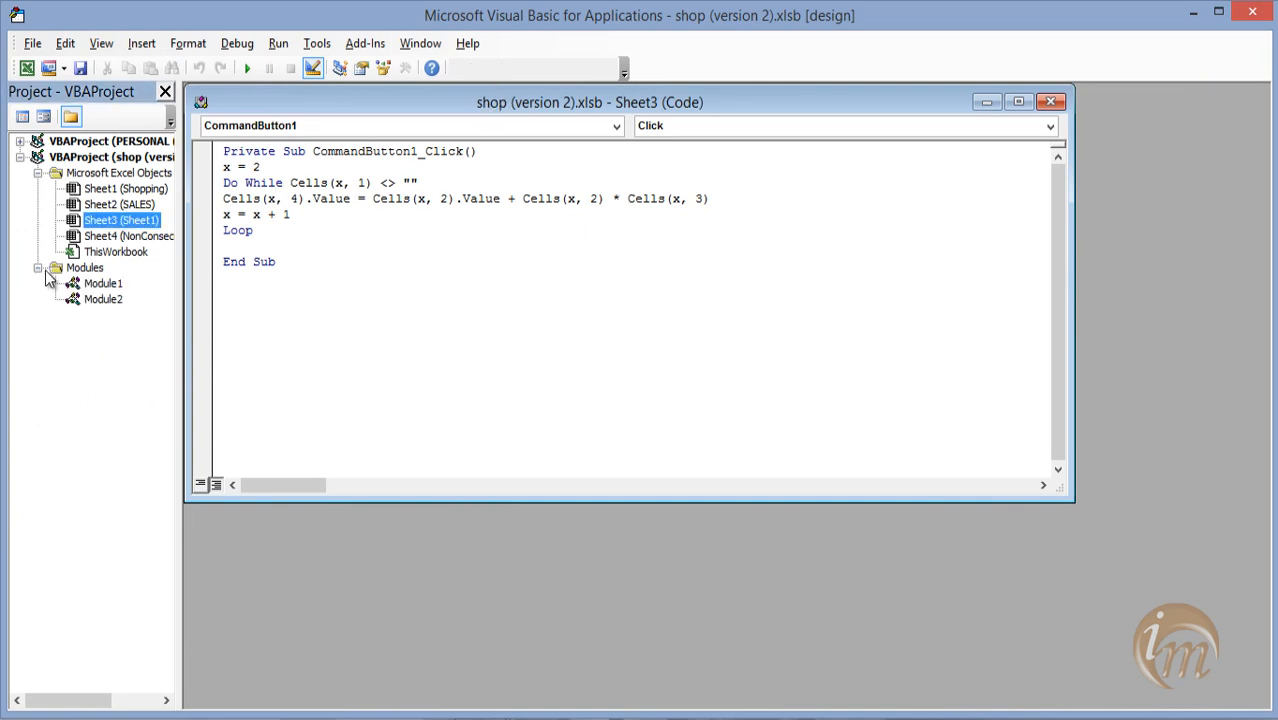
pyautogui.doubleClick(92, 287)
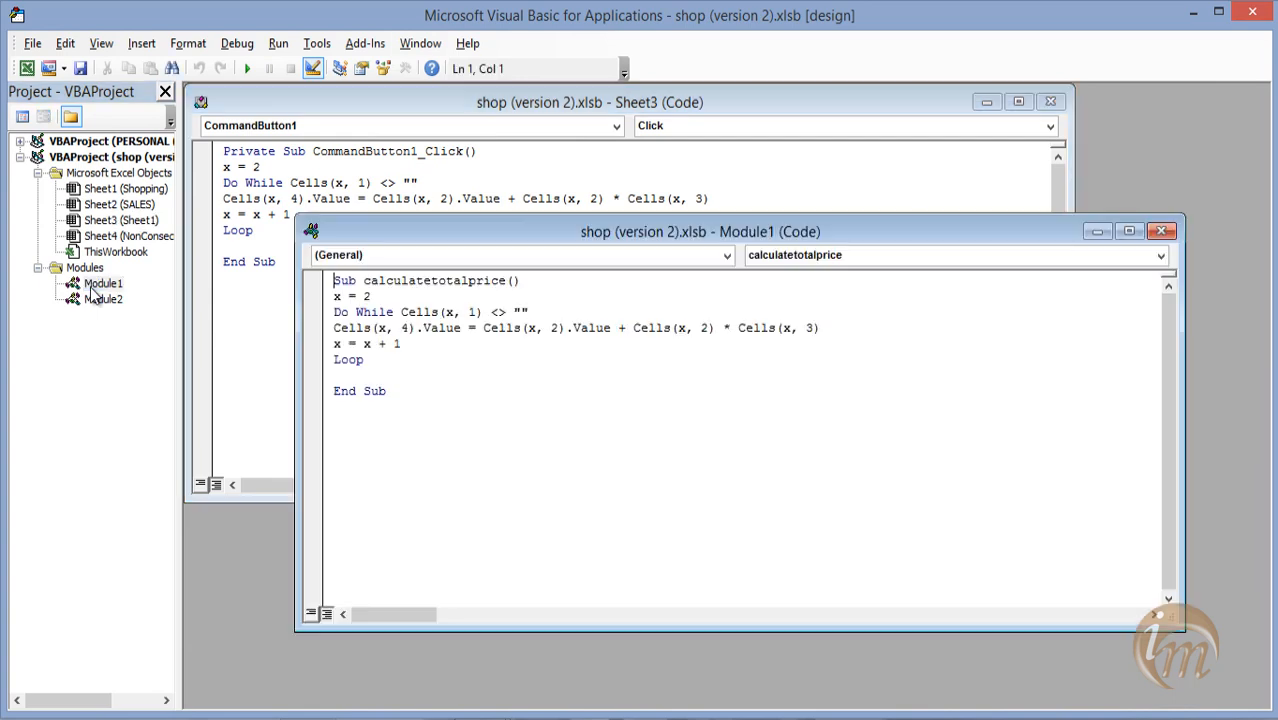
pyautogui.doubleClick(102, 299)
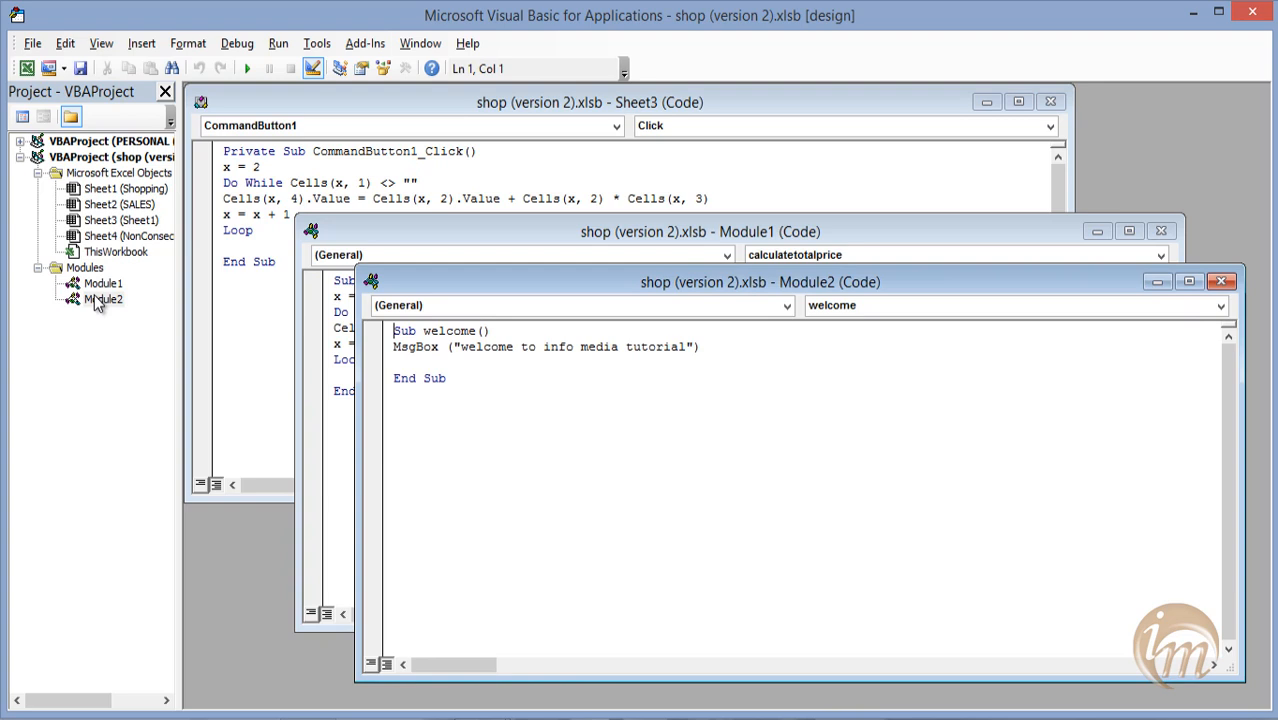
pyautogui.moveTo(639, 280); pyautogui.dragTo(736, 374)
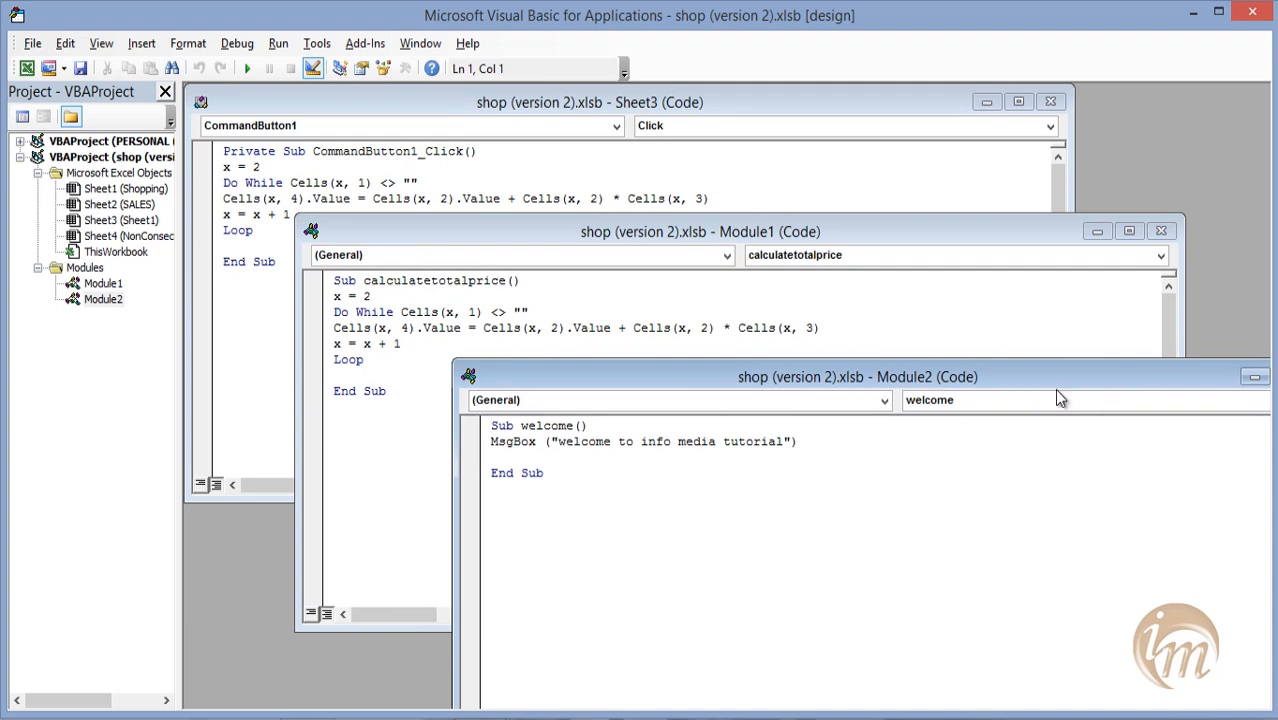
pyautogui.click(1253, 15)
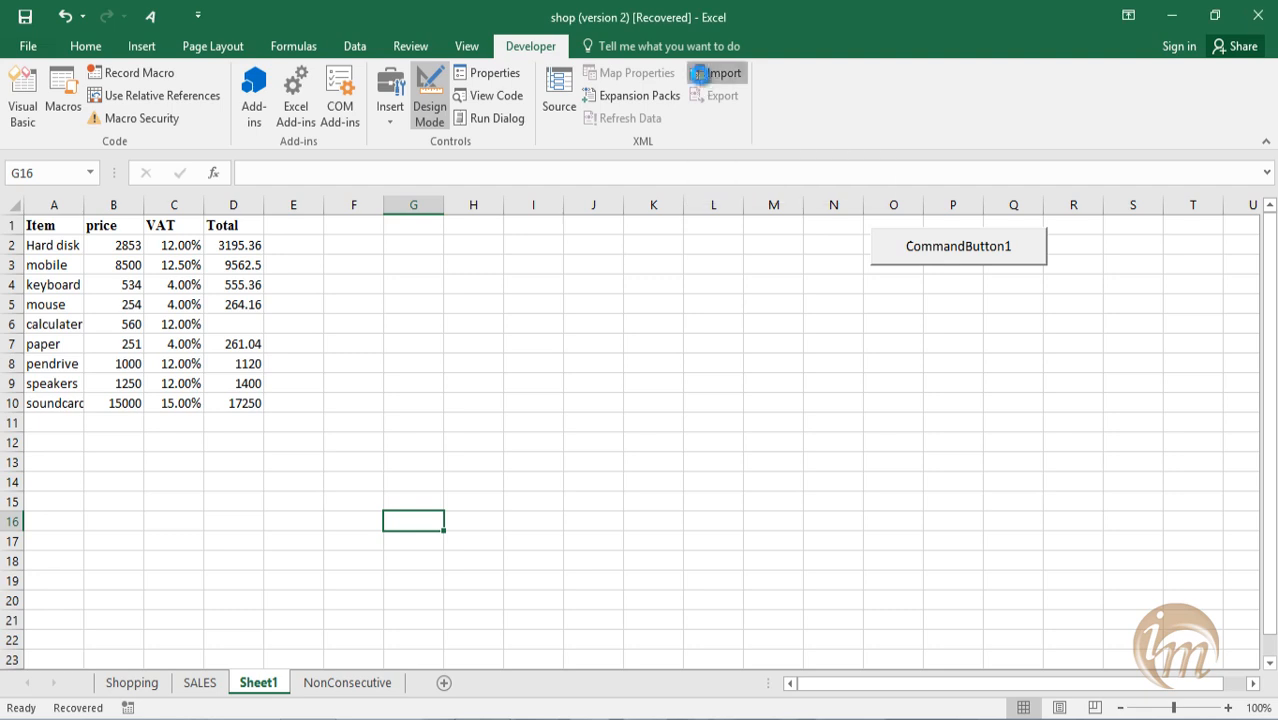
# Check the file type options for importing an XML file, and cancel the import.
pyautogui.click(699, 75)
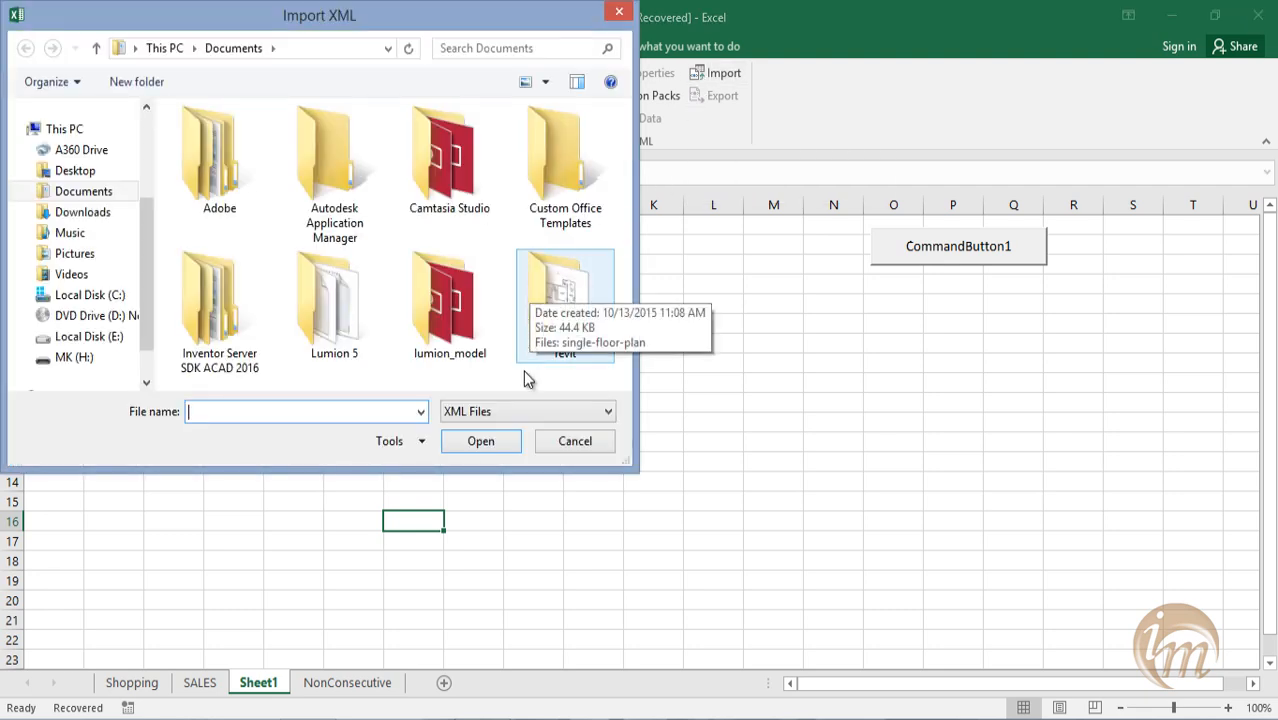
pyautogui.click(530, 412)
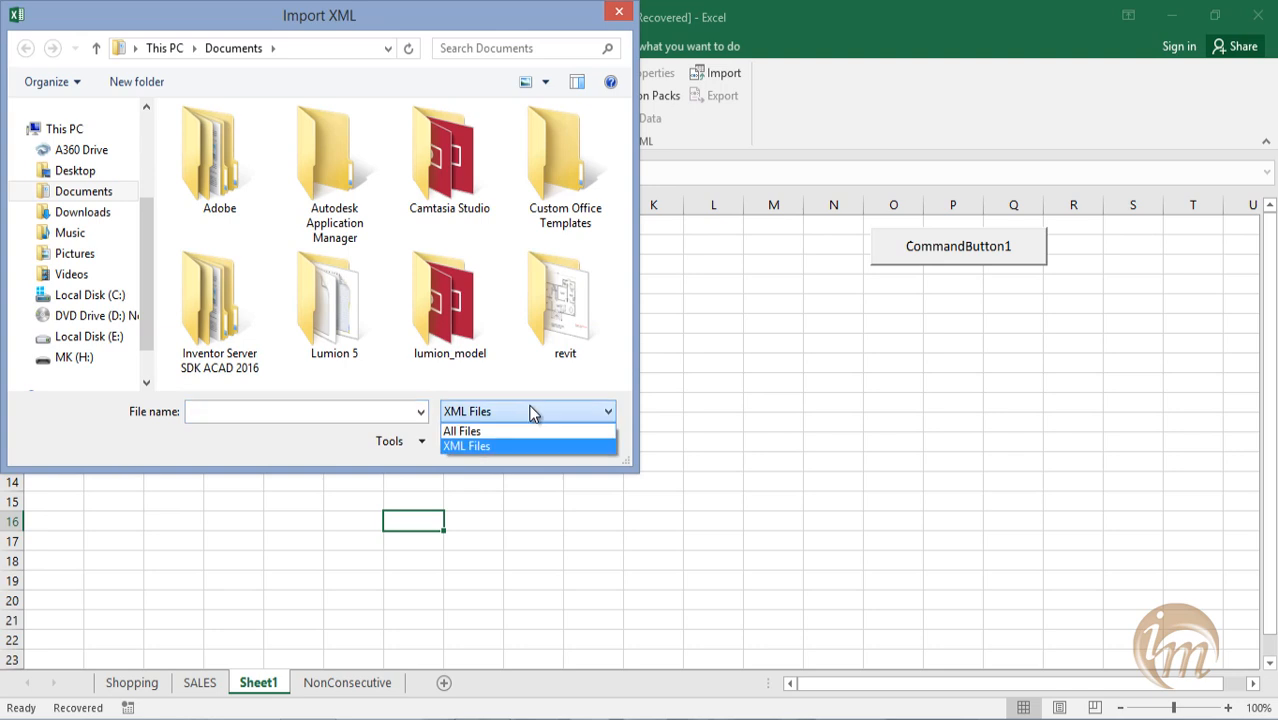
pyautogui.click(556, 477)
pyautogui.click(568, 443)
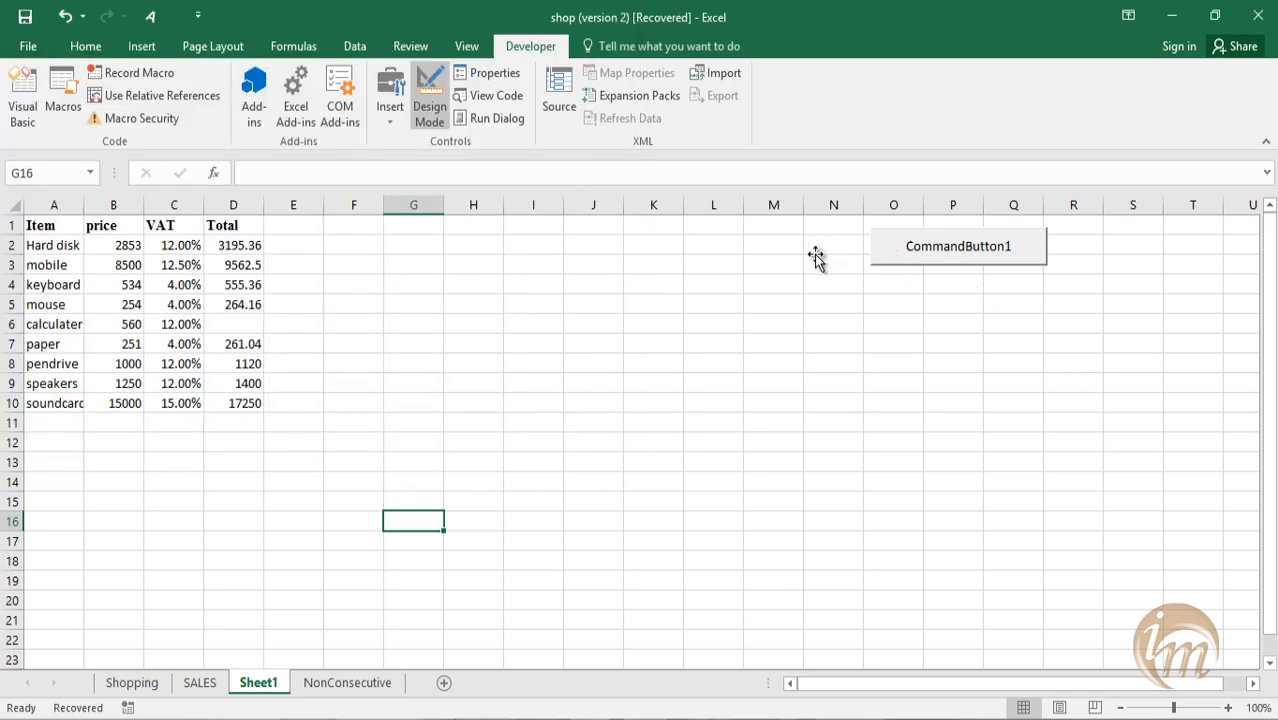